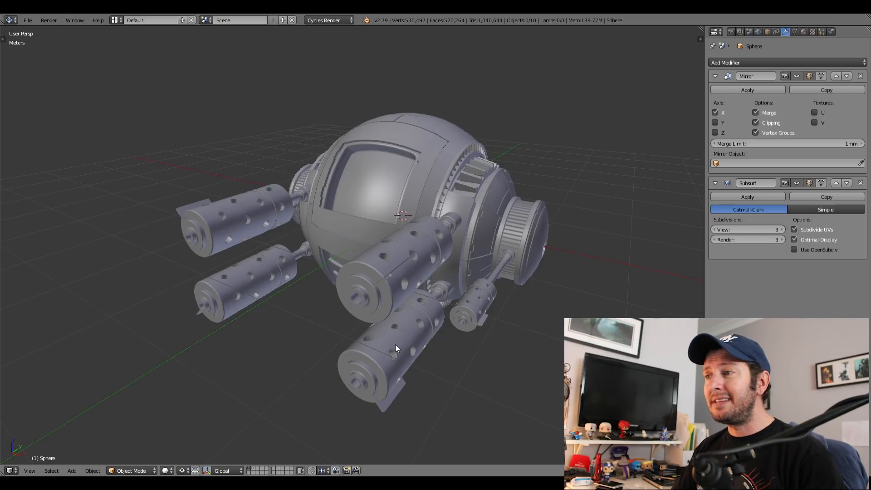
Examine the detailed pod model from several sides, including the side vents, rear disc and perforated cylinders
{"action": "middle_click_drag", "start_coordinate": [372, 326], "coordinate": [439, 318]}
{"action": "scroll", "coordinate": [244, 192], "scroll_direction": "up", "scroll_amount": 2}
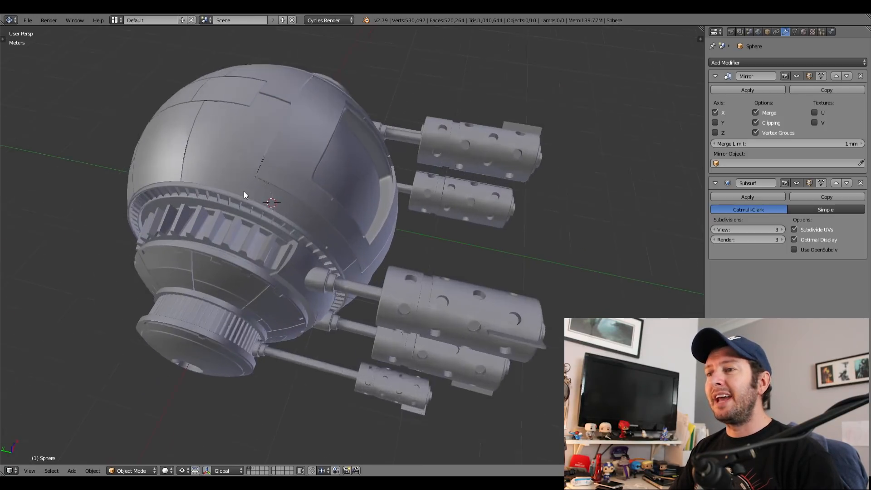
{"action": "middle_click_drag", "start_coordinate": [273, 232], "coordinate": [330, 209]}
{"action": "scroll", "coordinate": [198, 238], "scroll_direction": "up", "scroll_amount": 2}
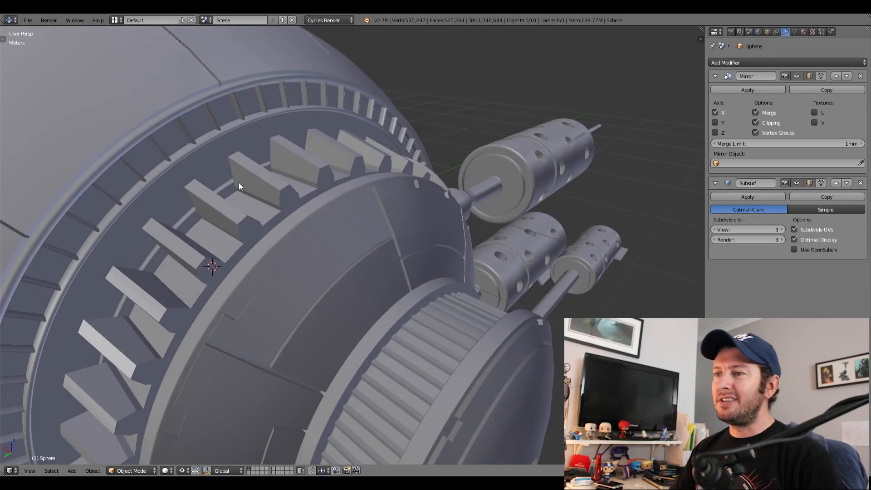
{"action": "middle_click_drag", "start_coordinate": [419, 217], "coordinate": [345, 230]}
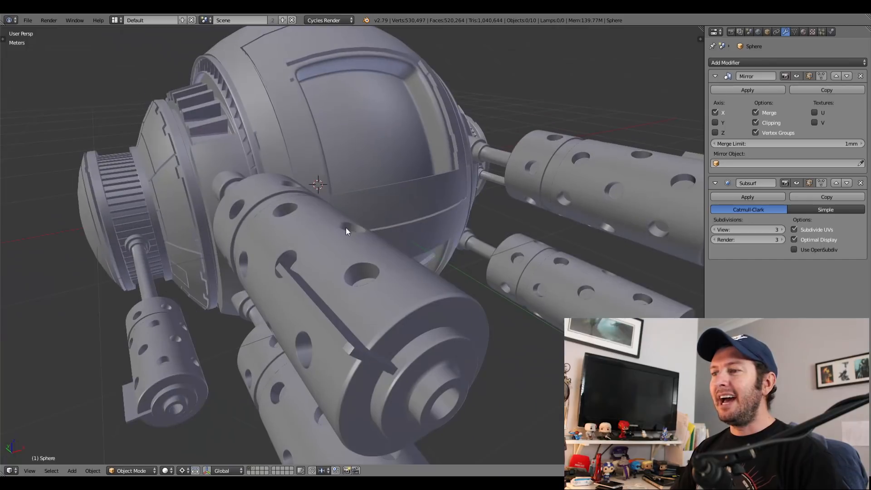
{"action": "scroll", "coordinate": [387, 281], "scroll_direction": "down", "scroll_amount": 6}
{"action": "middle_click_drag", "start_coordinate": [351, 288], "coordinate": [302, 309]}
{"action": "scroll", "coordinate": [303, 308], "scroll_direction": "up", "scroll_amount": 1}
{"action": "middle_click_drag", "start_coordinate": [353, 290], "coordinate": [307, 288]}
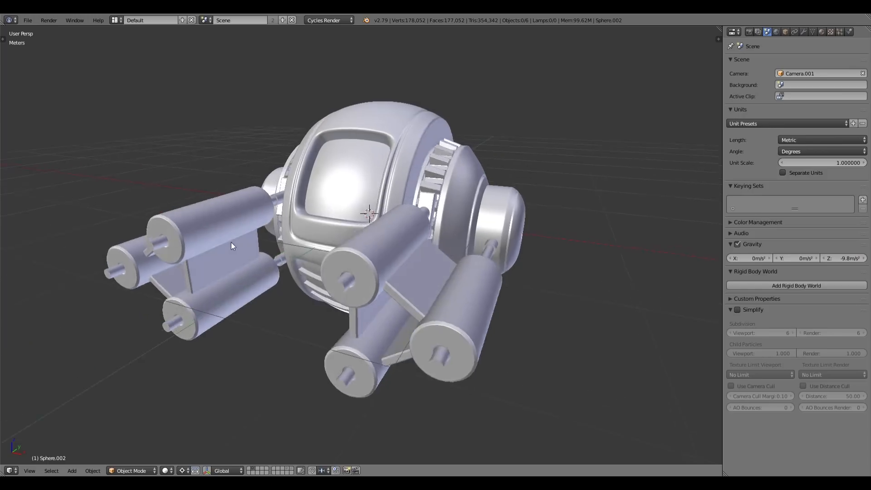
Inspect the mesh and wireframe of the simplified pod's spherical body
{"action": "middle_click_drag", "start_coordinate": [230, 241], "coordinate": [324, 180]}
{"action": "right_click", "coordinate": [334, 218]}
{"action": "key", "text": "Tab"}
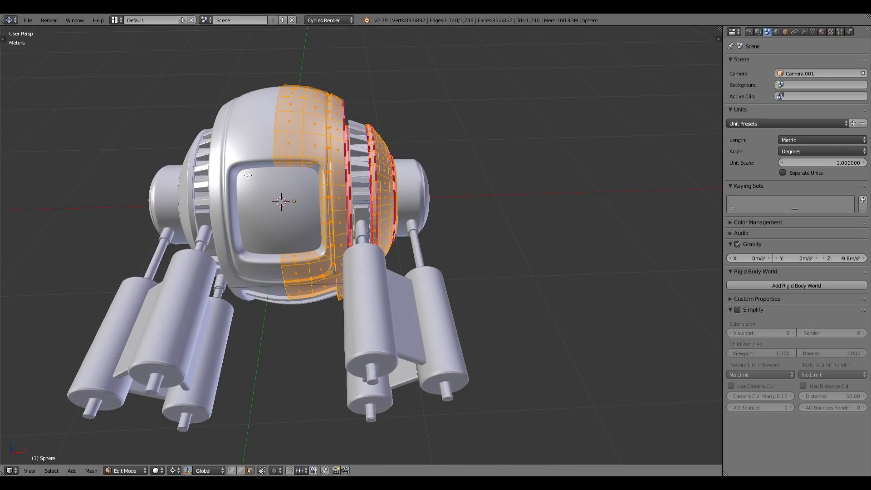
{"action": "mouse_move", "coordinate": [291, 174]}
{"action": "middle_mouse_down"}
{"action": "mouse_move", "coordinate": [385, 208]}
{"action": "mouse_move", "coordinate": [311, 198]}
{"action": "mouse_move", "coordinate": [380, 204]}
{"action": "mouse_move", "coordinate": [318, 115]}
{"action": "middle_mouse_up"}
{"action": "key", "text": "z"}
{"action": "key", "text": "Tab"}
{"action": "key", "text": "z"}
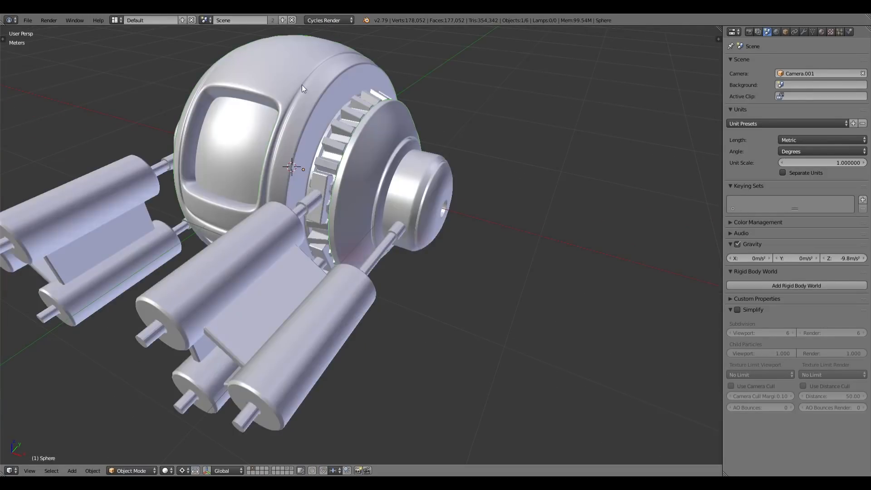
Inspect the simplified pod's separate parts, including the side hub, underside grille and front window
{"action": "right_click", "coordinate": [412, 196]}
{"action": "mouse_move", "coordinate": [386, 233]}
{"action": "middle_mouse_down"}
{"action": "mouse_move", "coordinate": [401, 251]}
{"action": "mouse_move", "coordinate": [293, 195]}
{"action": "mouse_move", "coordinate": [361, 189]}
{"action": "mouse_move", "coordinate": [216, 250]}
{"action": "mouse_move", "coordinate": [254, 287]}
{"action": "mouse_move", "coordinate": [366, 231]}
{"action": "mouse_move", "coordinate": [192, 218]}
{"action": "middle_mouse_up"}
{"action": "right_click", "coordinate": [221, 273]}
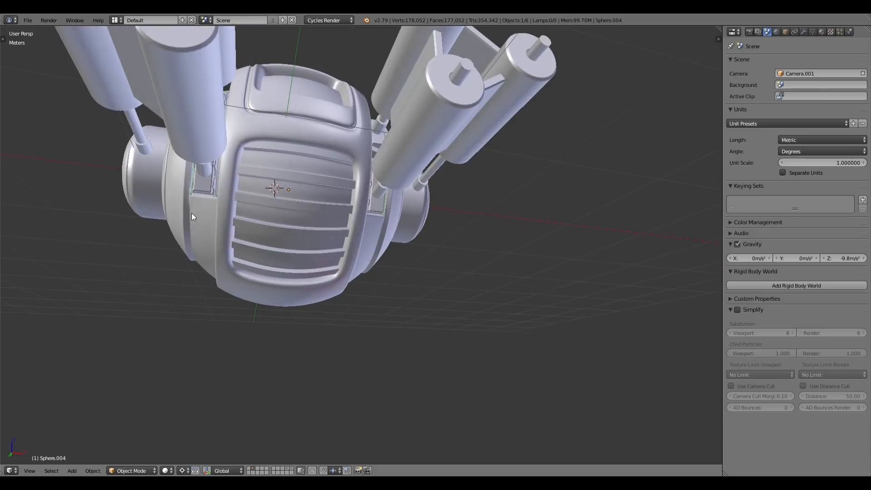
{"action": "middle_click_drag", "start_coordinate": [324, 194], "coordinate": [308, 252]}
{"action": "right_click", "coordinate": [288, 159]}
{"action": "key", "text": "z"}
{"action": "key", "text": "z"}
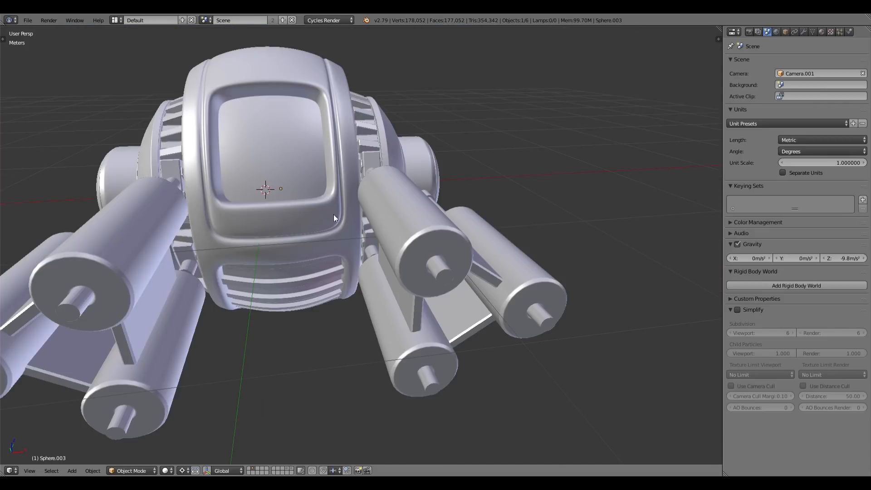
{"action": "right_click", "coordinate": [370, 247]}
{"action": "middle_click_drag", "start_coordinate": [472, 271], "coordinate": [425, 283]}
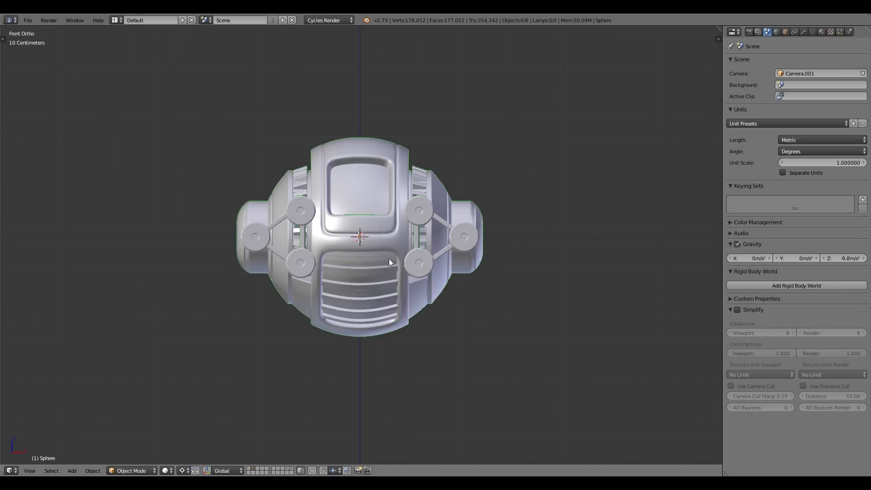
Switch to the empty layer 1 and set the viewport to the front orthographic view
{"action": "mouse_move", "coordinate": [388, 259]}
{"action": "middle_mouse_down"}
{"action": "mouse_move", "coordinate": [374, 285]}
{"action": "mouse_move", "coordinate": [376, 268]}
{"action": "middle_mouse_up"}
{"action": "key", "text": "KP_5"}
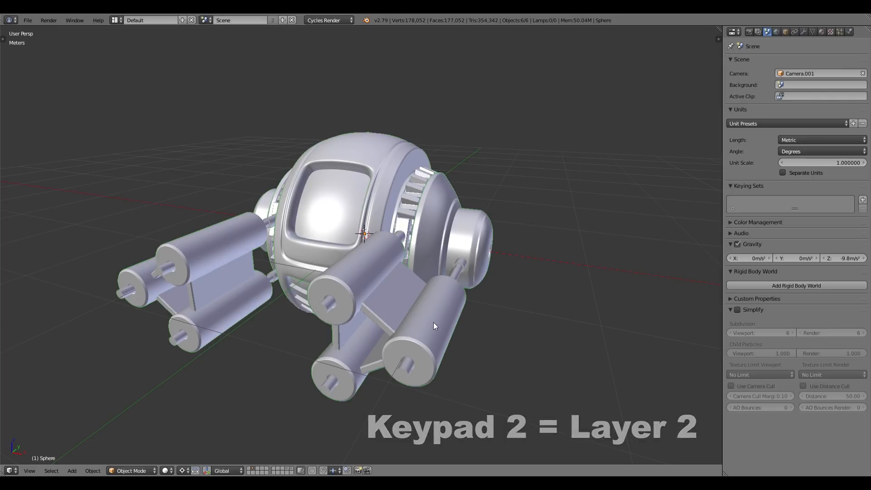
{"action": "key", "text": "1"}
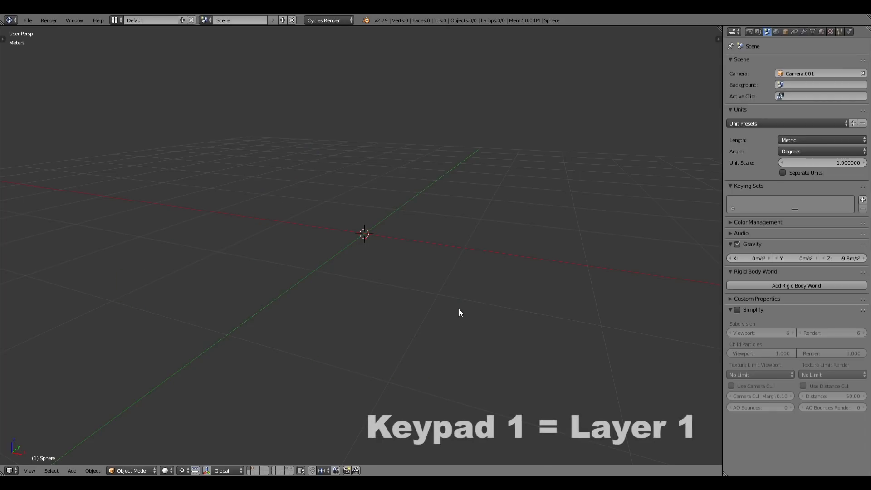
{"action": "key", "text": "KP_1"}
{"action": "key", "text": "KP_5"}
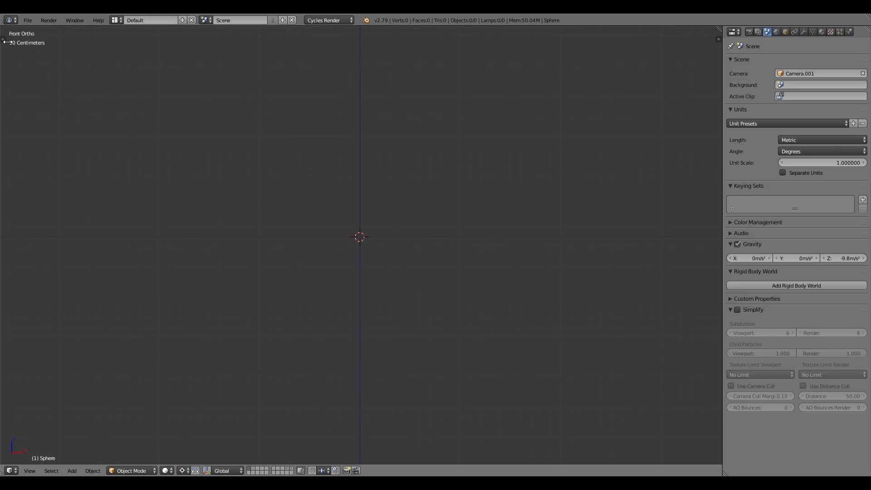
Show the tool shelf and enlarge its area for the last operator's settings
{"action": "key", "text": "t"}
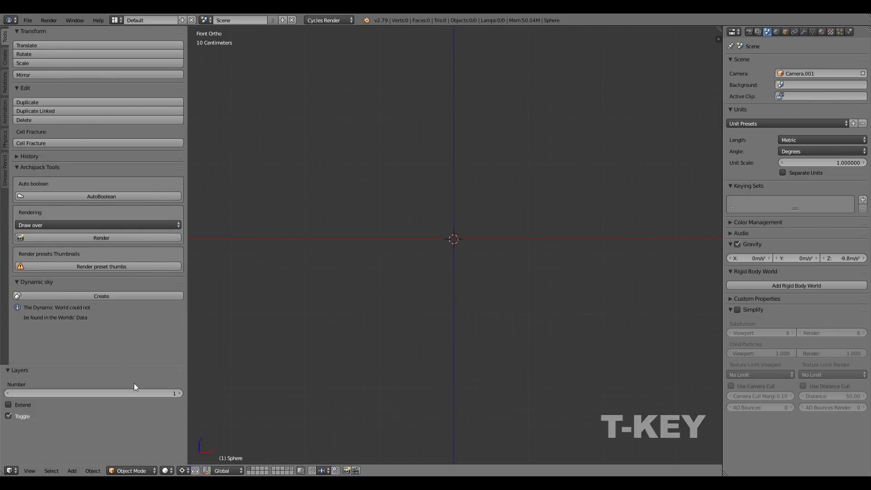
{"action": "left_click_drag", "start_coordinate": [101, 364], "coordinate": [103, 322]}
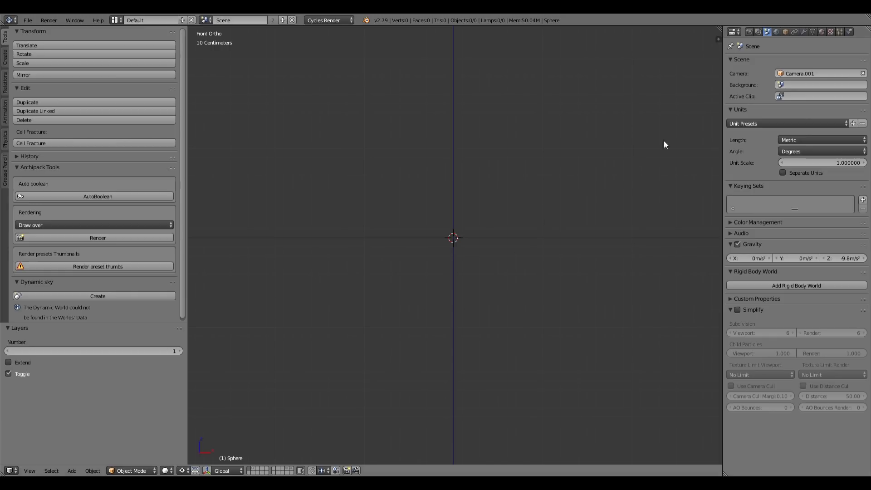
Set the scene units to the Meters preset and widen the properties editor slightly
{"action": "left_click", "coordinate": [794, 121]}
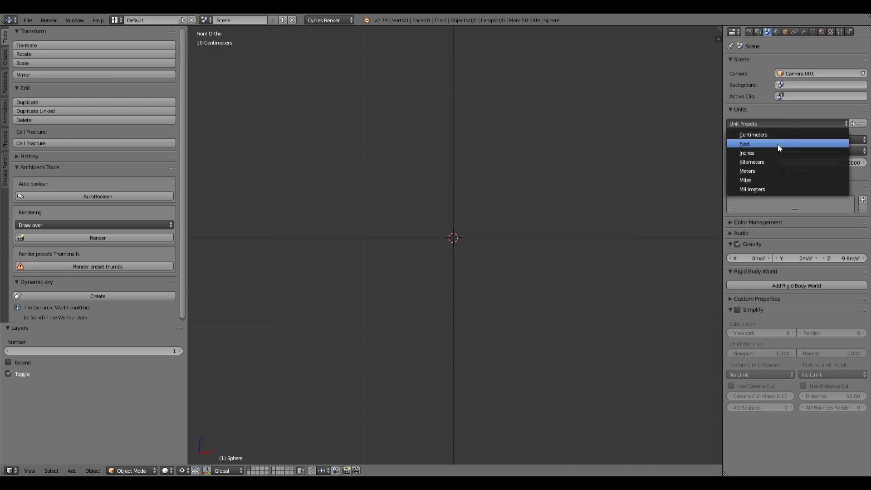
{"action": "left_click", "coordinate": [767, 170]}
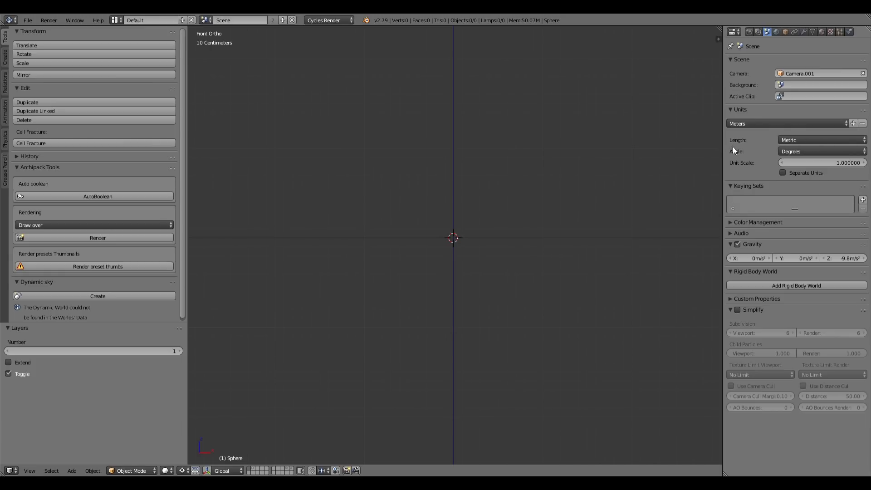
{"action": "left_click_drag", "start_coordinate": [723, 145], "coordinate": [705, 144]}
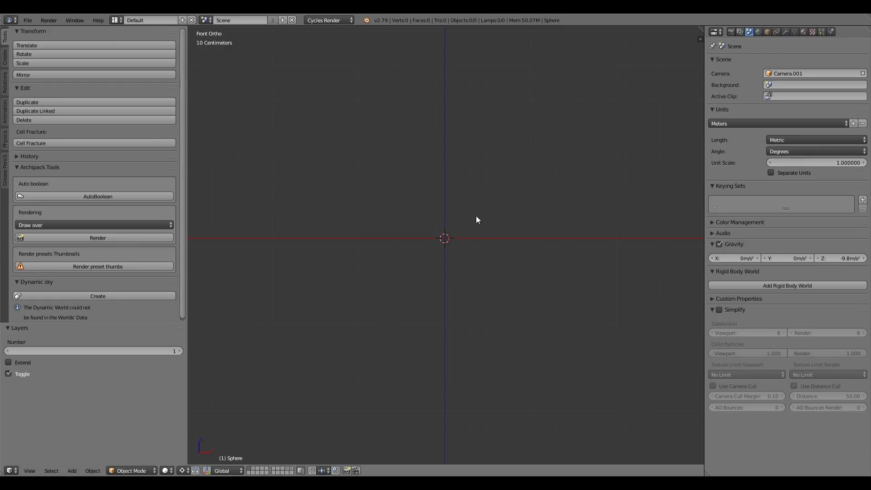
Add a UV sphere with 32 segments, 16 rings and a 1 m size at the origin
{"action": "key", "text": "shift+a"}
{"action": "mouse_move", "coordinate": [475, 215]}
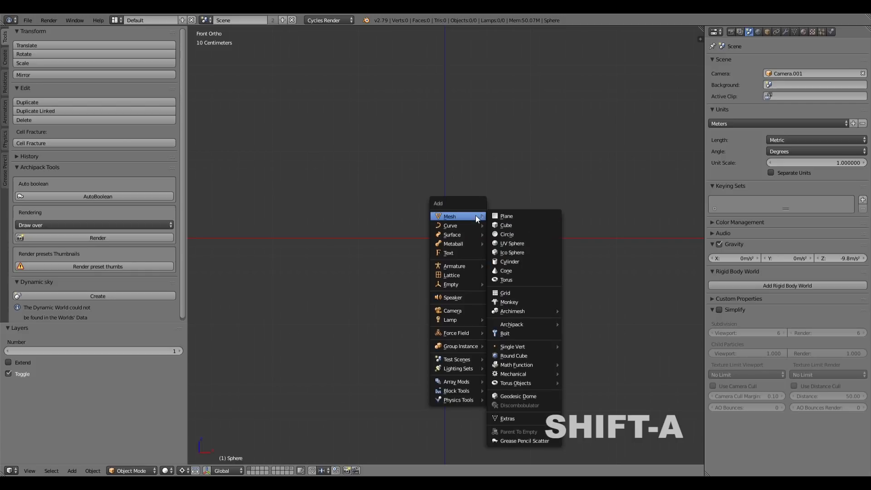
{"action": "left_click", "coordinate": [516, 243]}
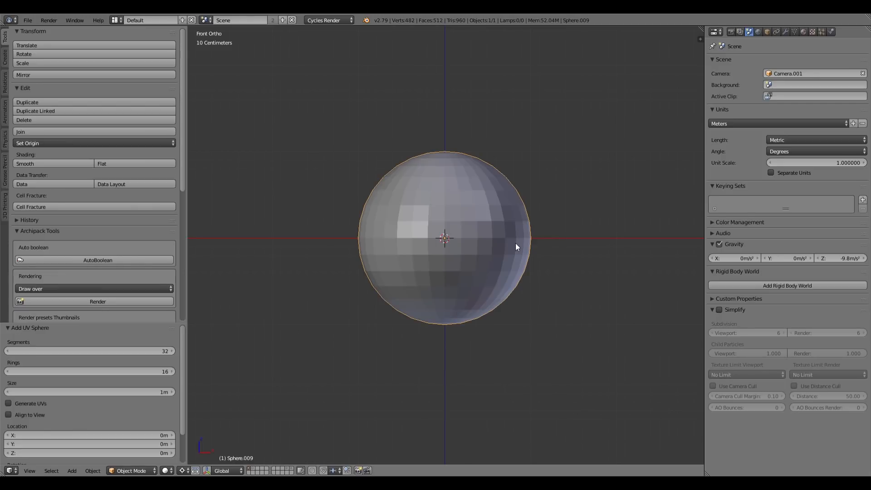
{"action": "scroll", "coordinate": [503, 238], "scroll_direction": "down", "scroll_amount": 3}
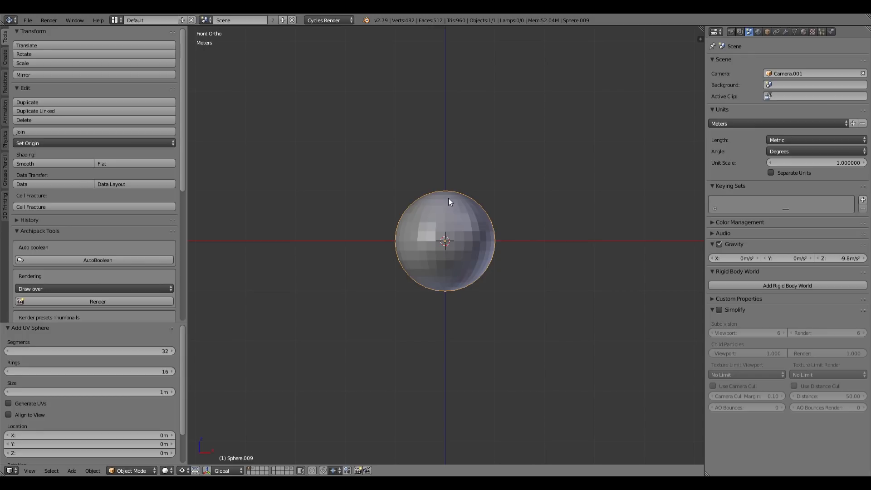
{"action": "scroll", "coordinate": [445, 195], "scroll_direction": "down", "scroll_amount": 1}
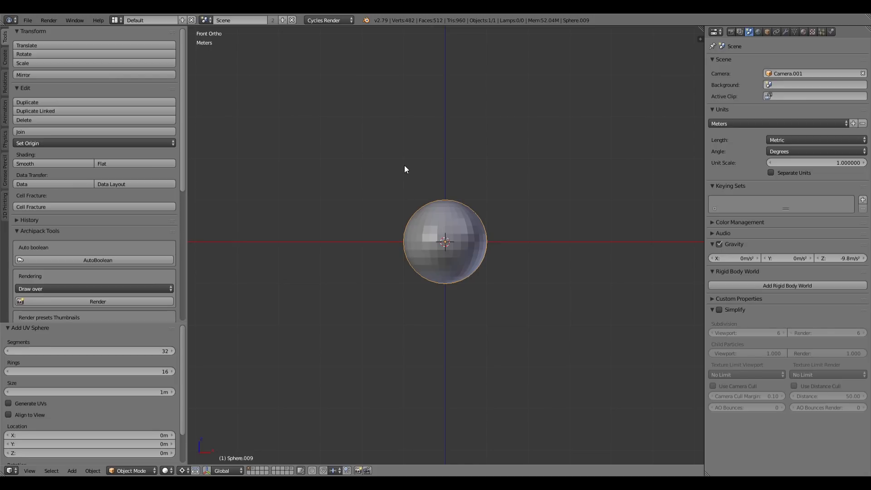
{"action": "scroll", "coordinate": [439, 177], "scroll_direction": "up", "scroll_amount": 3}
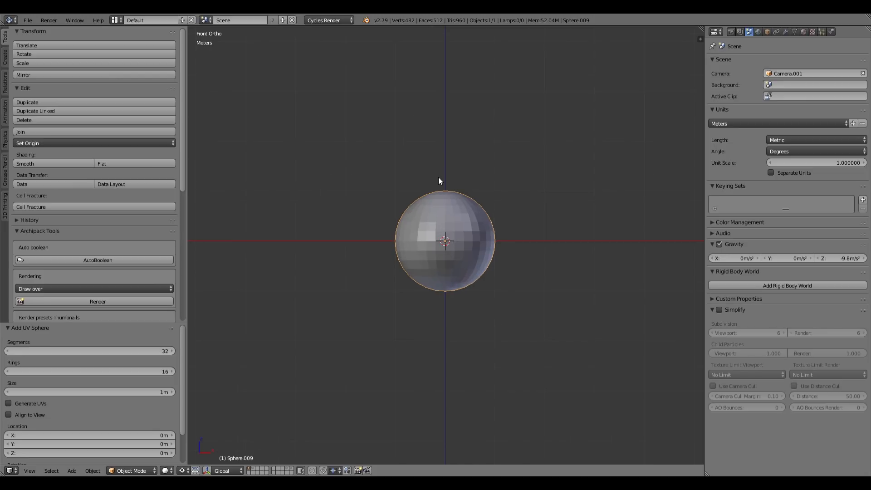
{"action": "scroll", "coordinate": [439, 178], "scroll_direction": "up", "scroll_amount": 2}
{"action": "scroll", "coordinate": [438, 181], "scroll_direction": "up", "scroll_amount": 1}
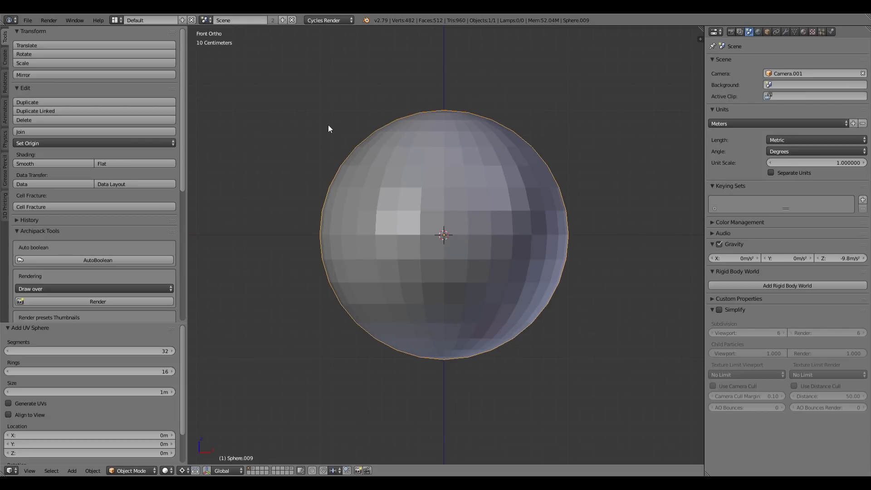
Switch the viewport to wireframe shading and check how the grid scale changes around the sphere
{"action": "key", "text": "z"}
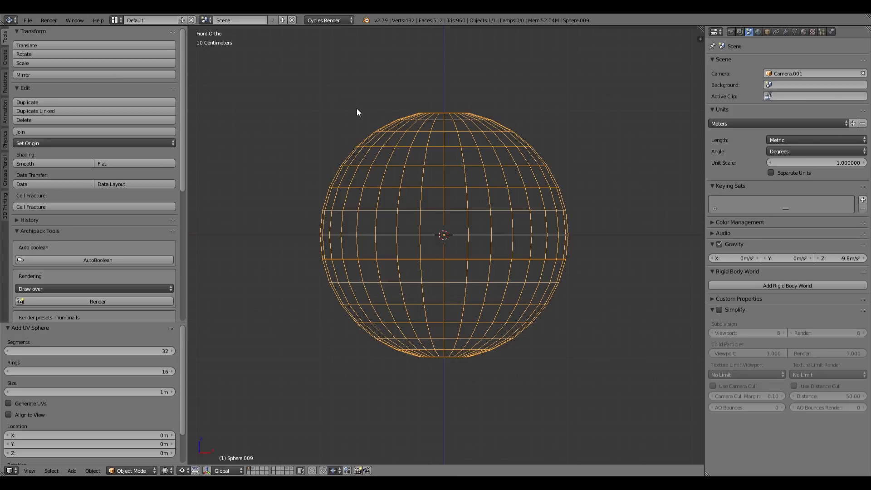
{"action": "scroll", "coordinate": [357, 127], "scroll_direction": "up", "scroll_amount": 8}
{"action": "scroll", "coordinate": [357, 131], "scroll_direction": "up", "scroll_amount": 6}
{"action": "scroll", "coordinate": [366, 190], "scroll_direction": "up", "scroll_amount": 4}
{"action": "key", "text": "Home"}
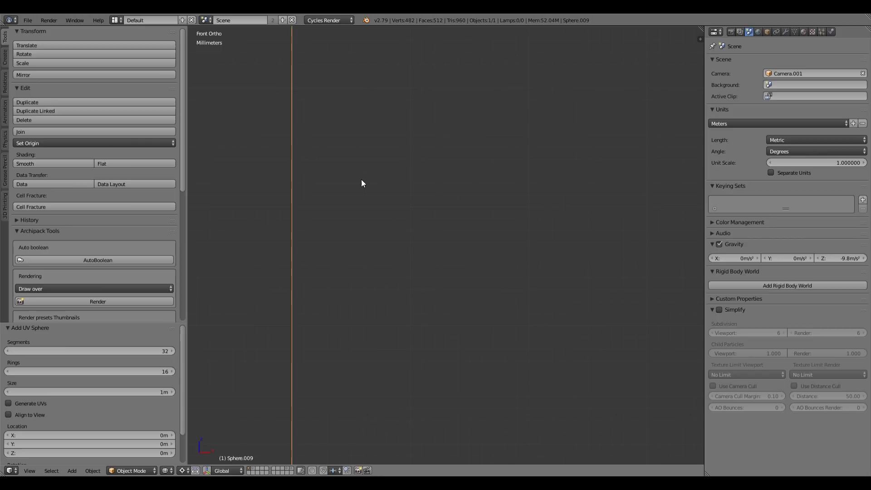
{"action": "scroll", "coordinate": [355, 173], "scroll_direction": "down", "scroll_amount": 4}
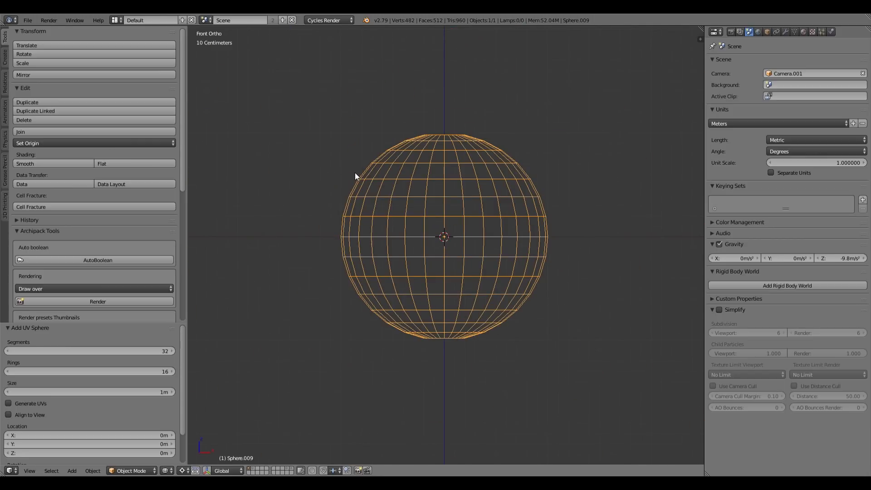
{"action": "key", "text": "Home"}
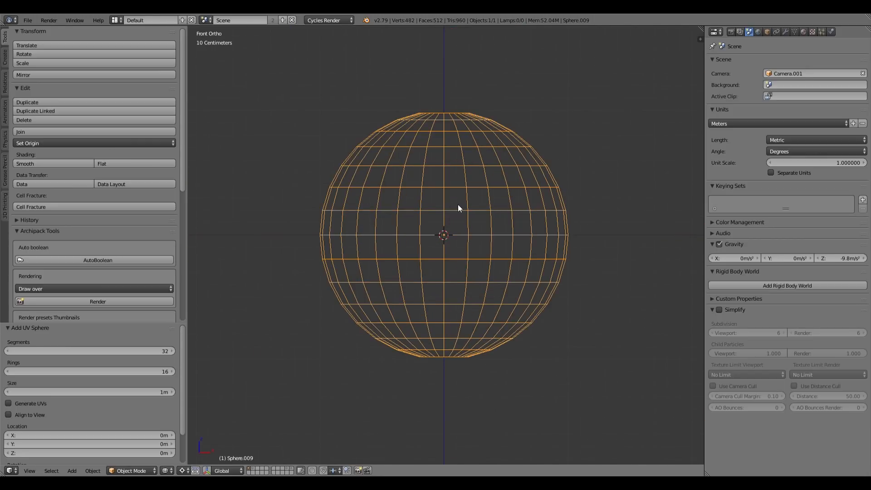
{"action": "middle_click_drag", "start_coordinate": [458, 206], "coordinate": [408, 211], "text": "shift"}
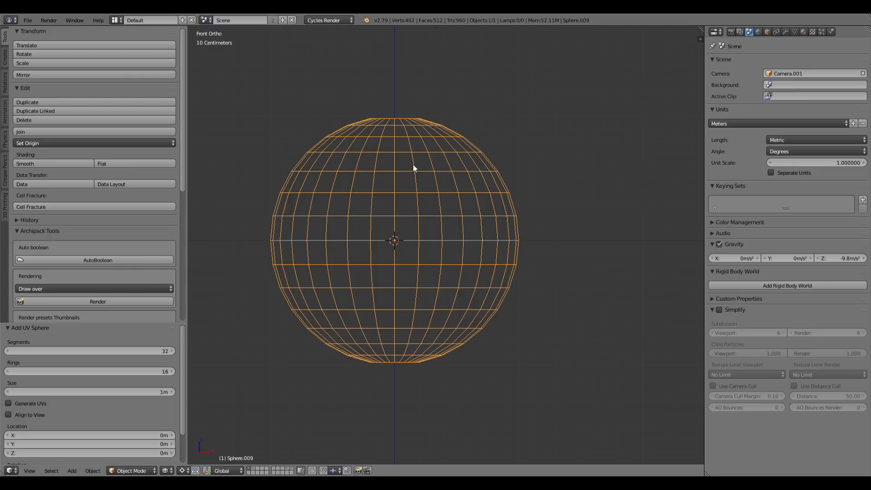
Show the viewport's object properties region and display the sphere's edge lengths in Edit Mode
{"action": "key", "text": "n"}
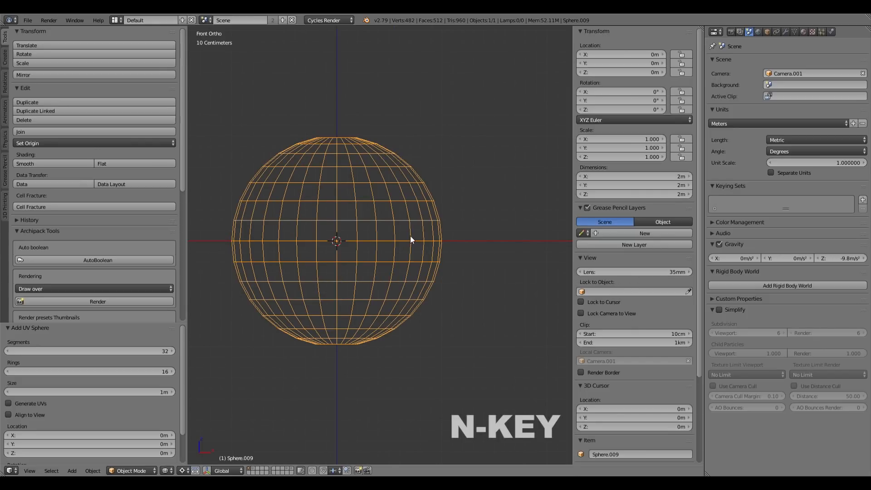
{"action": "key", "text": "Tab"}
{"action": "scroll", "coordinate": [616, 328], "scroll_direction": "down", "scroll_amount": 10}
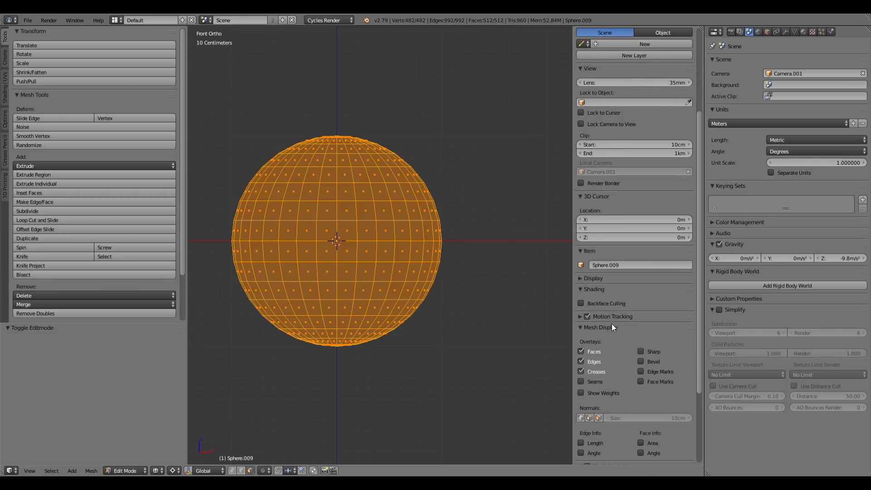
{"action": "scroll", "coordinate": [610, 326], "scroll_direction": "down", "scroll_amount": 4}
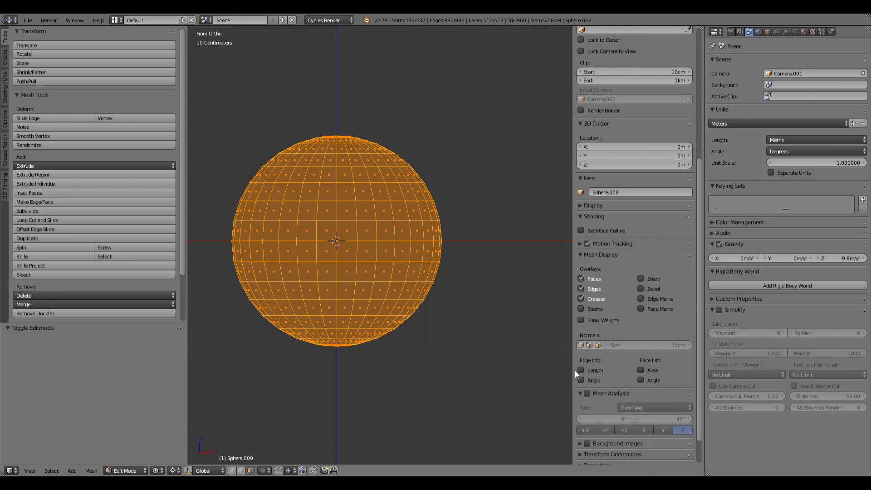
{"action": "left_click", "coordinate": [581, 370]}
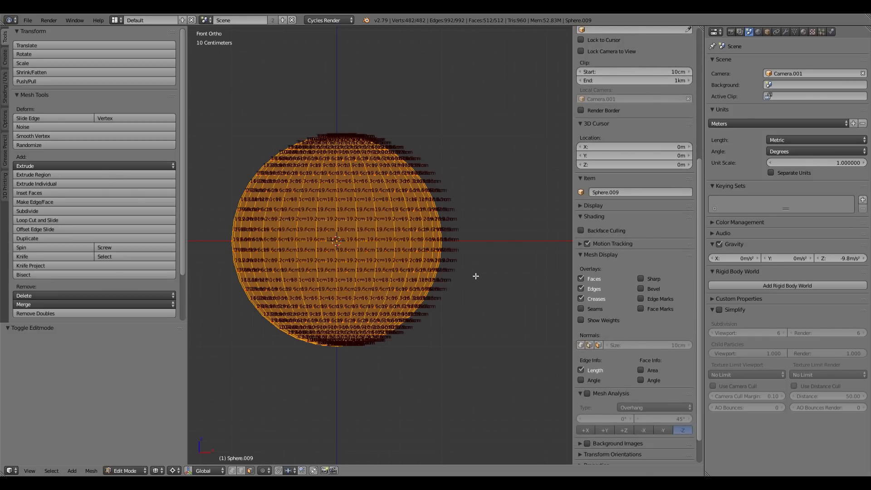
Return to Object Mode and delete the sphere
{"action": "key", "text": "Tab"}
{"action": "key", "text": "x"}
{"action": "left_click", "coordinate": [402, 258]}
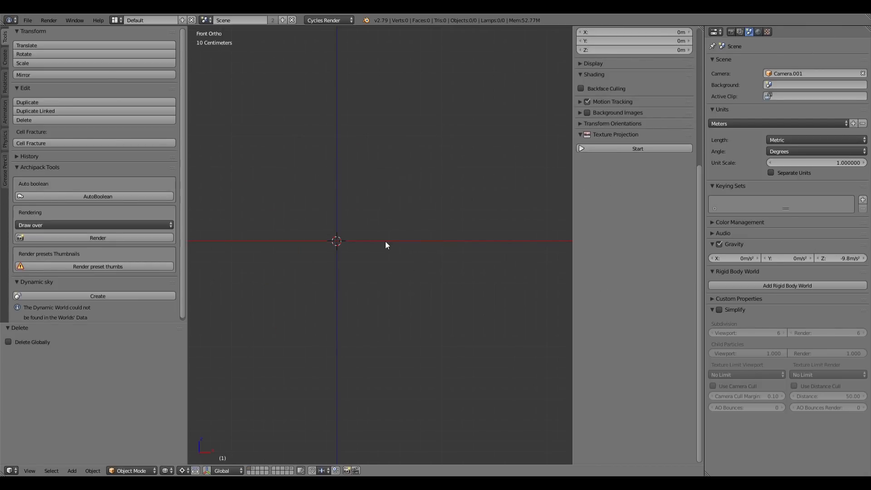
Add a plane with a 1 m radius at the origin, aligned to the view, and enter Edit Mode on it
{"action": "key", "text": "shift+a"}
{"action": "left_click", "coordinate": [408, 242]}
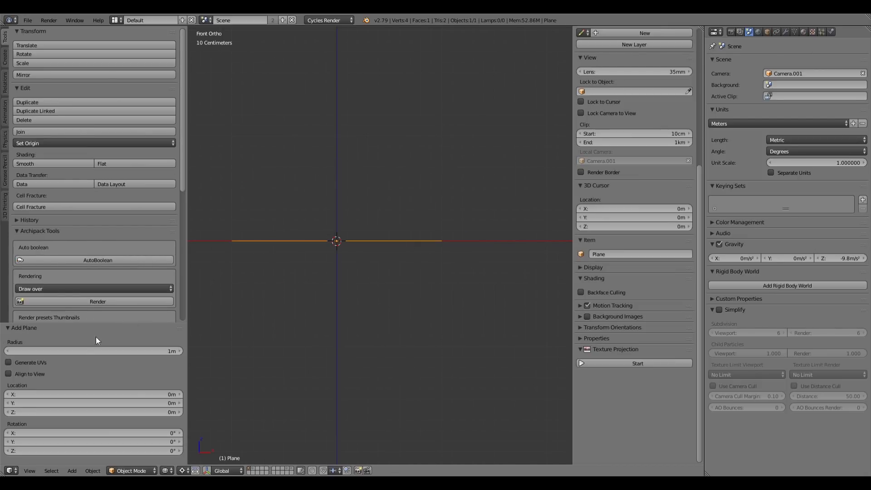
{"action": "left_click", "coordinate": [8, 374]}
{"action": "key", "text": "Tab"}
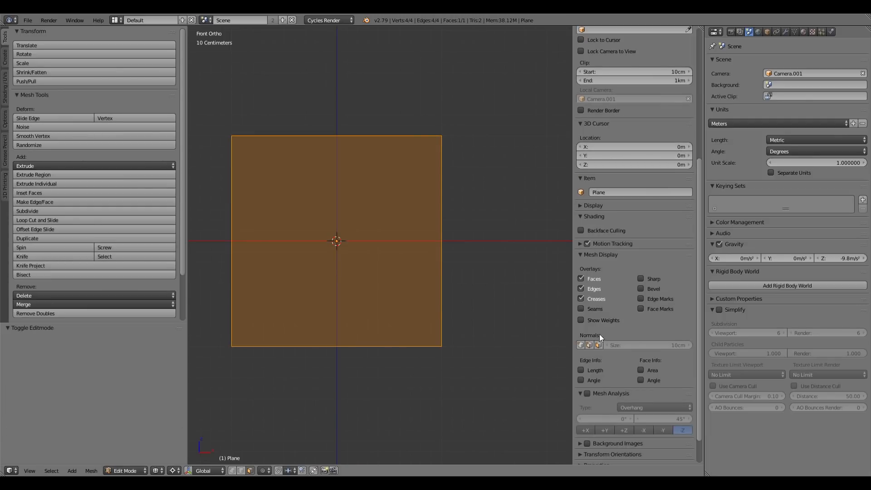
Display the plane's edge lengths in the viewport, then return to Object Mode and delete the plane
{"action": "left_click", "coordinate": [581, 370]}
{"action": "key", "text": "KP_Decimal"}
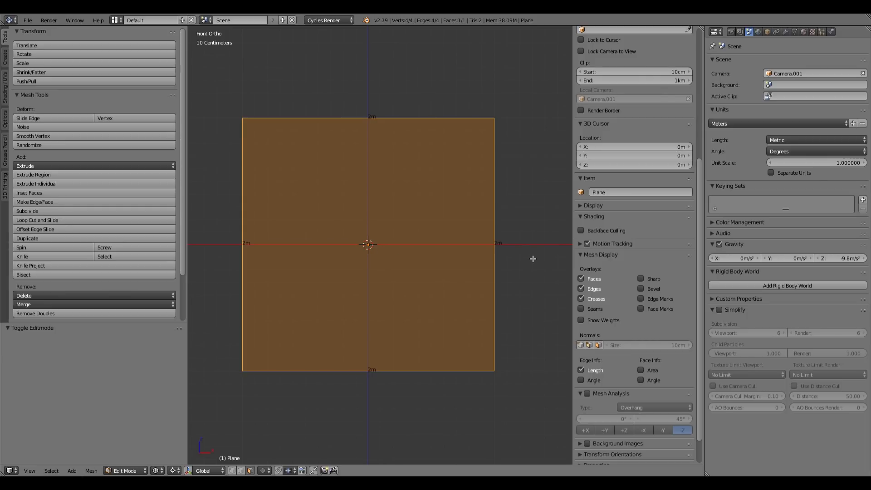
{"action": "key", "text": "Tab"}
{"action": "key", "text": "x"}
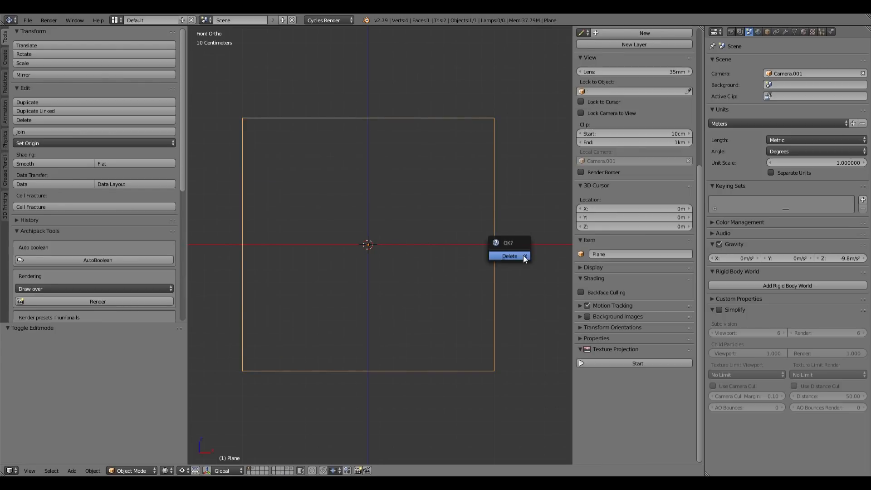
{"action": "left_click", "coordinate": [523, 255]}
Add a UV sphere at the origin and set its size to 1.5 m
{"action": "key", "text": "shift+a"}
{"action": "mouse_move", "coordinate": [425, 248]}
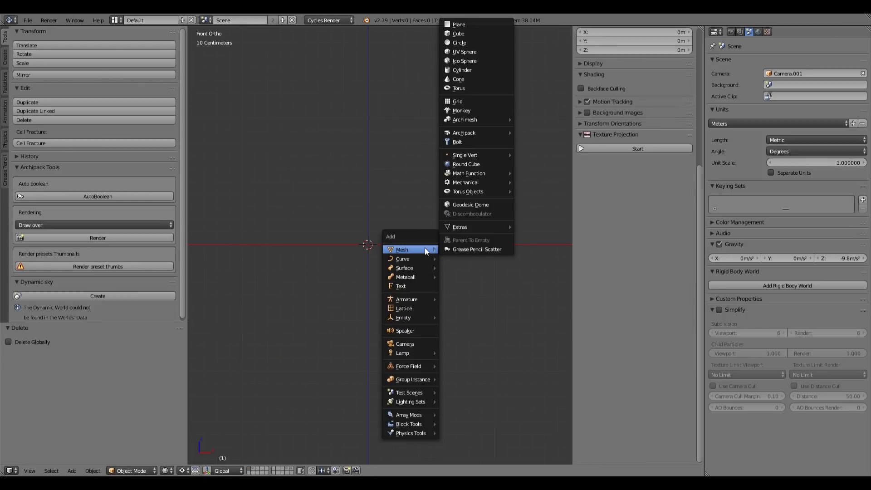
{"action": "left_click", "coordinate": [465, 51]}
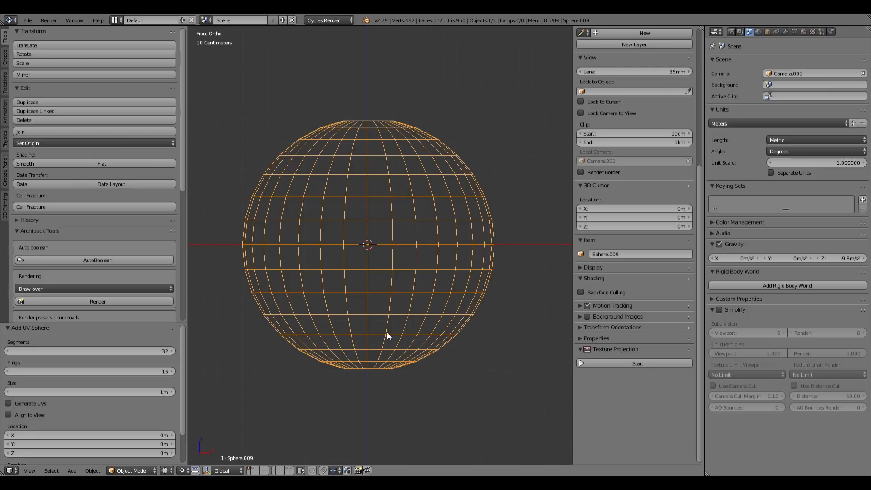
{"action": "scroll", "coordinate": [390, 349], "scroll_direction": "down", "scroll_amount": 3}
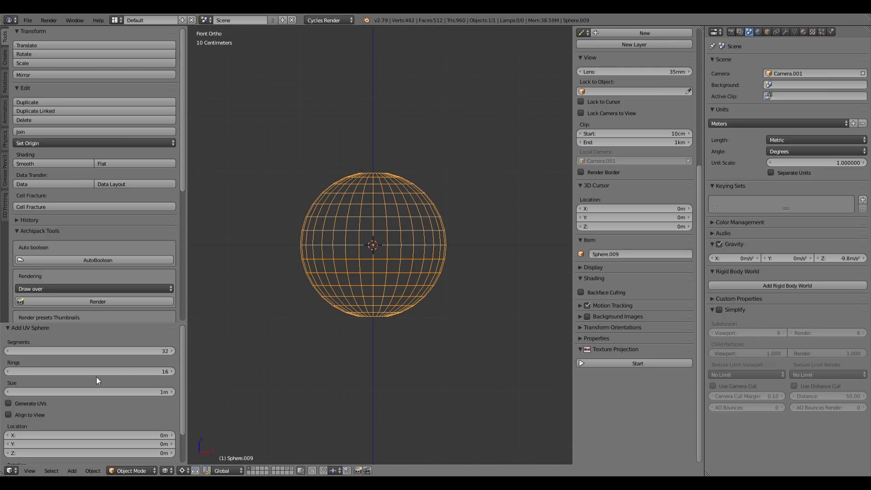
{"action": "left_click_drag", "start_coordinate": [114, 327], "coordinate": [114, 265]}
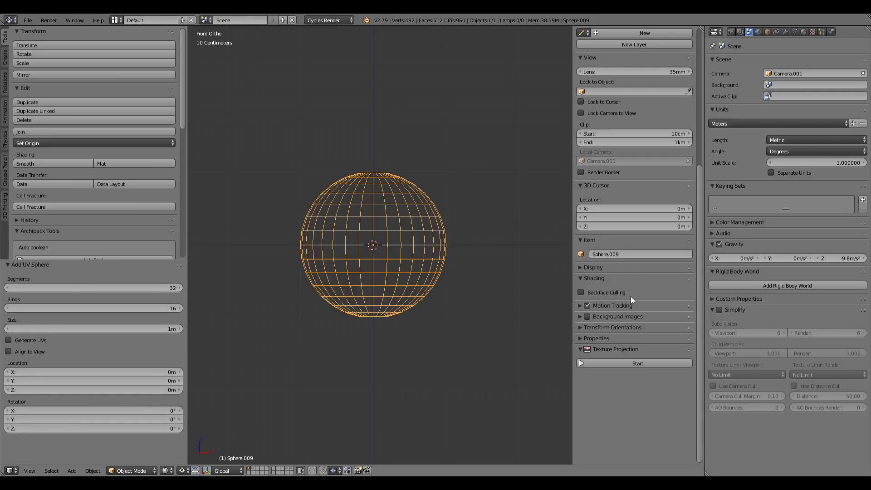
{"action": "key", "text": "n"}
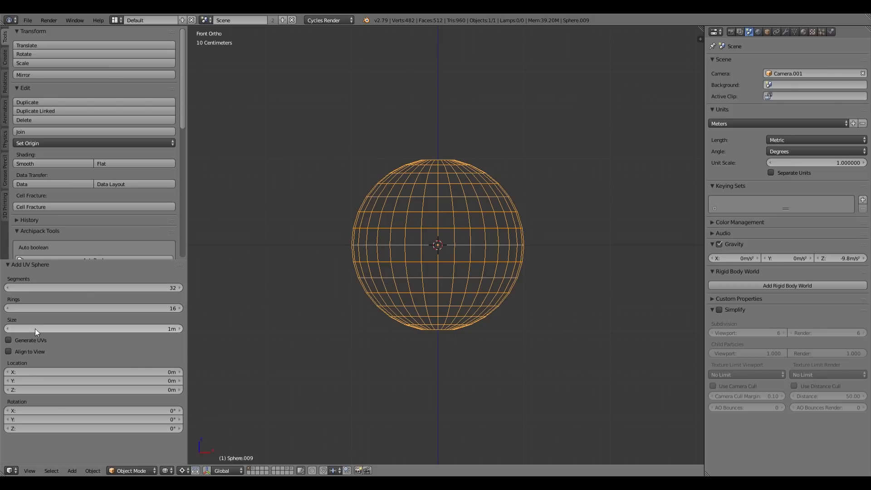
{"action": "left_click", "coordinate": [150, 328]}
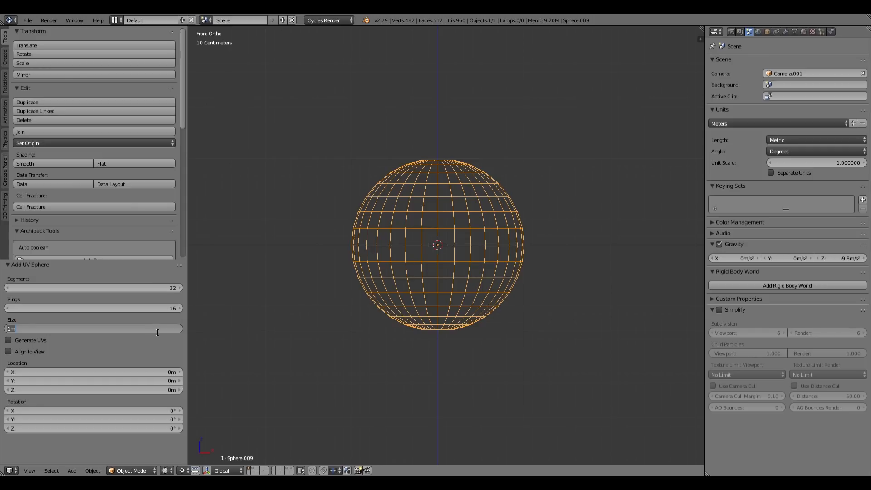
{"action": "type", "text": "1.5"}
{"action": "key", "text": "Return"}
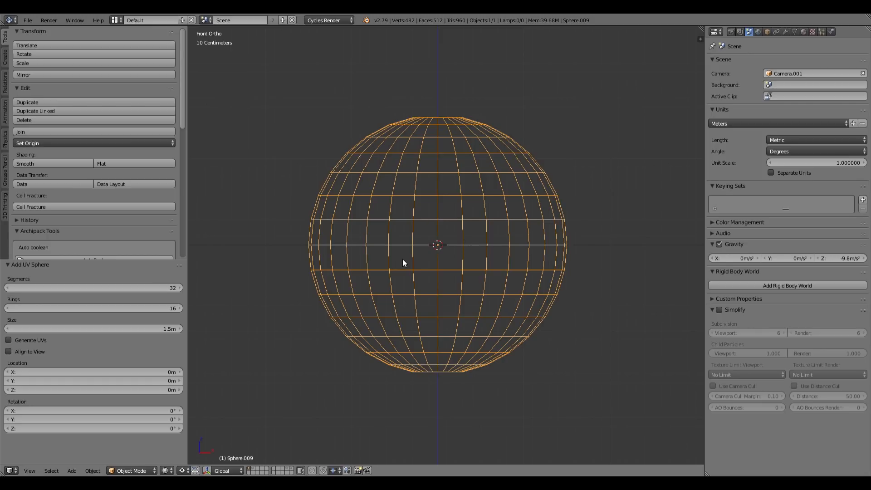
Set the new UV sphere to 64 segments and 24 rings
{"action": "left_click", "coordinate": [172, 288]}
{"action": "type", "text": "64"}
{"action": "key", "text": "Return"}
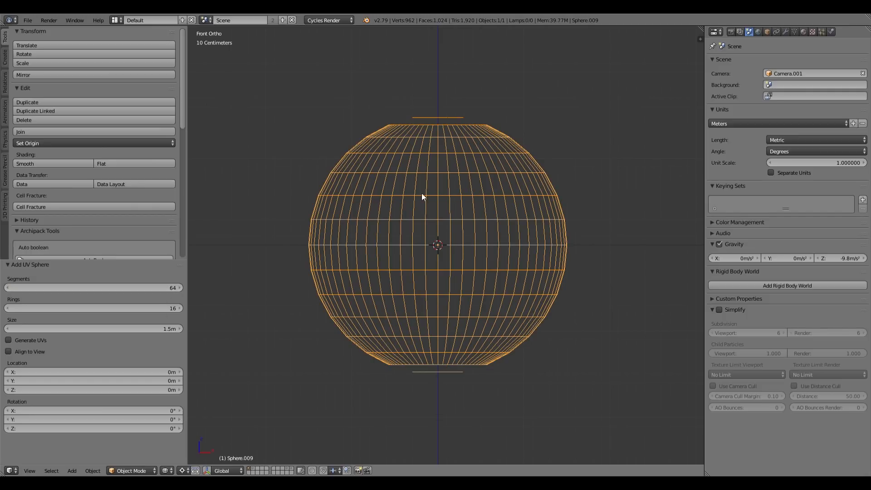
{"action": "left_click", "coordinate": [171, 308]}
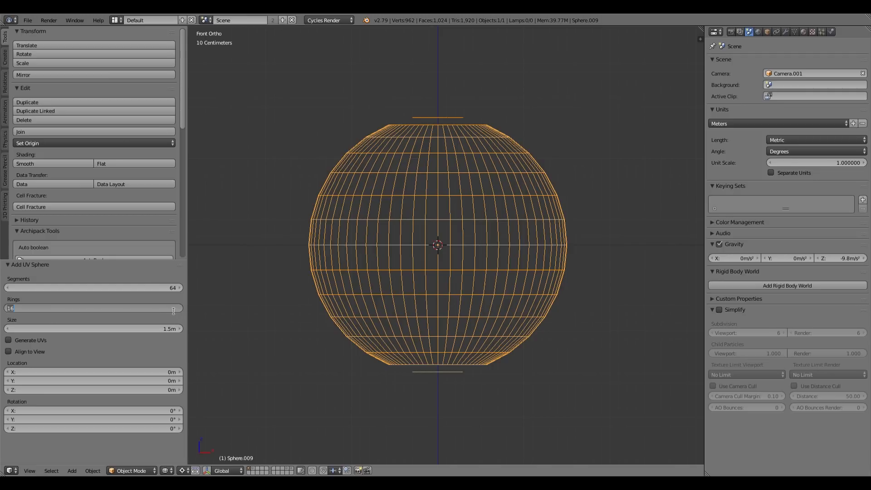
{"action": "type", "text": "24"}
{"action": "key", "text": "Return"}
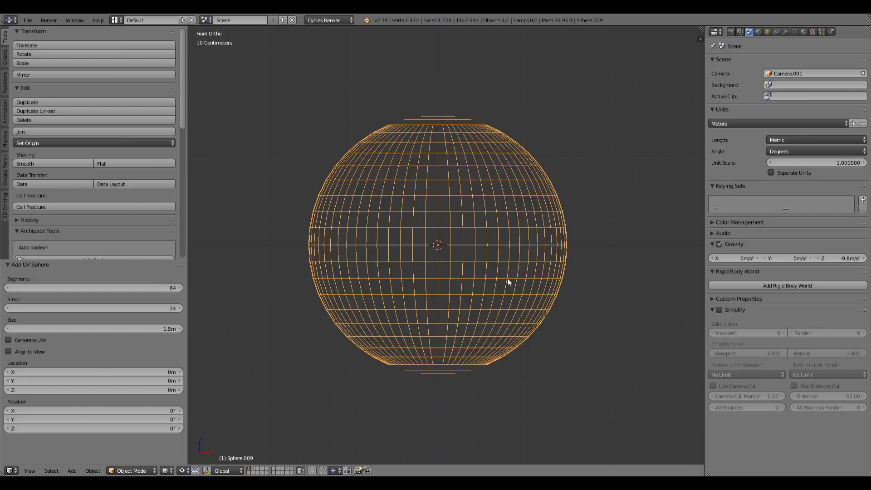
Enter Edit Mode on the sphere and set the mesh select mode to vertices
{"action": "key", "text": "Tab"}
{"action": "key", "text": "Tab"}
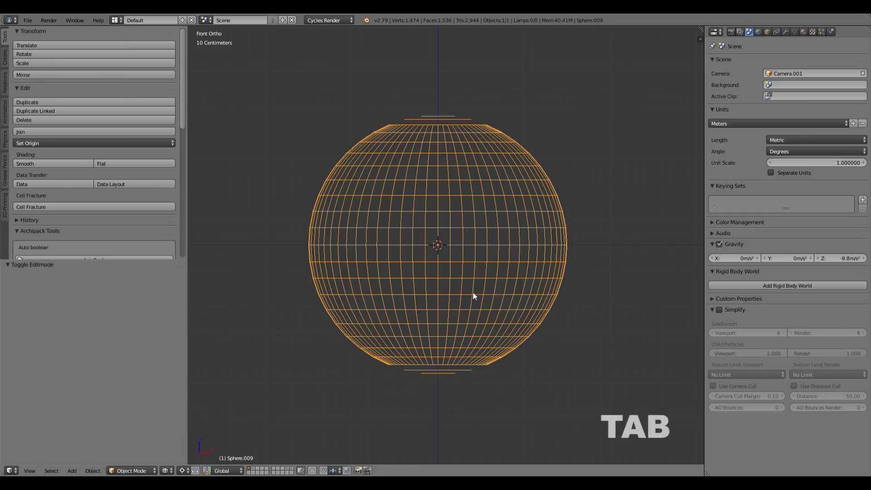
{"action": "key", "text": "Tab"}
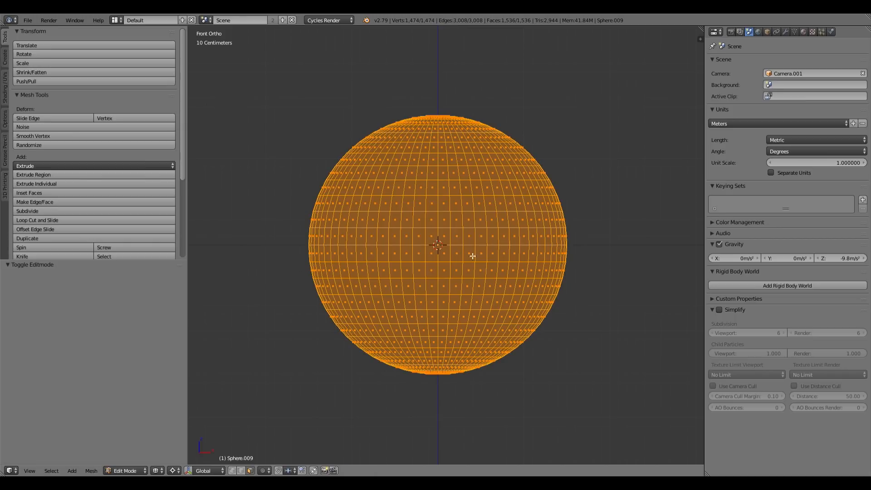
{"action": "key", "text": "ctrl+Tab"}
{"action": "left_click", "coordinate": [522, 278]}
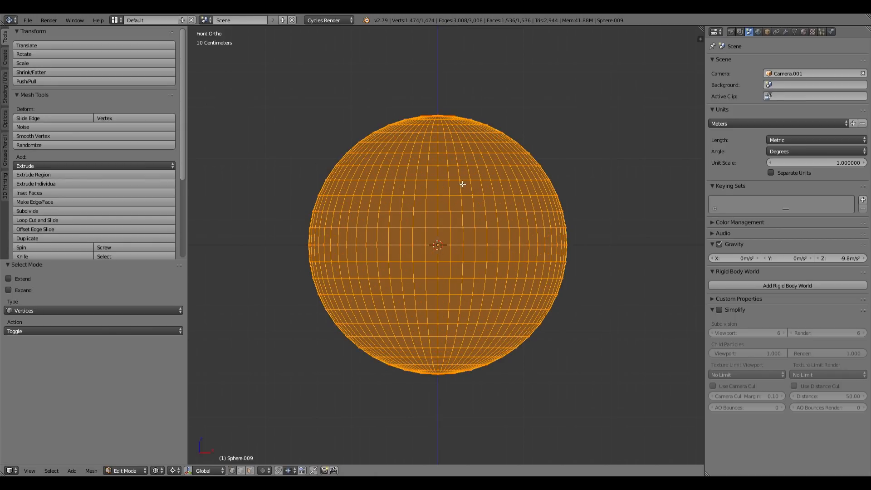
Switch the mesh select mode to edges, to faces and back to vertices
{"action": "key", "text": "ctrl+Tab"}
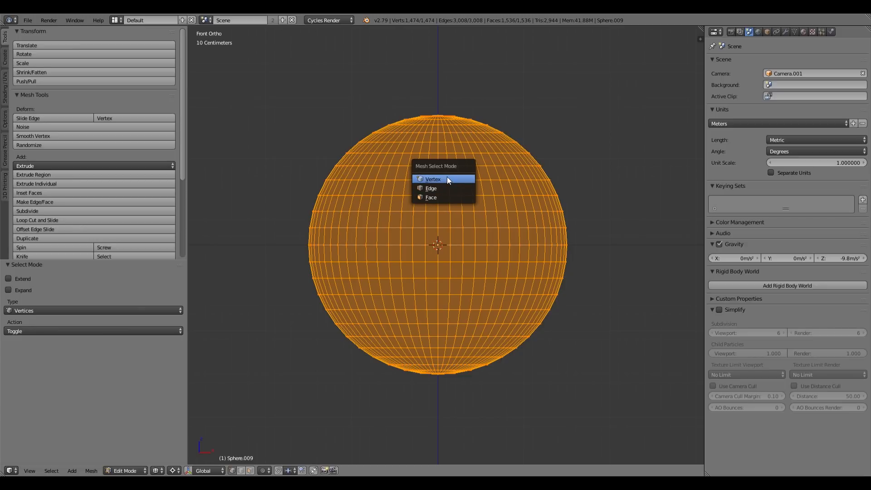
{"action": "left_click", "coordinate": [446, 188]}
{"action": "key", "text": "ctrl+Tab"}
{"action": "left_click", "coordinate": [449, 198]}
{"action": "key", "text": "ctrl+Tab"}
{"action": "left_click", "coordinate": [447, 179]}
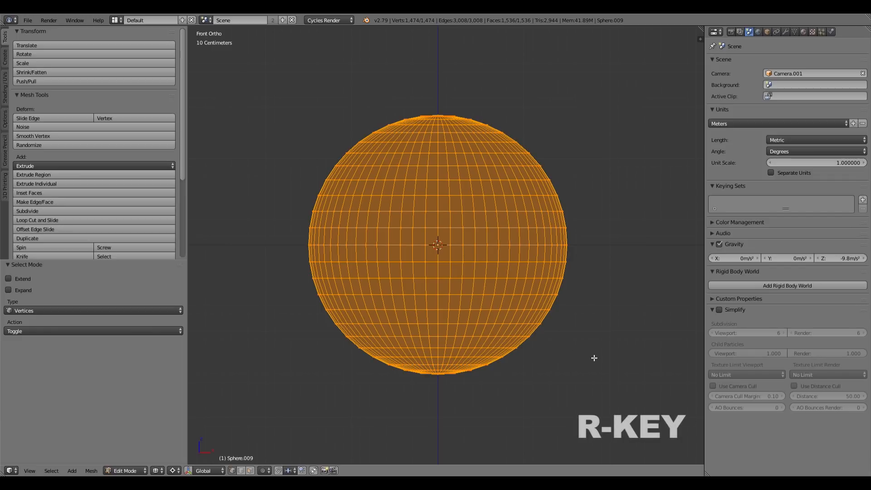
Rotate the whole sphere mesh by -90° in the front view and deselect all of it
{"action": "key", "text": "r"}
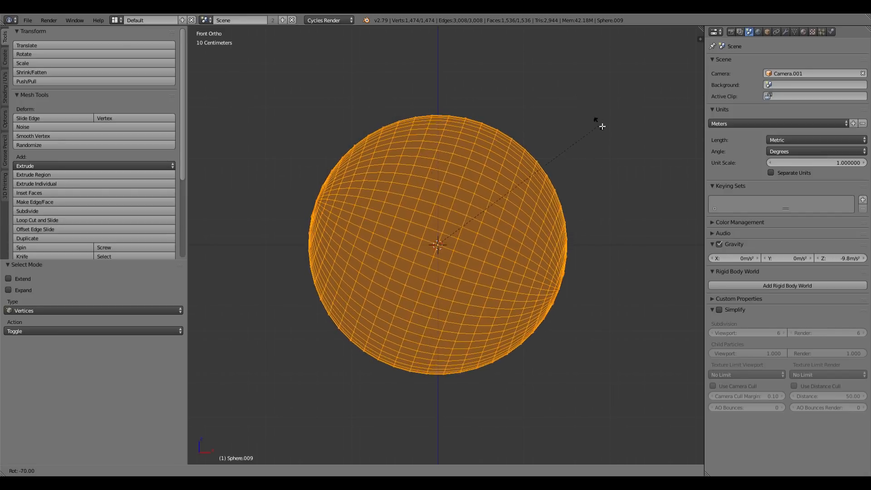
{"action": "left_click", "coordinate": [543, 93]}
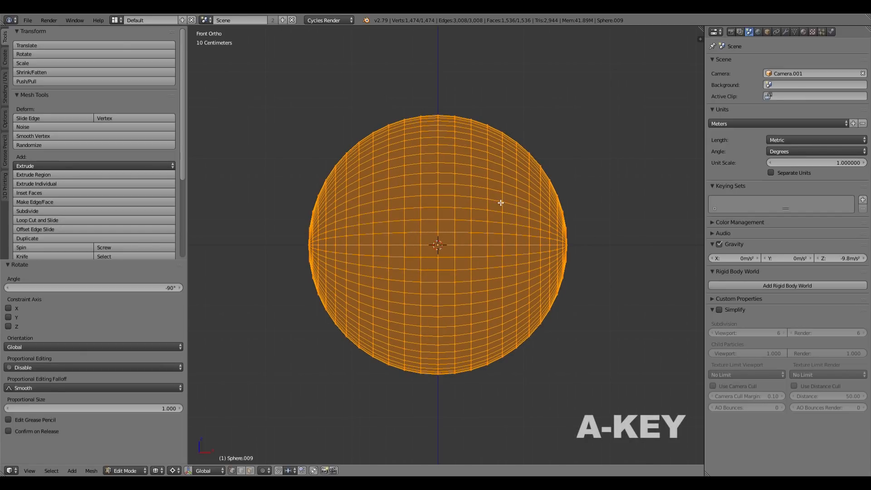
{"action": "key", "text": "a"}
Box-select the left half of the sphere up to the centre line, delete its vertices and return to Object Mode
{"action": "key", "text": "b"}
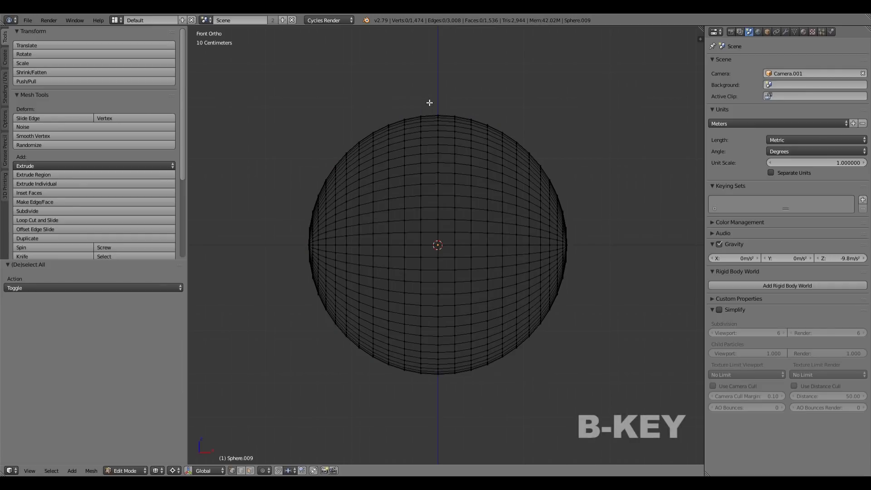
{"action": "left_click_drag", "start_coordinate": [430, 70], "coordinate": [226, 420]}
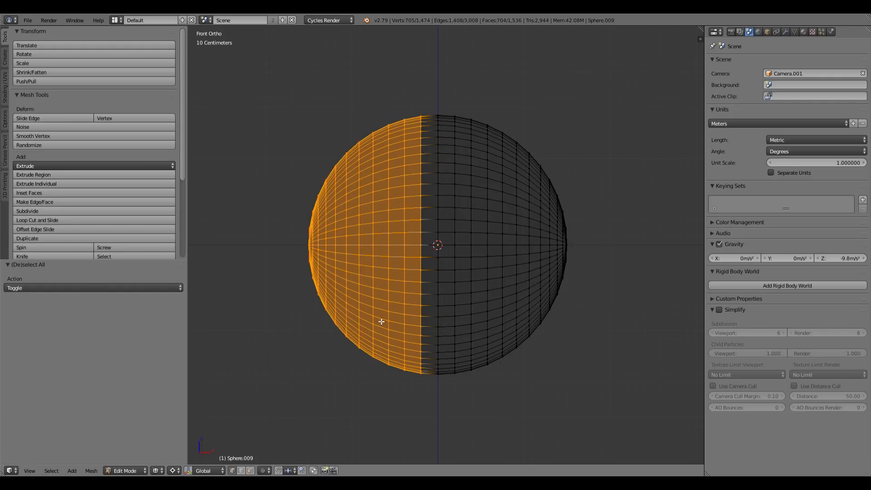
{"action": "key", "text": "x"}
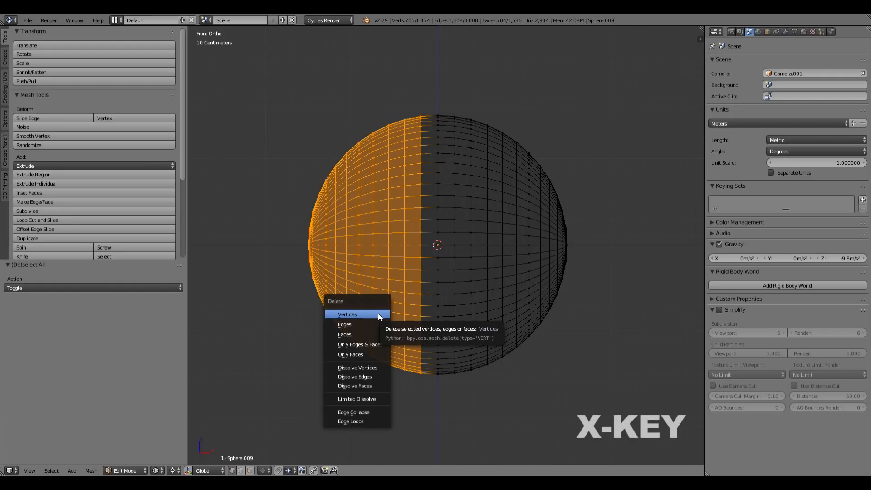
{"action": "left_click", "coordinate": [380, 315]}
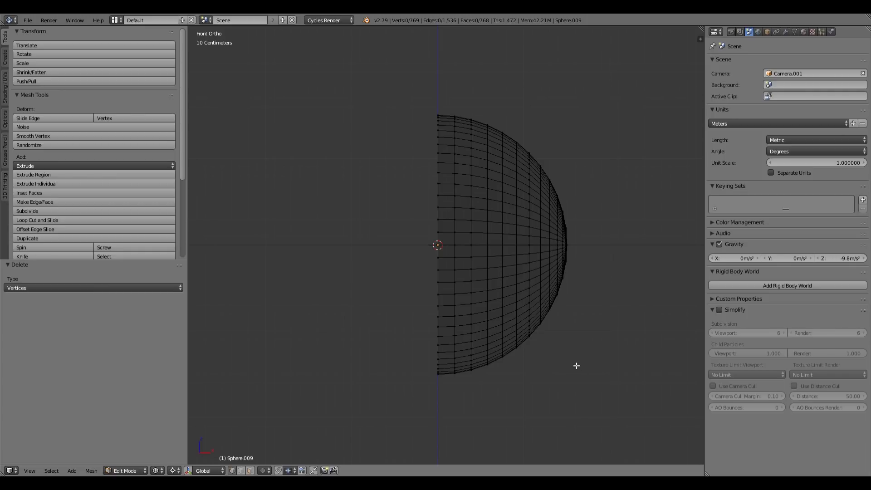
{"action": "key", "text": "Tab"}
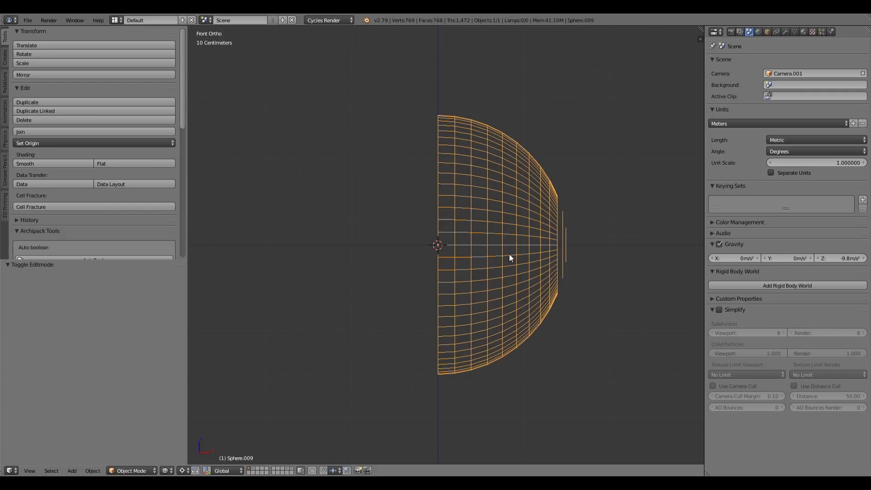
Add a Mirror modifier on the X axis to the half sphere and enable clipping
{"action": "left_click", "coordinate": [785, 31]}
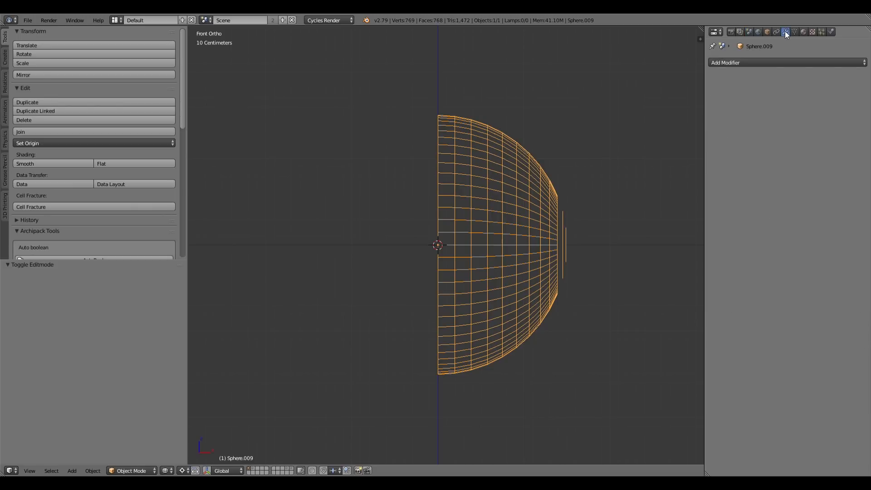
{"action": "left_click", "coordinate": [751, 62]}
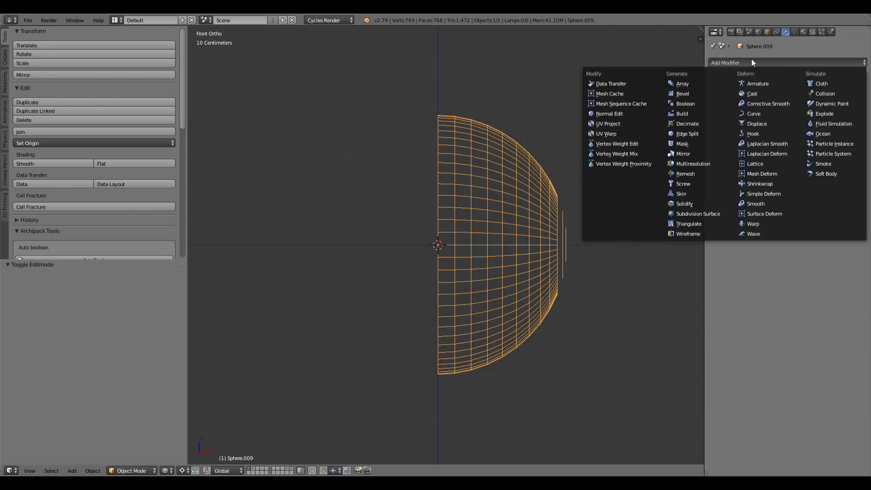
{"action": "left_click", "coordinate": [687, 153]}
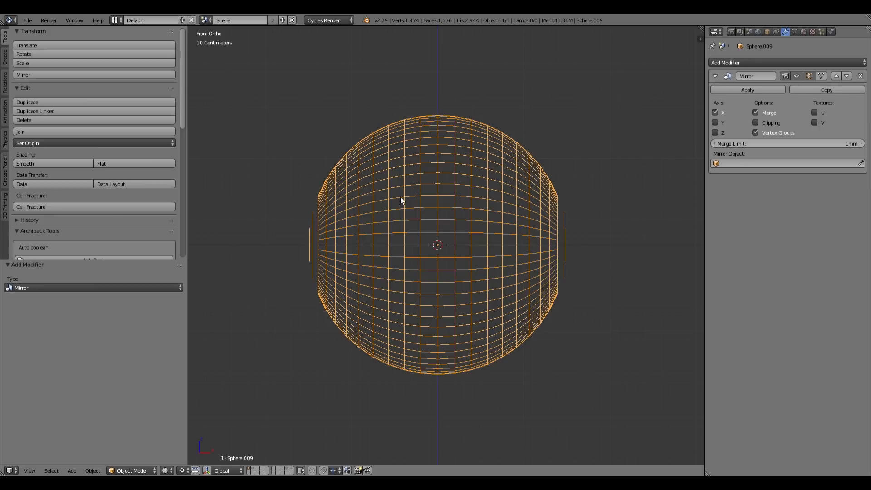
{"action": "left_click", "coordinate": [755, 122]}
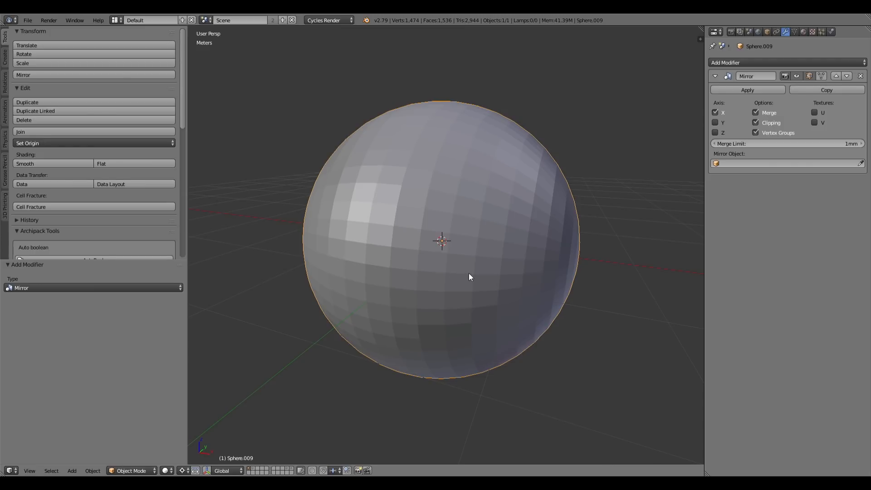
Enter Edit Mode and try moving a single vertex of the half sphere to test the mirroring
{"action": "key", "text": "Tab"}
{"action": "middle_click_drag", "start_coordinate": [389, 272], "coordinate": [521, 237]}
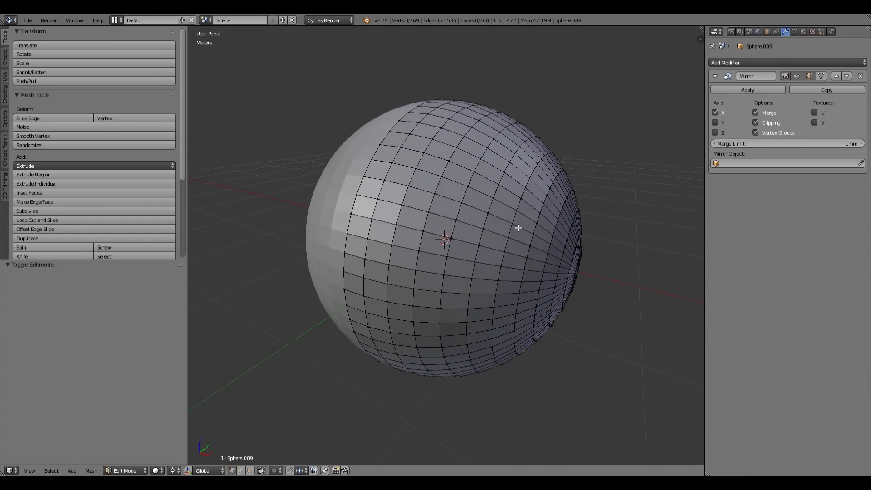
{"action": "right_click", "coordinate": [519, 228]}
{"action": "key", "text": "g"}
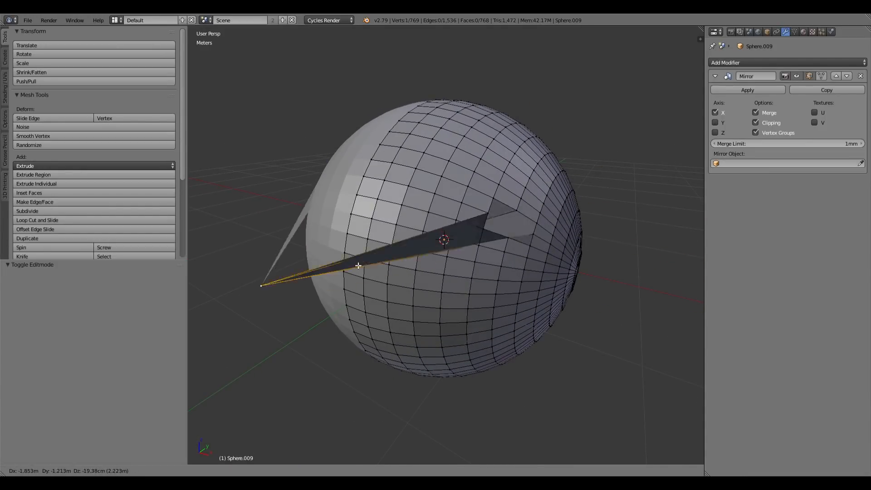
{"action": "right_click", "coordinate": [549, 289]}
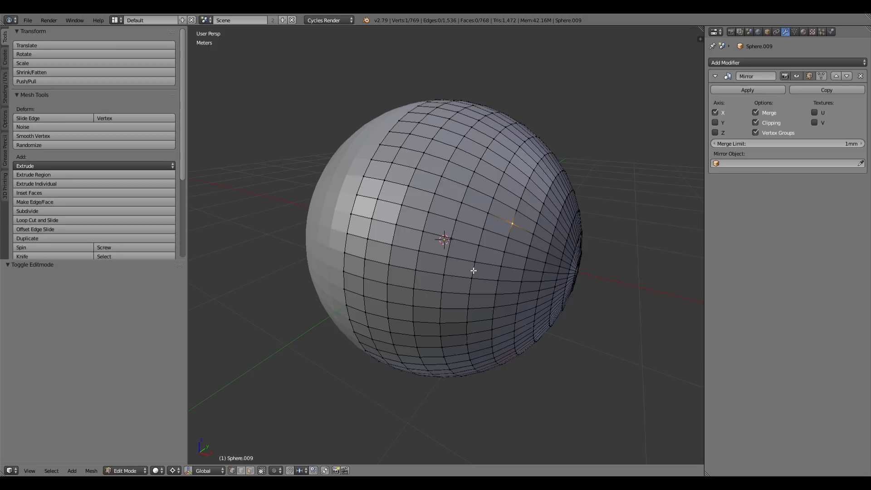
Return to the front view and select a vertex on the sphere's upper-right outline
{"action": "key", "text": "KP_1"}
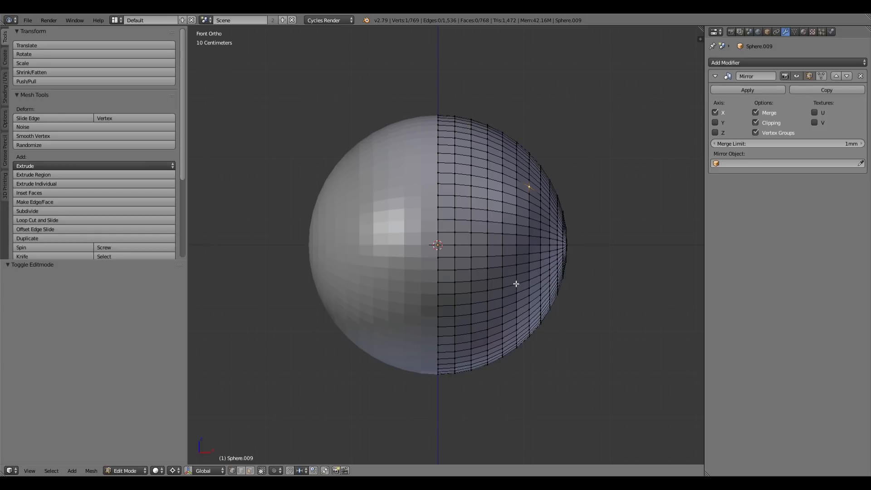
{"action": "right_click", "coordinate": [520, 146]}
{"action": "middle_click_drag", "start_coordinate": [535, 243], "coordinate": [498, 219], "text": "shift"}
{"action": "scroll", "coordinate": [498, 219], "scroll_direction": "up", "scroll_amount": 1}
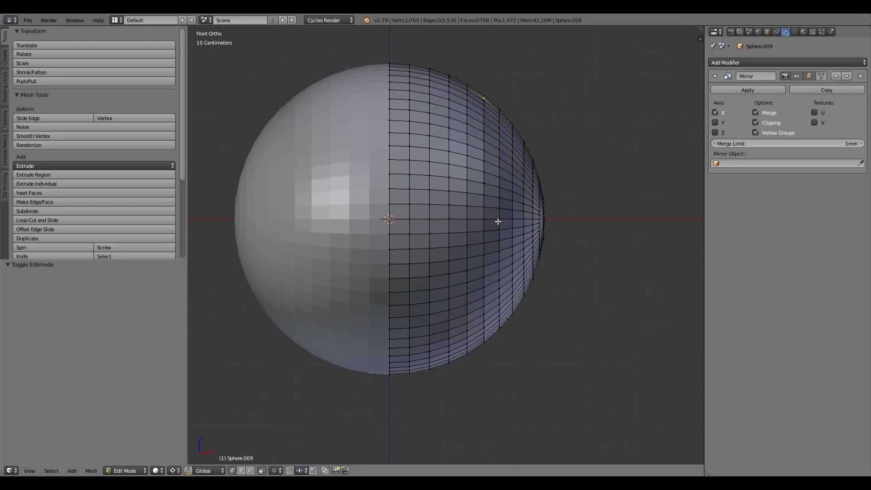
Examine the finished pod model on layer 2, then return to layer 1 and resume editing the sphere mesh
{"action": "key", "text": "Tab"}
{"action": "key", "text": "2"}
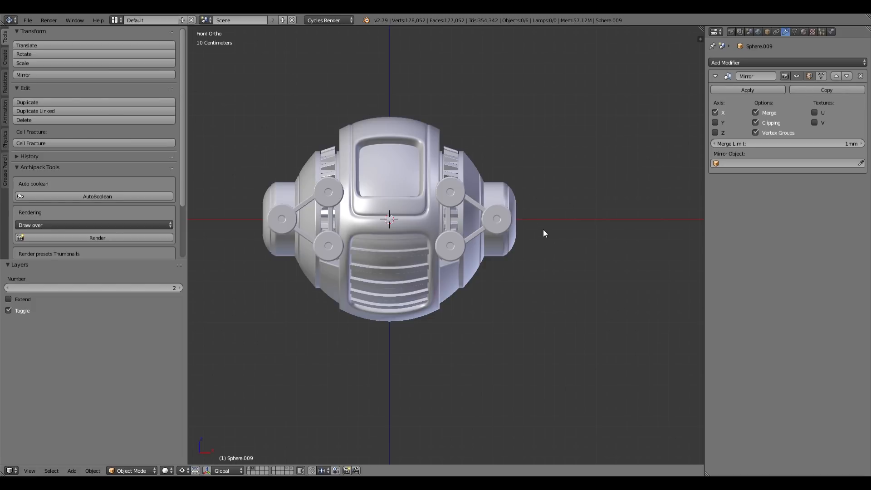
{"action": "key", "text": "1"}
{"action": "key", "text": "Tab"}
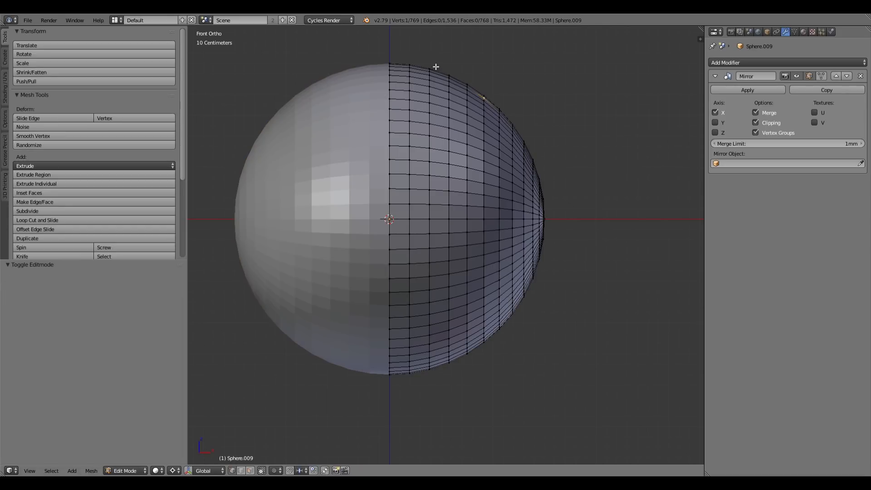
Switch the mesh to edge select mode and try selecting a full edge loop around the half sphere
{"action": "right_click", "coordinate": [502, 125]}
{"action": "key", "text": "ctrl+Tab"}
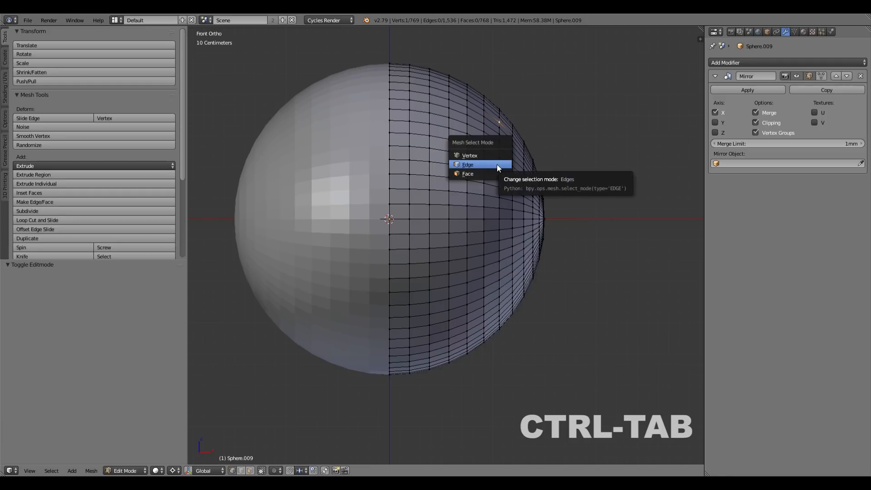
{"action": "left_click", "coordinate": [497, 164]}
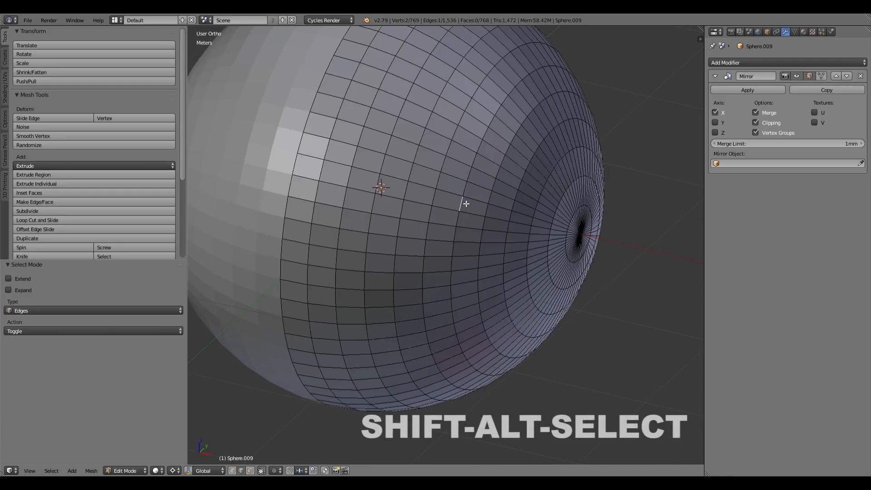
{"action": "right_click", "coordinate": [463, 207], "text": "alt+shift"}
{"action": "right_click", "coordinate": [463, 206], "text": "alt"}
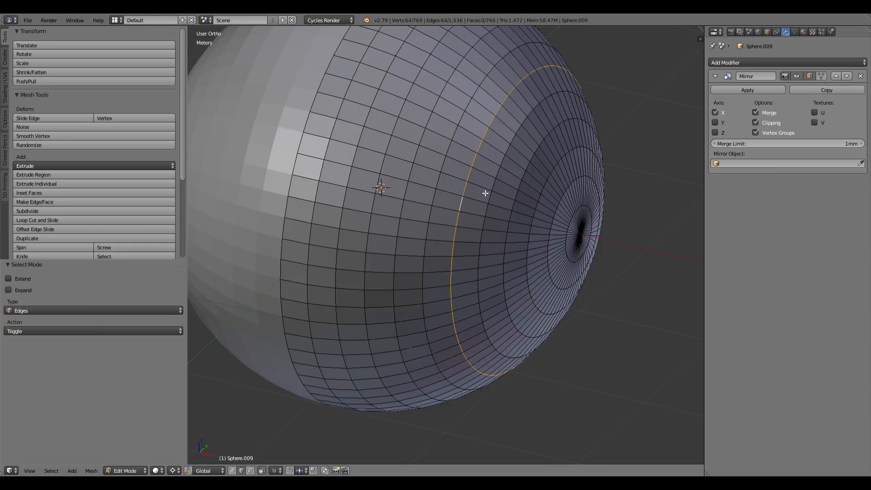
{"action": "key", "text": "a"}
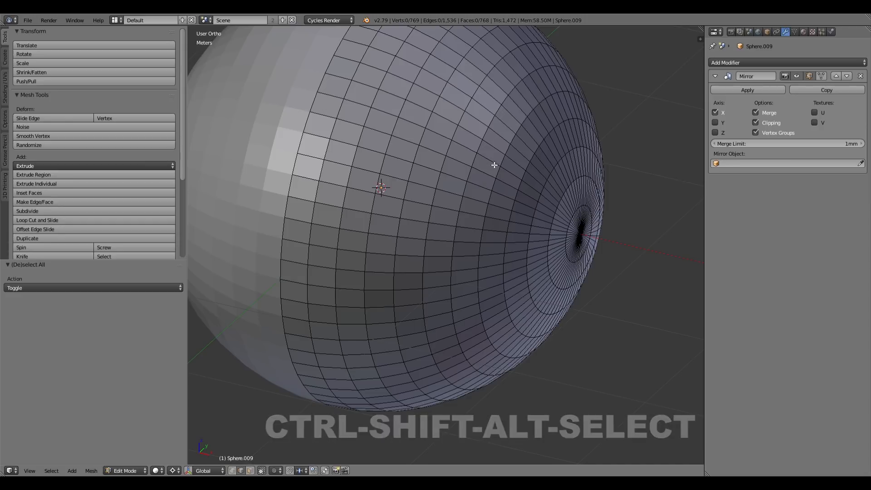
Try selecting a ring of parallel edges around the half sphere, and clear the selection
{"action": "right_click", "coordinate": [485, 176], "text": "ctrl+alt"}
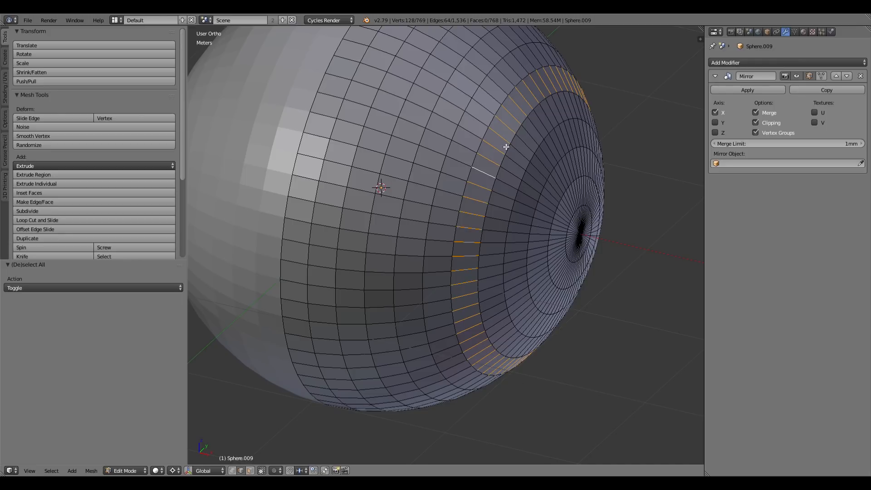
{"action": "right_click", "coordinate": [467, 190]}
{"action": "right_click", "coordinate": [468, 189], "text": "alt"}
{"action": "key", "text": "a"}
{"action": "key", "text": "z"}
{"action": "key", "text": "z"}
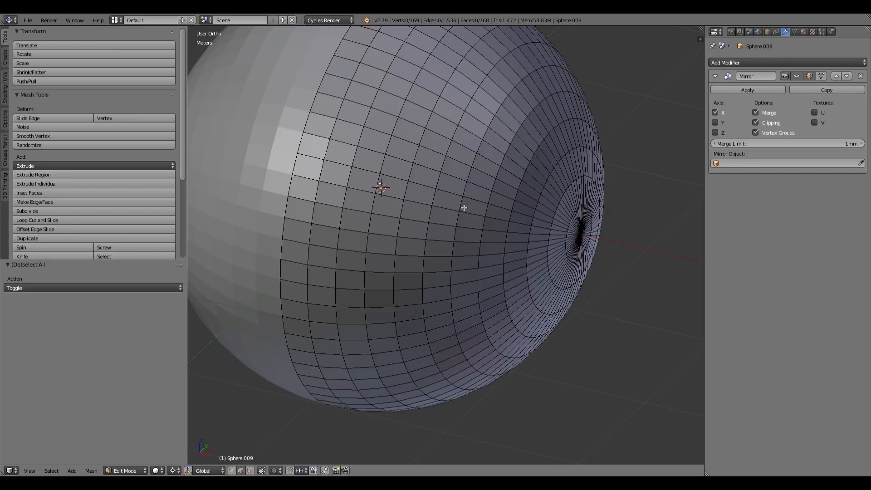
Compare an edge loop selection with edge rings running around the half sphere and from the mirror seam to the pole
{"action": "right_click", "coordinate": [464, 208], "text": "alt"}
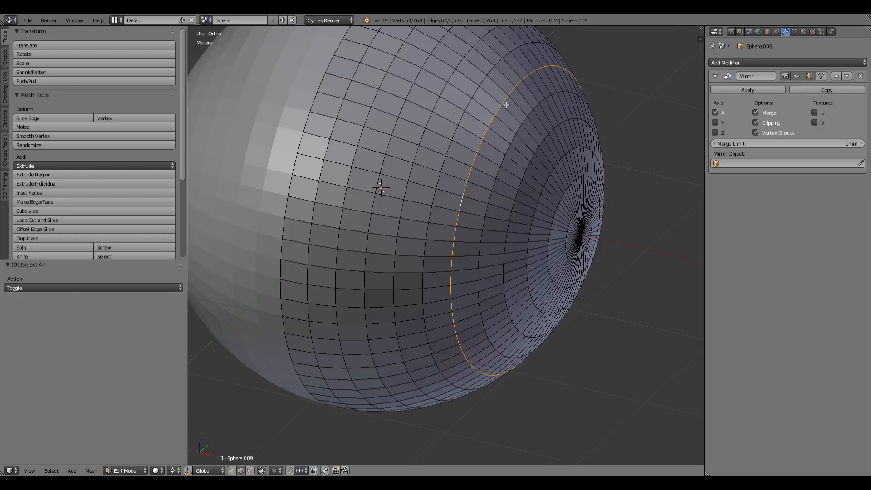
{"action": "key", "text": "a"}
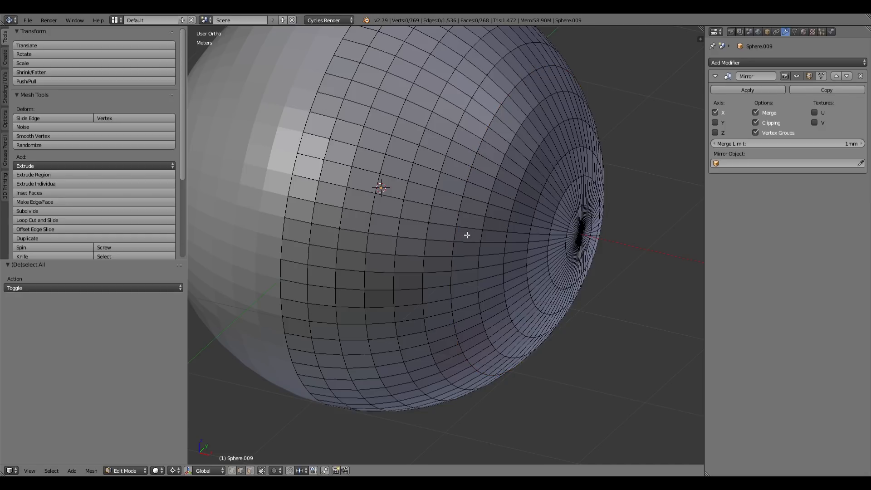
{"action": "right_click", "coordinate": [470, 230], "text": "ctrl+alt"}
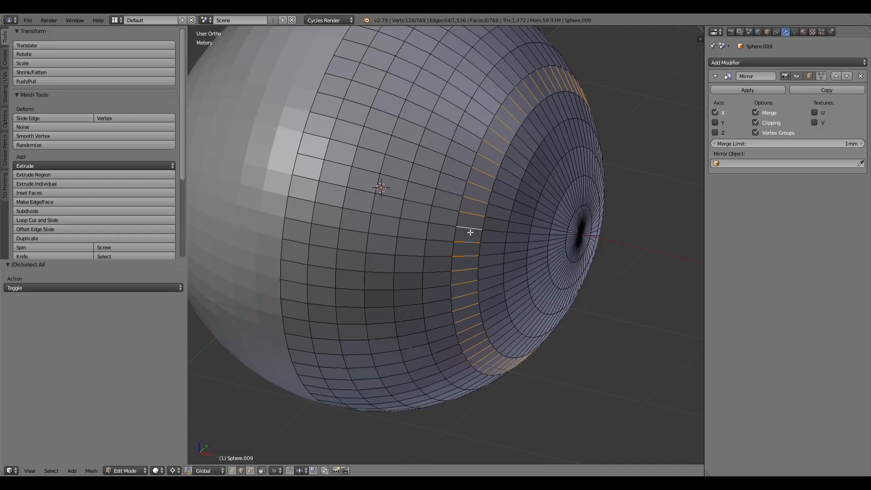
{"action": "key", "text": "a"}
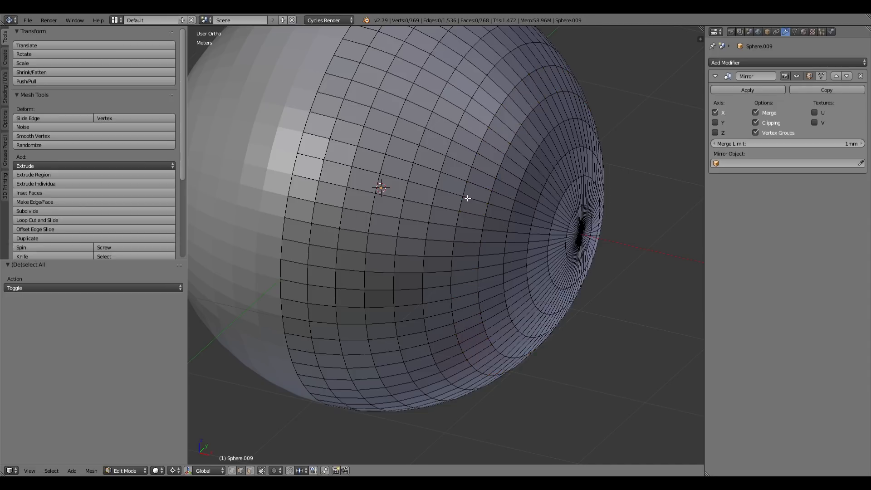
{"action": "right_click", "coordinate": [466, 189], "text": "ctrl+alt"}
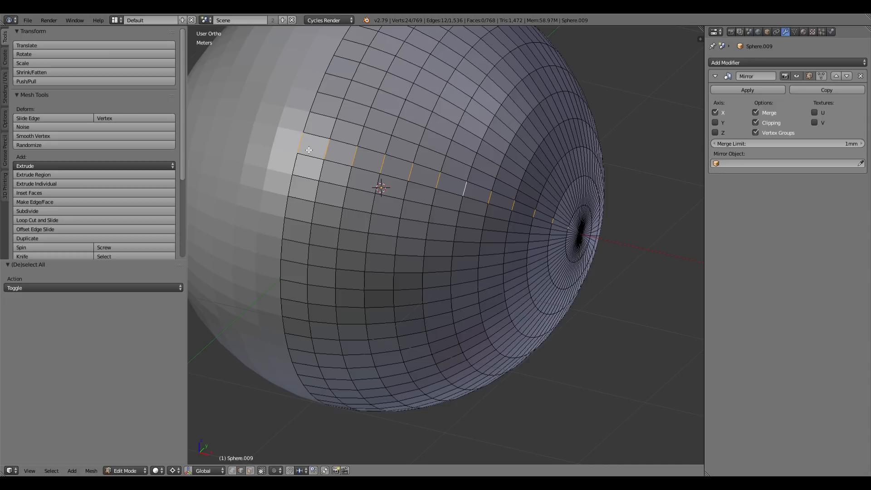
{"action": "middle_click_drag", "start_coordinate": [551, 238], "coordinate": [513, 237]}
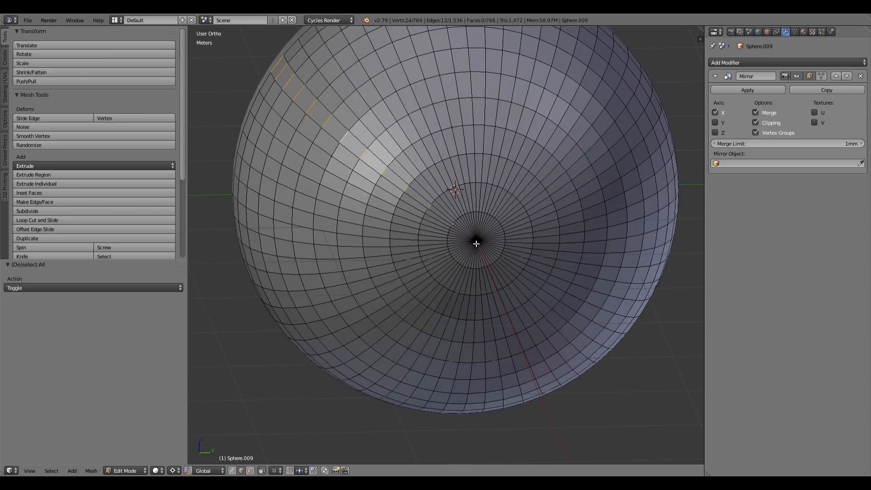
In front view, delete the vertices of the sixth vertical edge loop outward from the mirror seam
{"action": "key", "text": "KP_1"}
{"action": "key", "text": "a"}
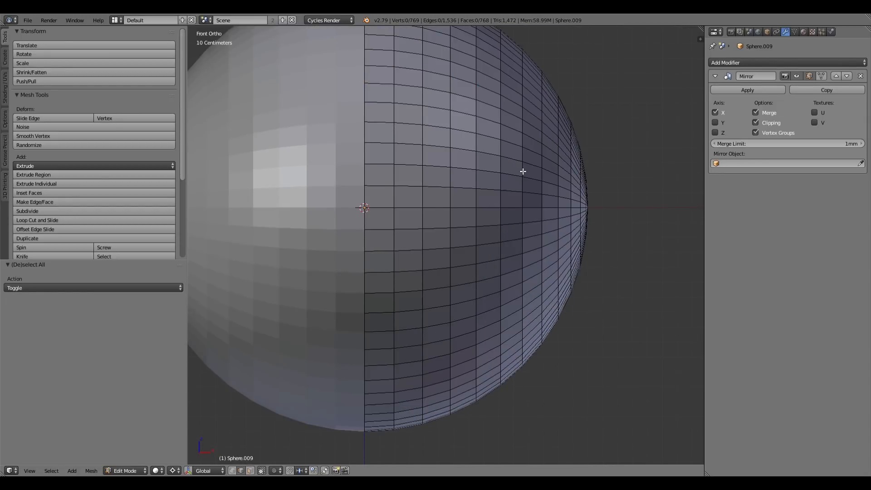
{"action": "scroll", "coordinate": [522, 171], "scroll_direction": "down", "scroll_amount": 1}
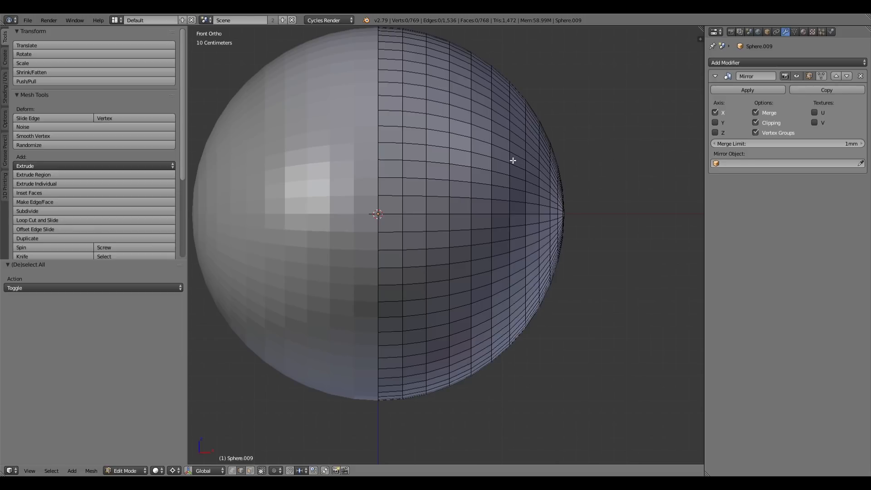
{"action": "right_click", "coordinate": [513, 161], "text": "alt"}
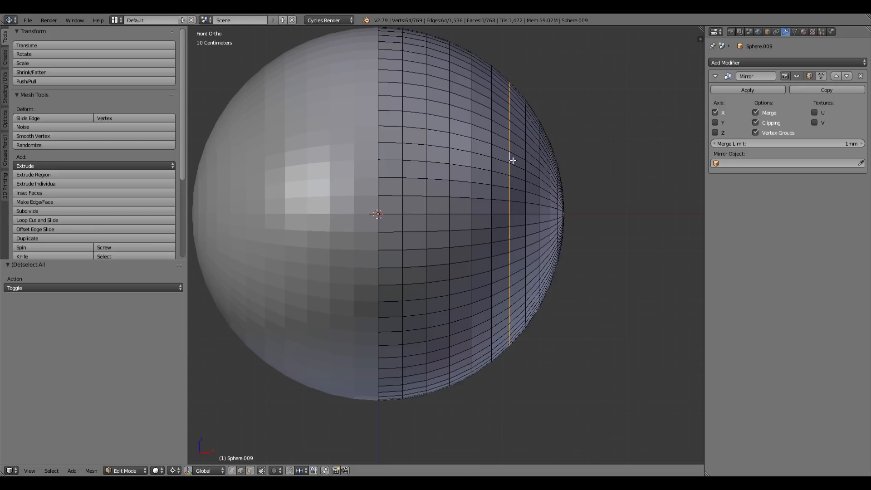
{"action": "key", "text": "x"}
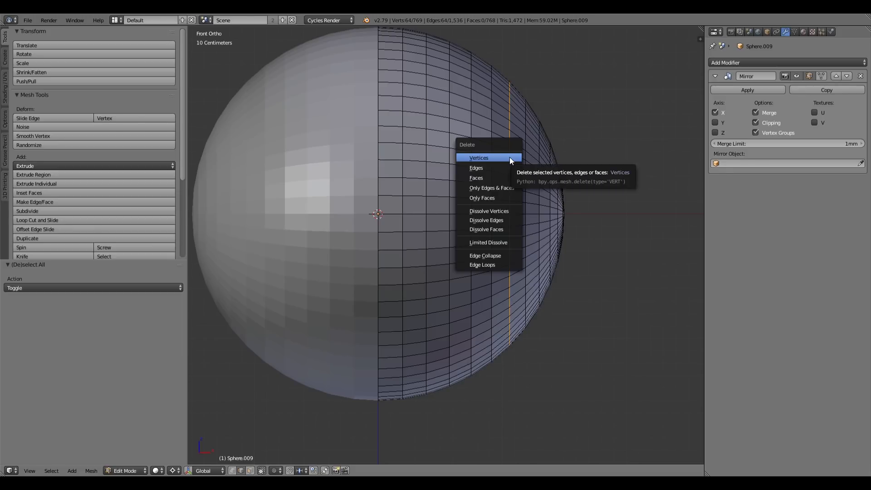
{"action": "left_click", "coordinate": [510, 157]}
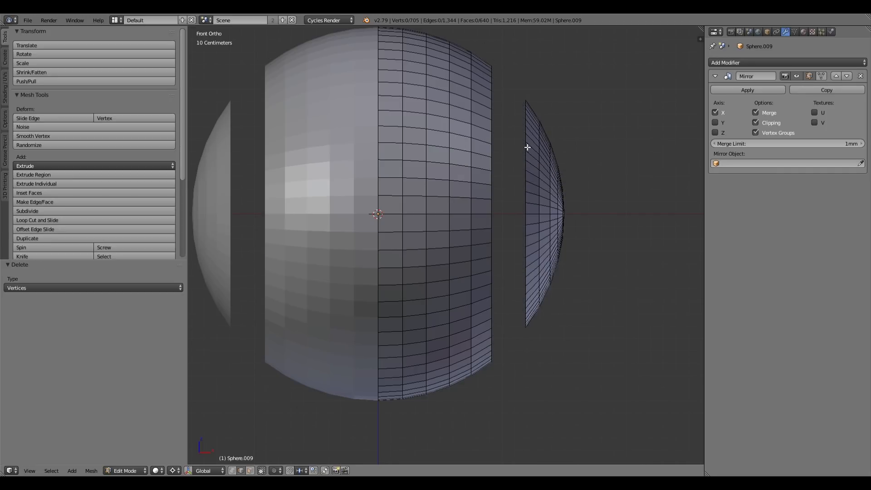
Turn on snapping with Vertex as the snap element and switch the mesh to vertex select mode
{"action": "left_click", "coordinate": [300, 472]}
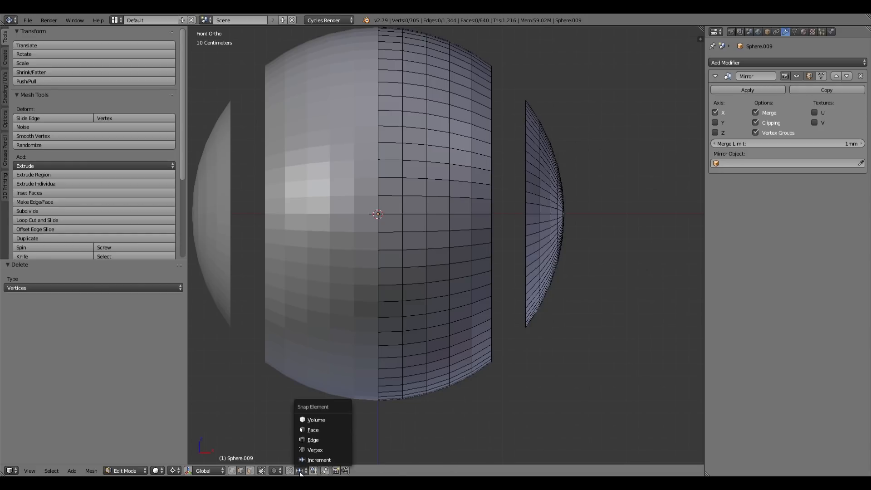
{"action": "left_click", "coordinate": [317, 450]}
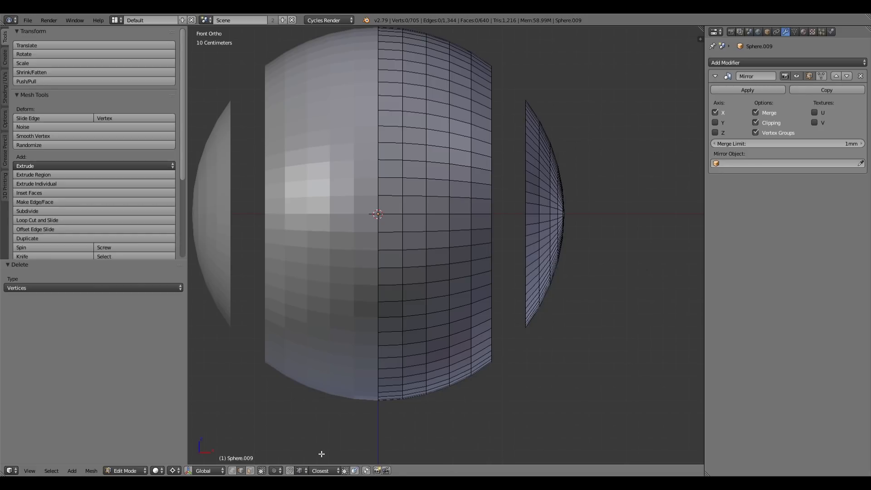
{"action": "left_click", "coordinate": [290, 471]}
{"action": "key", "text": "ctrl+Tab"}
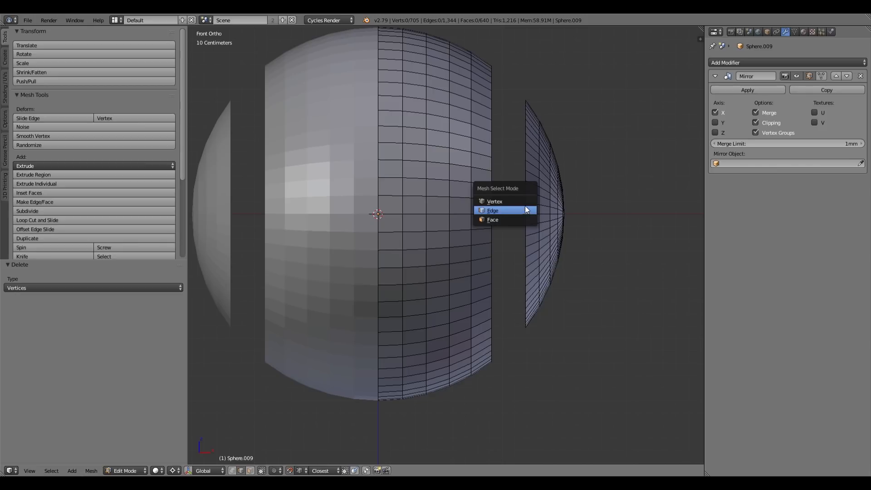
{"action": "left_click", "coordinate": [525, 201]}
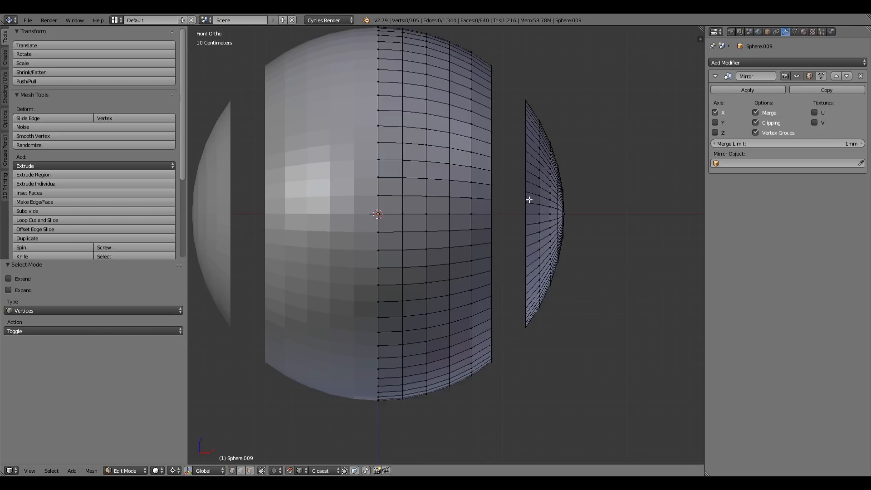
Extrude the side cap's open edge loop -27.7 cm along X, snapping it to the rim of the central body
{"action": "right_click", "coordinate": [529, 200], "text": "alt"}
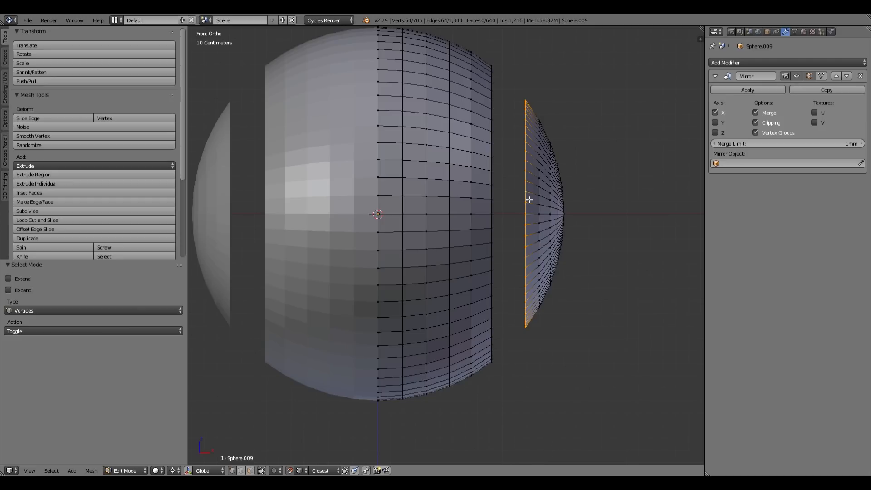
{"action": "key", "text": "e"}
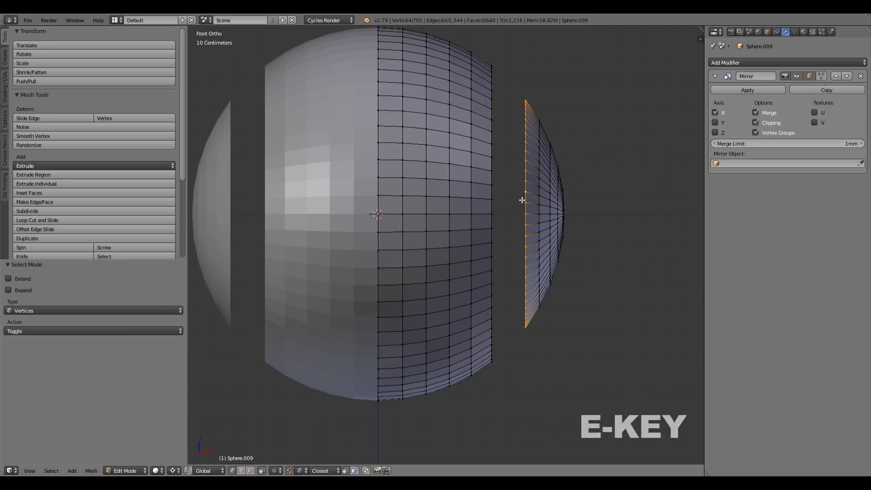
{"action": "key", "text": "x"}
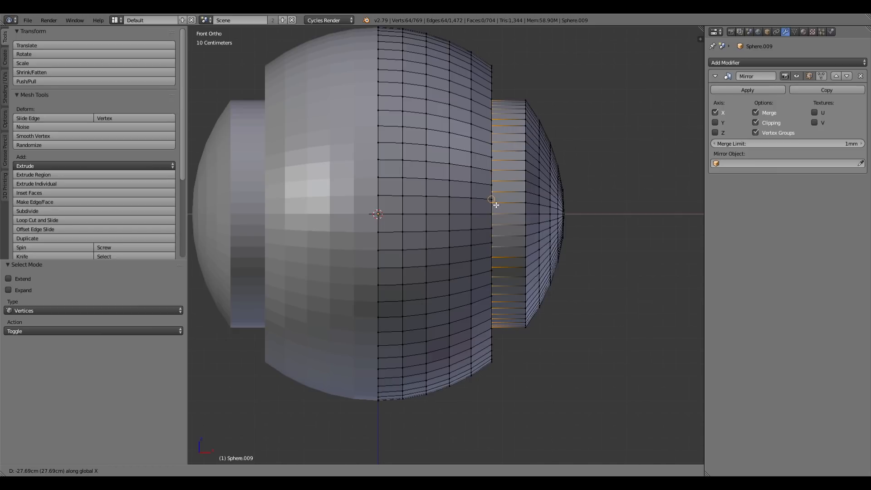
{"action": "left_click", "coordinate": [495, 204]}
Add the central body's open rim to the selected cylinder edge and join both with Bridge Edge Loops
{"action": "middle_click_drag", "start_coordinate": [494, 205], "coordinate": [469, 176]}
{"action": "scroll", "coordinate": [469, 176], "scroll_direction": "up", "scroll_amount": 1}
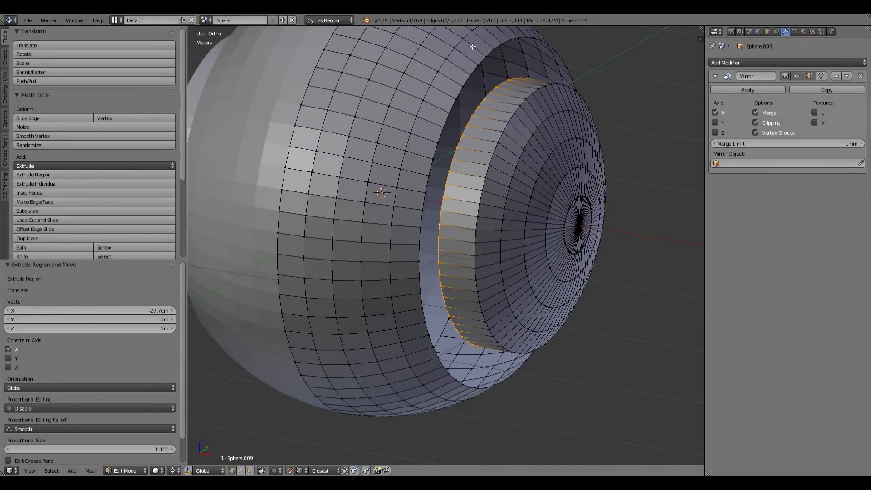
{"action": "left_click", "coordinate": [433, 168], "text": "alt+shift"}
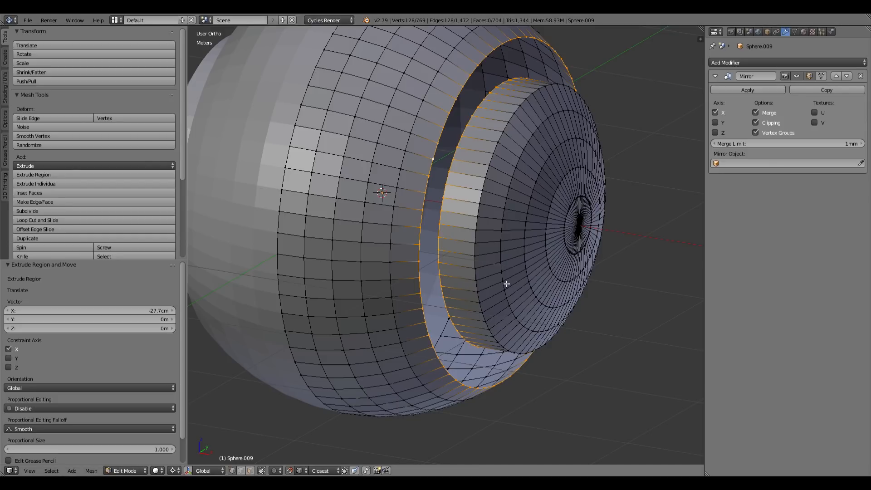
{"action": "key", "text": "space"}
{"action": "type", "text": "bri"}
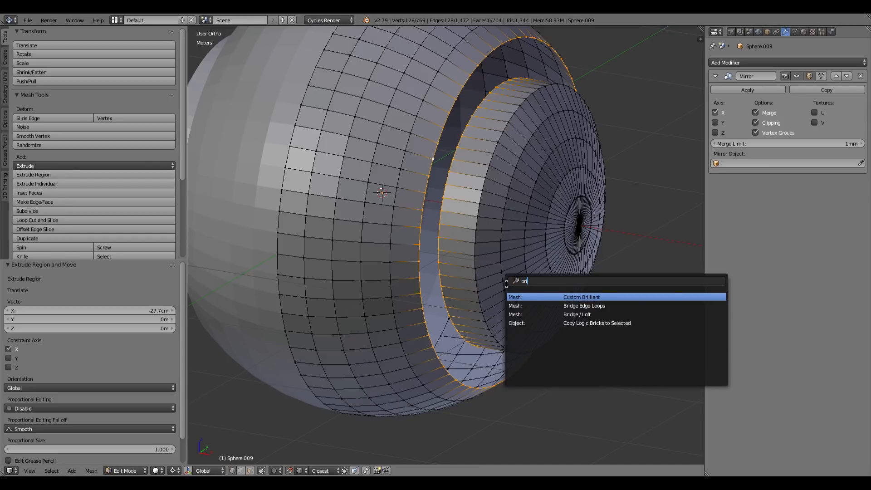
{"action": "type", "text": "dg"}
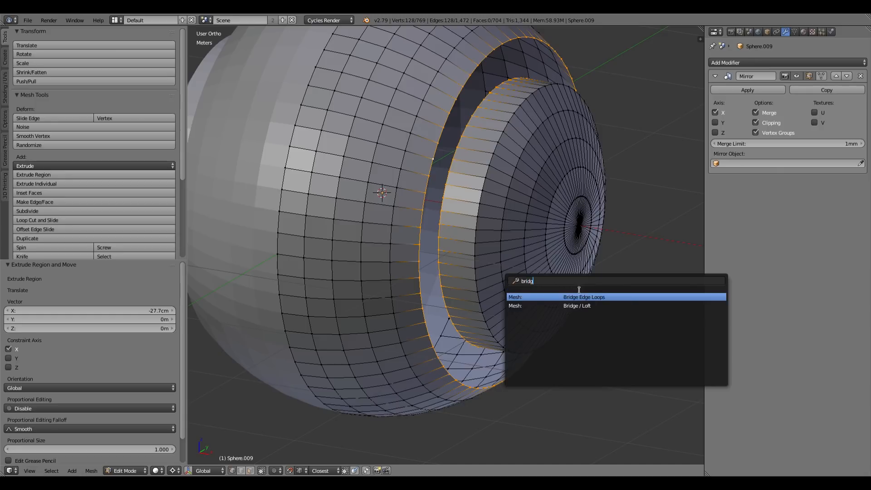
{"action": "left_click", "coordinate": [600, 299]}
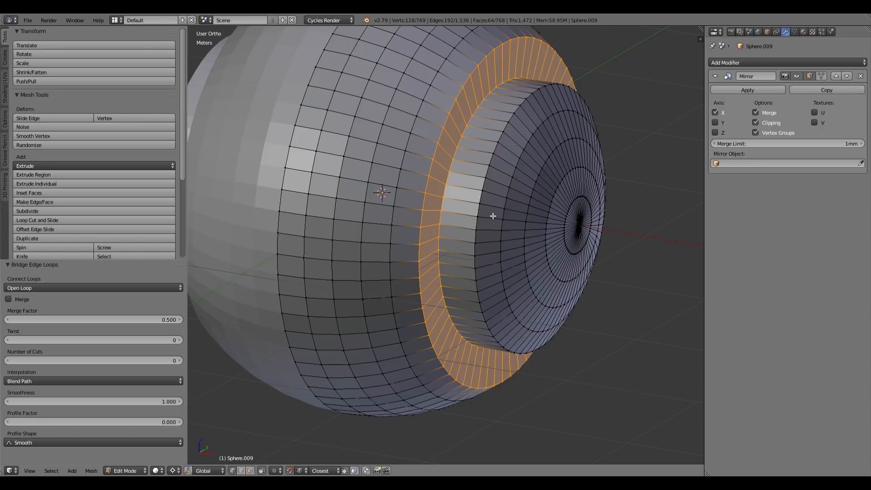
Leave Edit Mode and examine the stepped side cylinders in perspective and in front orthographic view
{"action": "key", "text": "Tab"}
{"action": "scroll", "coordinate": [476, 214], "scroll_direction": "down", "scroll_amount": 5}
{"action": "middle_click_drag", "start_coordinate": [467, 215], "coordinate": [445, 217]}
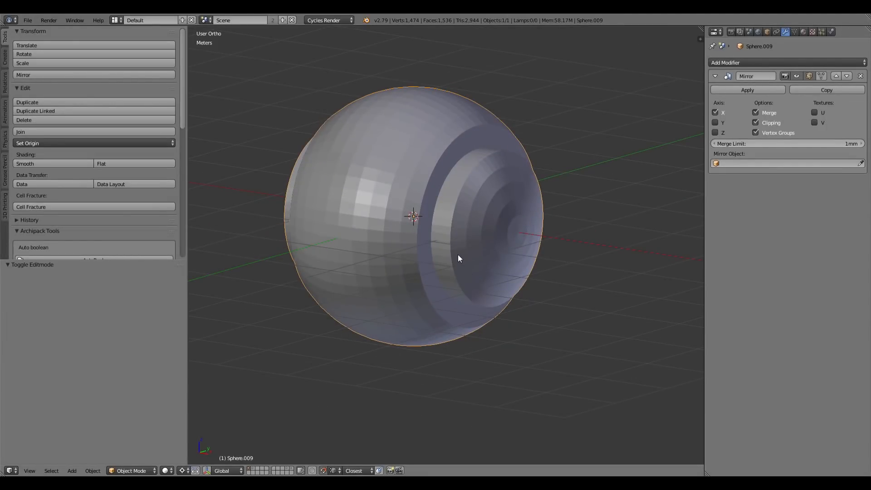
{"action": "key", "text": "KP_1"}
{"action": "key", "text": "KP_5"}
{"action": "middle_click_drag", "start_coordinate": [495, 238], "coordinate": [446, 203]}
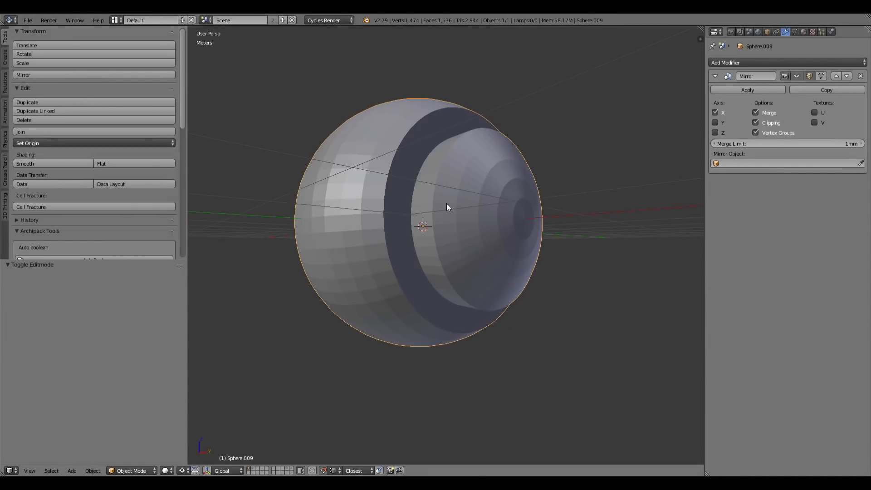
{"action": "key", "text": "KP_1"}
{"action": "key", "text": "KP_5"}
{"action": "middle_click_drag", "start_coordinate": [550, 235], "coordinate": [504, 221], "text": "shift"}
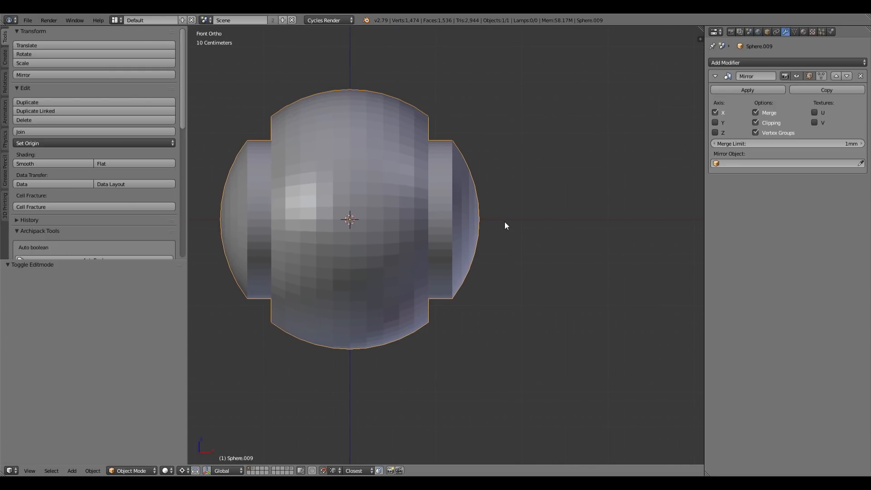
{"action": "scroll", "coordinate": [486, 216], "scroll_direction": "up", "scroll_amount": 1}
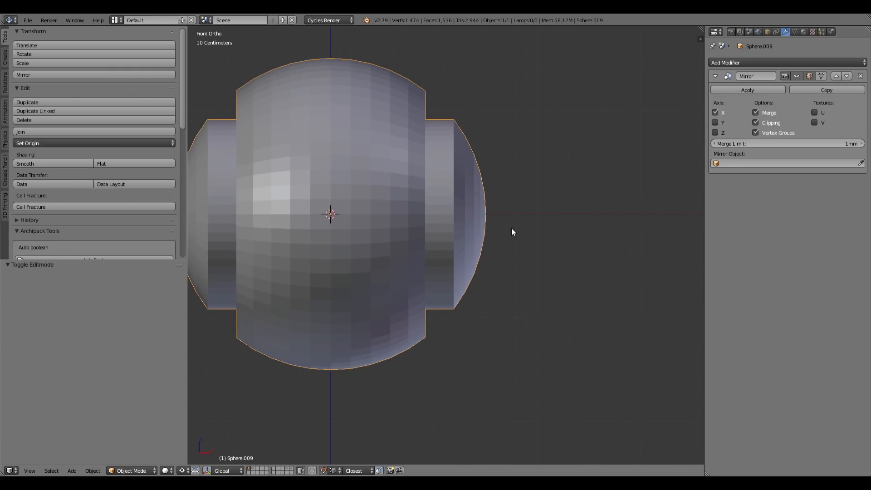
Return to Edit Mode in front view, deselect everything and display the mesh around the side cap in wireframe
{"action": "key", "text": "z"}
{"action": "key", "text": "z"}
{"action": "key", "text": "Tab"}
{"action": "scroll", "coordinate": [478, 196], "scroll_direction": "up", "scroll_amount": 3}
{"action": "key", "text": "a"}
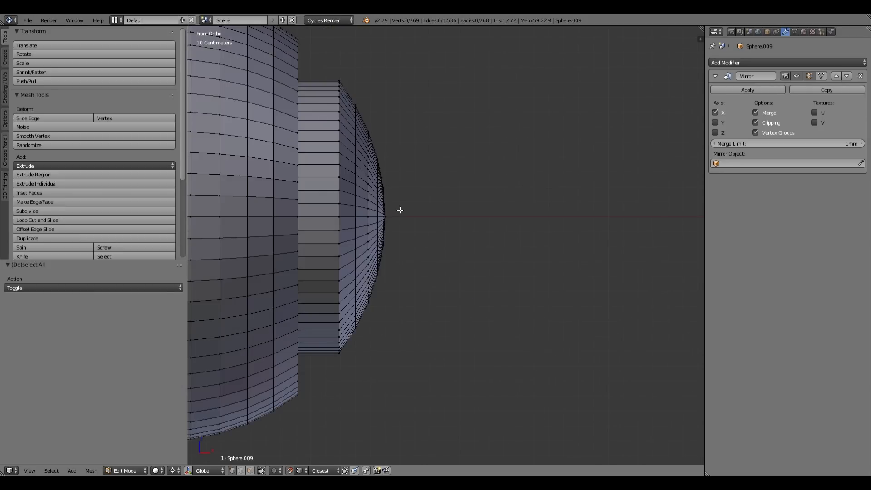
{"action": "key", "text": "z"}
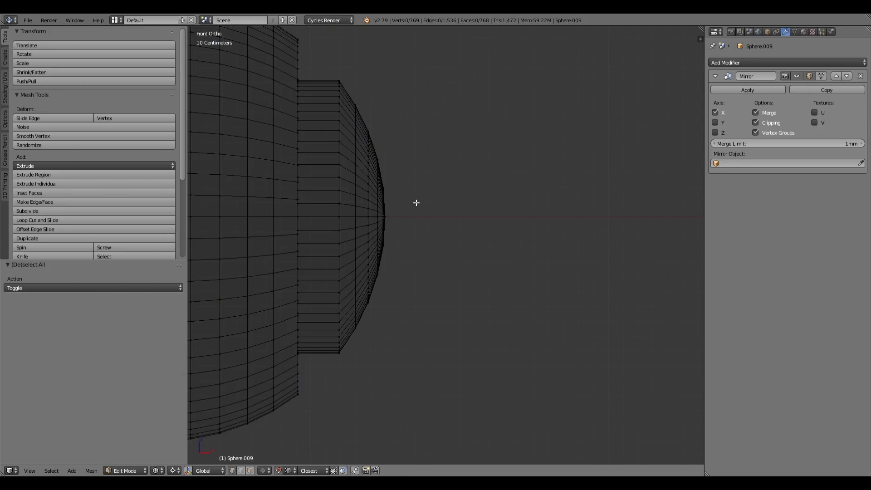
Select the outer part of the side cap's dome and duplicate it in place
{"action": "key", "text": "b"}
{"action": "left_click_drag", "start_coordinate": [361, 107], "coordinate": [412, 377]}
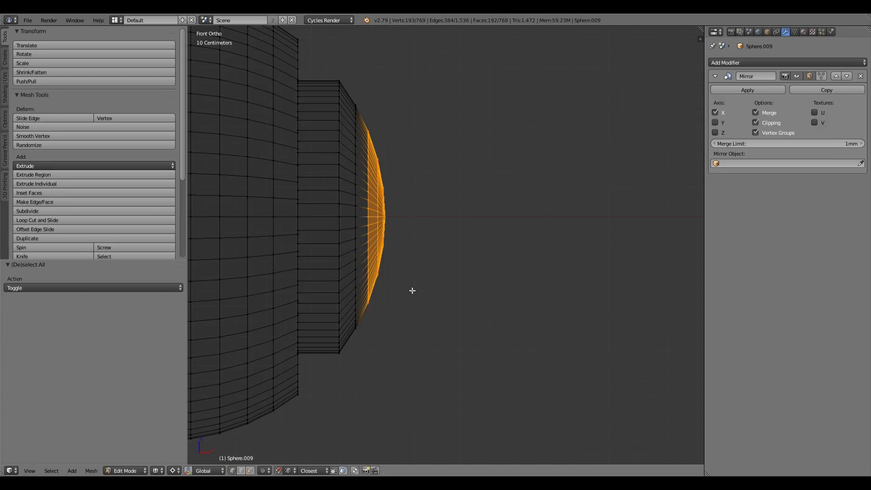
{"action": "key", "text": "shift+d"}
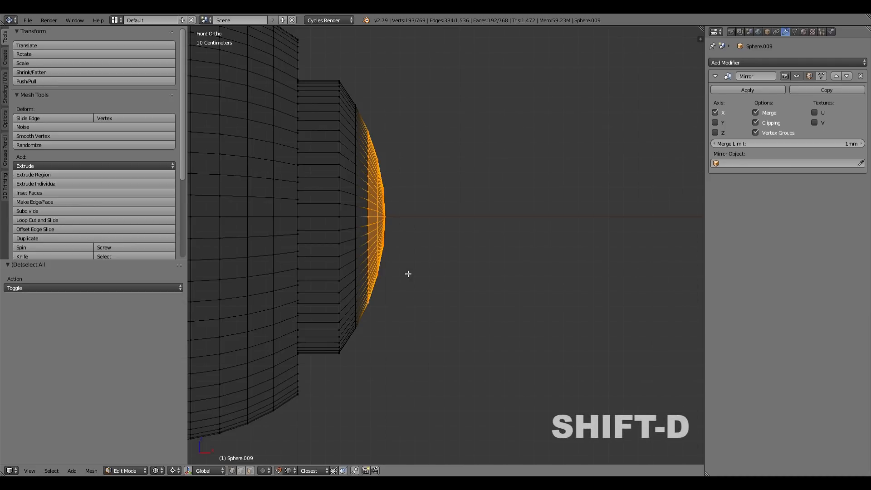
{"action": "right_click", "coordinate": [408, 273]}
Set the snap element to Increment and move the duplicated dome 40 cm outward along X
{"action": "left_click", "coordinate": [289, 470]}
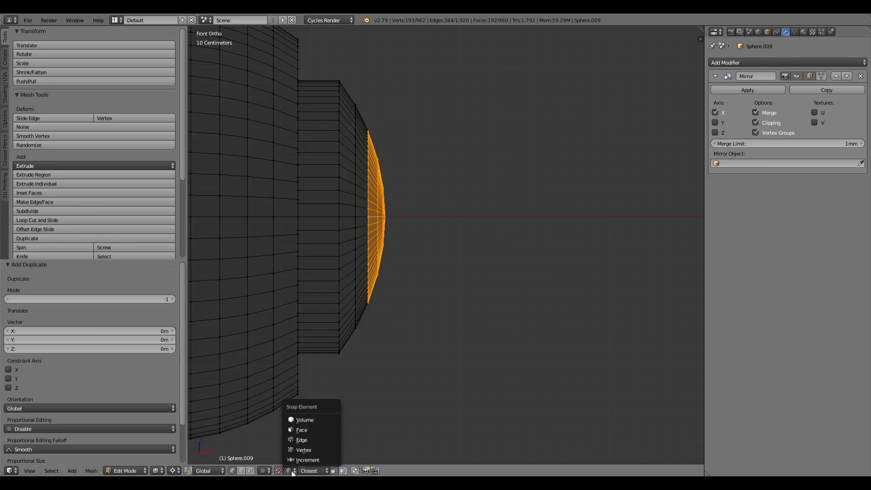
{"action": "left_click", "coordinate": [294, 459]}
{"action": "key", "text": "g"}
{"action": "key", "text": "x"}
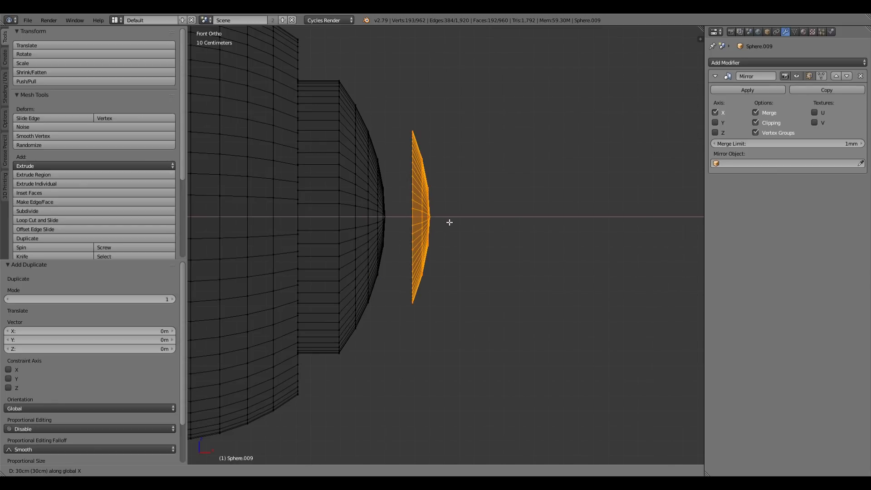
{"action": "left_click", "coordinate": [458, 224]}
Delete the vertices of the original dome tip, keeping its base edge loop
{"action": "key", "text": "a"}
{"action": "key", "text": "b"}
{"action": "left_click_drag", "start_coordinate": [375, 137], "coordinate": [403, 316]}
{"action": "key", "text": "x"}
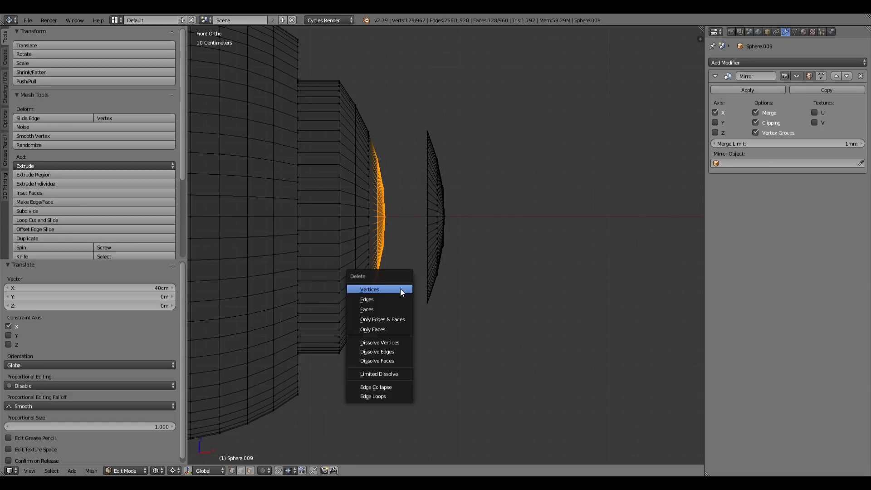
{"action": "left_click", "coordinate": [404, 292]}
Join the moved dome's open rim to the side cap's open edge loop with Bridge Edge Loops
{"action": "right_click", "coordinate": [425, 205], "text": "alt"}
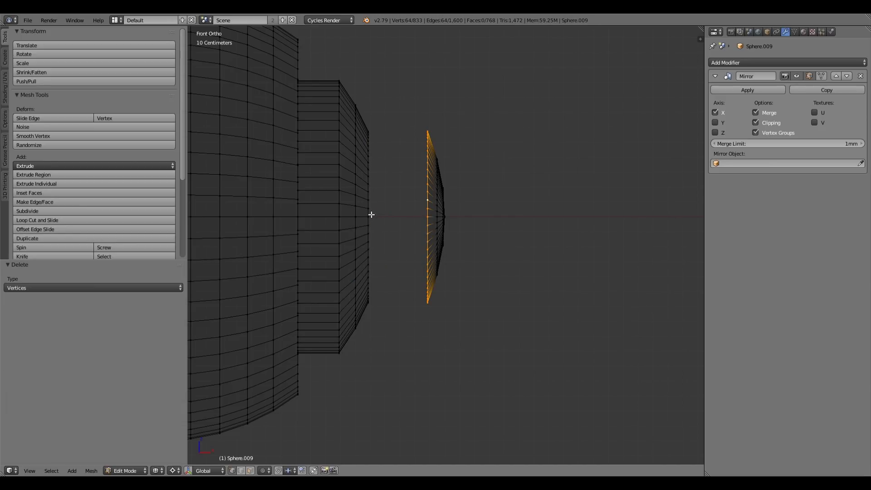
{"action": "right_click", "coordinate": [371, 214], "text": "alt+shift"}
{"action": "key", "text": "space"}
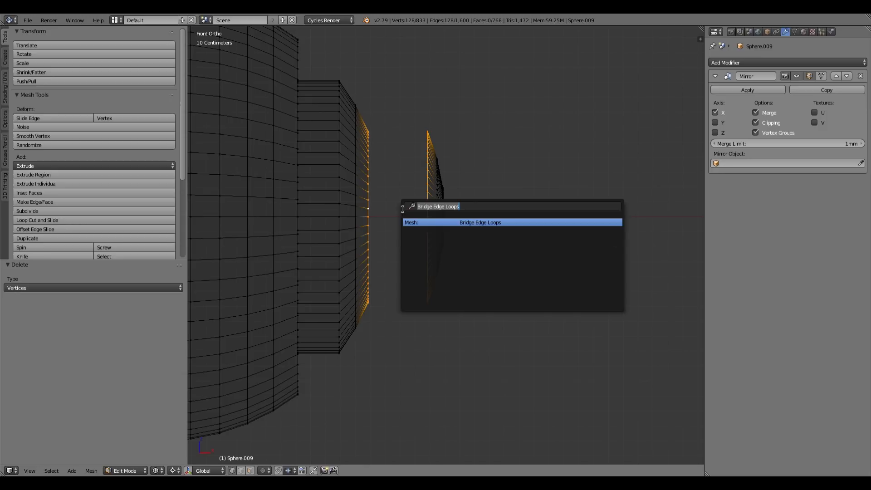
{"action": "left_click", "coordinate": [482, 224]}
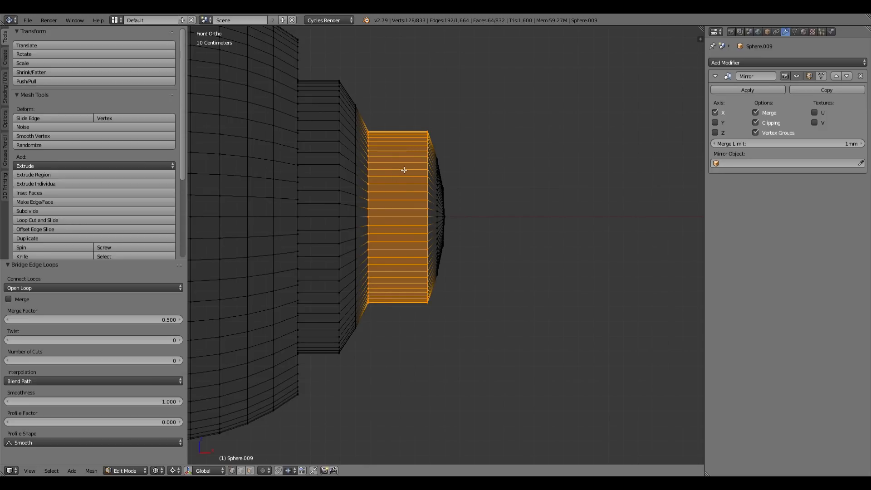
Move the outer rim loop of the new cylinder -4.57 cm along X
{"action": "key", "text": "a"}
{"action": "right_click", "coordinate": [429, 257], "text": "alt"}
{"action": "key", "text": "g"}
{"action": "key", "text": "x"}
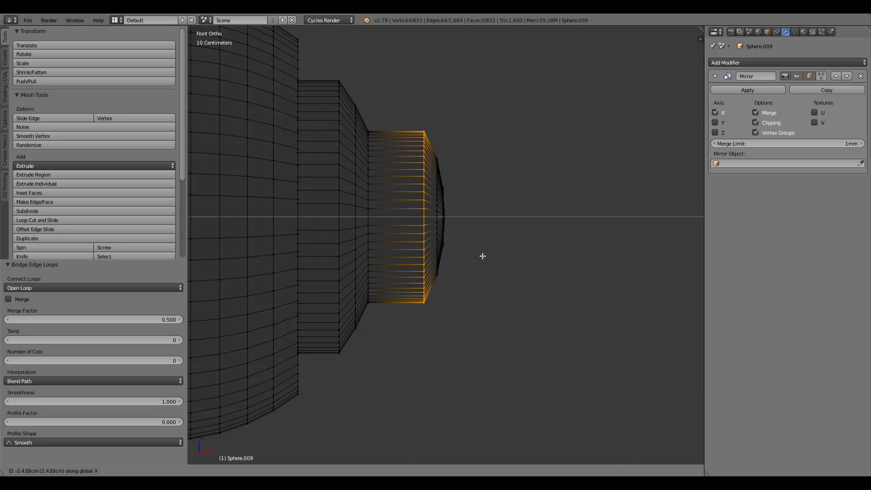
{"action": "left_click", "coordinate": [480, 254]}
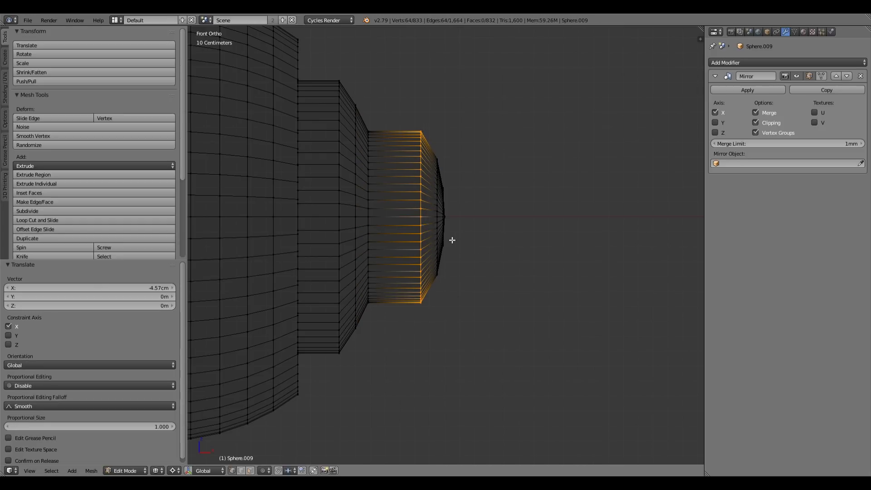
Move the dome's next edge loop outward from the cylinder rim -1.83 cm along X
{"action": "key", "text": "a"}
{"action": "right_click", "coordinate": [441, 234], "text": "alt"}
{"action": "key", "text": "g"}
{"action": "key", "text": "x"}
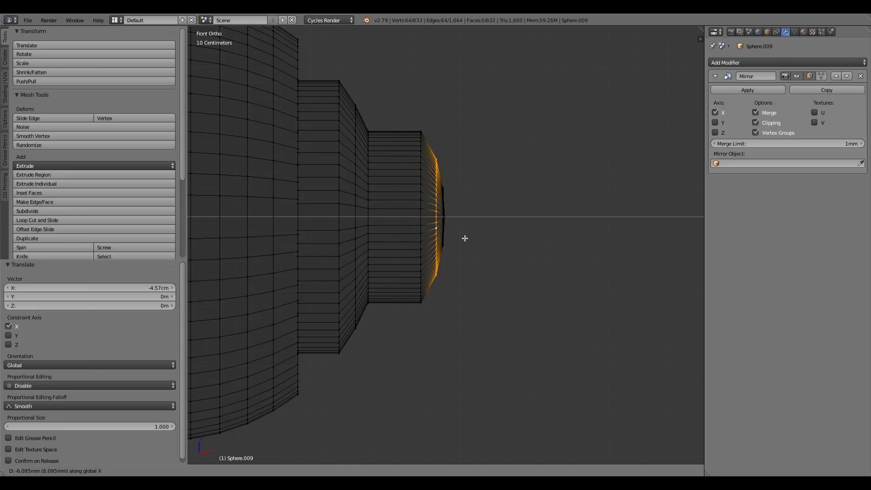
{"action": "left_click", "coordinate": [462, 239]}
Delete the centre vertex at the tip of the outer dome
{"action": "middle_click_drag", "start_coordinate": [484, 222], "coordinate": [451, 271]}
{"action": "scroll", "coordinate": [455, 237], "scroll_direction": "up", "scroll_amount": 2}
{"action": "right_click", "coordinate": [421, 240]}
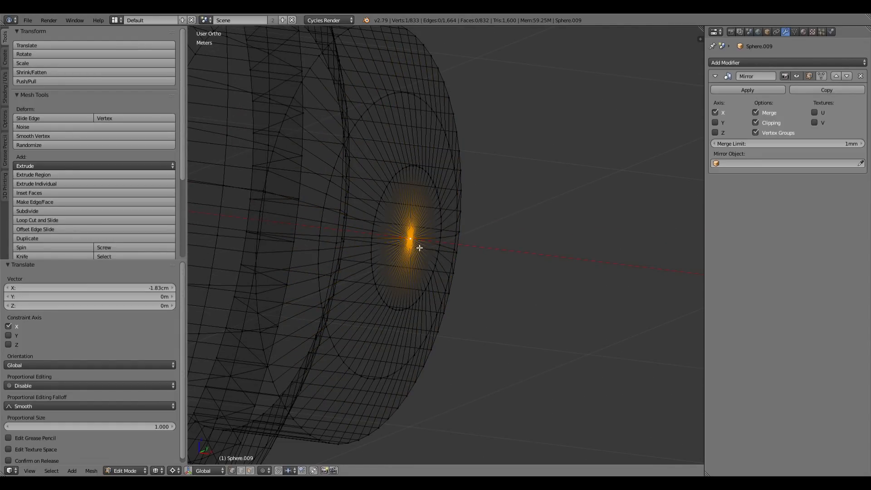
{"action": "key", "text": "x"}
{"action": "left_click", "coordinate": [418, 241]}
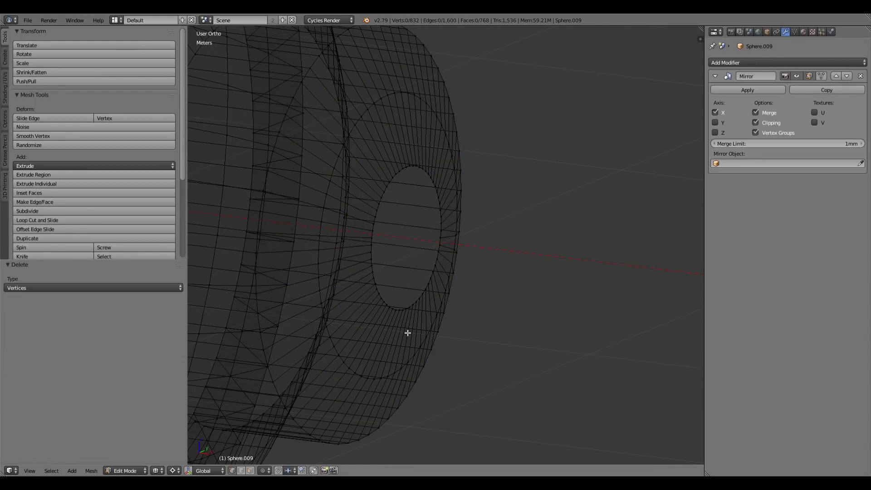
Fill the hole at the dome's tip with a single face and display the mesh in solid shading
{"action": "right_click", "coordinate": [404, 313], "text": "alt"}
{"action": "right_click", "coordinate": [399, 311]}
{"action": "scroll", "coordinate": [360, 258], "scroll_direction": "up", "scroll_amount": 1}
{"action": "right_click", "coordinate": [359, 252], "text": "alt"}
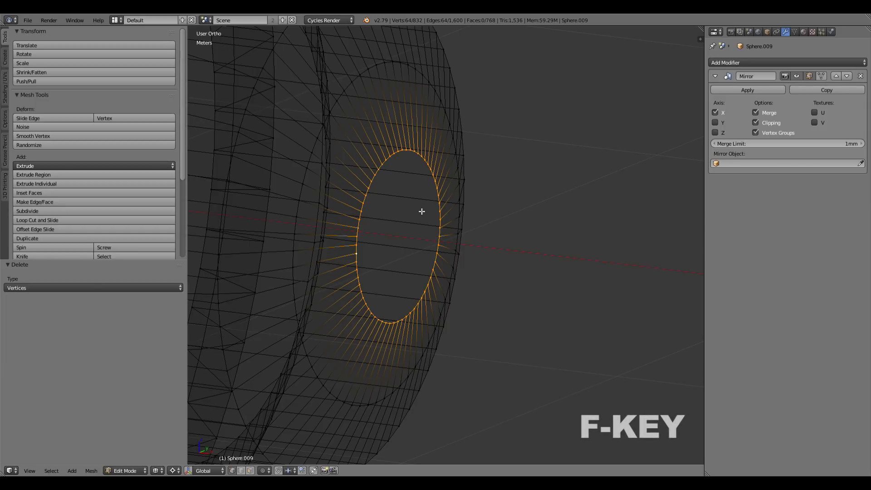
{"action": "key", "text": "f"}
{"action": "key", "text": "z"}
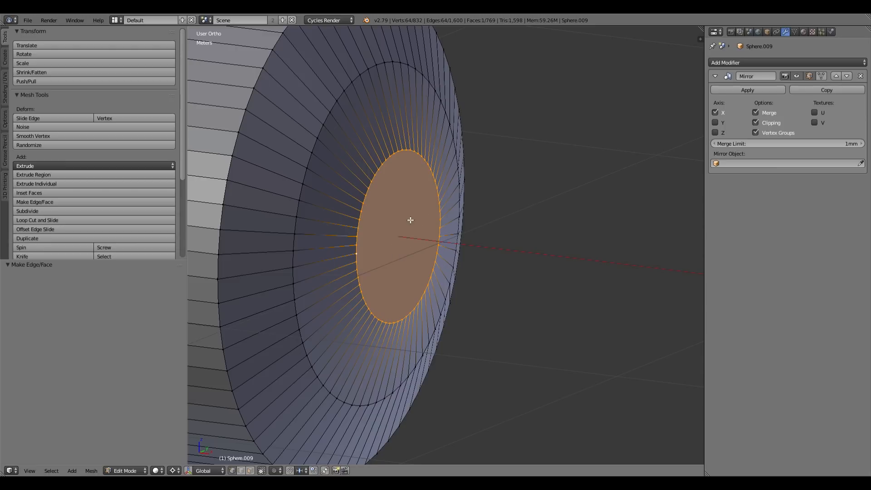
Recess the dome's centre face with a 4.531 cm inset, an inward extrusion and a further 5.115 cm inset
{"action": "key", "text": "i"}
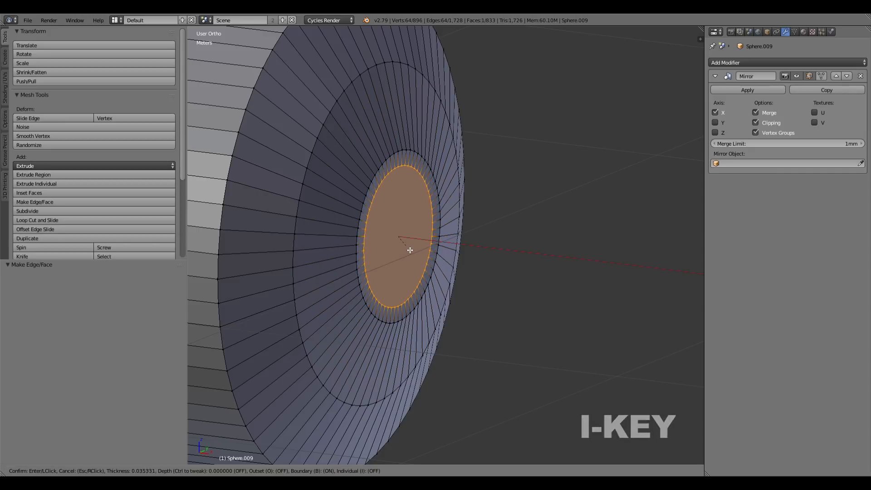
{"action": "left_click", "coordinate": [401, 248]}
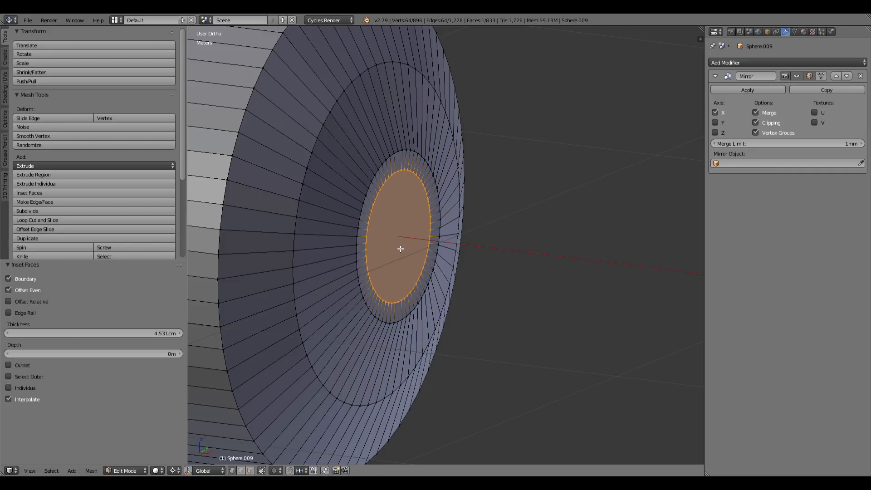
{"action": "key", "text": "e"}
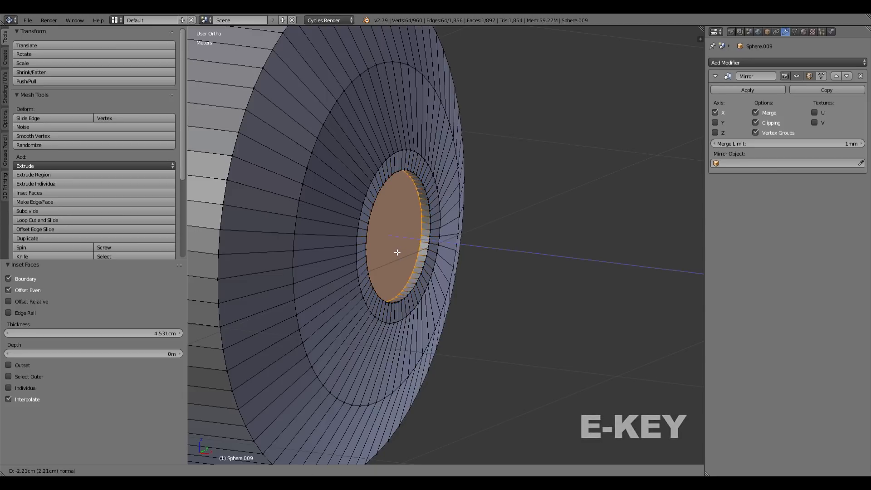
{"action": "left_click", "coordinate": [405, 259]}
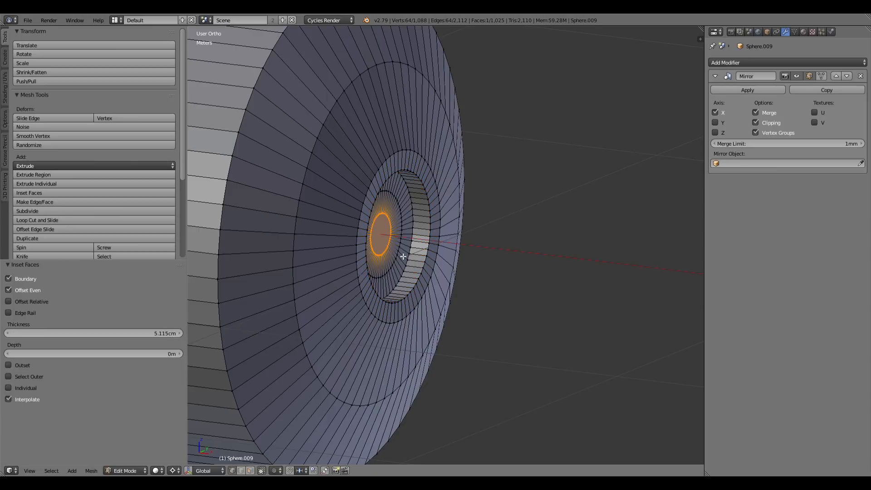
Leave Edit Mode and examine the whole mirrored body in front orthographic and angled views
{"action": "key", "text": "Tab"}
{"action": "scroll", "coordinate": [400, 251], "scroll_direction": "down", "scroll_amount": 2}
{"action": "middle_click_drag", "start_coordinate": [399, 252], "coordinate": [494, 268]}
{"action": "scroll", "coordinate": [425, 247], "scroll_direction": "down", "scroll_amount": 3}
{"action": "key", "text": "KP_1"}
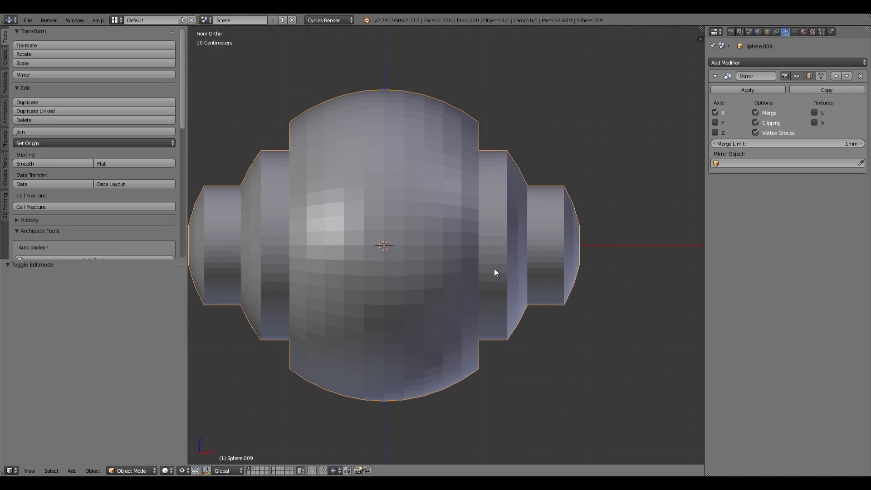
{"action": "scroll", "coordinate": [486, 257], "scroll_direction": "up", "scroll_amount": 3, "text": "ctrl"}
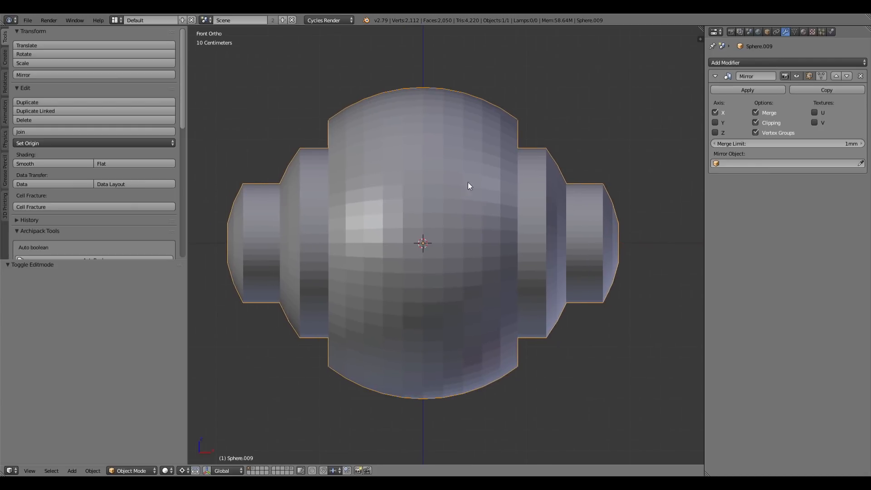
{"action": "middle_click_drag", "start_coordinate": [479, 286], "coordinate": [497, 288]}
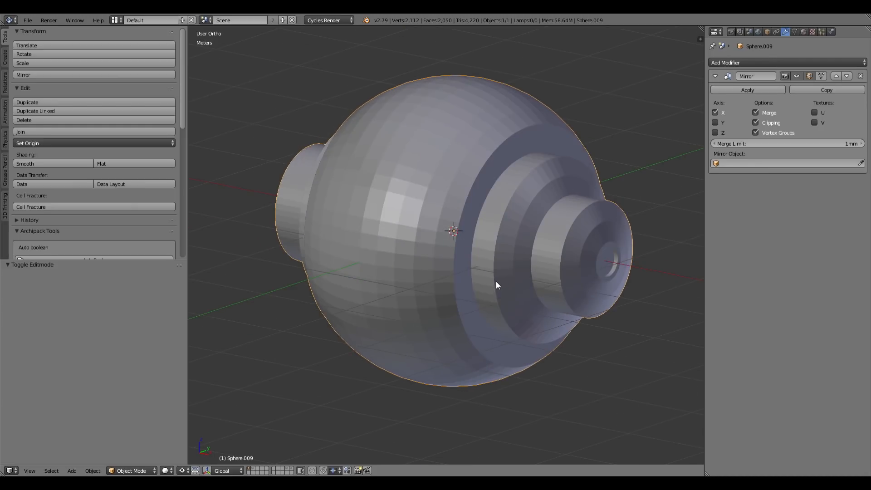
Show layer 2 to examine the finished reference pod from an angle, and return to layer 1
{"action": "key", "text": "2"}
{"action": "key", "text": "KP_1"}
{"action": "middle_click_drag", "start_coordinate": [577, 205], "coordinate": [508, 187]}
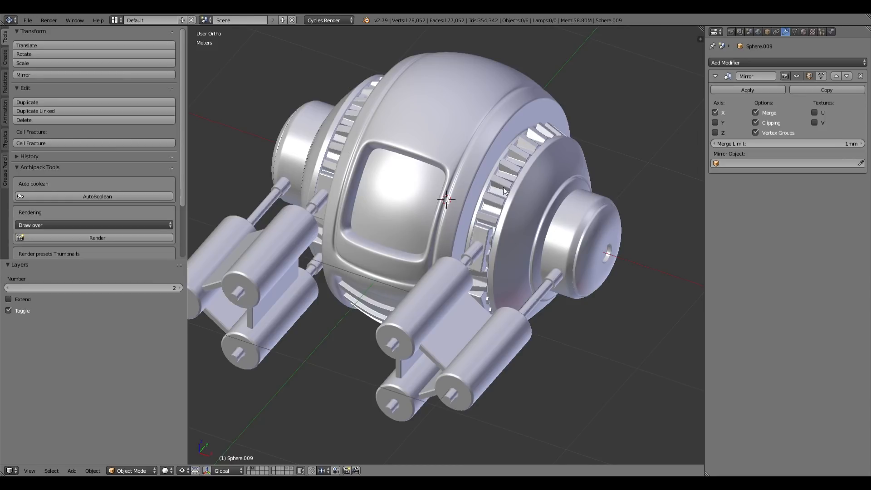
{"action": "key", "text": "1"}
Display the body in wireframe from the right orthographic view and check the Object add-ons in User Preferences
{"action": "key", "text": "KP_3"}
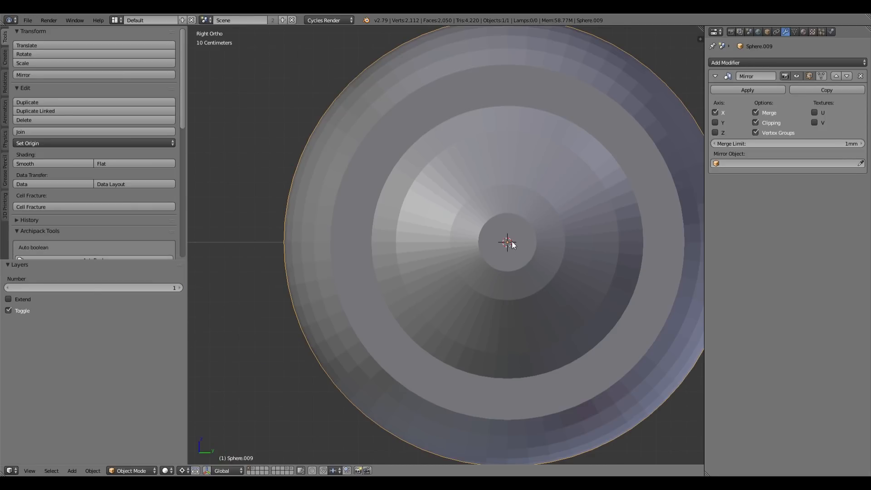
{"action": "key", "text": "z"}
{"action": "left_click", "coordinate": [27, 20]}
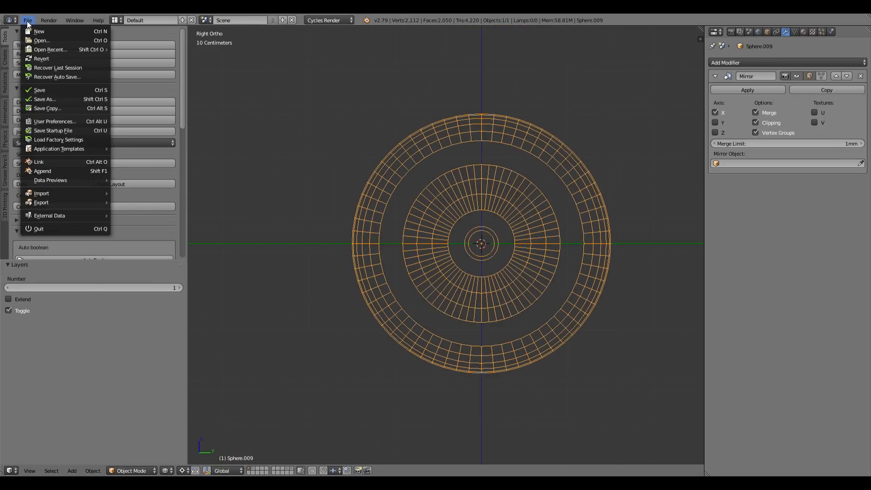
{"action": "left_click", "coordinate": [68, 121]}
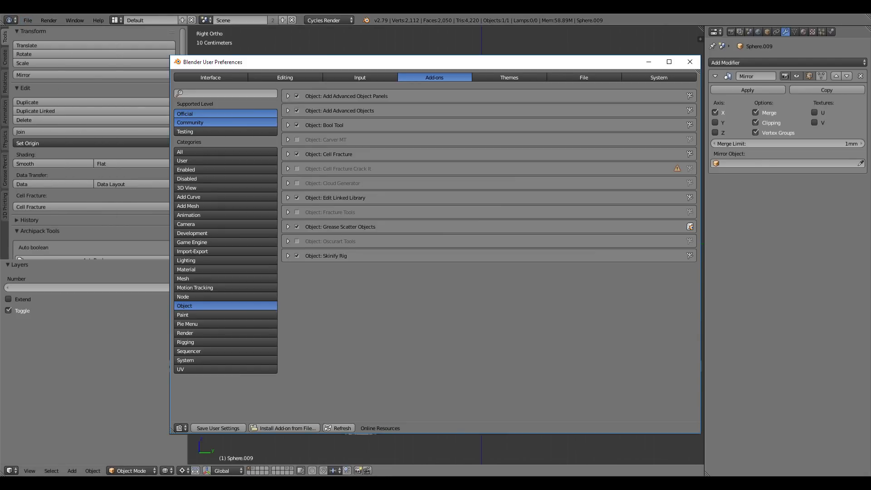
{"action": "left_click", "coordinate": [690, 62]}
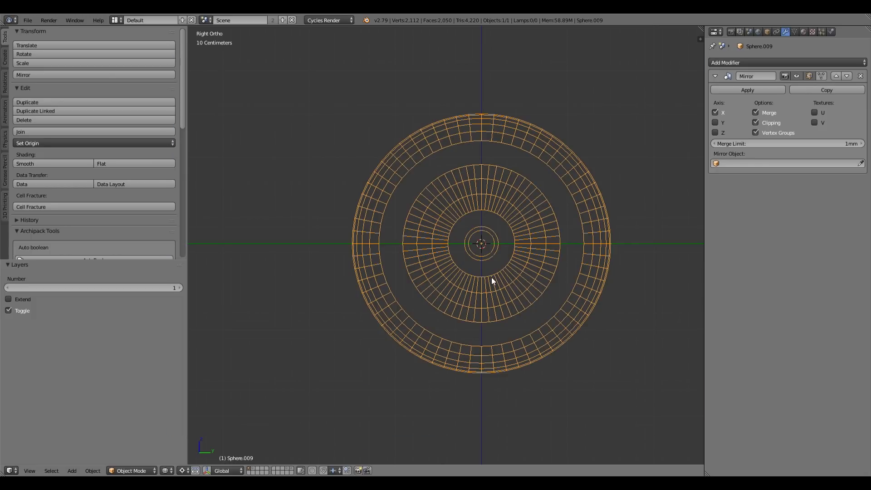
Add a Gear mesh at the centre of the body and view it from an angle
{"action": "key", "text": "shift+a"}
{"action": "mouse_move", "coordinate": [489, 271]}
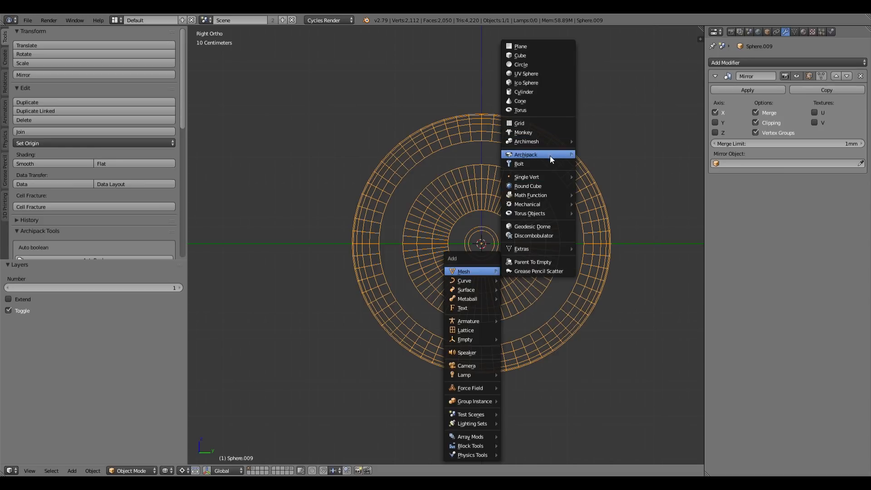
{"action": "mouse_move", "coordinate": [548, 205]}
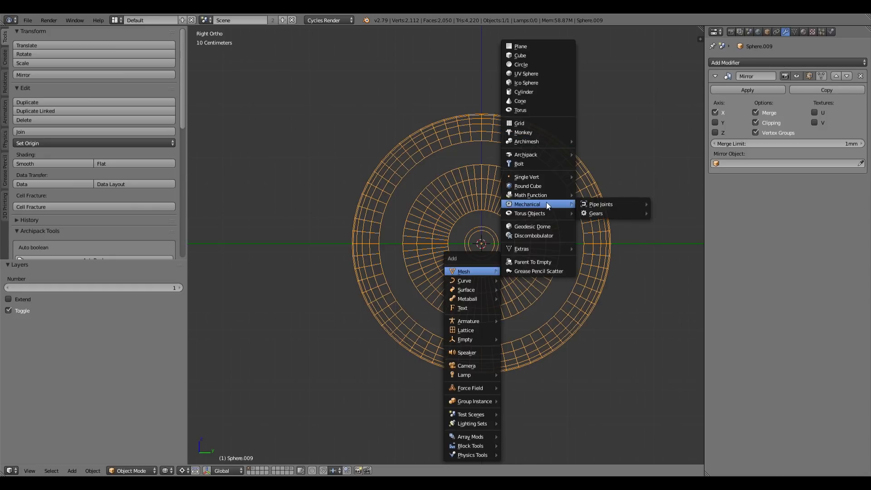
{"action": "mouse_move", "coordinate": [615, 215]}
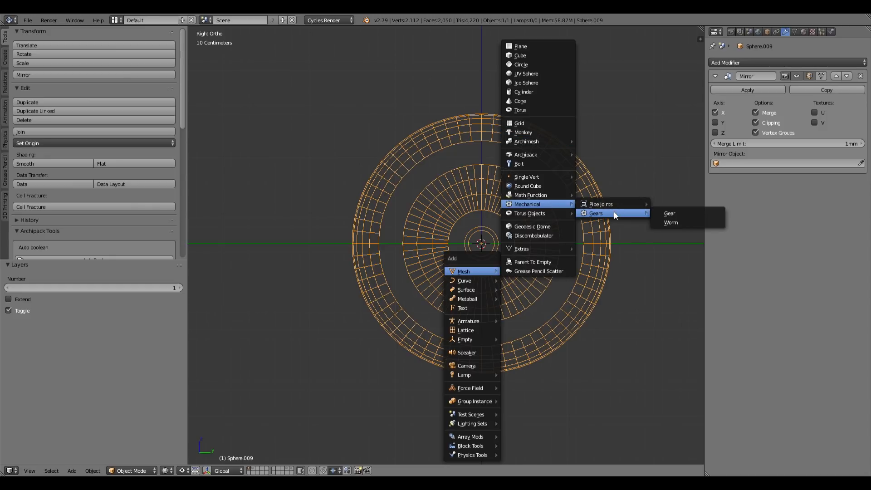
{"action": "left_click", "coordinate": [673, 214]}
{"action": "middle_click_drag", "start_coordinate": [421, 235], "coordinate": [462, 252]}
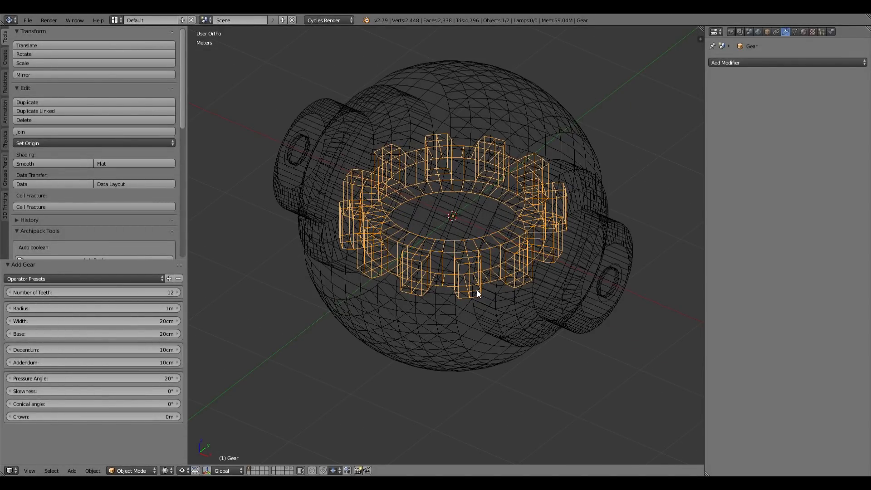
Move the gear to layer 3, show only that layer and display it in solid shading
{"action": "key", "text": "m"}
{"action": "key", "text": "3"}
{"action": "key", "text": "3"}
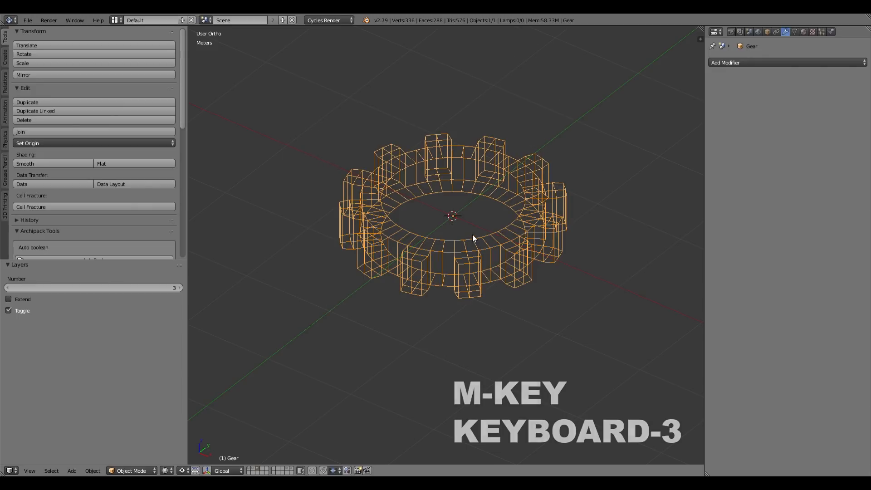
{"action": "key", "text": "z"}
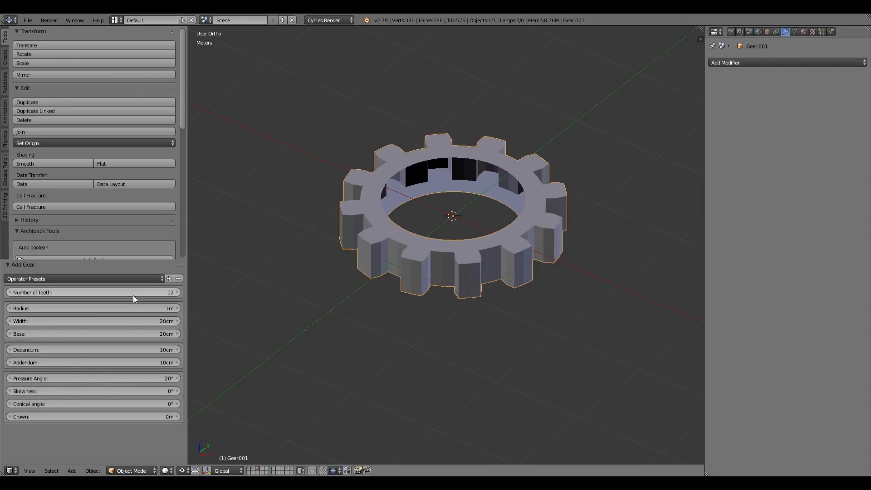
Set the gear's number of teeth to 36 and its base to 15 cm
{"action": "left_click", "coordinate": [93, 279]}
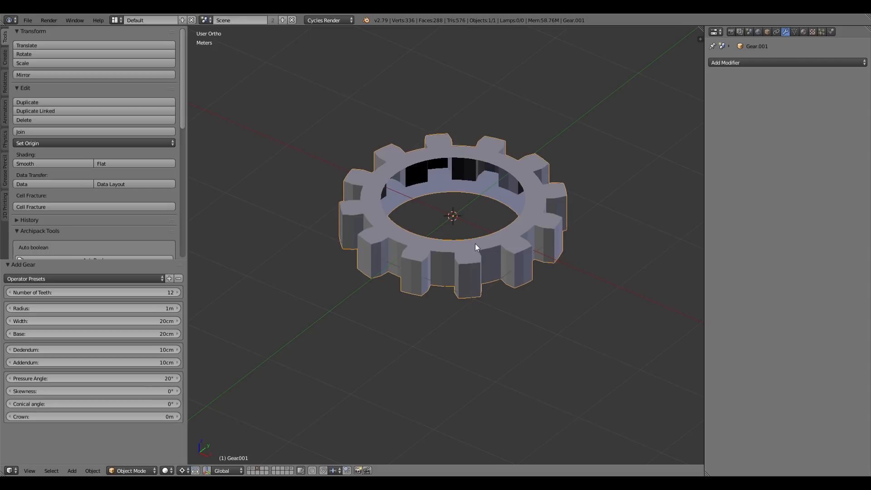
{"action": "left_click", "coordinate": [105, 277]}
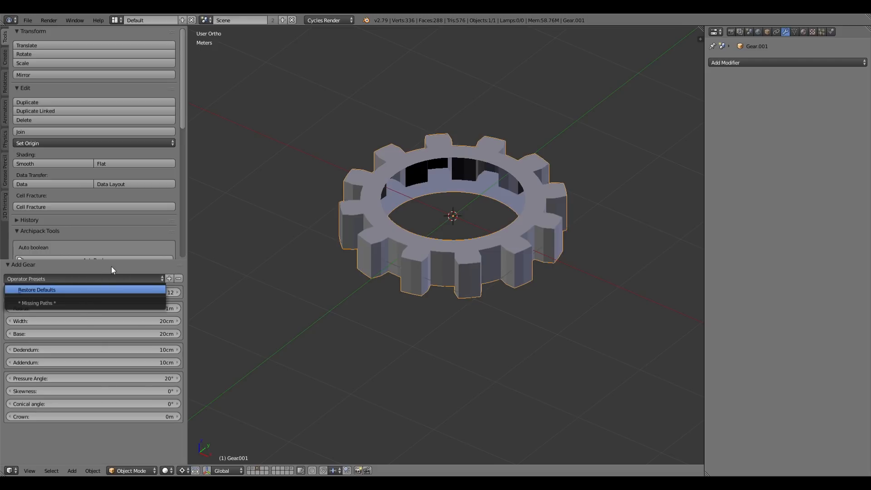
{"action": "left_click", "coordinate": [112, 267]}
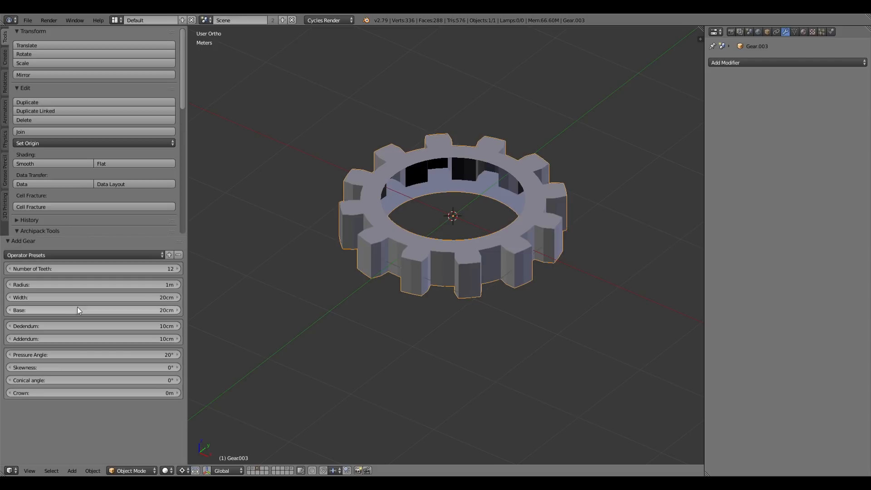
{"action": "left_click", "coordinate": [172, 269]}
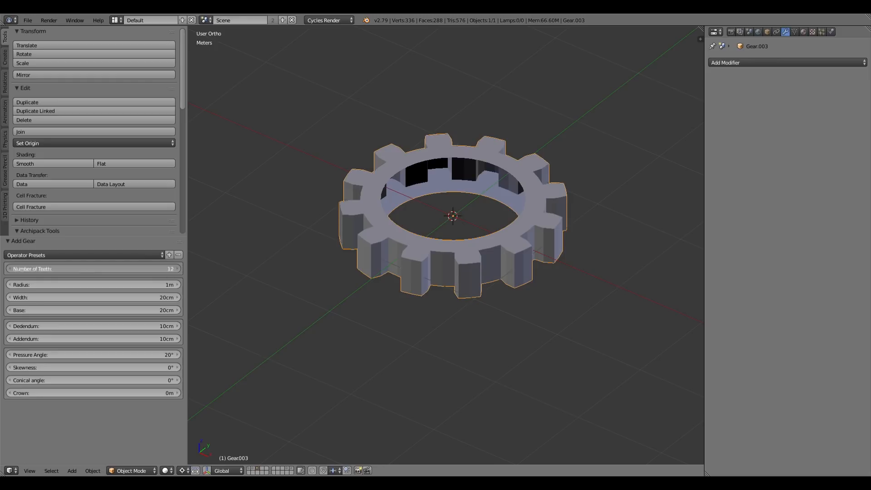
{"action": "type", "text": "36"}
{"action": "key", "text": "Return"}
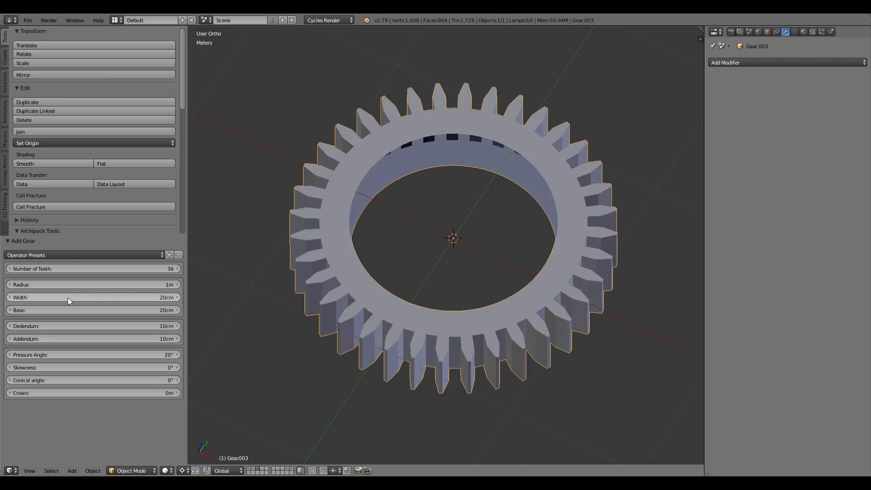
{"action": "left_click", "coordinate": [163, 313]}
{"action": "key", "text": "BackSpace"}
{"action": "key", "text": "Return"}
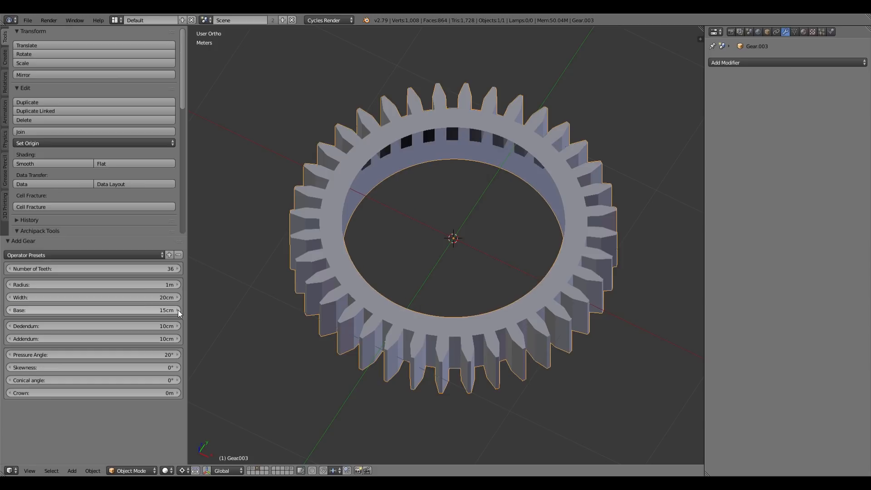
Try a dedendum of 20 cm on the gear, and reduce it again
{"action": "left_click", "coordinate": [161, 326]}
{"action": "type", "text": "20"}
{"action": "key", "text": "Return"}
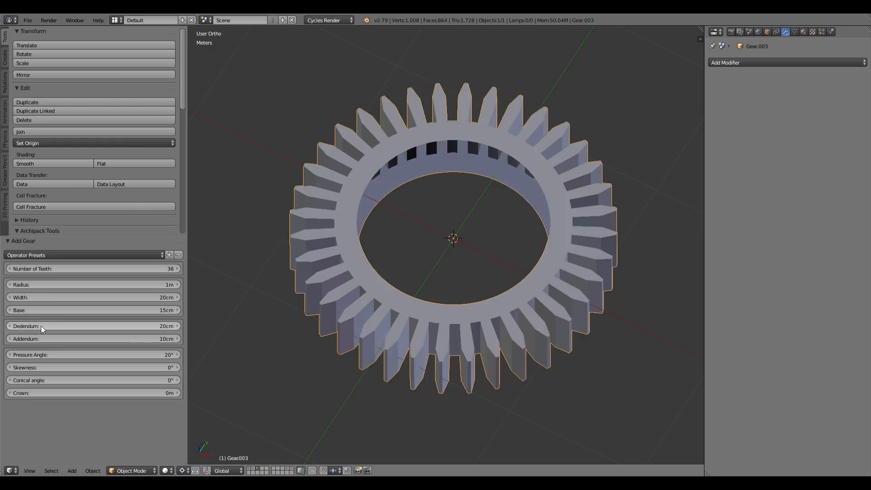
{"action": "left_click", "coordinate": [164, 326]}
{"action": "type", "text": "15"}
{"action": "key", "text": "Return"}
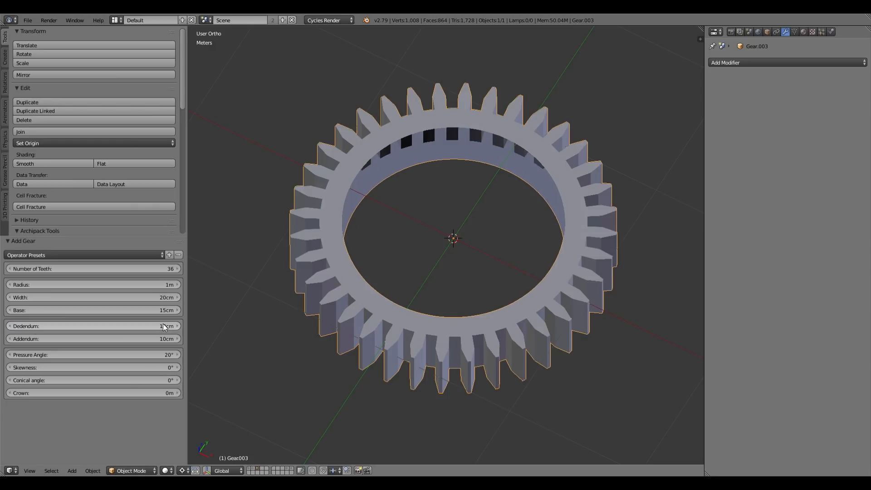
Set the gear's dedendum to 2 cm, its addendum to 5 cm and its pressure angle to 25°
{"action": "left_click", "coordinate": [164, 326]}
{"action": "key", "text": "BackSpace"}
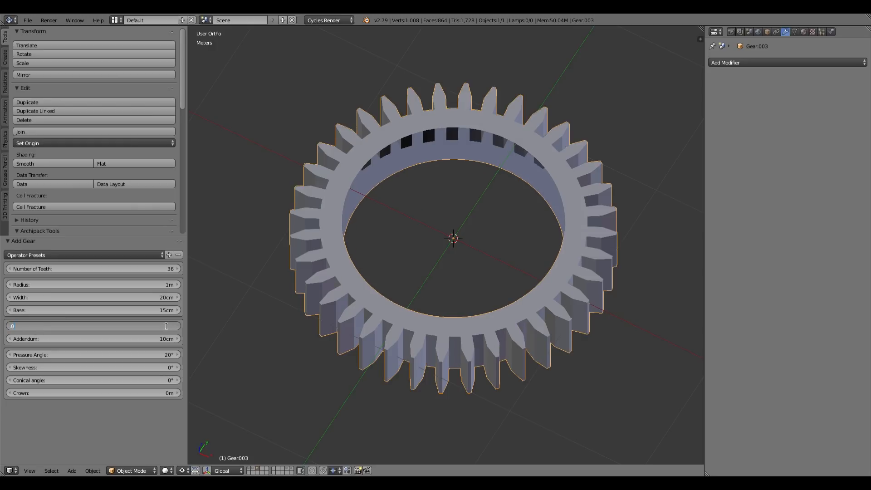
{"action": "key", "text": "Return"}
{"action": "left_click", "coordinate": [167, 326]}
{"action": "key", "text": "BackSpace"}
{"action": "key", "text": "Return"}
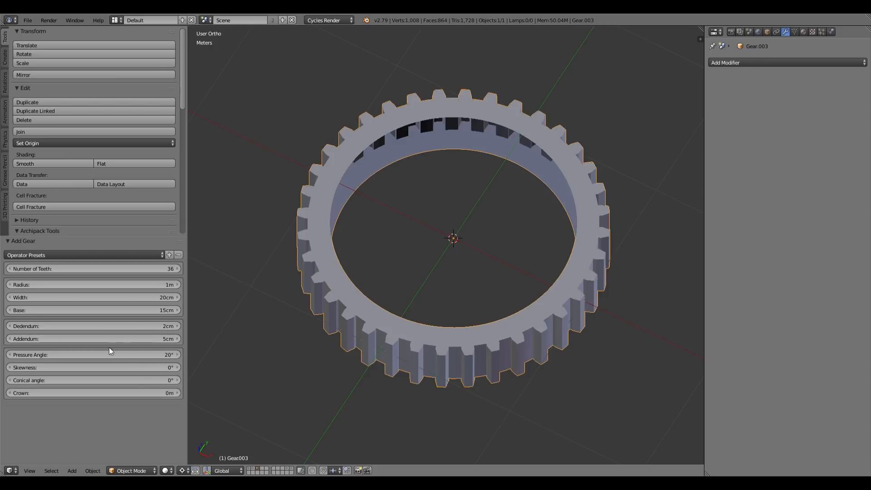
{"action": "left_click_drag", "start_coordinate": [132, 355], "coordinate": [147, 354]}
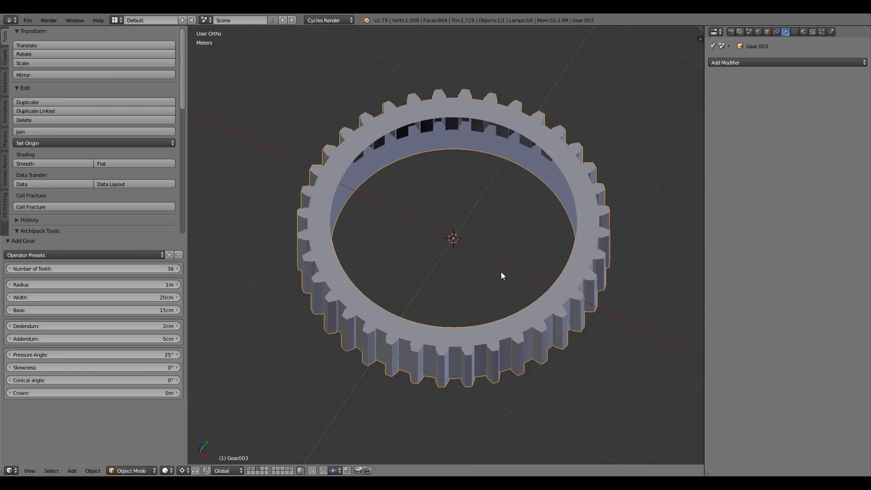
Move the gear to layer 1 and display it with the pod body in front orthographic wireframe view
{"action": "key", "text": "Tab"}
{"action": "key", "text": "Tab"}
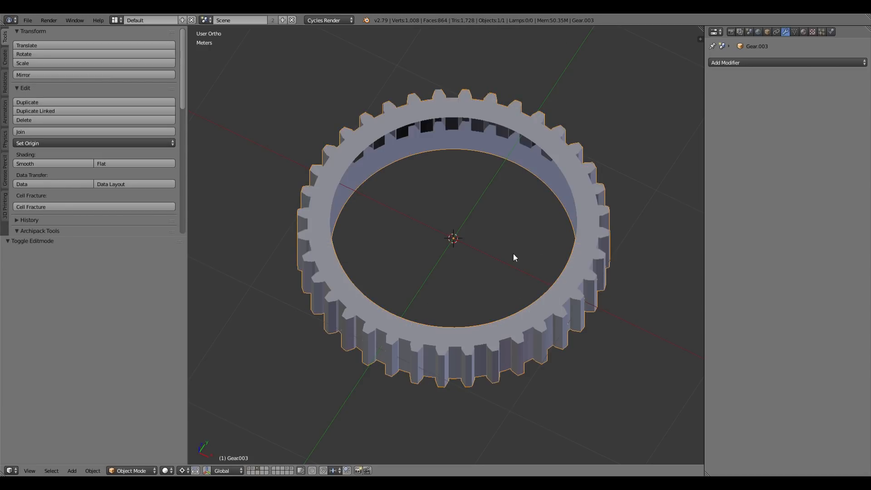
{"action": "key", "text": "KP_1"}
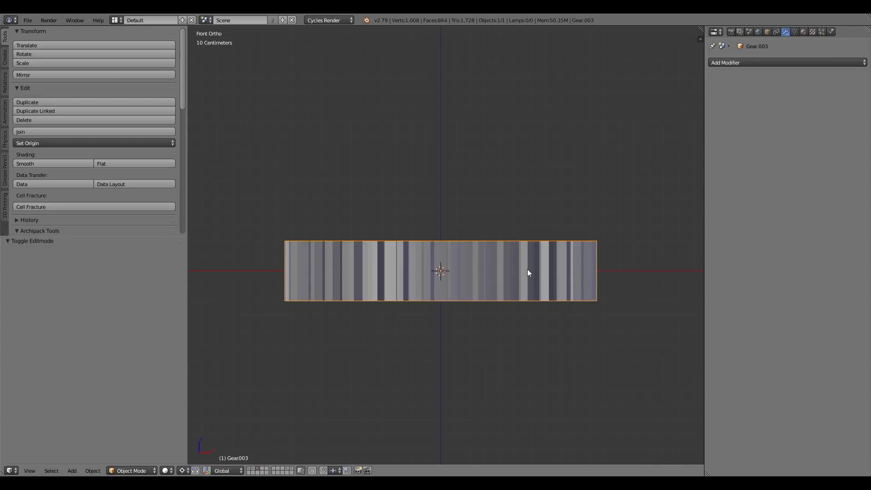
{"action": "key", "text": "m"}
{"action": "key", "text": "2"}
{"action": "key", "text": "1"}
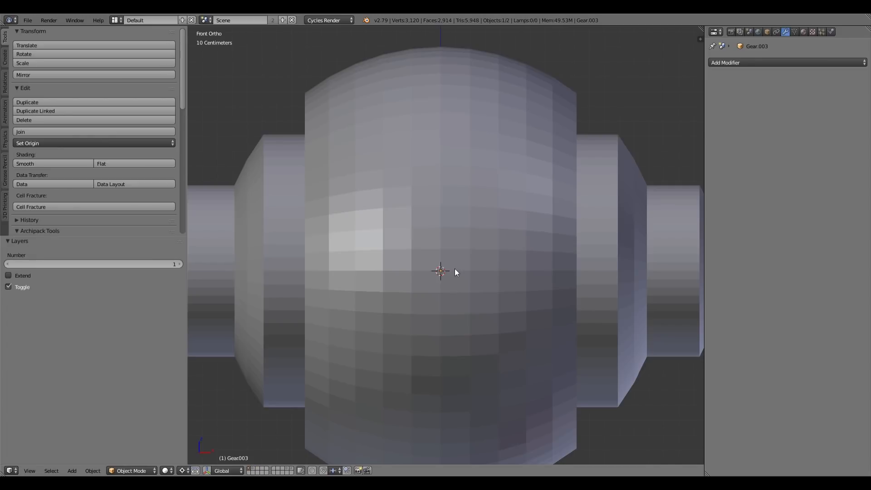
{"action": "key", "text": "z"}
Rotate the whole gear mesh by -90° in the front view and move it 1.15 m along X beside the sphere's flat side
{"action": "key", "text": "Tab"}
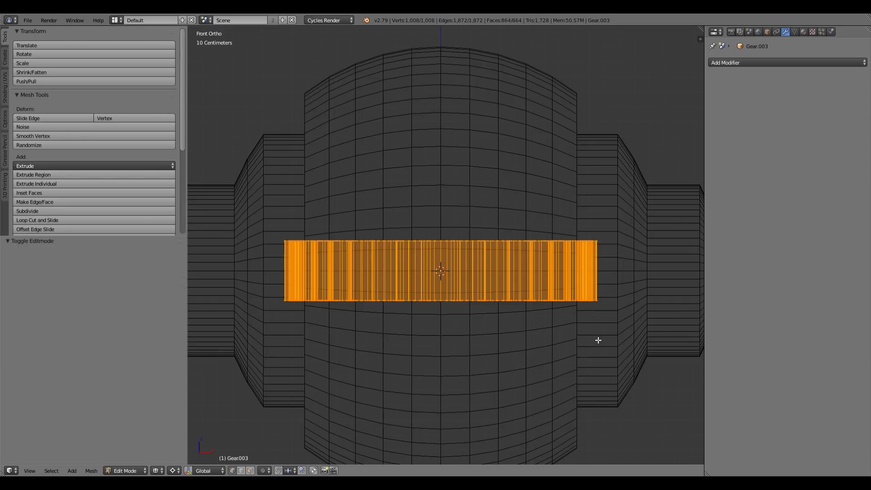
{"action": "key", "text": "r"}
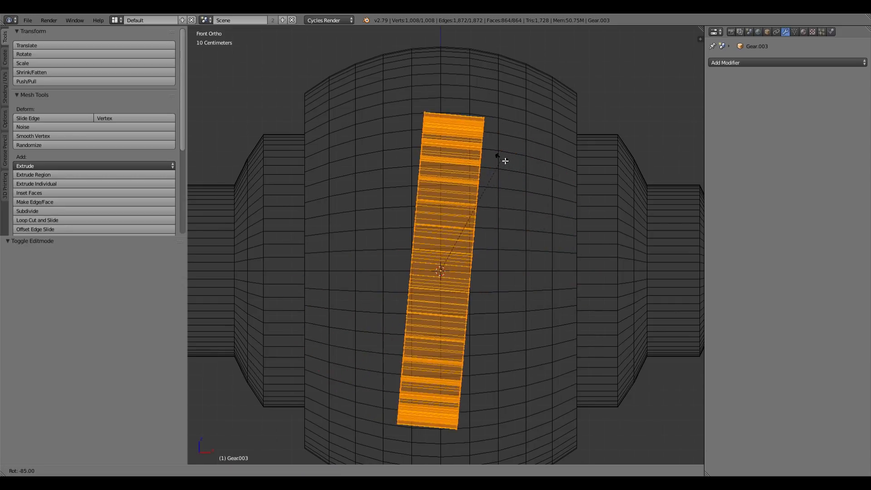
{"action": "left_click", "coordinate": [490, 150]}
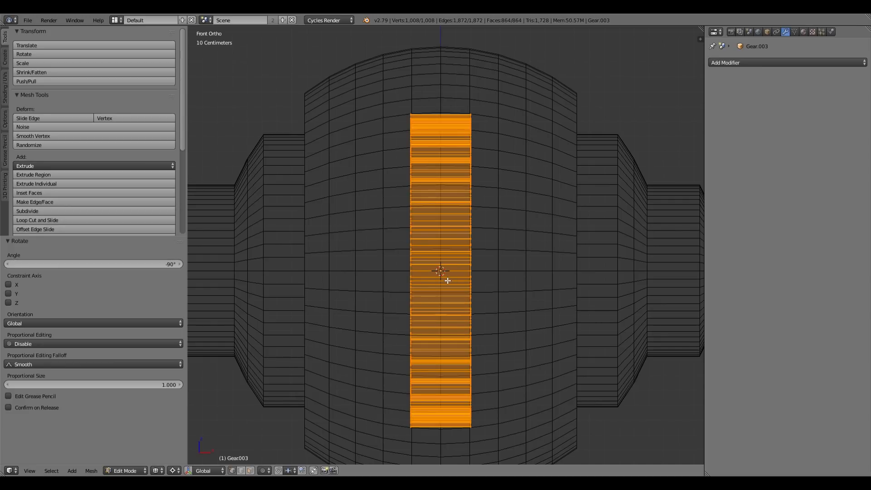
{"action": "scroll", "coordinate": [448, 281], "scroll_direction": "down", "scroll_amount": 1}
{"action": "key", "text": "g"}
{"action": "key", "text": "x"}
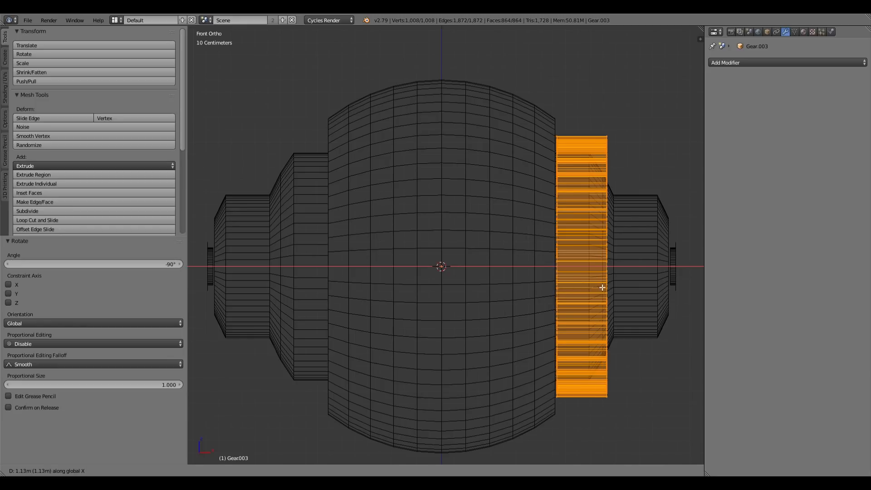
{"action": "left_click", "coordinate": [632, 293]}
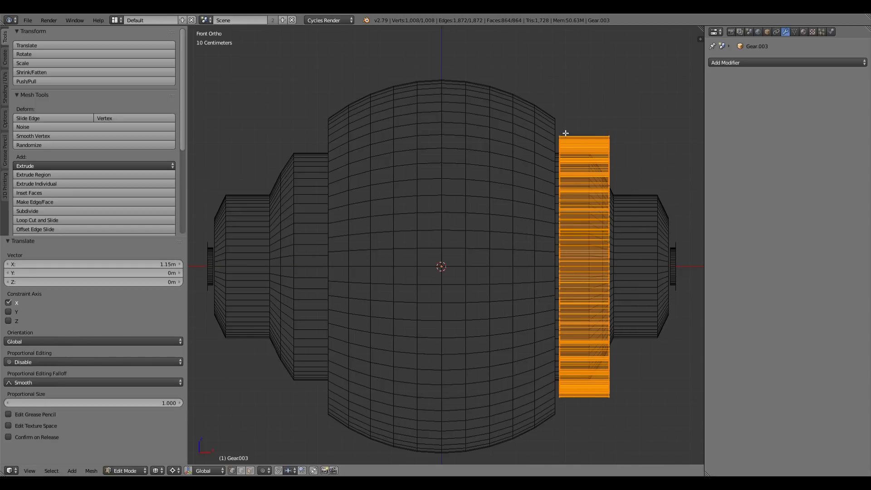
Narrow the gear by moving its outer-side vertices inward along X, and view it on the body in solid shading
{"action": "right_click", "coordinate": [609, 133]}
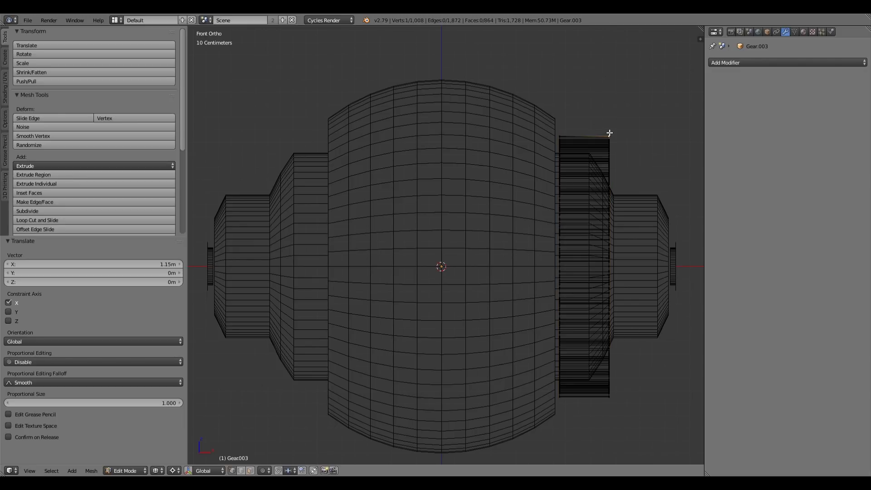
{"action": "key", "text": "a"}
{"action": "key", "text": "b"}
{"action": "left_click_drag", "start_coordinate": [591, 88], "coordinate": [681, 465]}
{"action": "key", "text": "g"}
{"action": "key", "text": "x"}
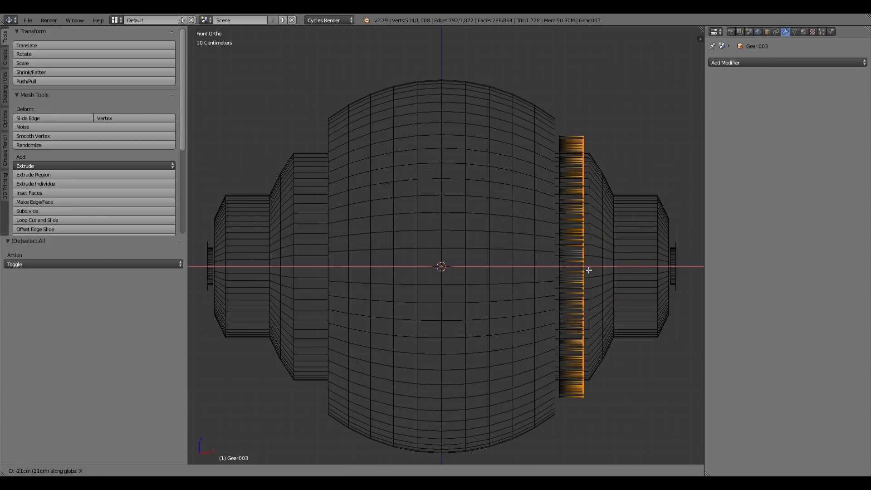
{"action": "left_click", "coordinate": [543, 271]}
{"action": "key", "text": "Tab"}
{"action": "key", "text": "z"}
{"action": "mouse_move", "coordinate": [625, 249]}
{"action": "middle_mouse_down"}
{"action": "mouse_move", "coordinate": [591, 273]}
{"action": "mouse_move", "coordinate": [482, 265]}
{"action": "middle_mouse_up"}
{"action": "scroll", "coordinate": [483, 265], "scroll_direction": "up", "scroll_amount": 2}
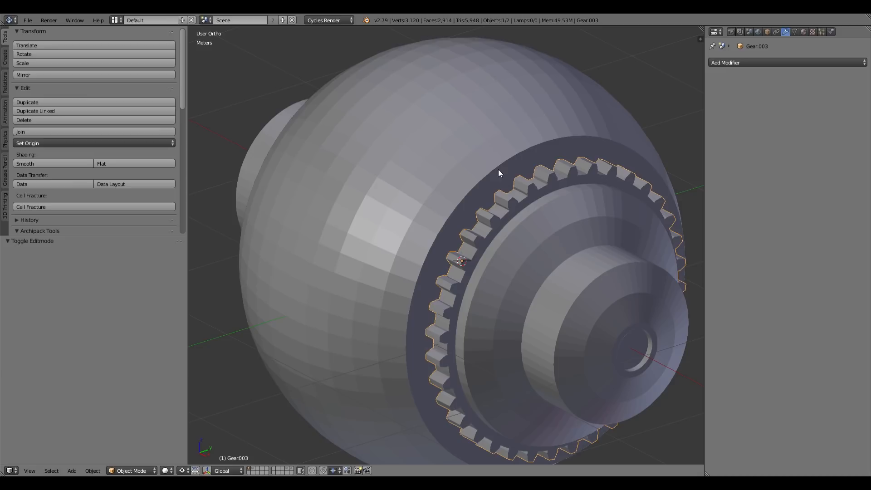
Select the pod body and show layer 2 to examine the finished reference pod's front window and side details
{"action": "right_click", "coordinate": [447, 228]}
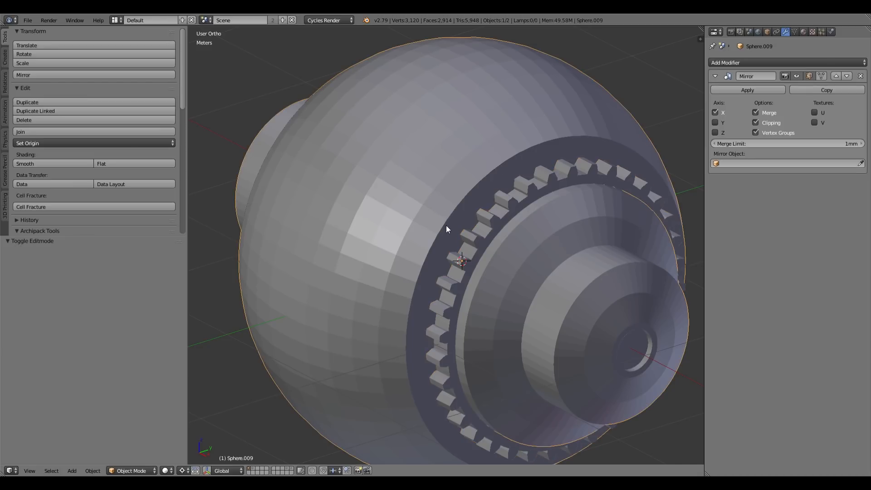
{"action": "middle_click_drag", "start_coordinate": [394, 198], "coordinate": [393, 224], "text": "shift"}
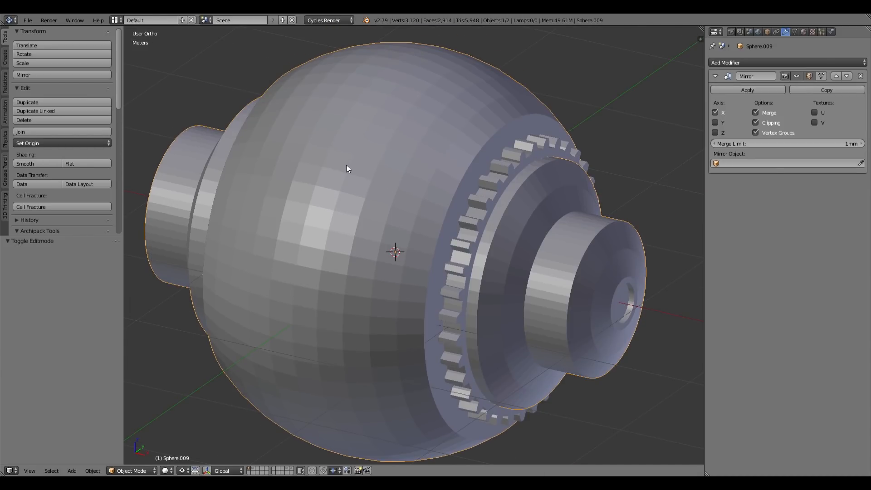
{"action": "key", "text": "Tab"}
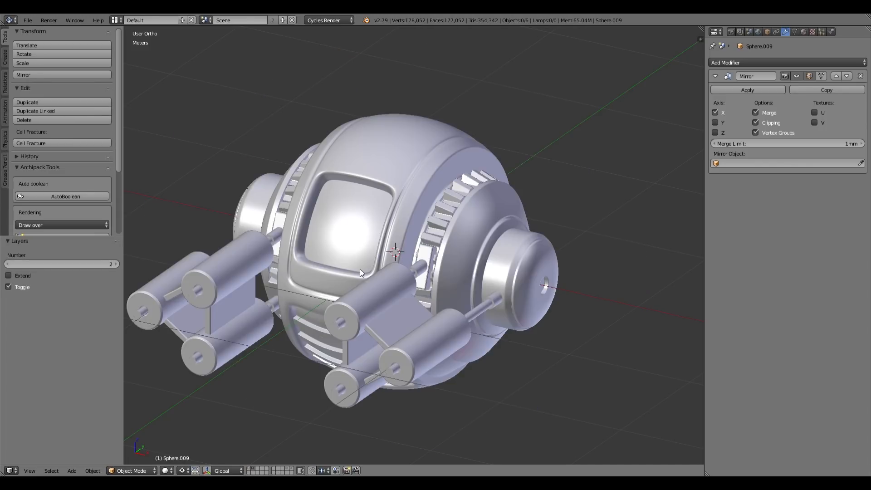
{"action": "middle_click_drag", "start_coordinate": [360, 269], "coordinate": [355, 199]}
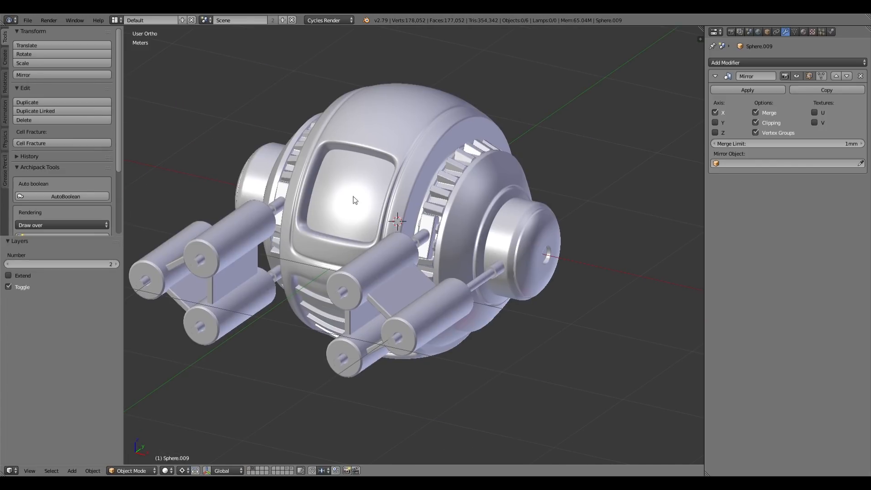
{"action": "middle_click_drag", "start_coordinate": [352, 257], "coordinate": [382, 219]}
{"action": "middle_click_drag", "start_coordinate": [469, 307], "coordinate": [429, 288]}
{"action": "scroll", "coordinate": [430, 288], "scroll_direction": "up", "scroll_amount": 4}
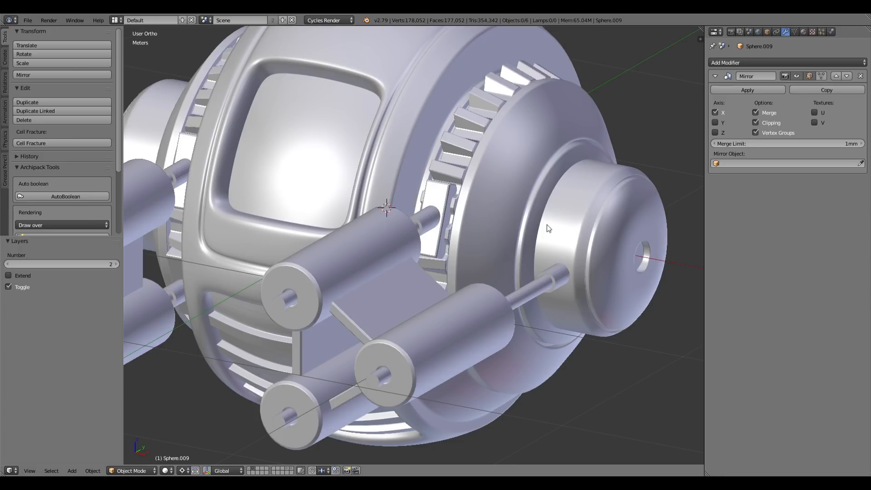
Return to layer 1 and edit the body mesh in front orthographic view with face selection enabled
{"action": "key", "text": "Tab"}
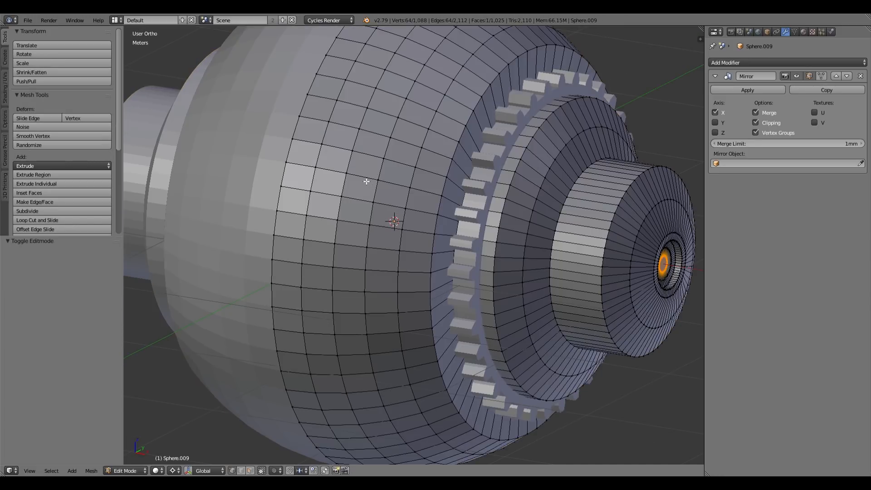
{"action": "key", "text": "KP_1"}
{"action": "key", "text": "KP_5"}
{"action": "key", "text": "KP_5"}
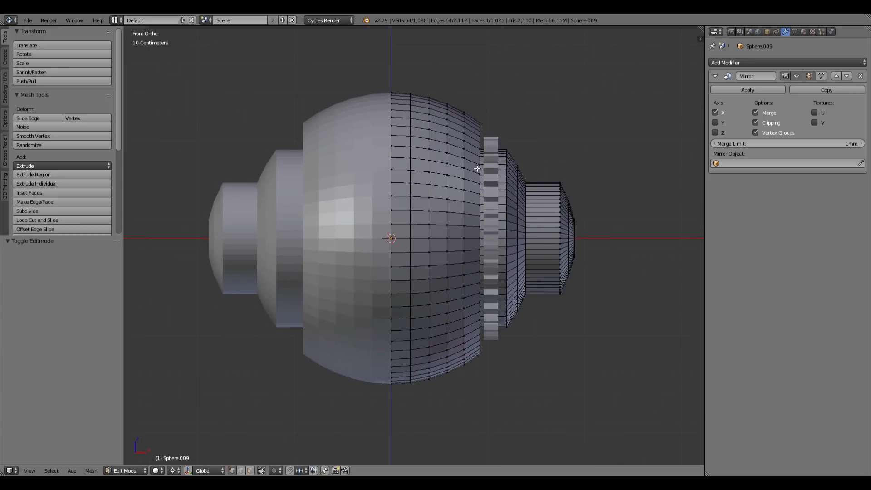
{"action": "middle_click_drag", "start_coordinate": [438, 163], "coordinate": [442, 182], "text": "shift"}
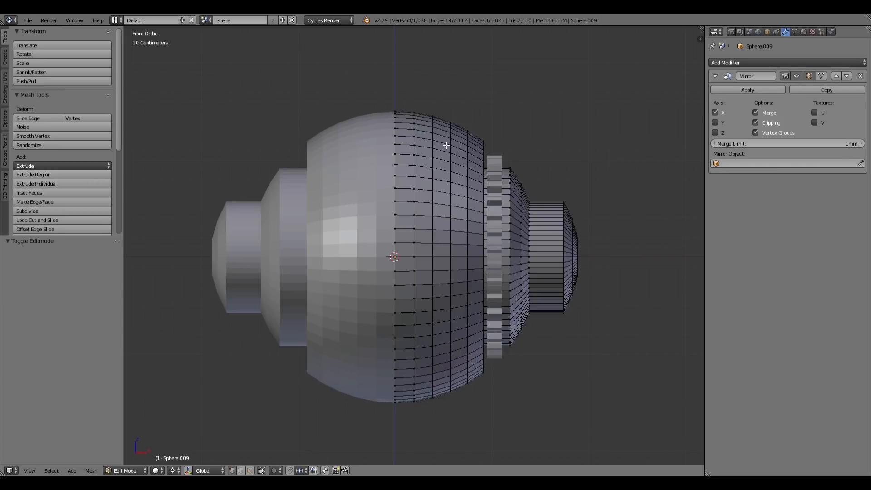
{"action": "key", "text": "ctrl+Tab"}
{"action": "left_click", "coordinate": [424, 161]}
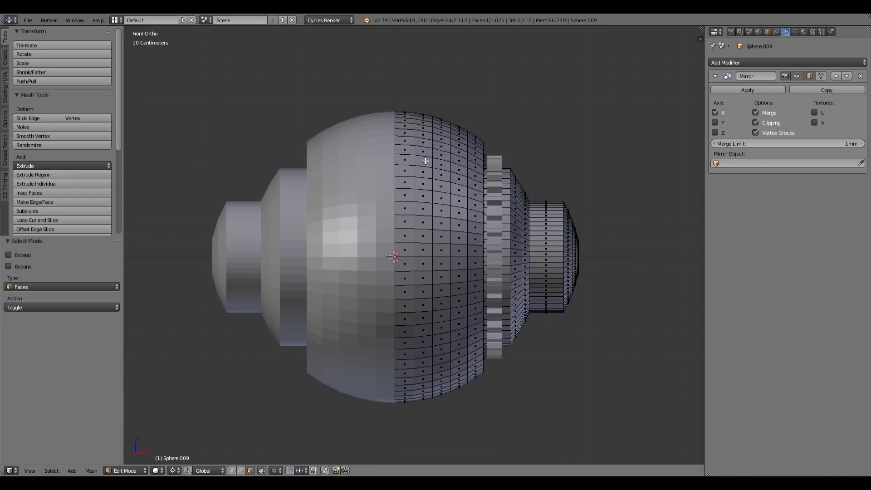
{"action": "key", "text": "ctrl+Tab"}
{"action": "left_click", "coordinate": [425, 161]}
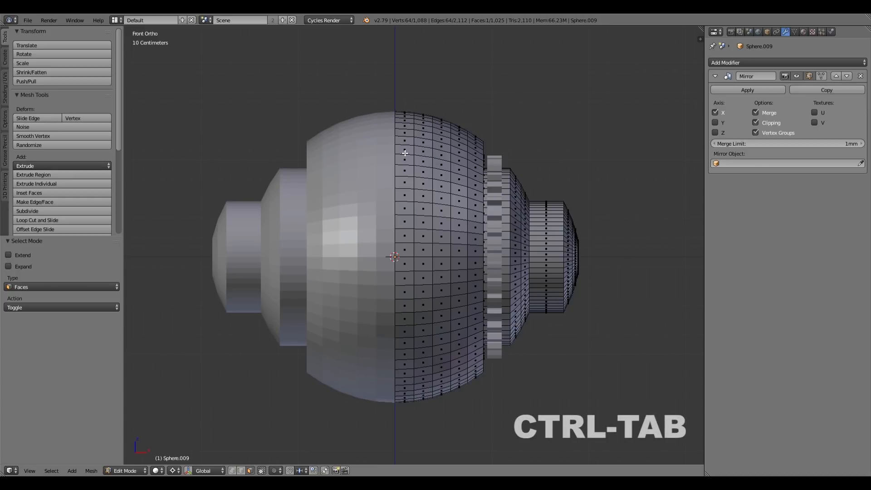
Circle-select a block of faces three columns wide and eight rows high on the body's upper front, beside the mirror plane
{"action": "key", "text": "c"}
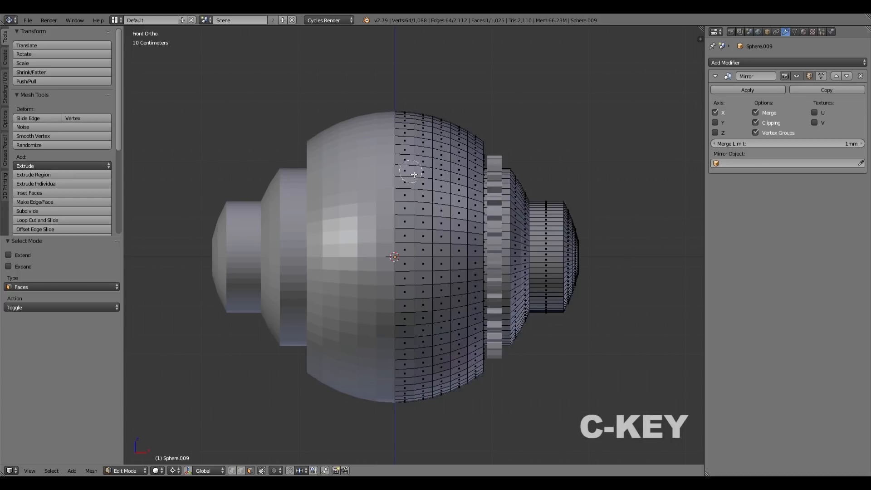
{"action": "mouse_move", "coordinate": [404, 158]}
{"action": "left_mouse_down"}
{"action": "mouse_move", "coordinate": [437, 167]}
{"action": "mouse_move", "coordinate": [433, 207]}
{"action": "mouse_move", "coordinate": [423, 216]}
{"action": "mouse_move", "coordinate": [410, 195]}
{"action": "left_mouse_up"}
{"action": "right_click", "coordinate": [410, 195]}
{"action": "right_click", "coordinate": [411, 142], "text": "shift"}
{"action": "right_click", "coordinate": [411, 142], "text": "shift"}
{"action": "right_click", "coordinate": [423, 142], "text": "shift"}
{"action": "right_click", "coordinate": [441, 147], "text": "shift"}
{"action": "middle_click_drag", "start_coordinate": [441, 150], "coordinate": [352, 269]}
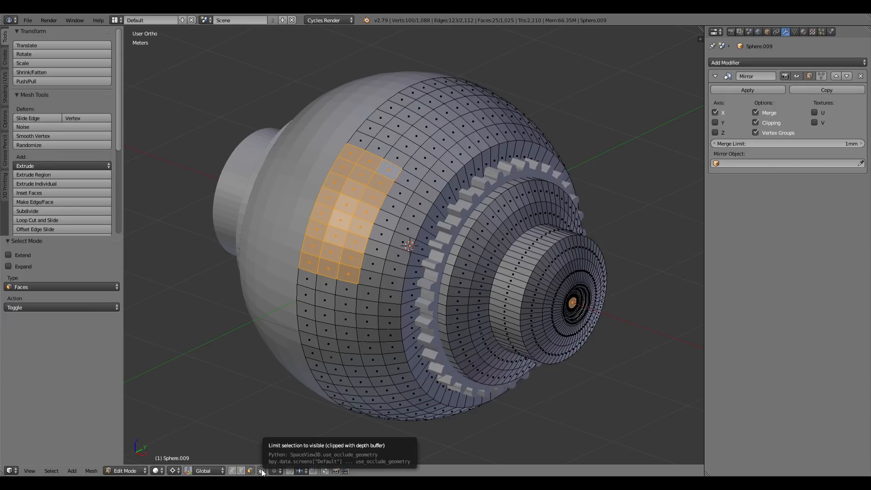
{"action": "middle_click_drag", "start_coordinate": [489, 282], "coordinate": [518, 272]}
{"action": "key", "text": "c"}
{"action": "mouse_move", "coordinate": [448, 136]}
{"action": "left_mouse_down"}
{"action": "mouse_move", "coordinate": [435, 120]}
{"action": "mouse_move", "coordinate": [425, 130]}
{"action": "left_mouse_up"}
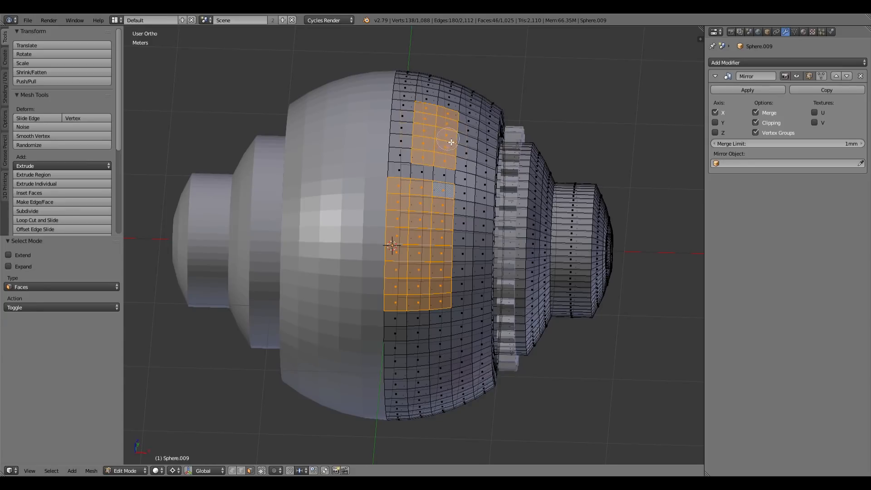
{"action": "right_click", "coordinate": [474, 139]}
{"action": "scroll", "coordinate": [474, 139], "scroll_direction": "up", "scroll_amount": 1}
{"action": "middle_click_drag", "start_coordinate": [498, 168], "coordinate": [606, 320]}
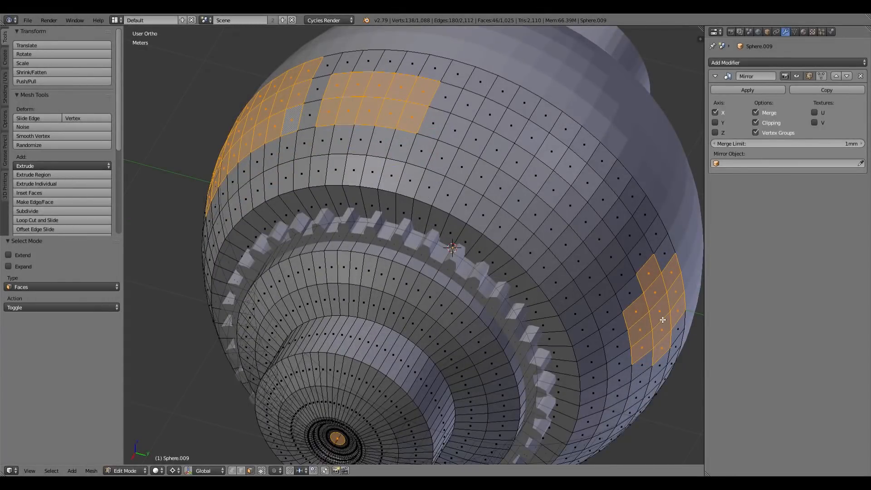
{"action": "key", "text": "ctrl+z"}
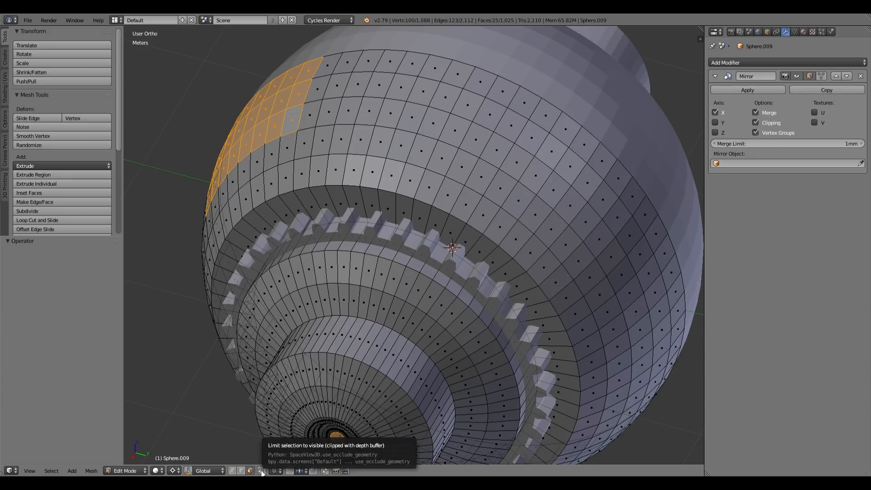
Inset the selected block of faces on the body's upper front by 4.3 cm
{"action": "middle_click_drag", "start_coordinate": [294, 267], "coordinate": [377, 180]}
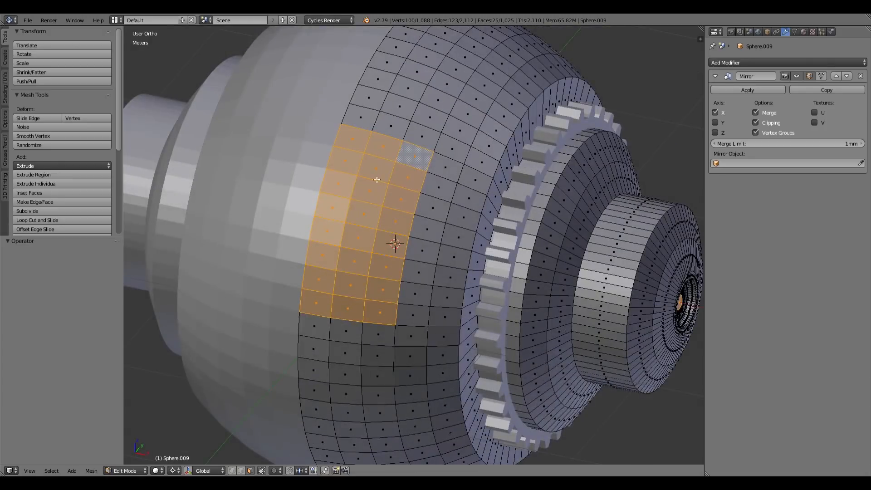
{"action": "middle_click_drag", "start_coordinate": [350, 244], "coordinate": [368, 263]}
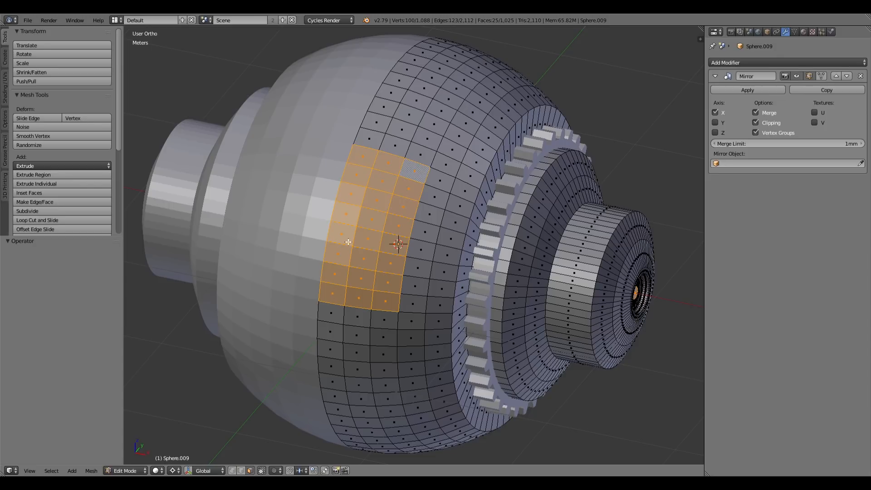
{"action": "scroll", "coordinate": [352, 230], "scroll_direction": "up", "scroll_amount": 1}
{"action": "middle_click_drag", "start_coordinate": [362, 236], "coordinate": [402, 252], "text": "shift"}
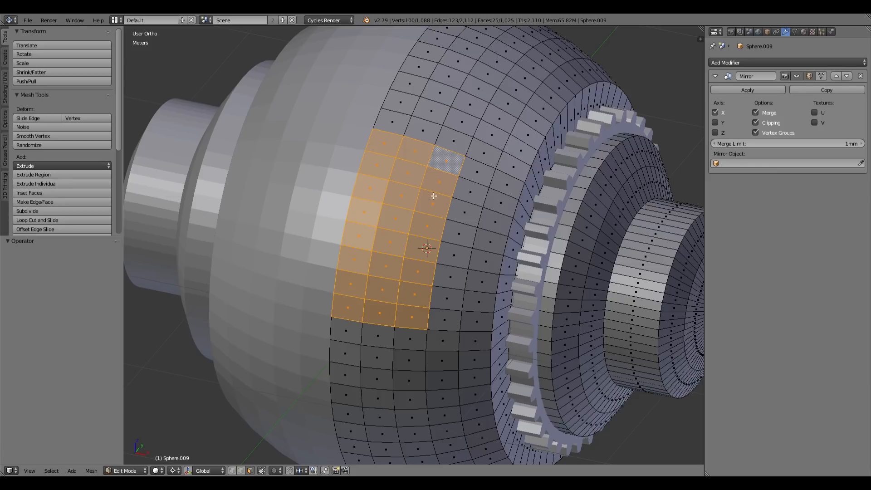
{"action": "key", "text": "i"}
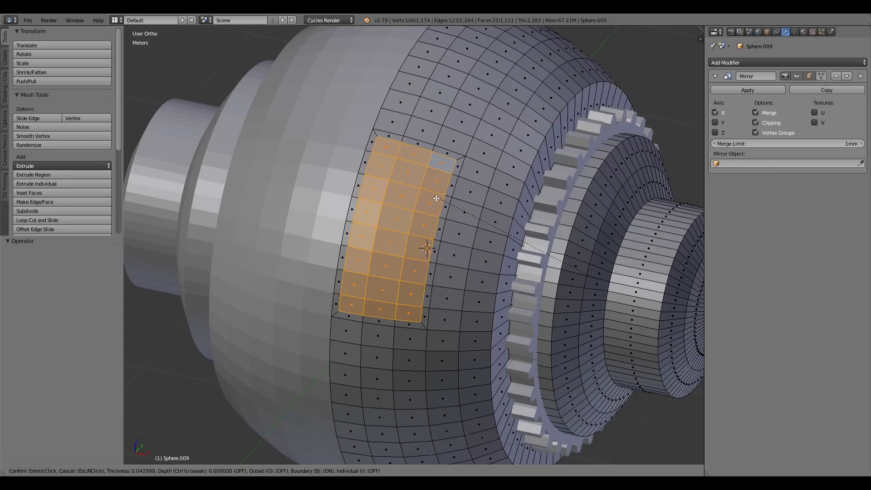
{"action": "left_click", "coordinate": [436, 198]}
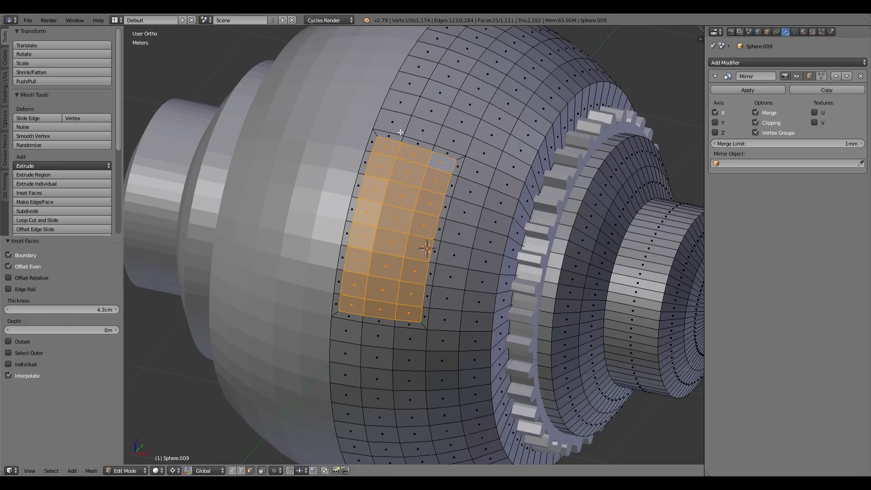
Delete the eight narrow inset faces running along the mirror plane beside the upper window panel
{"action": "right_click", "coordinate": [373, 145]}
{"action": "right_click", "coordinate": [367, 163], "text": "shift"}
{"action": "right_click", "coordinate": [361, 186], "text": "shift"}
{"action": "right_click", "coordinate": [354, 208], "text": "shift"}
{"action": "right_click", "coordinate": [347, 236], "text": "shift"}
{"action": "right_click", "coordinate": [343, 260], "text": "shift"}
{"action": "right_click", "coordinate": [340, 282], "text": "shift"}
{"action": "right_click", "coordinate": [337, 304], "text": "shift"}
{"action": "key", "text": "x"}
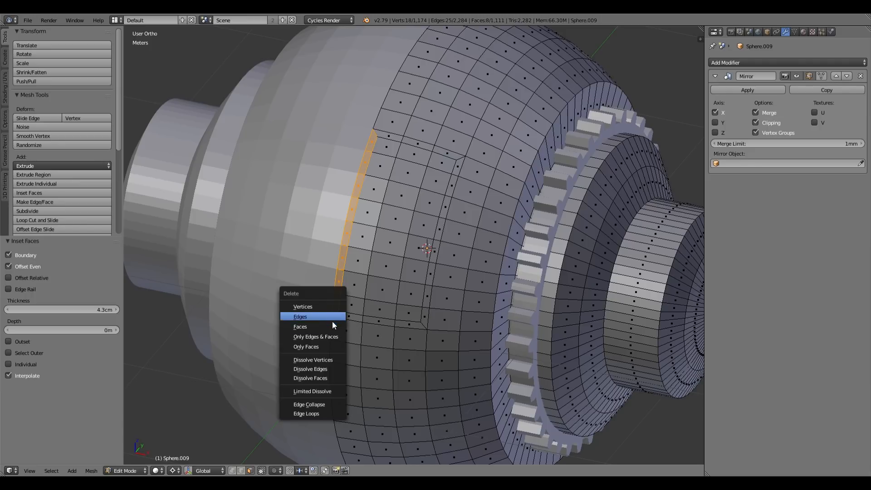
{"action": "left_click", "coordinate": [331, 324]}
Select the upper panel's eight open edges in edge mode and move them along X onto the mirror plane with clipping
{"action": "key", "text": "ctrl+Tab"}
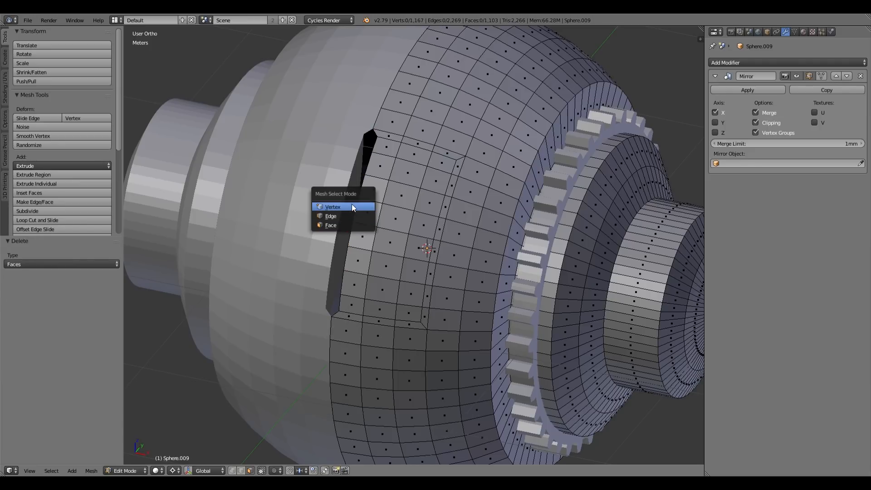
{"action": "left_click", "coordinate": [352, 203]}
{"action": "key", "text": "ctrl+Tab"}
{"action": "left_click", "coordinate": [365, 182]}
{"action": "key", "text": "ctrl+Tab"}
{"action": "left_click", "coordinate": [361, 167]}
{"action": "right_click", "coordinate": [379, 147]}
{"action": "right_click", "coordinate": [370, 165], "text": "shift"}
{"action": "right_click", "coordinate": [364, 186], "text": "shift"}
{"action": "right_click", "coordinate": [359, 209], "text": "shift"}
{"action": "right_click", "coordinate": [353, 235], "text": "shift"}
{"action": "right_click", "coordinate": [347, 259], "text": "shift"}
{"action": "right_click", "coordinate": [344, 283], "text": "shift"}
{"action": "right_click", "coordinate": [340, 304], "text": "shift"}
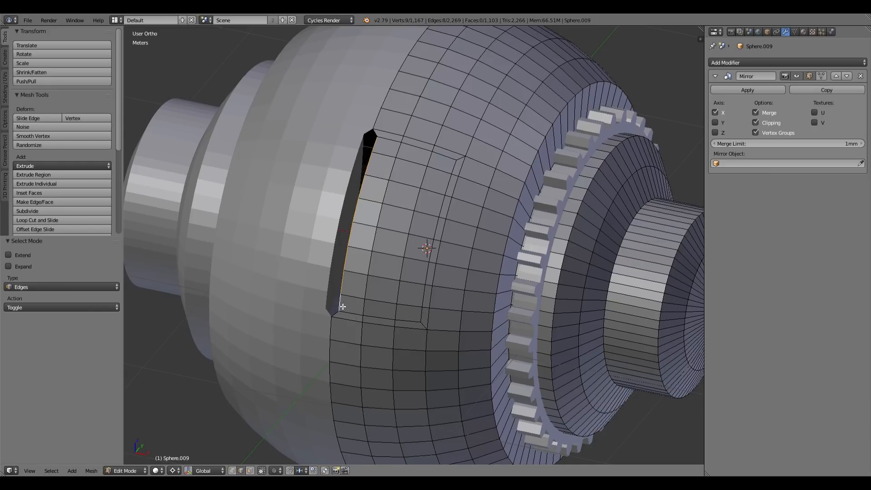
{"action": "key", "text": "g"}
{"action": "key", "text": "x"}
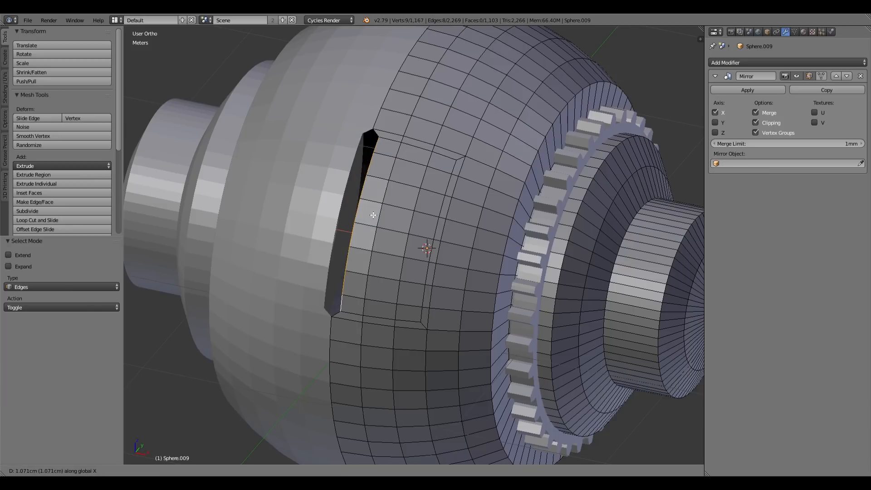
{"action": "left_click", "coordinate": [334, 206]}
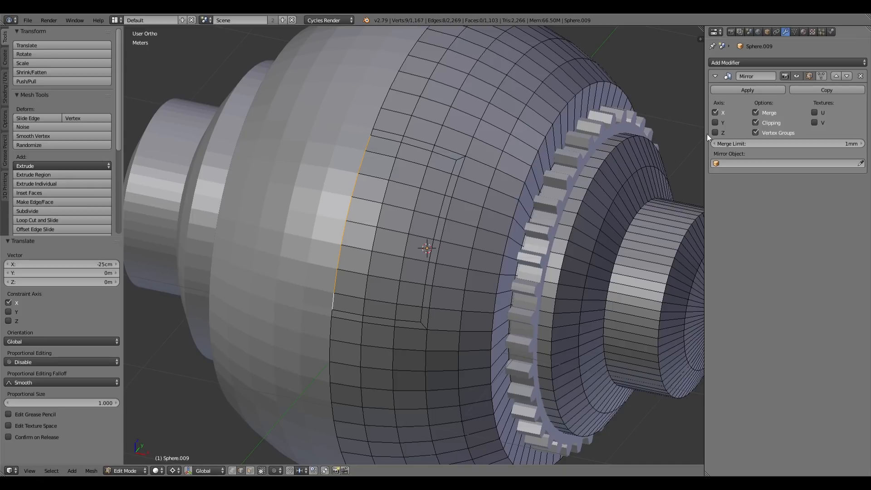
{"action": "key", "text": "g"}
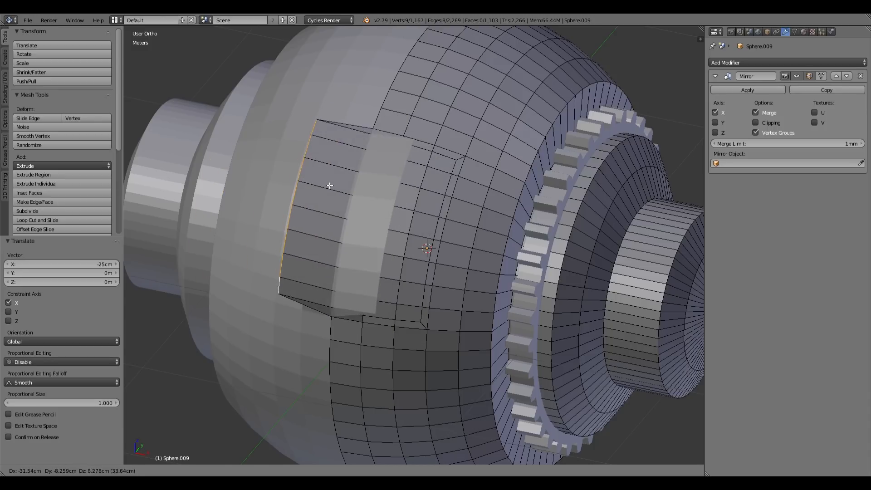
{"action": "key", "text": "Escape"}
{"action": "left_click", "coordinate": [755, 123]}
Circle-select the faces inside the upper inset and extrude them 17.4 cm into the body
{"action": "middle_click_drag", "start_coordinate": [306, 228], "coordinate": [357, 232]}
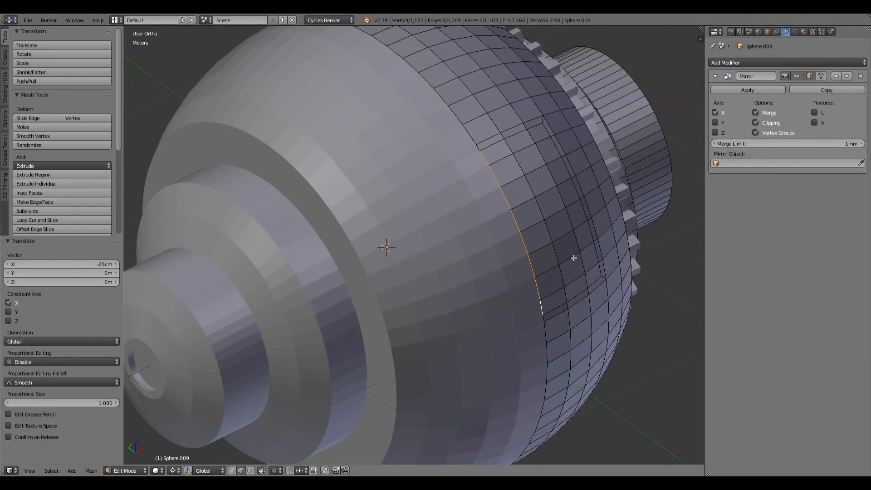
{"action": "mouse_move", "coordinate": [529, 207]}
{"action": "middle_mouse_down"}
{"action": "mouse_move", "coordinate": [496, 220]}
{"action": "mouse_move", "coordinate": [525, 204]}
{"action": "mouse_move", "coordinate": [518, 202]}
{"action": "middle_mouse_up"}
{"action": "key", "text": "ctrl+Tab"}
{"action": "left_click", "coordinate": [395, 215]}
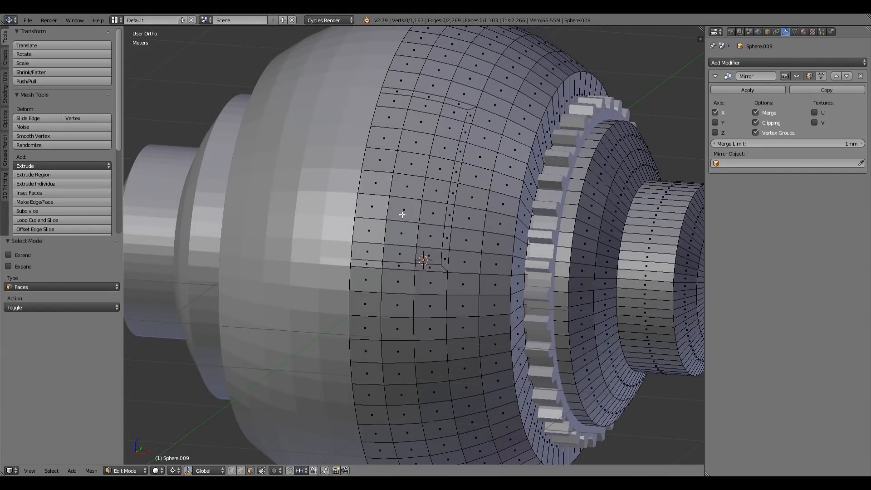
{"action": "key", "text": "c"}
{"action": "mouse_move", "coordinate": [398, 129]}
{"action": "left_mouse_down"}
{"action": "mouse_move", "coordinate": [400, 120]}
{"action": "mouse_move", "coordinate": [447, 132]}
{"action": "mouse_move", "coordinate": [426, 229]}
{"action": "mouse_move", "coordinate": [378, 234]}
{"action": "mouse_move", "coordinate": [373, 174]}
{"action": "left_mouse_up"}
{"action": "middle_click_drag", "start_coordinate": [458, 170], "coordinate": [401, 181]}
{"action": "key", "text": "e"}
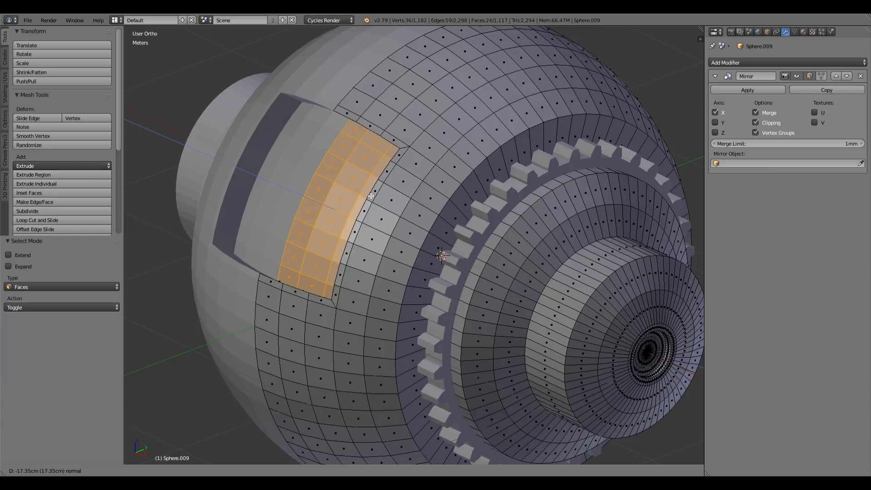
{"action": "left_click", "coordinate": [371, 196]}
{"action": "middle_click_drag", "start_coordinate": [350, 194], "coordinate": [342, 165]}
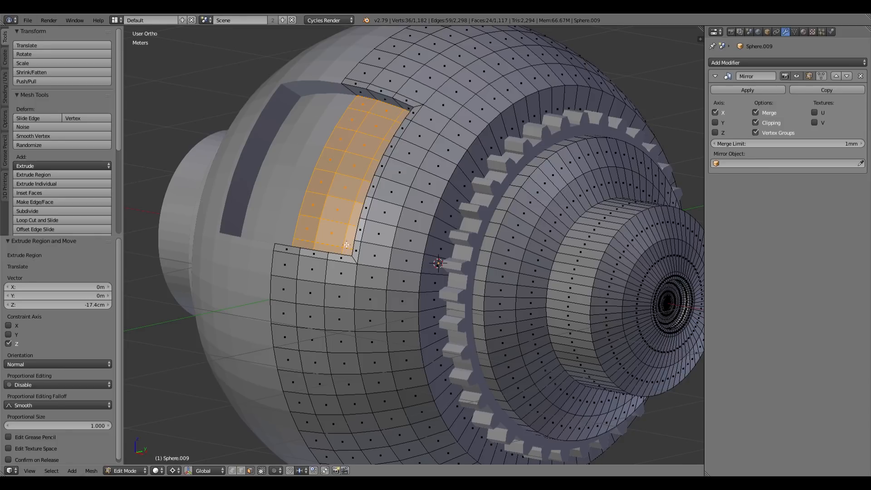
Select a block three faces wide and eight high on the body's lower front beside the mirror plane, and inset it 3.838 cm
{"action": "key", "text": "KP_1"}
{"action": "scroll", "coordinate": [432, 271], "scroll_direction": "down", "scroll_amount": 1}
{"action": "middle_click_drag", "start_coordinate": [454, 280], "coordinate": [453, 212], "text": "shift"}
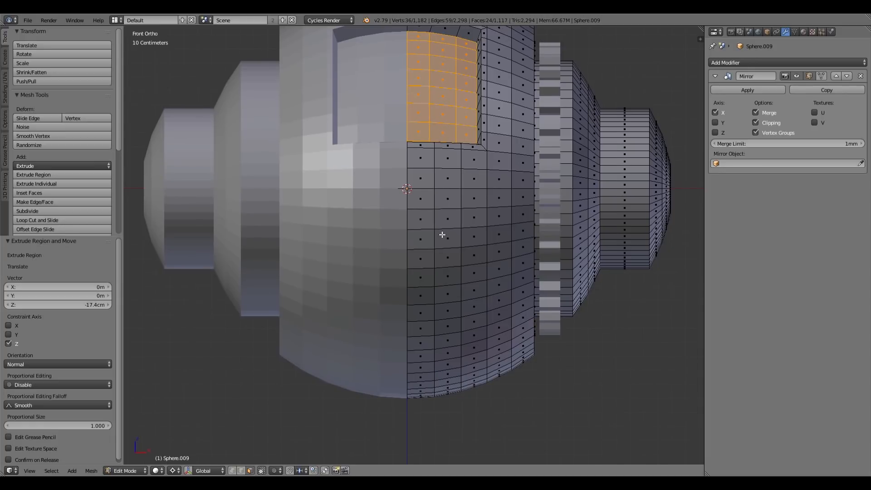
{"action": "right_click", "coordinate": [422, 221]}
{"action": "key", "text": "c"}
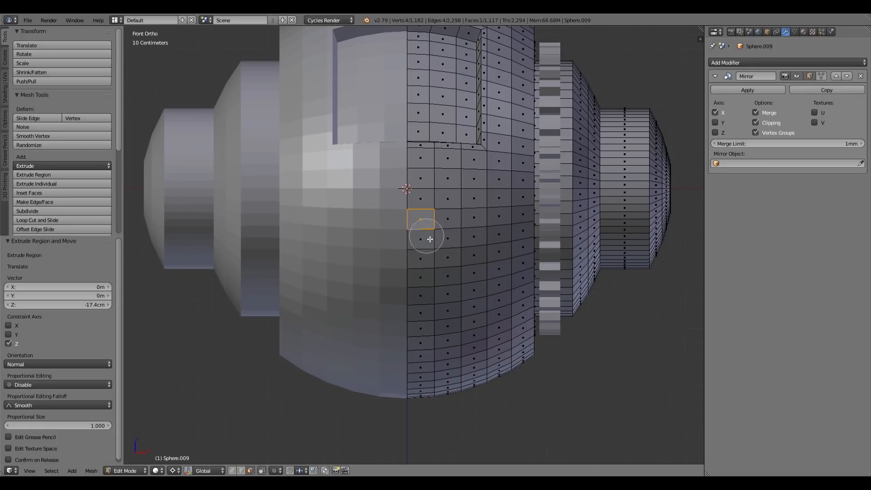
{"action": "left_click_drag", "start_coordinate": [430, 239], "coordinate": [438, 290]}
{"action": "right_click", "coordinate": [442, 280]}
{"action": "key", "text": "i"}
{"action": "left_click", "coordinate": [491, 274]}
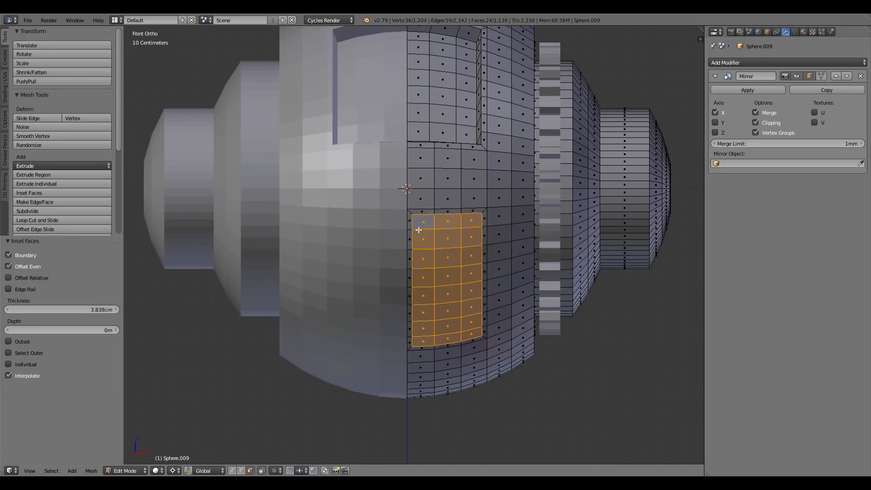
Delete the strip of narrow inset faces along the mirror plane beside the lower panel
{"action": "right_click", "coordinate": [410, 222]}
{"action": "right_click", "coordinate": [410, 341], "text": "ctrl"}
{"action": "key", "text": "x"}
{"action": "left_click", "coordinate": [447, 293]}
Select the lower panel's open inner edges and move them along X onto the mirror plane
{"action": "key", "text": "ctrl+Tab"}
{"action": "left_click", "coordinate": [404, 225]}
{"action": "right_click", "coordinate": [413, 222]}
{"action": "key", "text": "g"}
{"action": "key", "text": "x"}
{"action": "left_click", "coordinate": [385, 323]}
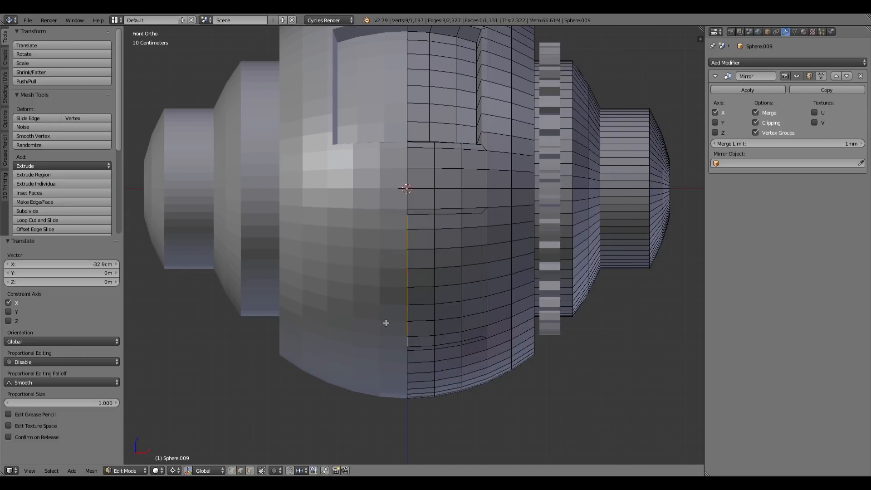
Circle-select the faces inside the lower inset and extrude them about 21 cm into the body
{"action": "key", "text": "ctrl+Tab"}
{"action": "left_click", "coordinate": [419, 253]}
{"action": "key", "text": "c"}
{"action": "left_click_drag", "start_coordinate": [425, 253], "coordinate": [461, 290]}
{"action": "middle_click_drag", "start_coordinate": [462, 293], "coordinate": [385, 286]}
{"action": "key", "text": "e"}
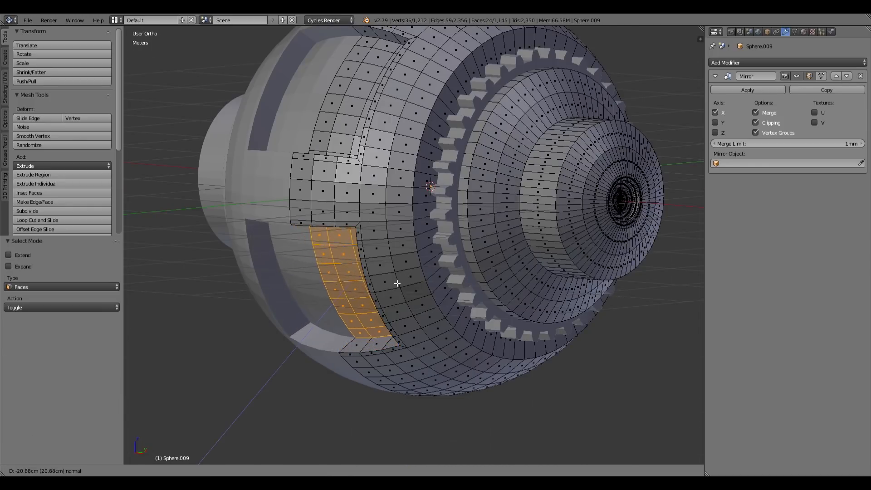
{"action": "left_click", "coordinate": [396, 284]}
{"action": "middle_click_drag", "start_coordinate": [478, 136], "coordinate": [441, 297], "text": "shift"}
{"action": "scroll", "coordinate": [442, 297], "scroll_direction": "up", "scroll_amount": 1}
{"action": "key", "text": "Tab"}
{"action": "right_click", "coordinate": [445, 299]}
{"action": "right_click", "coordinate": [448, 299]}
{"action": "key", "text": "Tab"}
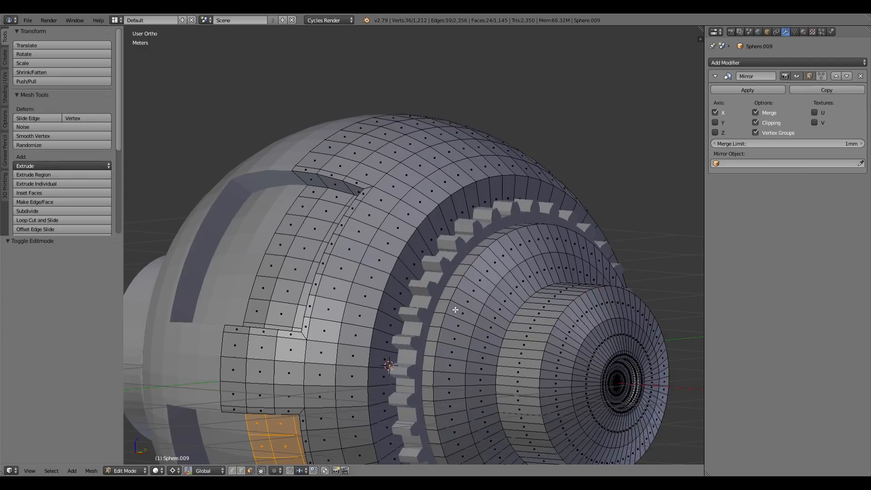
In front-view wireframe with vertex selection, add two evenly spaced loop cuts to the side cylinder section under the gear
{"action": "key", "text": "KP_1"}
{"action": "middle_click_drag", "start_coordinate": [569, 301], "coordinate": [461, 236], "text": "shift"}
{"action": "key", "text": "ctrl+Tab"}
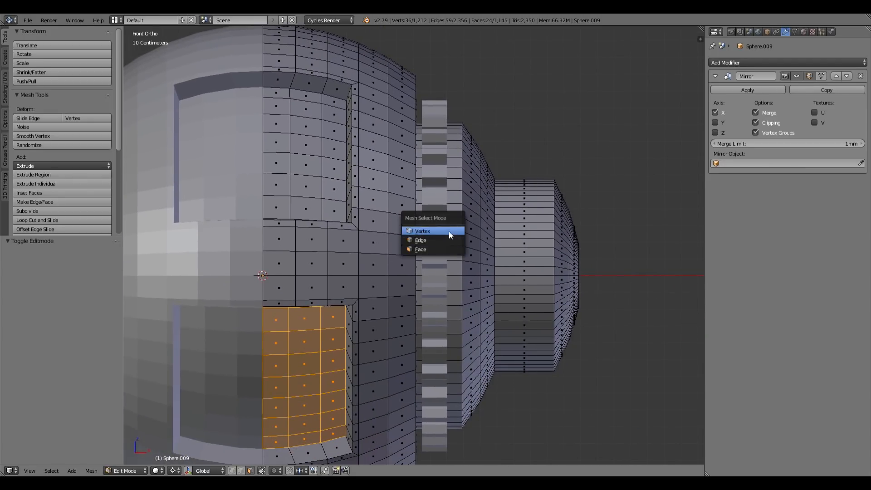
{"action": "left_click", "coordinate": [449, 231]}
{"action": "key", "text": "z"}
{"action": "middle_click_drag", "start_coordinate": [462, 192], "coordinate": [462, 179], "text": "shift"}
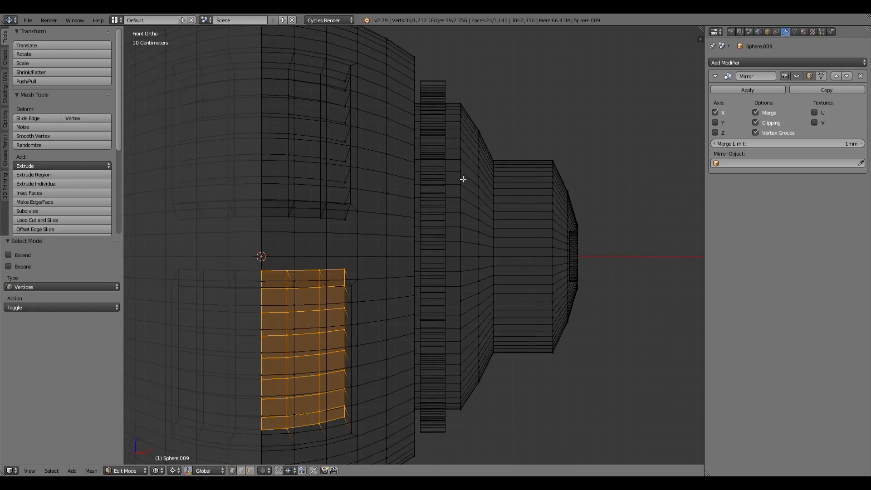
{"action": "key", "text": "a"}
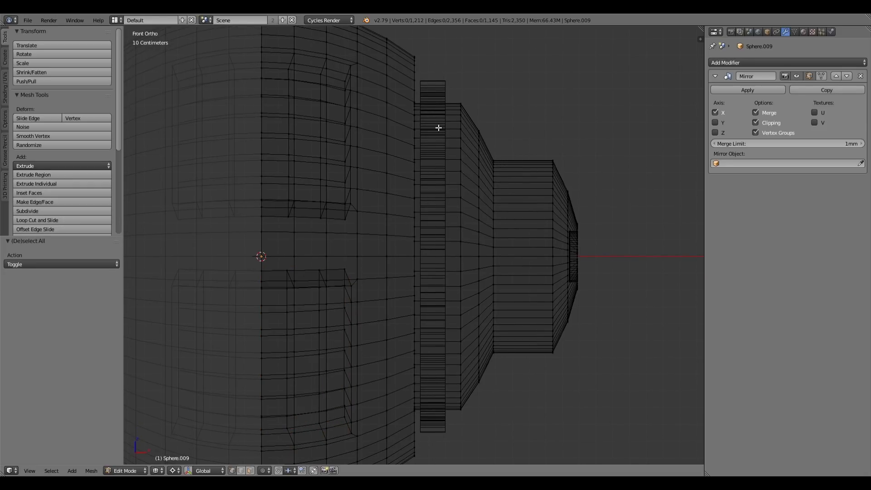
{"action": "key", "text": "ctrl+r"}
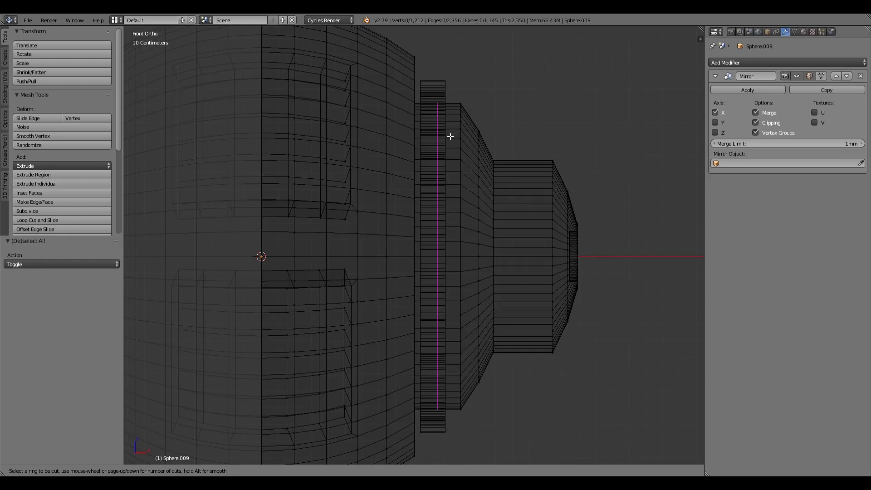
{"action": "scroll", "coordinate": [450, 136], "scroll_direction": "up", "scroll_amount": 1}
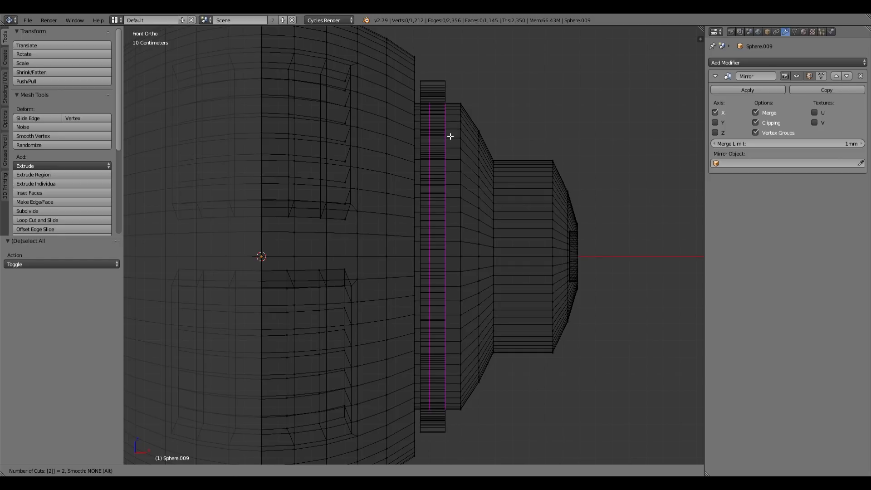
{"action": "left_click", "coordinate": [451, 136]}
{"action": "right_click", "coordinate": [450, 136]}
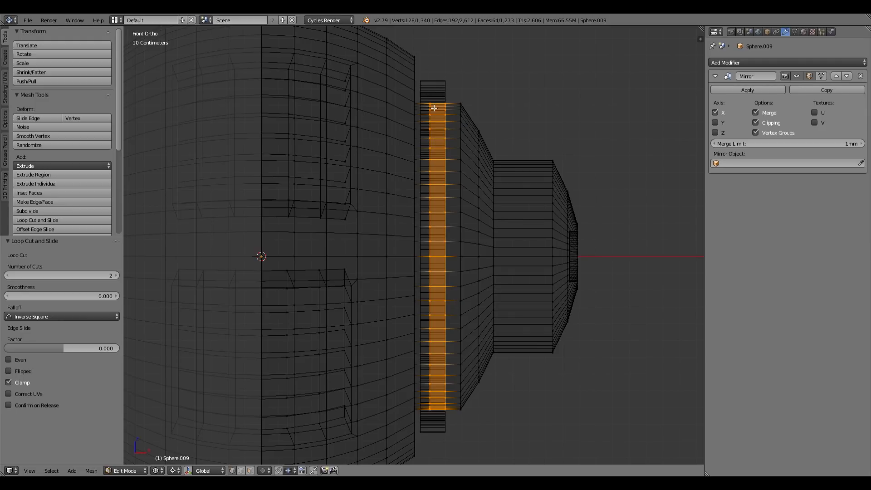
Box-select the new loop nearer the body and move it about 6.8 cm along X toward the body
{"action": "key", "text": "a"}
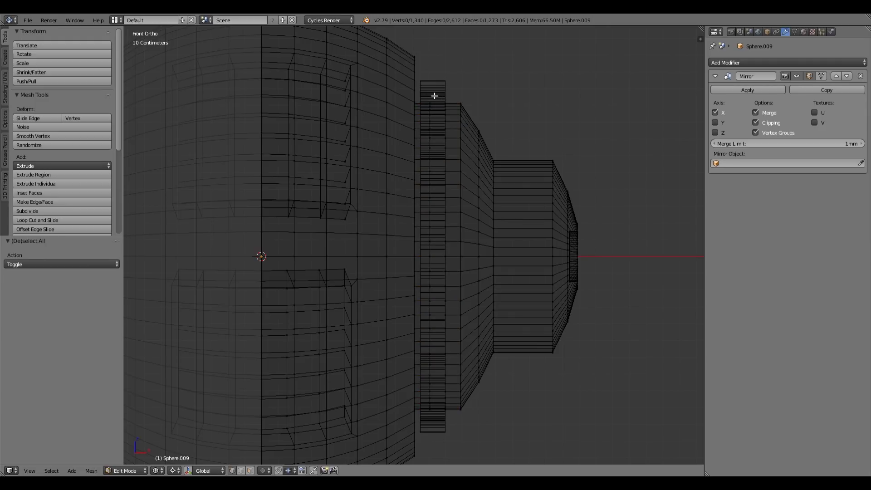
{"action": "key", "text": "b"}
{"action": "left_click_drag", "start_coordinate": [427, 82], "coordinate": [440, 447]}
{"action": "key", "text": "g"}
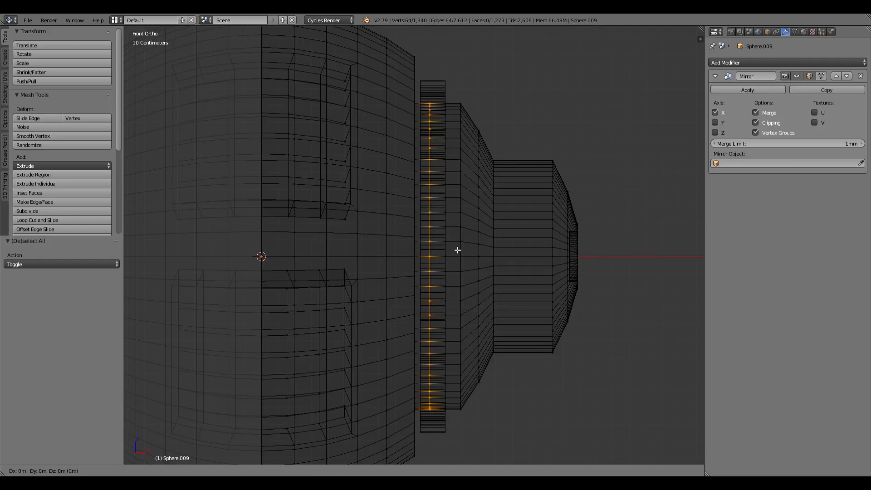
{"action": "key", "text": "x"}
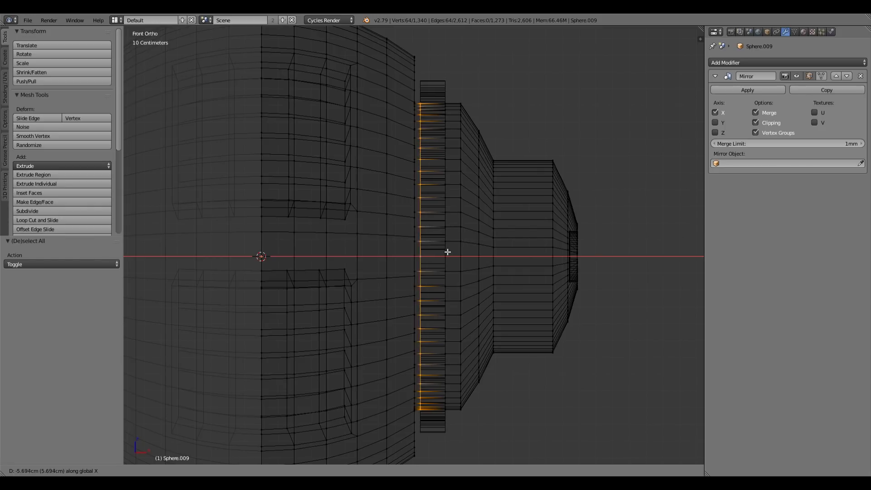
{"action": "left_click", "coordinate": [446, 252]}
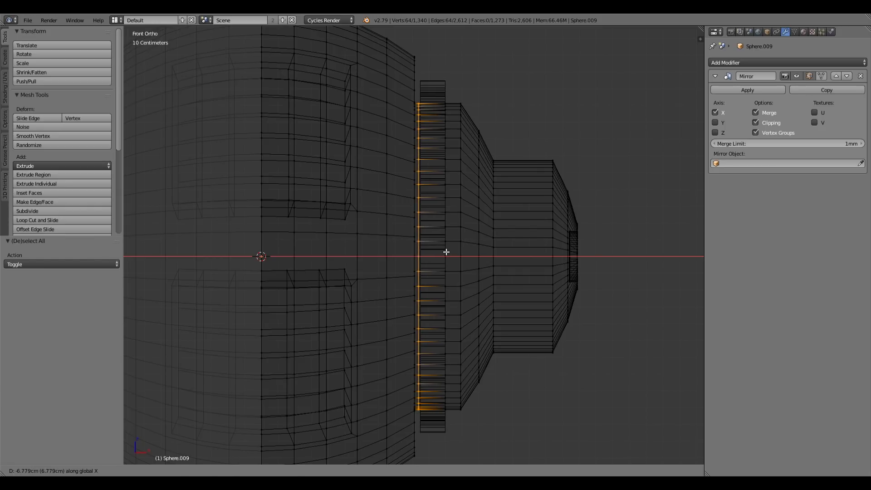
Box-select the outer new loop beside the gear and move it 1.9 cm along X away from the body
{"action": "left_click_drag", "start_coordinate": [434, 74], "coordinate": [455, 443]}
{"action": "key", "text": "g"}
{"action": "key", "text": "x"}
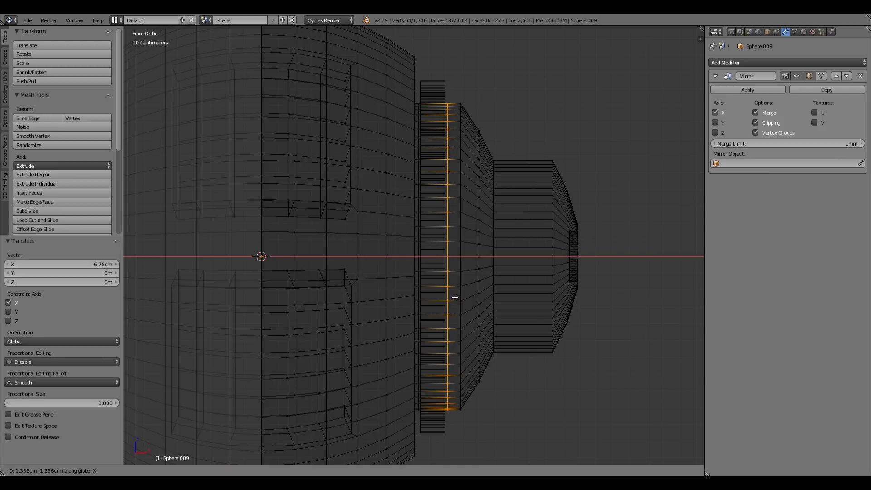
{"action": "left_click", "coordinate": [455, 297]}
{"action": "mouse_move", "coordinate": [471, 174]}
{"action": "middle_mouse_down"}
{"action": "mouse_move", "coordinate": [457, 205]}
{"action": "mouse_move", "coordinate": [432, 171]}
{"action": "middle_mouse_up"}
{"action": "key", "text": "z"}
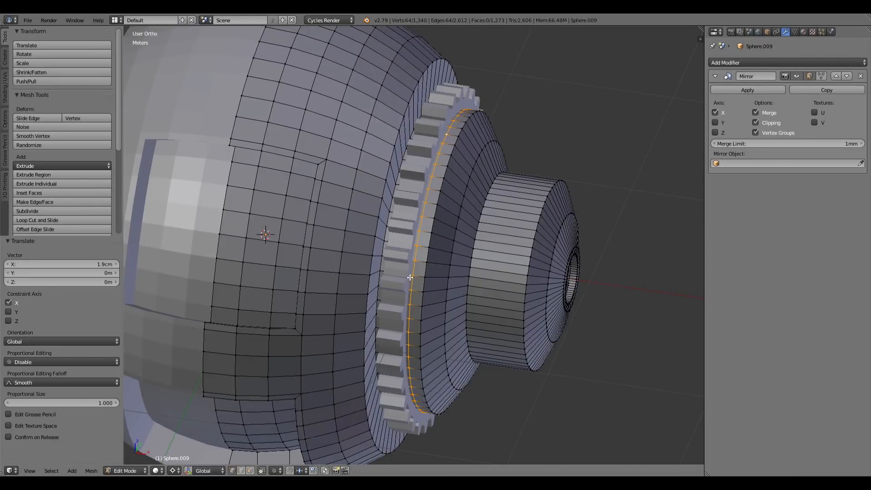
Select the full ring of faces between the two new loops under the gear using an edge ring and vertex selection
{"action": "key", "text": "z"}
{"action": "middle_click_drag", "start_coordinate": [408, 267], "coordinate": [407, 269]}
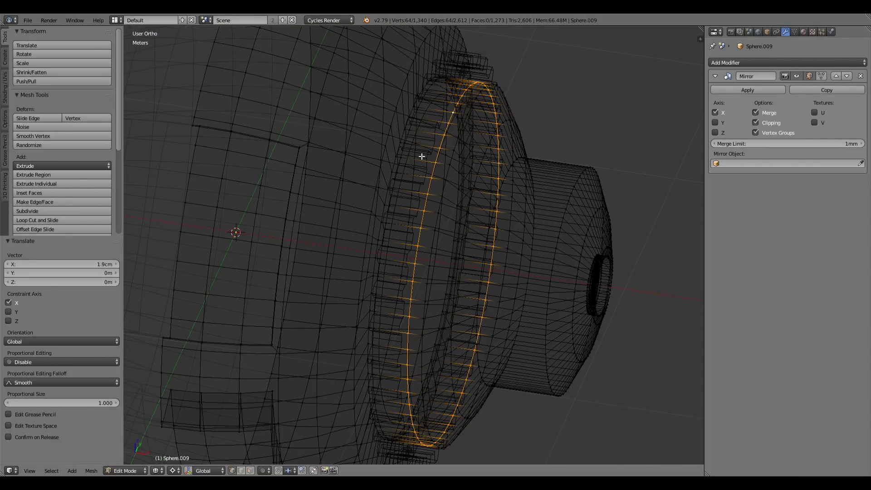
{"action": "key", "text": "a"}
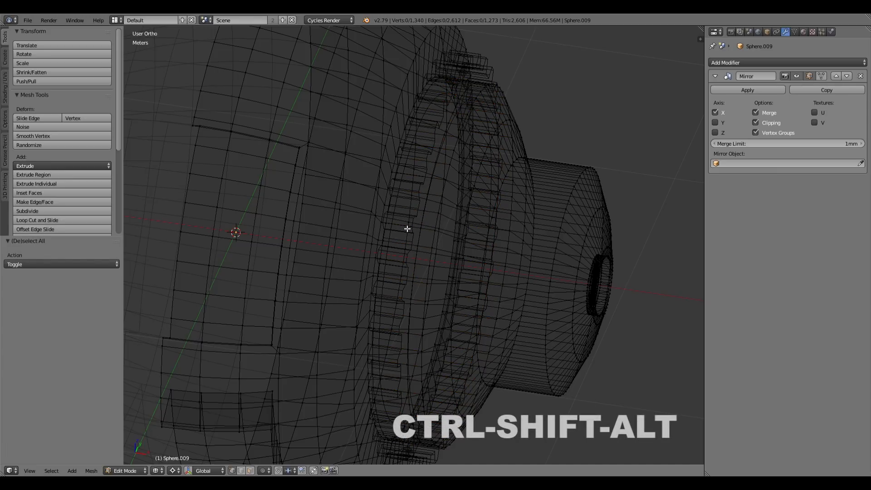
{"action": "left_click", "coordinate": [409, 231], "text": "ctrl+alt+shift"}
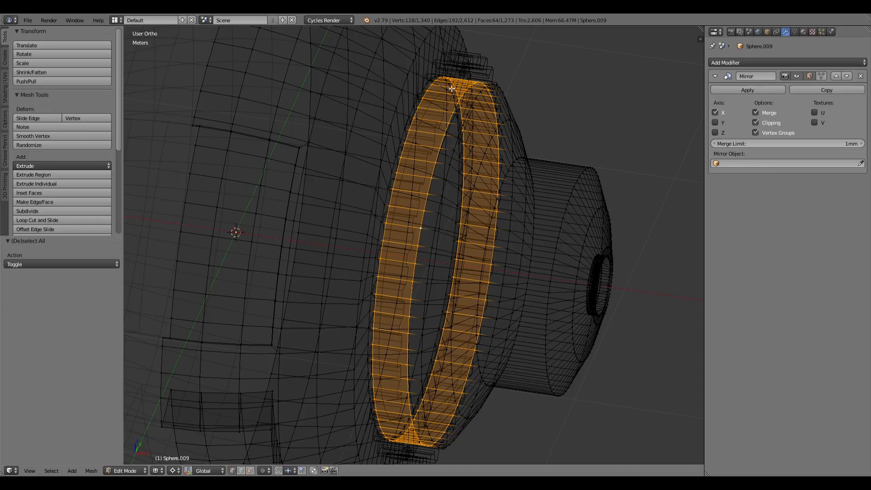
{"action": "key", "text": "ctrl+Tab"}
{"action": "left_click", "coordinate": [404, 251]}
{"action": "key", "text": "a"}
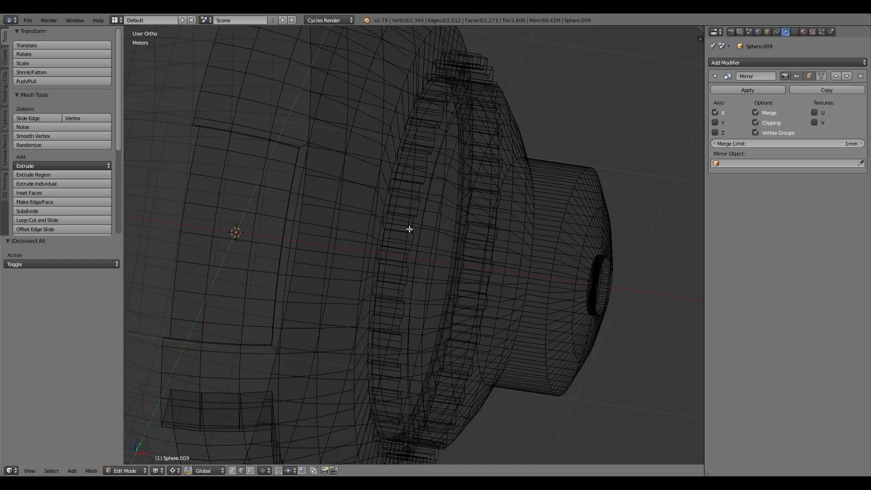
{"action": "right_click", "coordinate": [409, 229], "text": "ctrl+alt"}
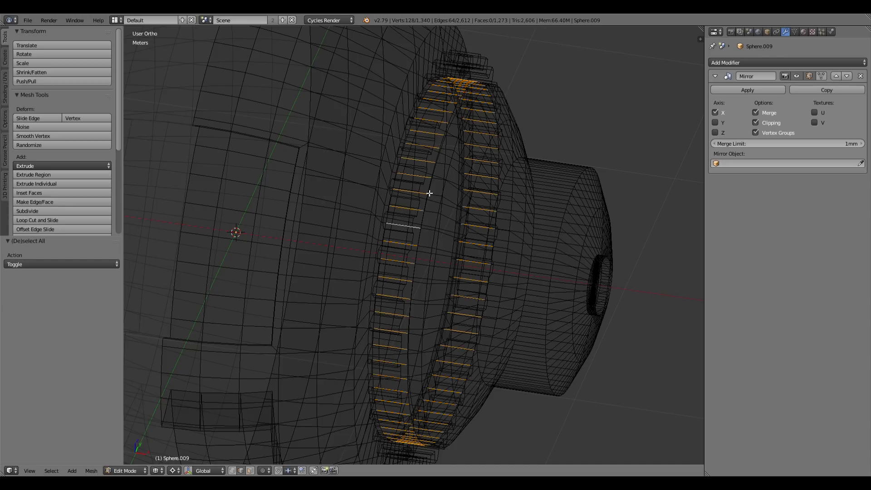
{"action": "key", "text": "ctrl+Tab"}
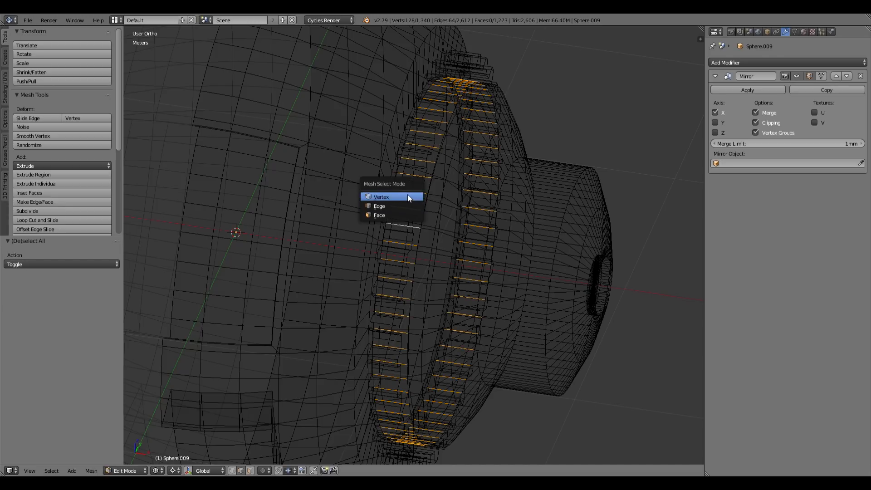
{"action": "left_click", "coordinate": [409, 196]}
Extrude the selected face ring and scale it inward to 0.919 in Y and Z only, cutting a groove under the gear
{"action": "key", "text": "e"}
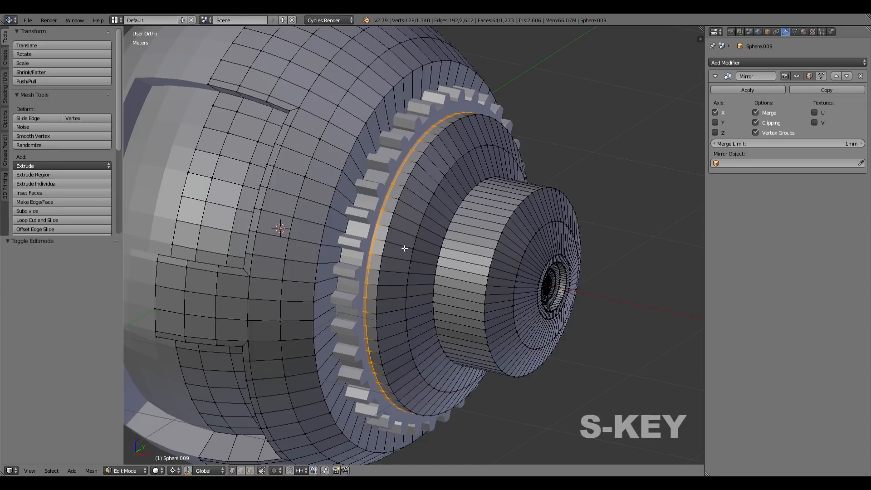
{"action": "key", "text": "e"}
{"action": "key", "text": "s"}
{"action": "key", "text": "z"}
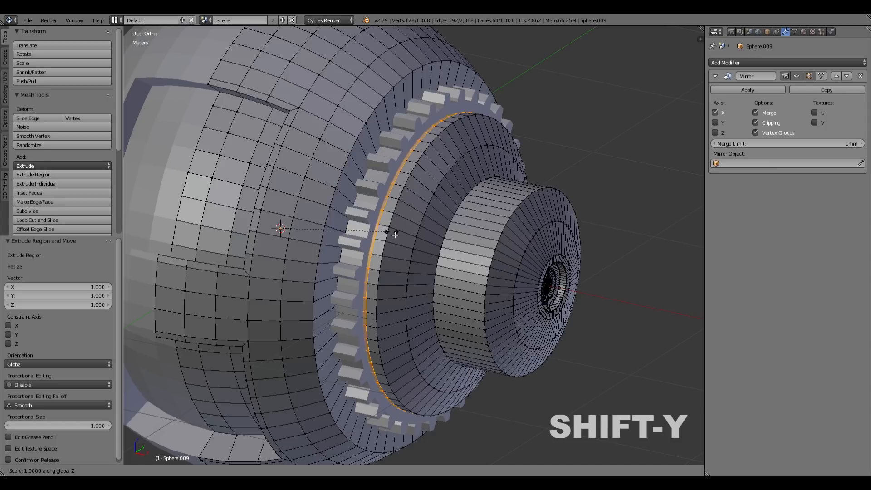
{"action": "key", "text": "shift+y"}
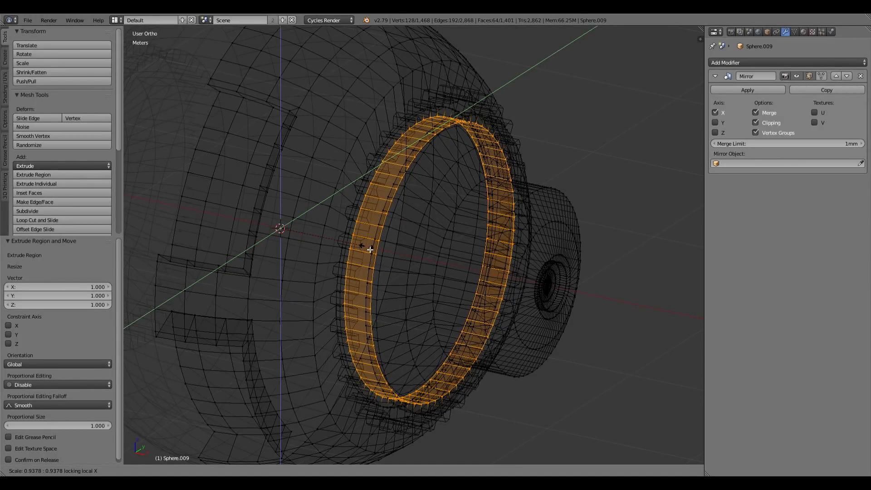
{"action": "left_click", "coordinate": [370, 249]}
In front-view wireframe, box-select the groove's outer wall vertices and move them about 8 mm along X away from the body
{"action": "key", "text": "z"}
{"action": "mouse_move", "coordinate": [371, 249]}
{"action": "middle_mouse_down"}
{"action": "mouse_move", "coordinate": [414, 206]}
{"action": "mouse_move", "coordinate": [422, 218]}
{"action": "middle_mouse_up"}
{"action": "key", "text": "KP_1"}
{"action": "scroll", "coordinate": [455, 245], "scroll_direction": "up", "scroll_amount": 5}
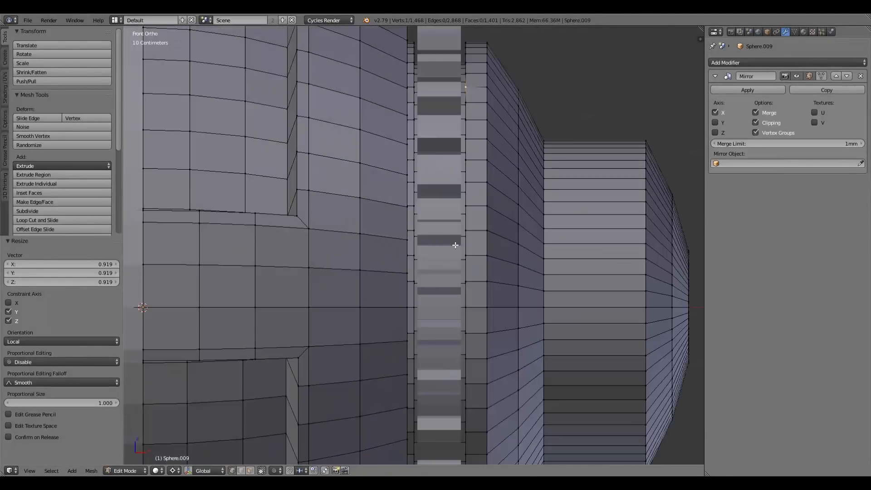
{"action": "key", "text": "z"}
{"action": "scroll", "coordinate": [461, 233], "scroll_direction": "down", "scroll_amount": 2}
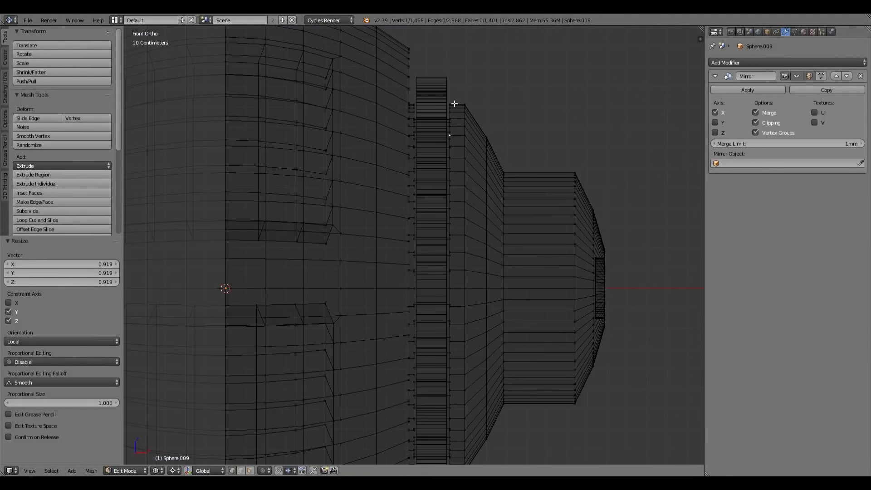
{"action": "scroll", "coordinate": [456, 118], "scroll_direction": "down", "scroll_amount": 1}
{"action": "key", "text": "b"}
{"action": "left_click_drag", "start_coordinate": [439, 110], "coordinate": [451, 459]}
{"action": "key", "text": "g"}
{"action": "key", "text": "x"}
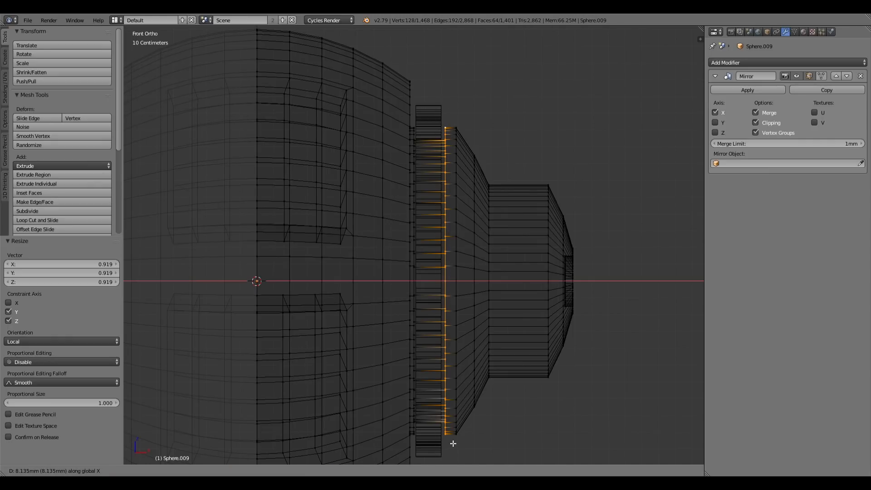
{"action": "left_click", "coordinate": [453, 443]}
Leave the body mesh, select the gear and move its geometry 8.13 mm along X within the groove
{"action": "key", "text": "Tab"}
{"action": "right_click", "coordinate": [435, 128]}
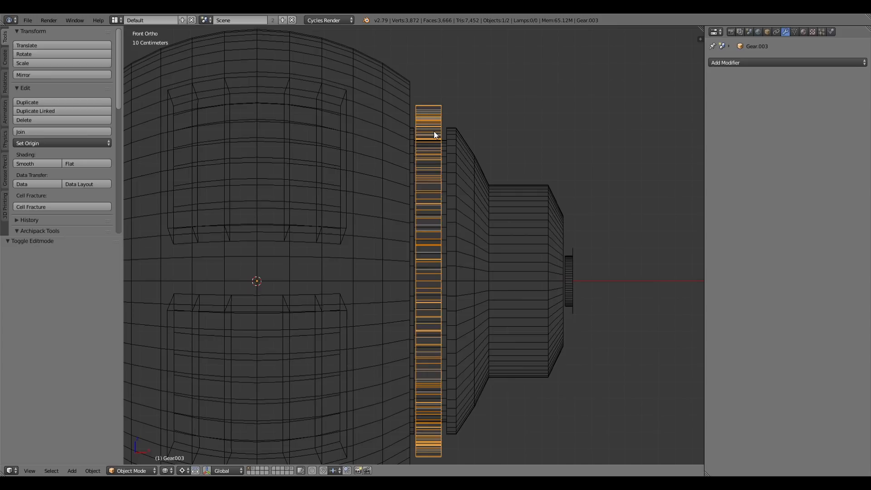
{"action": "key", "text": "Tab"}
{"action": "key", "text": "g"}
{"action": "key", "text": "x"}
{"action": "left_click", "coordinate": [436, 136]}
{"action": "key", "text": "Tab"}
{"action": "key", "text": "z"}
{"action": "middle_click_drag", "start_coordinate": [436, 135], "coordinate": [470, 210]}
{"action": "middle_click_drag", "start_coordinate": [443, 249], "coordinate": [445, 218]}
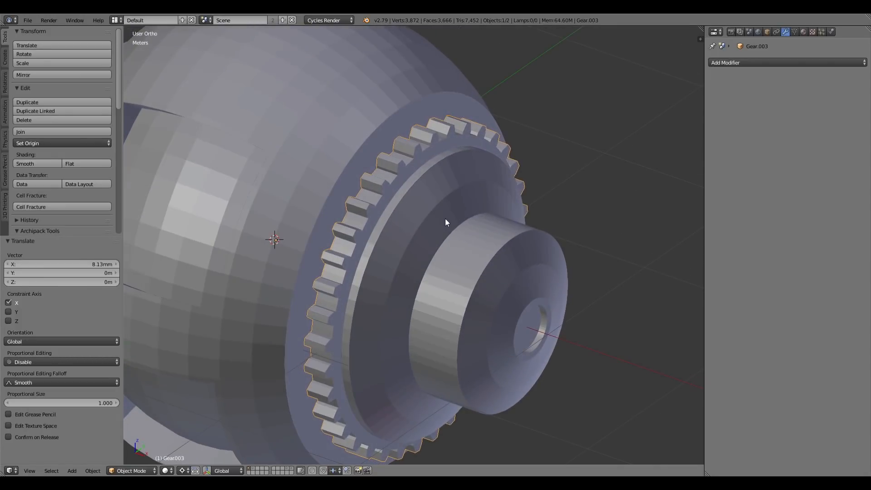
Select all of the gear's geometry and scale it uniformly to 0.92 about the median point
{"action": "key", "text": "Tab"}
{"action": "key", "text": "a"}
{"action": "key", "text": "a"}
{"action": "key", "text": "a"}
{"action": "key", "text": "a"}
{"action": "left_click", "coordinate": [183, 471]}
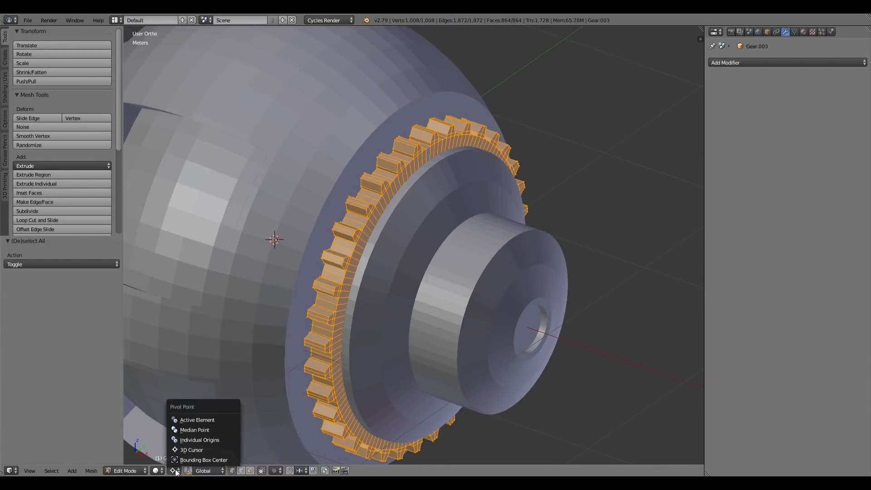
{"action": "left_click", "coordinate": [187, 431]}
{"action": "key", "text": "s"}
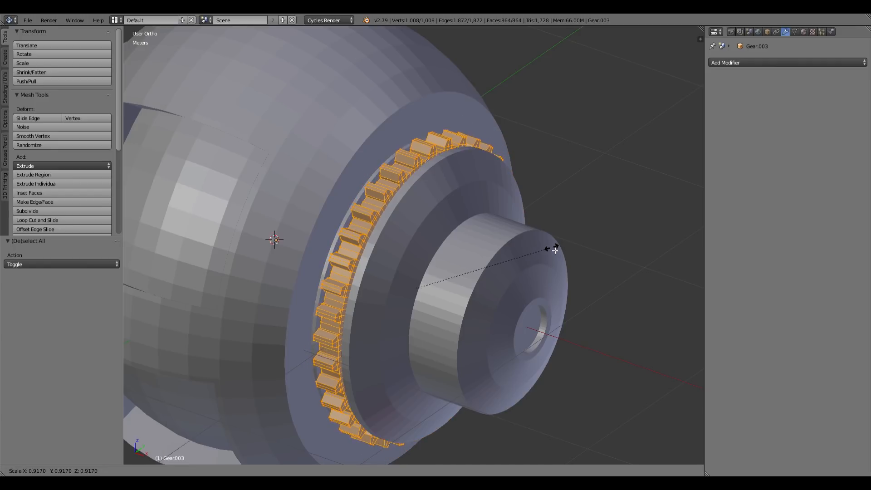
{"action": "left_click", "coordinate": [555, 250]}
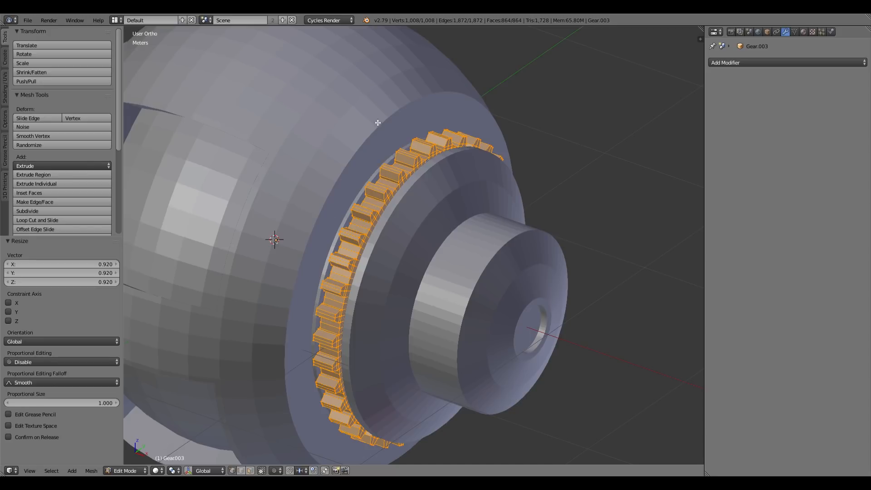
In front-view wireframe, box-select only the gear vertices on the side facing the body
{"action": "key", "text": "KP_1"}
{"action": "key", "text": "z"}
{"action": "key", "text": "a"}
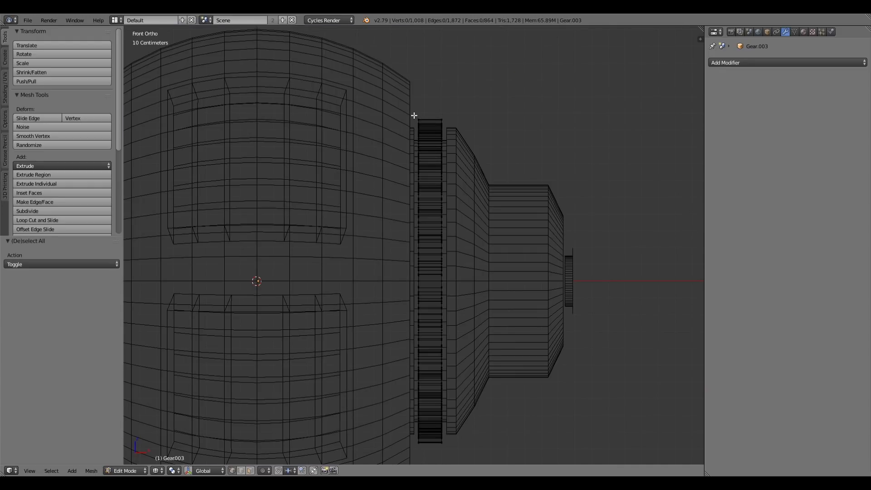
{"action": "key", "text": "b"}
{"action": "left_click_drag", "start_coordinate": [399, 90], "coordinate": [429, 470]}
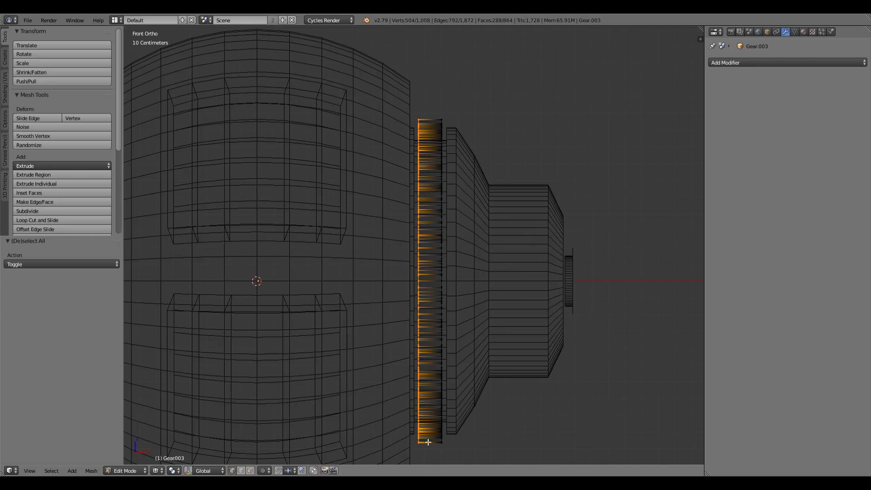
In right view, circle-deselect the gear's ring and tooth bases, keeping only the tooth tip vertices selected
{"action": "key", "text": "KP_3"}
{"action": "key", "text": "c"}
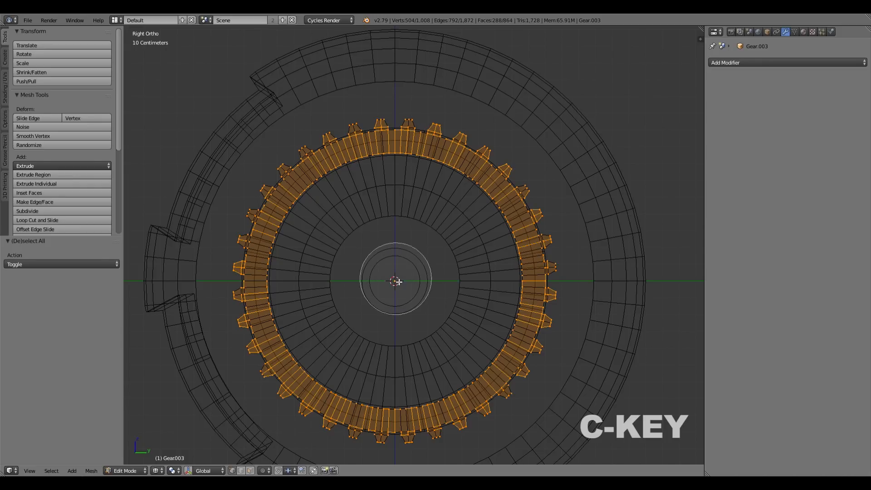
{"action": "scroll", "coordinate": [397, 281], "scroll_direction": "down", "scroll_amount": 15}
{"action": "scroll", "coordinate": [396, 281], "scroll_direction": "down", "scroll_amount": 3}
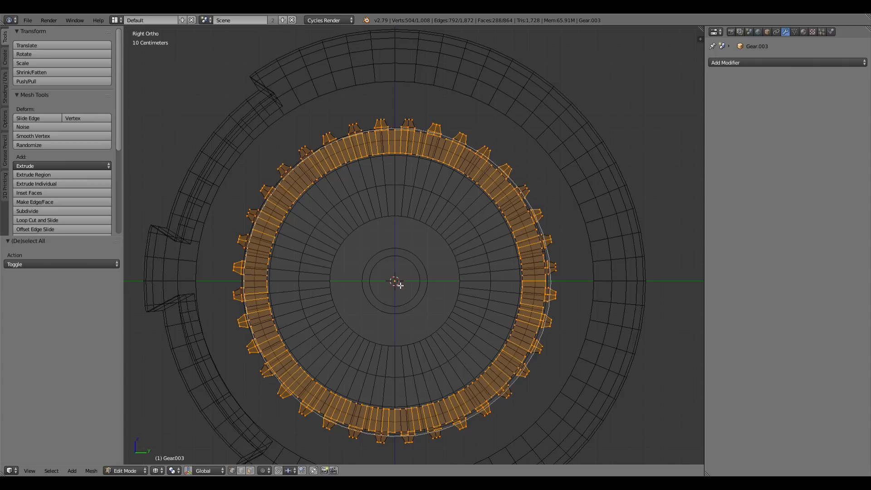
{"action": "scroll", "coordinate": [398, 286], "scroll_direction": "down", "scroll_amount": 1}
{"action": "scroll", "coordinate": [398, 285], "scroll_direction": "up", "scroll_amount": 1}
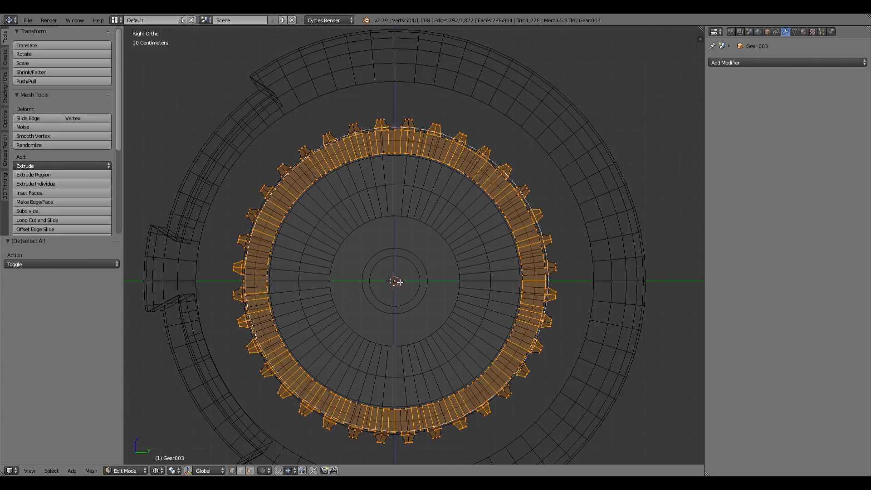
{"action": "middle_click", "coordinate": [402, 281]}
{"action": "middle_click_drag", "start_coordinate": [401, 281], "coordinate": [394, 281]}
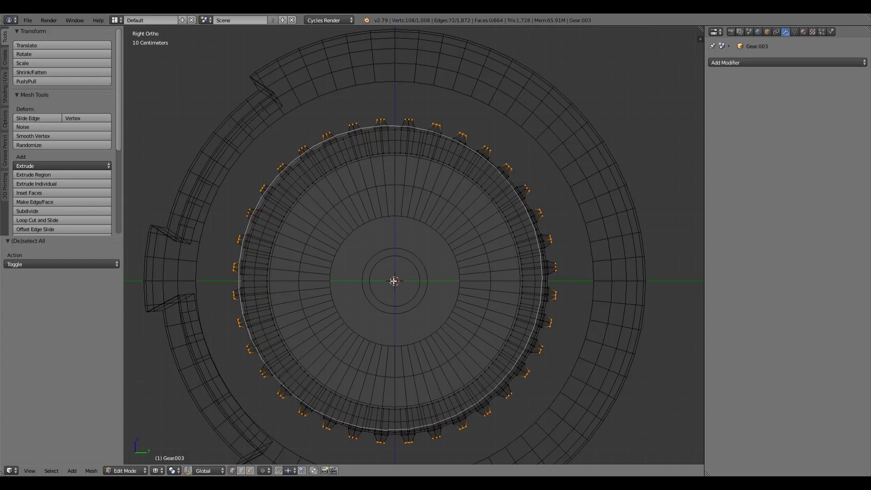
{"action": "right_click", "coordinate": [391, 277]}
Scale the selected tooth tips on the body side to 1.061 so the gear teeth slant, and leave the gear's mesh editing
{"action": "middle_click_drag", "start_coordinate": [363, 252], "coordinate": [414, 266]}
{"action": "key", "text": "z"}
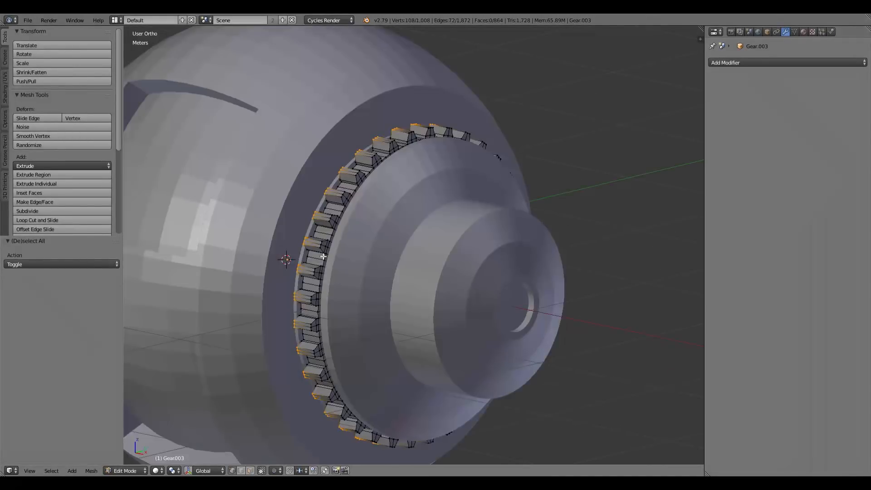
{"action": "key", "text": "s"}
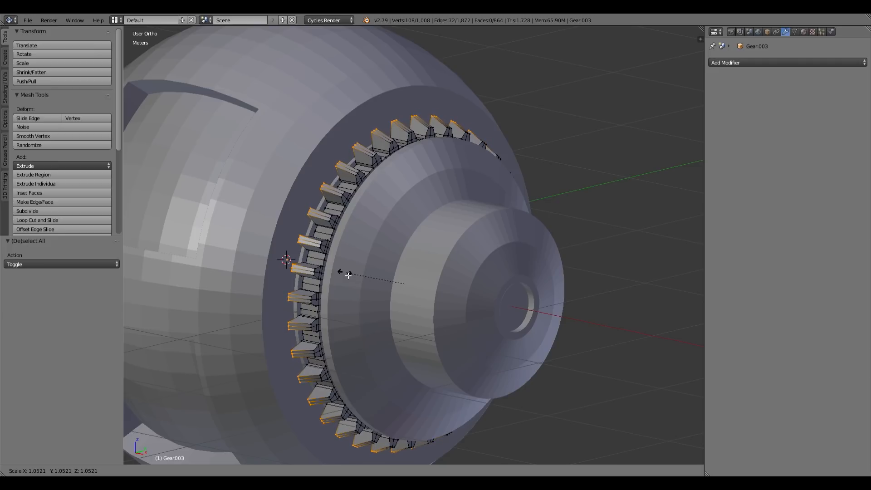
{"action": "left_click", "coordinate": [348, 274]}
{"action": "key", "text": "KP_1"}
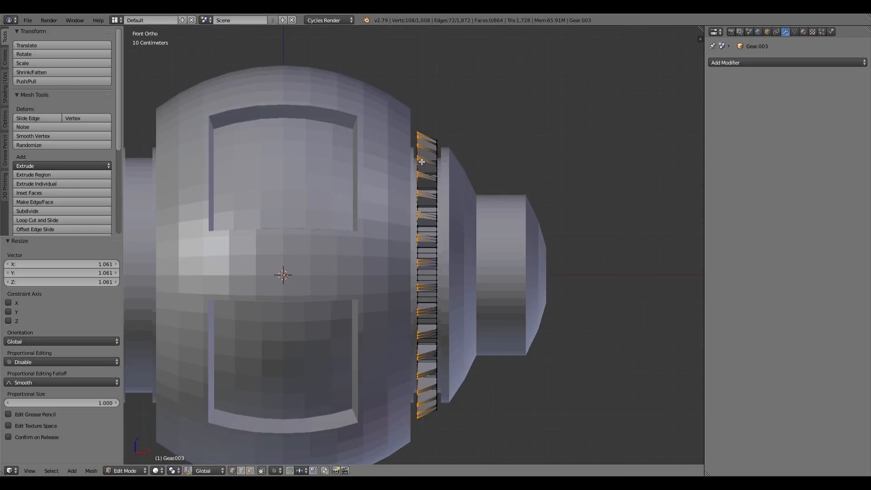
{"action": "key", "text": "Tab"}
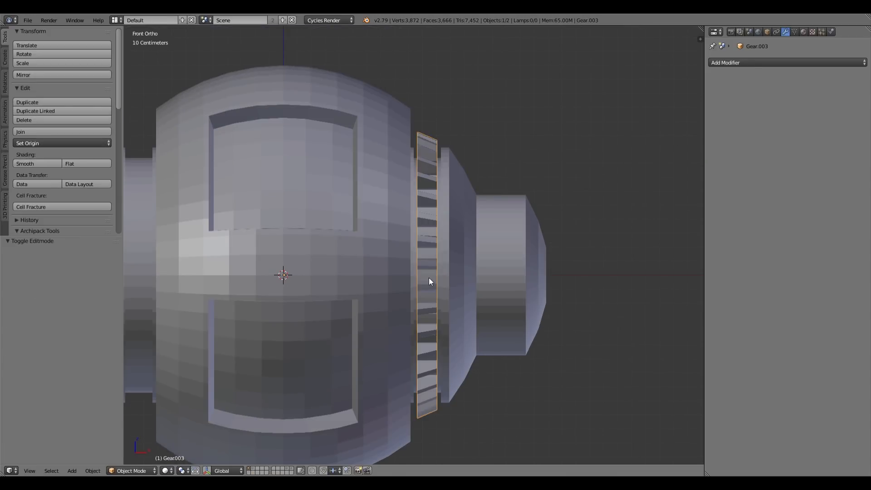
Examine the finished pod on layer 2, including its thruster cylinders and rods, against the current model on layer 1
{"action": "scroll", "coordinate": [431, 269], "scroll_direction": "down", "scroll_amount": 2}
{"action": "key", "text": "a"}
{"action": "middle_click_drag", "start_coordinate": [431, 269], "coordinate": [526, 249], "text": "shift"}
{"action": "scroll", "coordinate": [526, 250], "scroll_direction": "down", "scroll_amount": 1}
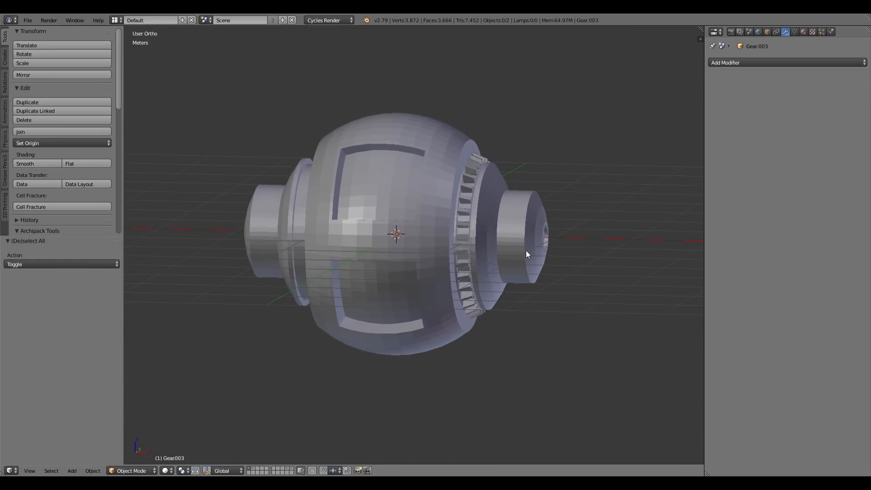
{"action": "key", "text": "2"}
{"action": "scroll", "coordinate": [489, 269], "scroll_direction": "up", "scroll_amount": 4}
{"action": "middle_click_drag", "start_coordinate": [469, 254], "coordinate": [372, 304]}
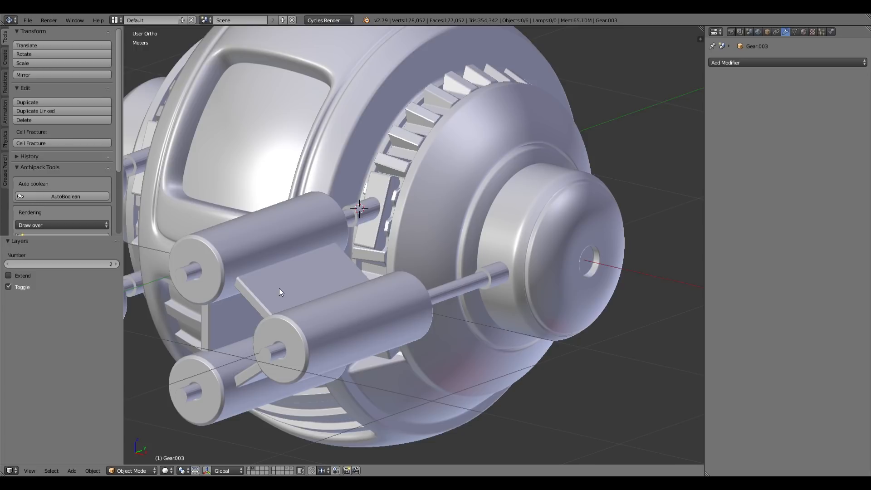
{"action": "middle_click_drag", "start_coordinate": [311, 333], "coordinate": [254, 293]}
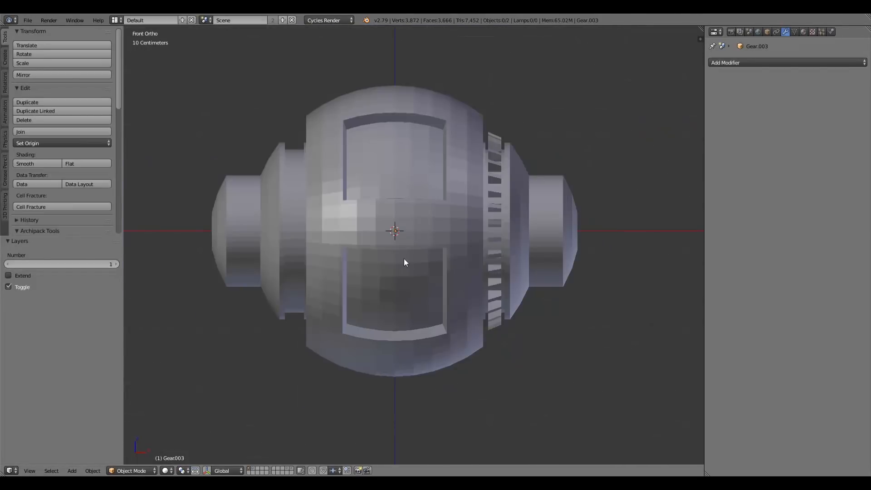
{"action": "scroll", "coordinate": [404, 258], "scroll_direction": "down", "scroll_amount": 2}
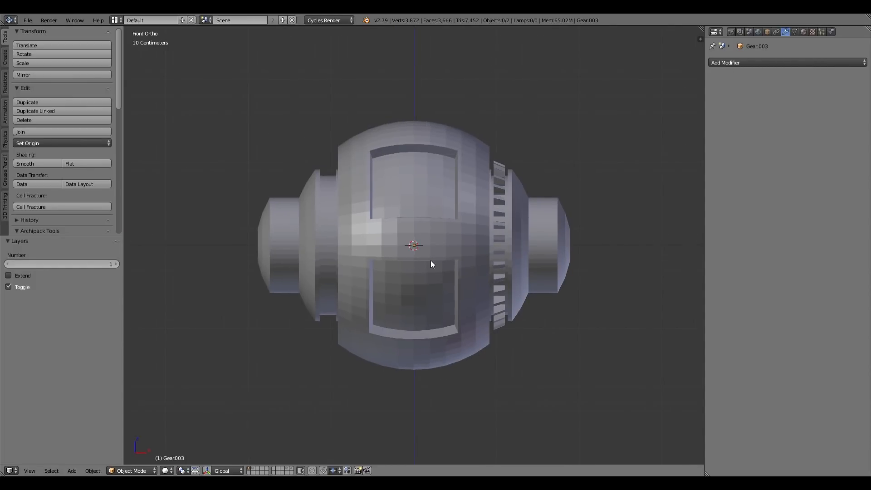
{"action": "middle_click_drag", "start_coordinate": [437, 262], "coordinate": [375, 251], "text": "shift"}
{"action": "key", "text": "z"}
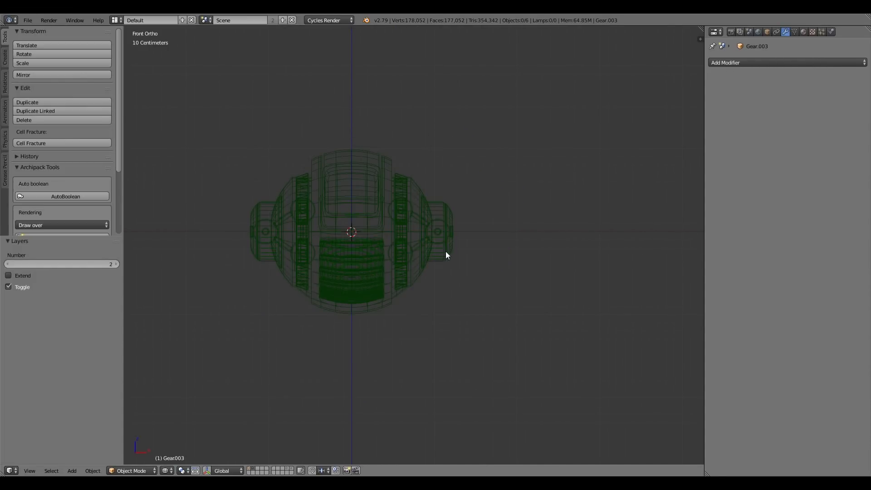
{"action": "key", "text": "z"}
{"action": "middle_click_drag", "start_coordinate": [437, 246], "coordinate": [418, 262]}
{"action": "scroll", "coordinate": [417, 262], "scroll_direction": "up", "scroll_amount": 2}
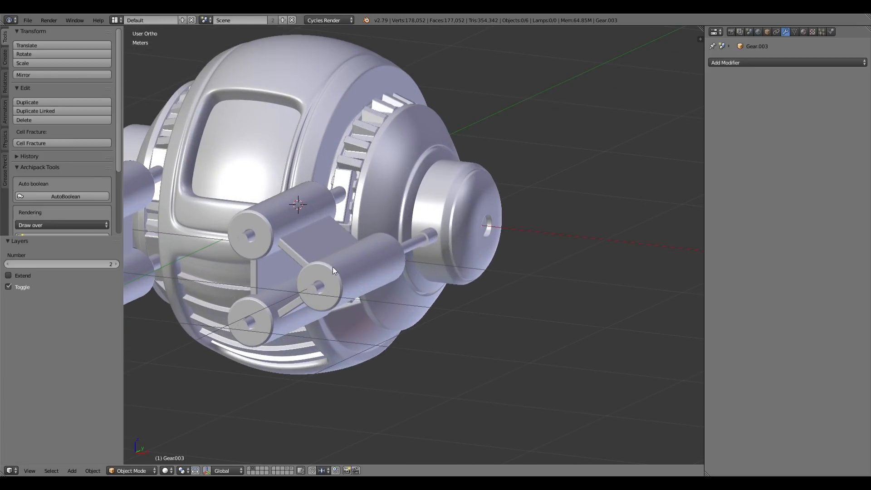
Study the reference pod's thruster cylinders, connecting plates and stepped rods on layer 2, then return to layer 1 in front view
{"action": "scroll", "coordinate": [384, 295], "scroll_direction": "up", "scroll_amount": 1}
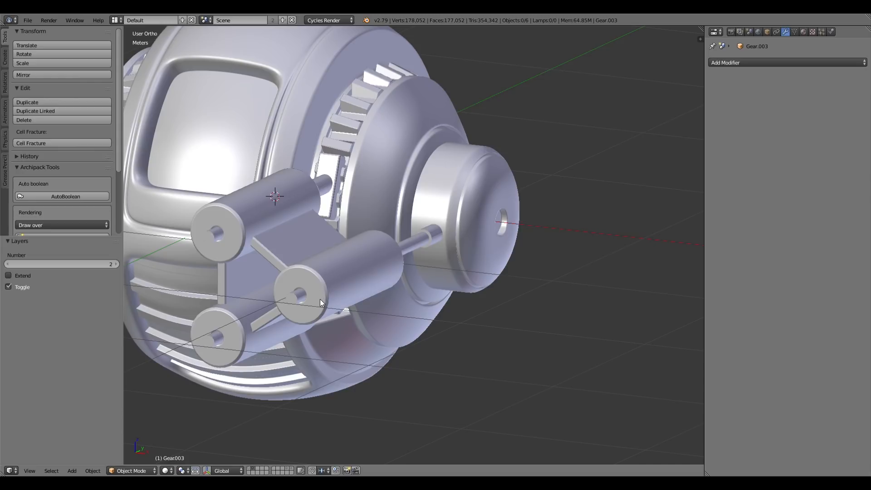
{"action": "scroll", "coordinate": [334, 269], "scroll_direction": "up", "scroll_amount": 2}
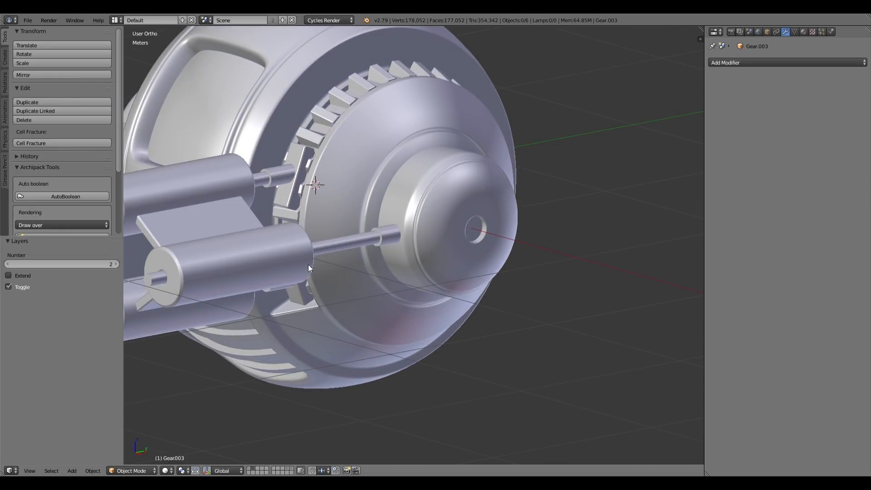
{"action": "middle_click_drag", "start_coordinate": [309, 264], "coordinate": [339, 260]}
{"action": "scroll", "coordinate": [339, 260], "scroll_direction": "up", "scroll_amount": 2}
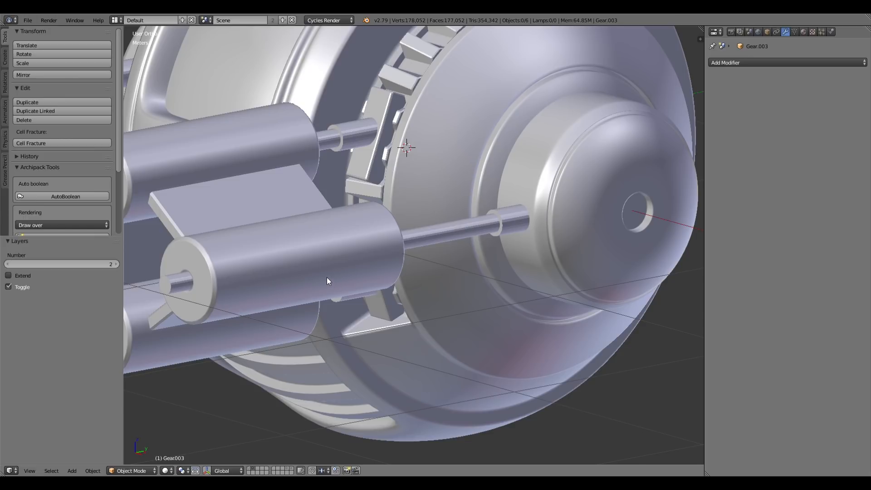
{"action": "scroll", "coordinate": [327, 277], "scroll_direction": "down", "scroll_amount": 1}
{"action": "middle_click_drag", "start_coordinate": [303, 267], "coordinate": [388, 279], "text": "shift"}
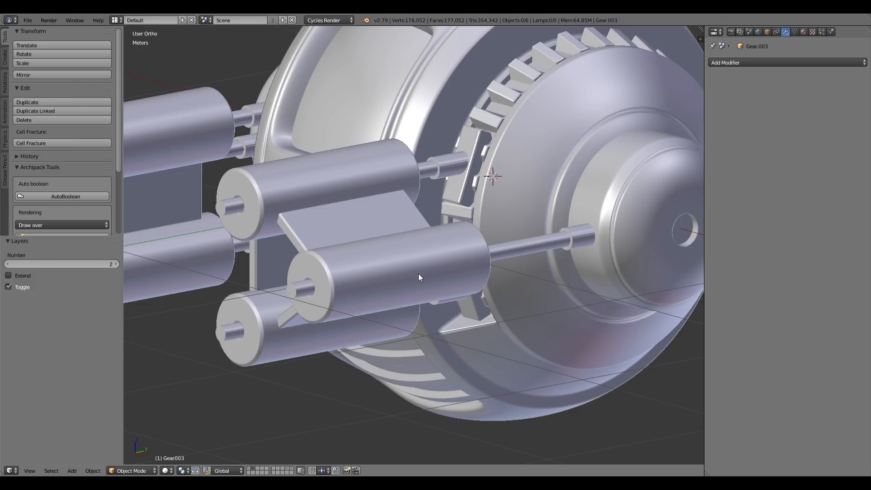
{"action": "key", "text": "1"}
{"action": "key", "text": "KP_1"}
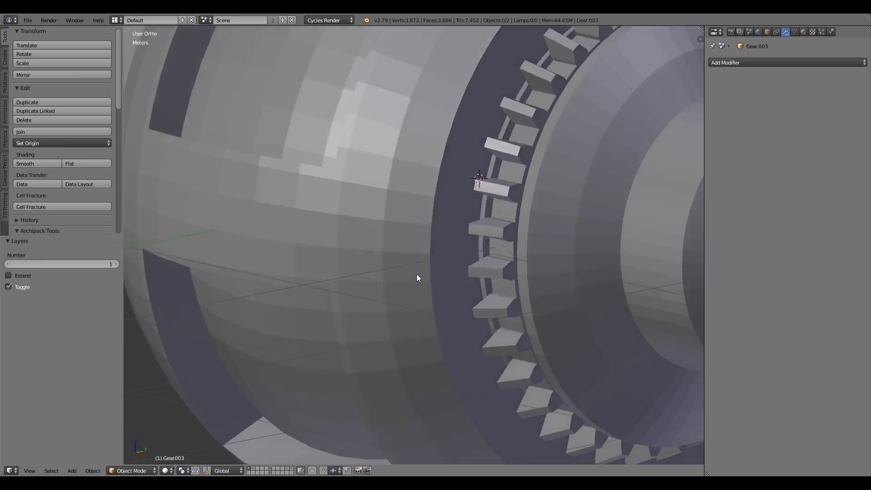
{"action": "scroll", "coordinate": [417, 278], "scroll_direction": "down", "scroll_amount": 4}
{"action": "middle_click_drag", "start_coordinate": [417, 281], "coordinate": [389, 277], "text": "shift"}
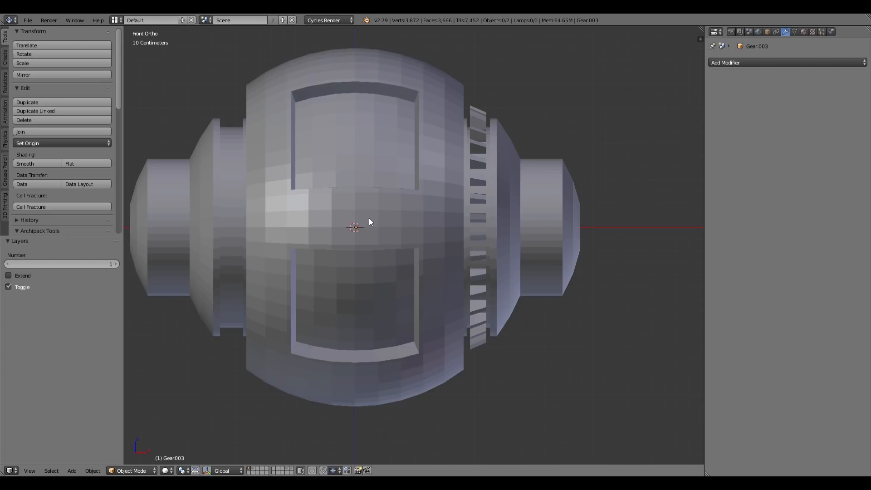
Switch to the empty layer 3 and add a mesh cylinder at the 3D cursor in front view
{"action": "key", "text": "3"}
{"action": "middle_click_drag", "start_coordinate": [383, 227], "coordinate": [434, 219], "text": "shift"}
{"action": "key", "text": "shift+a"}
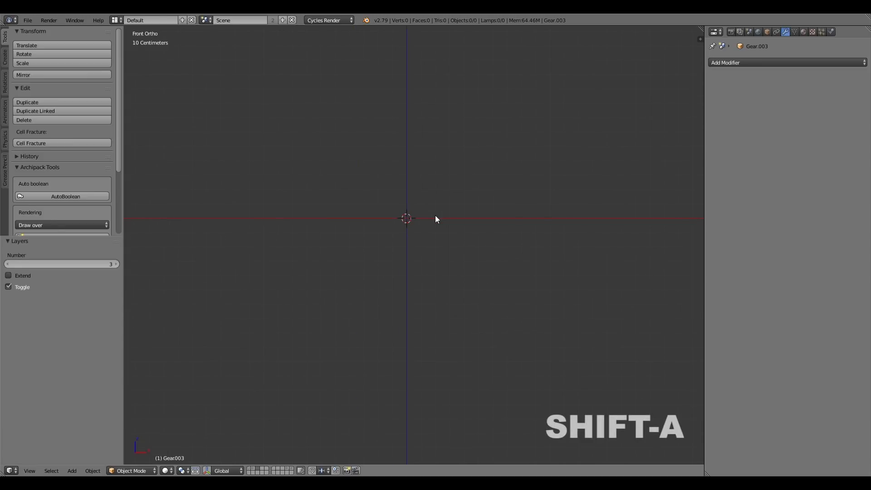
{"action": "key", "text": "shift+a"}
{"action": "mouse_move", "coordinate": [435, 215]}
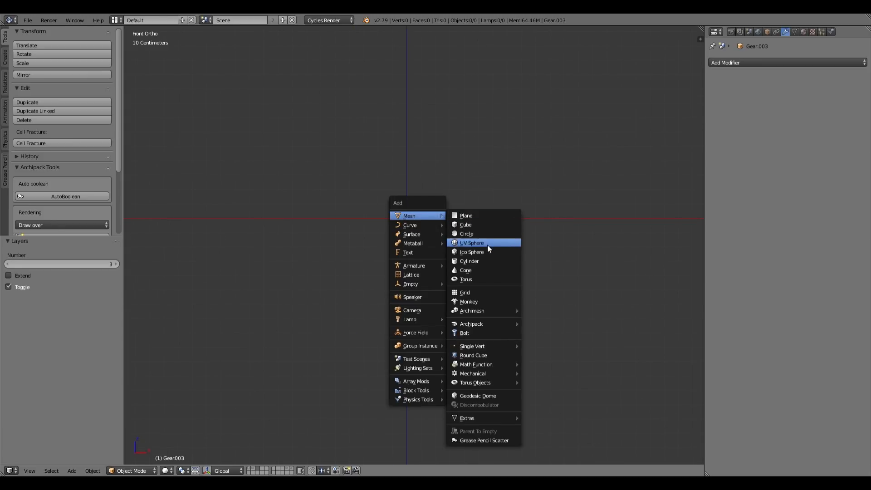
{"action": "left_click", "coordinate": [485, 260]}
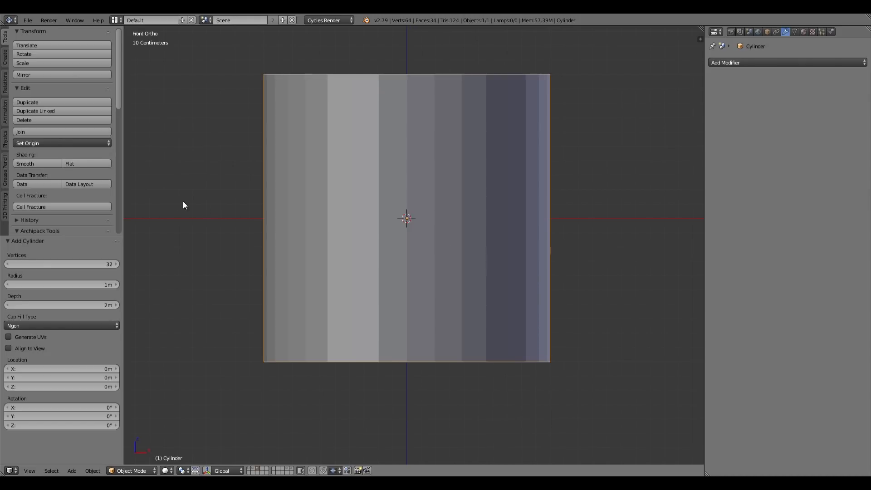
Set the new cylinder's radius to 0.05 m
{"action": "left_click", "coordinate": [104, 285]}
{"action": "type", "text": "0.05"}
{"action": "key", "text": "Return"}
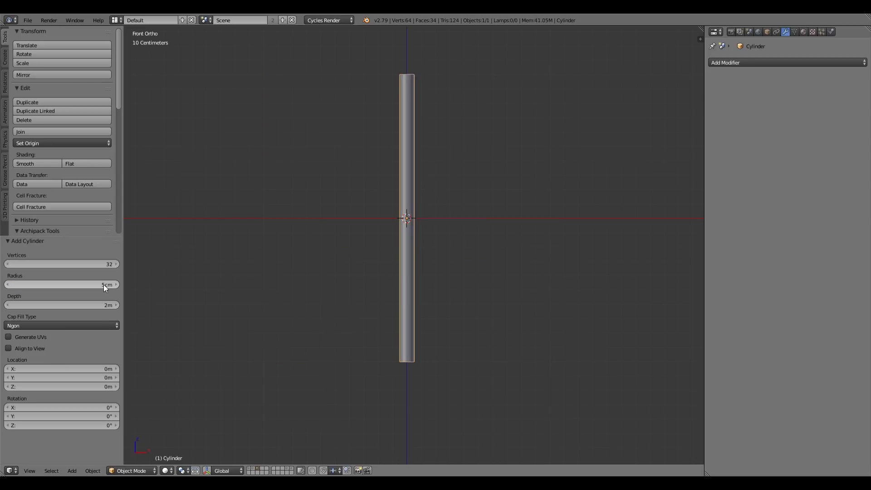
Set the cylinder's radius to 0.025 m, vertices to 24 and depth to 1 m, and align it to the view
{"action": "left_click", "coordinate": [105, 285]}
{"action": "key", "text": "BackSpace"}
{"action": "type", "text": "0.025"}
{"action": "key", "text": "Return"}
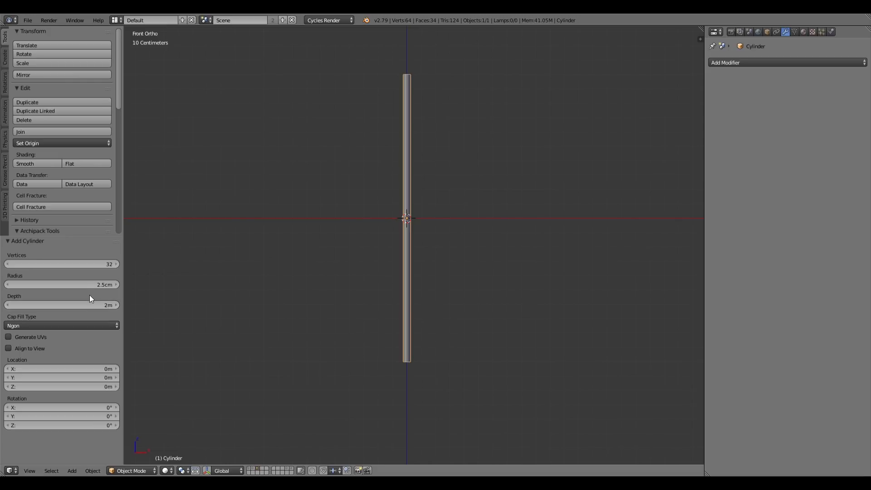
{"action": "left_click", "coordinate": [101, 264]}
{"action": "type", "text": "24"}
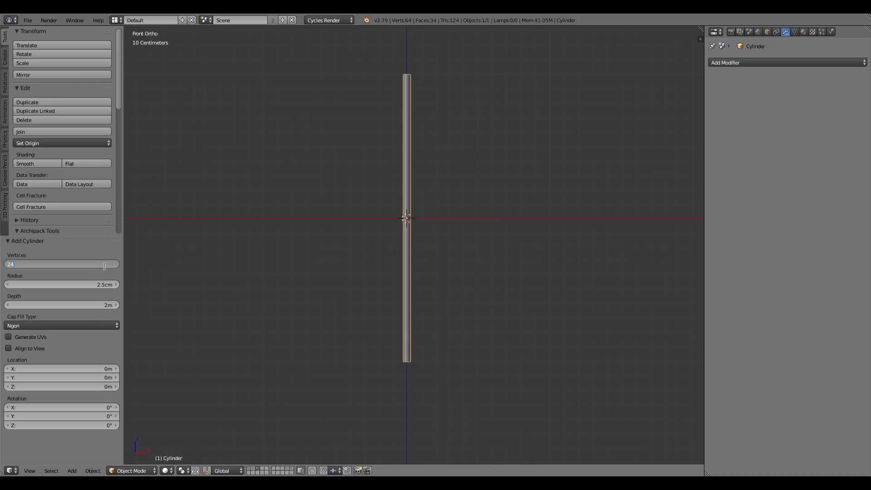
{"action": "key", "text": "Return"}
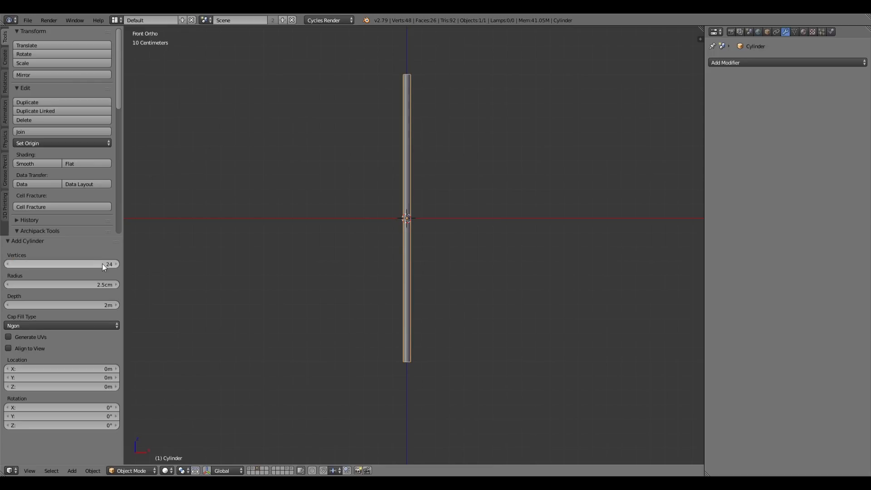
{"action": "left_click", "coordinate": [105, 304]}
{"action": "type", "text": "1"}
{"action": "key", "text": "Return"}
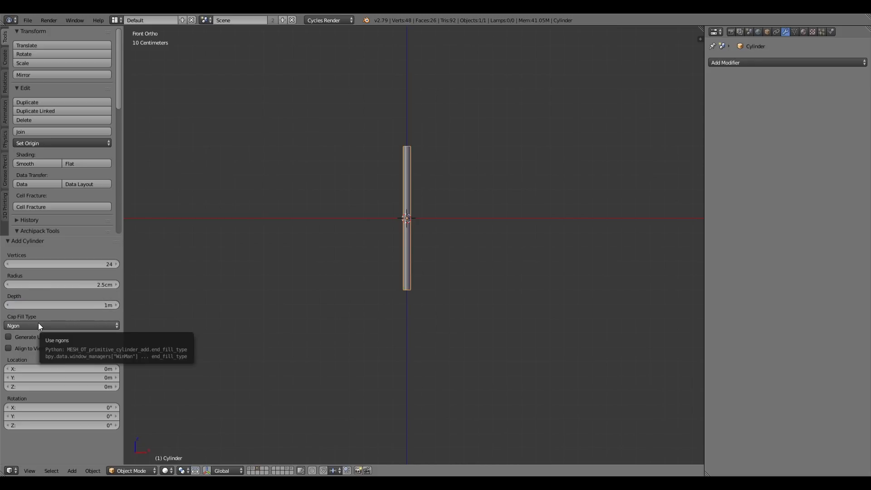
{"action": "left_click", "coordinate": [9, 348]}
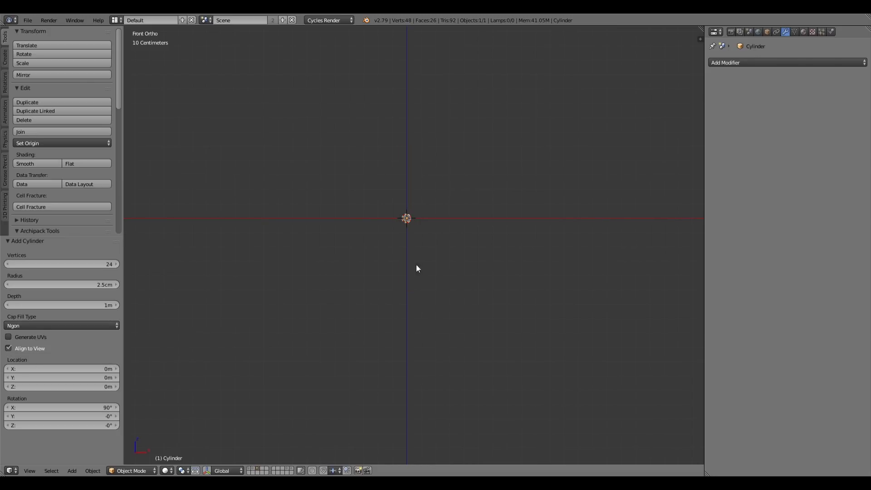
Enter mesh editing on the cylinder and cut one edge loop near its middle, slid toward the front end by a factor of -0.2
{"action": "scroll", "coordinate": [412, 239], "scroll_direction": "up", "scroll_amount": 5}
{"action": "middle_click_drag", "start_coordinate": [411, 205], "coordinate": [465, 254], "text": "shift"}
{"action": "key", "text": "Tab"}
{"action": "middle_click_drag", "start_coordinate": [464, 254], "coordinate": [412, 287]}
{"action": "middle_click_drag", "start_coordinate": [599, 263], "coordinate": [423, 299]}
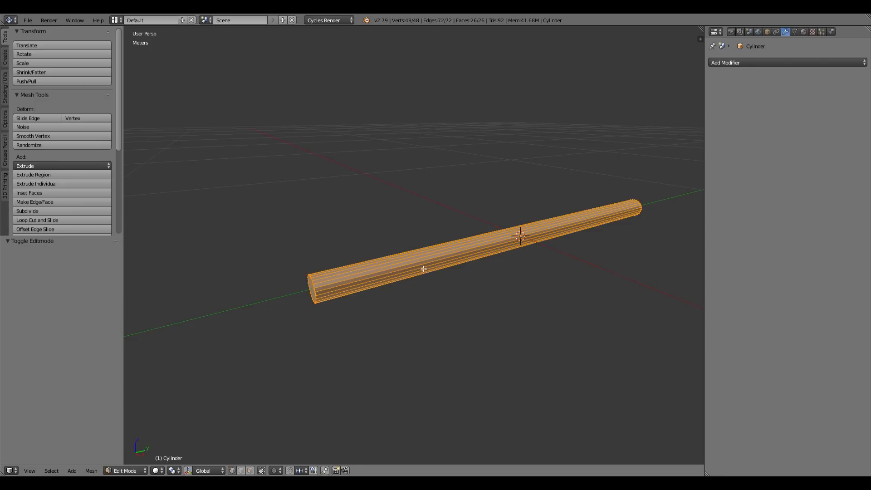
{"action": "key", "text": "a"}
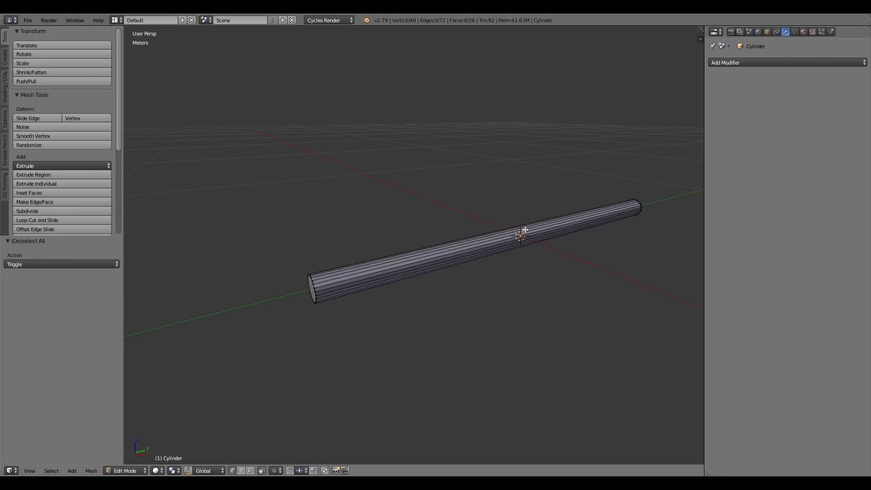
{"action": "key", "text": "ctrl+r"}
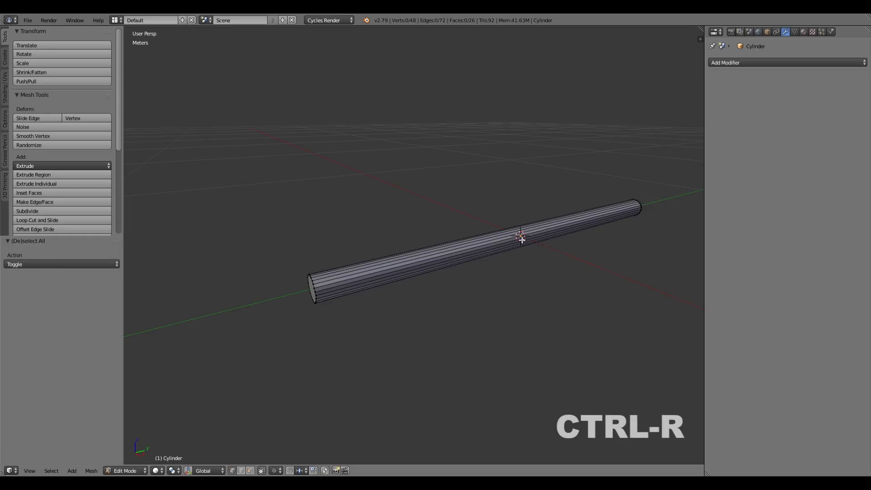
{"action": "left_click", "coordinate": [522, 239]}
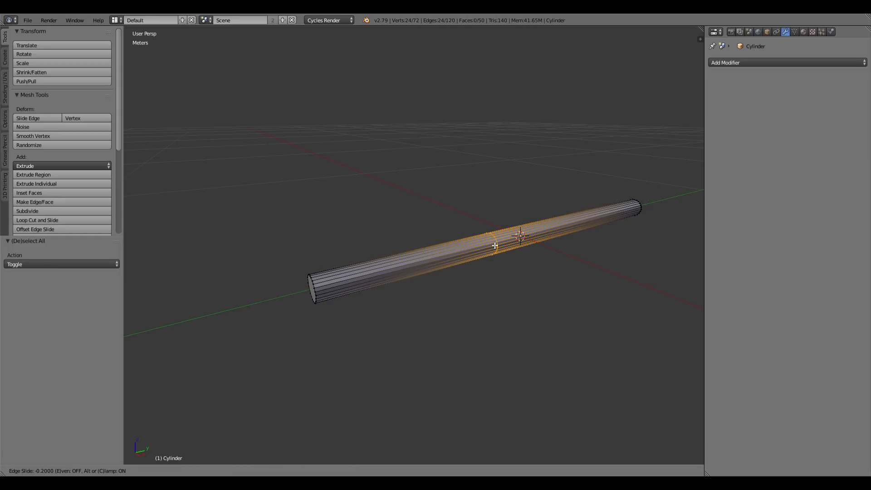
{"action": "left_click", "coordinate": [493, 246]}
Cut a second edge loop close to the cylinder's front end, with a slide factor of -0.93
{"action": "key", "text": "ctrl+r"}
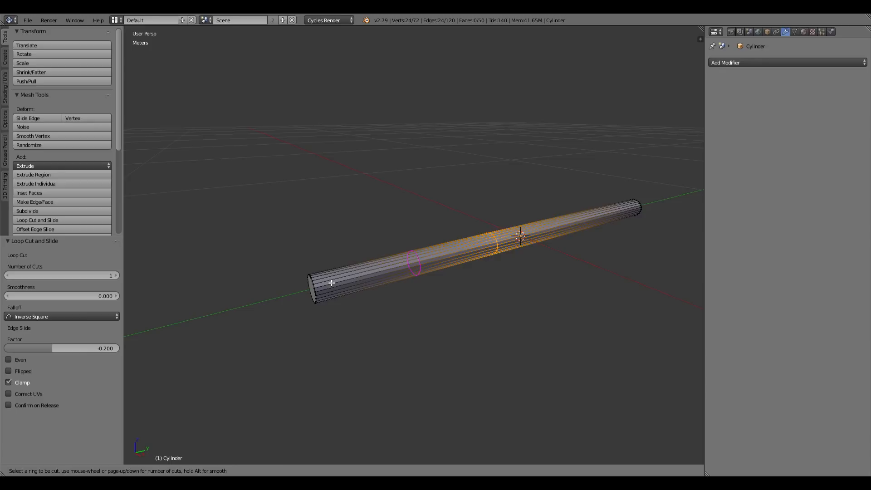
{"action": "left_click", "coordinate": [325, 284]}
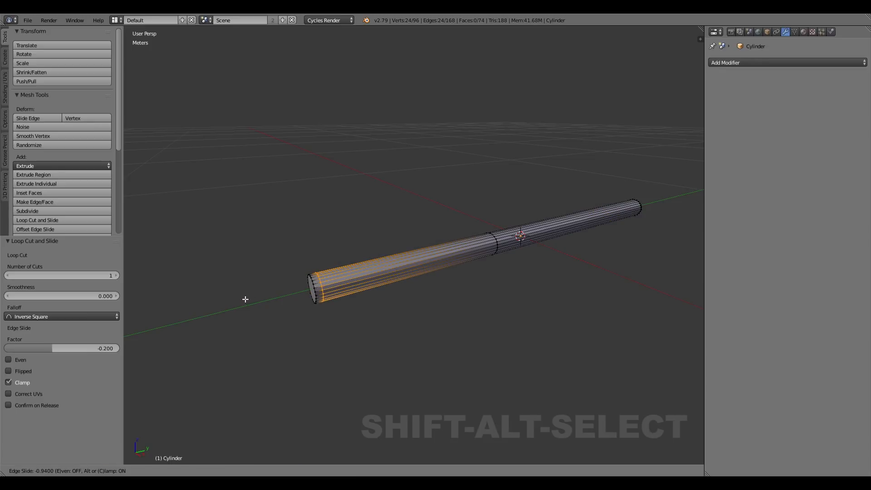
{"action": "left_click", "coordinate": [245, 299]}
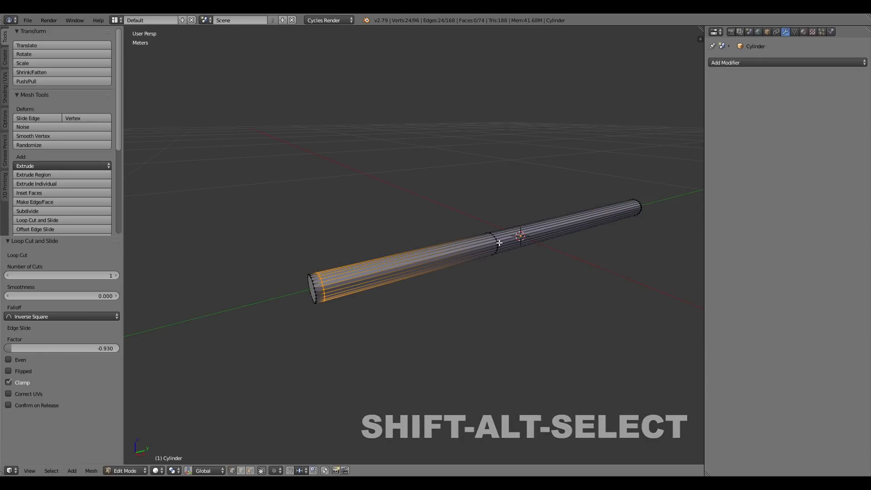
Select the faces between the two loops, extrude them and scale them outward by 2.059 on all axes except Y
{"action": "left_click", "coordinate": [499, 243], "text": "alt+shift"}
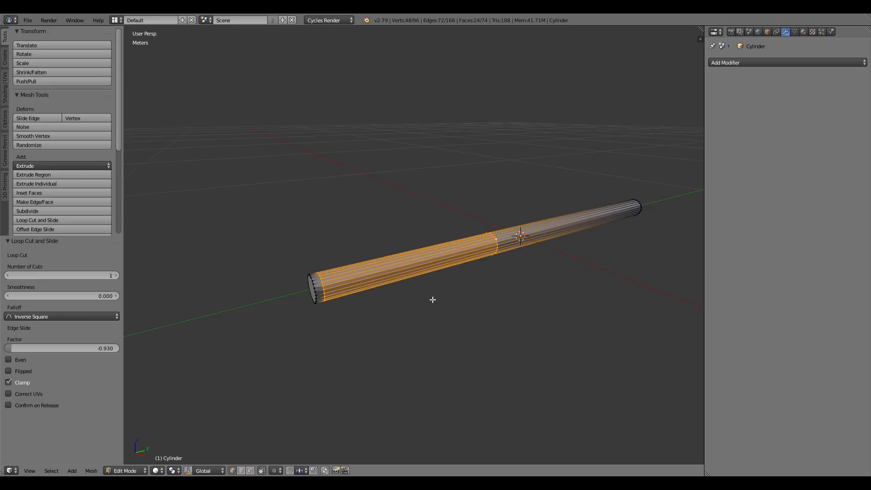
{"action": "key", "text": "e"}
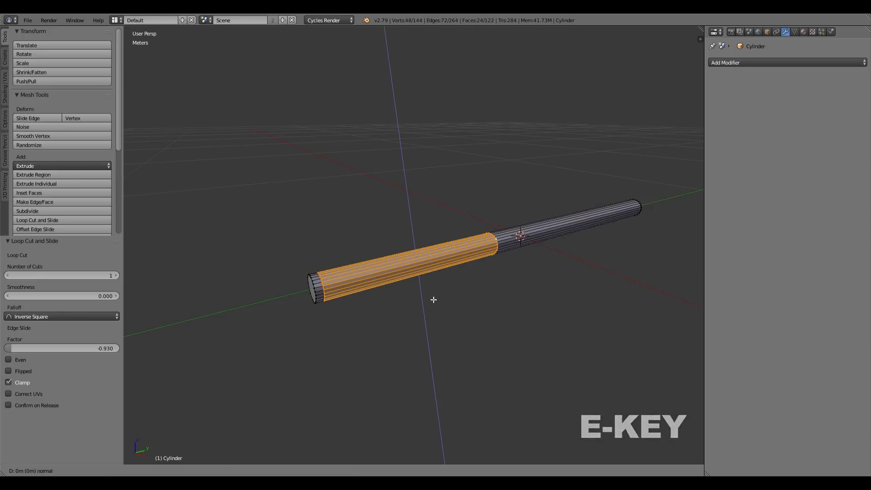
{"action": "key", "text": "s"}
{"action": "key", "text": "x"}
{"action": "key", "text": "shift+y"}
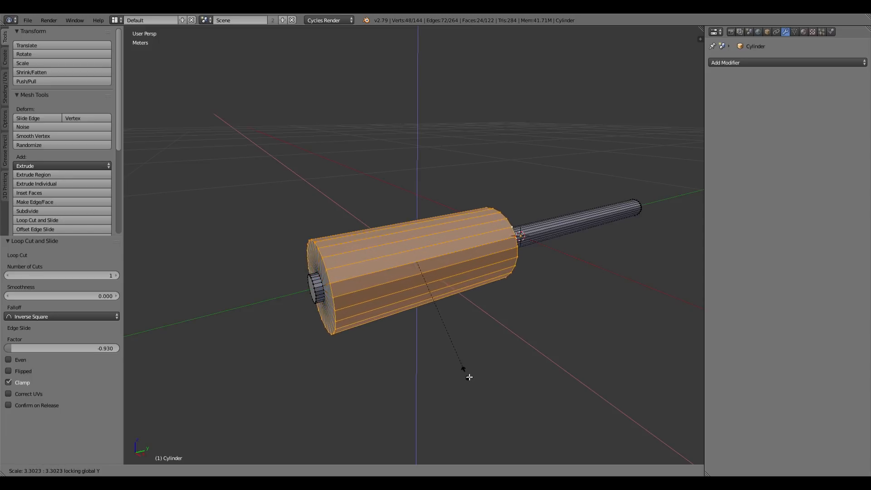
{"action": "left_click", "coordinate": [448, 336]}
Cut an edge loop around the thickened section close to its front end, with a slide factor of -0.93
{"action": "middle_click_drag", "start_coordinate": [430, 295], "coordinate": [266, 245]}
{"action": "middle_click_drag", "start_coordinate": [270, 294], "coordinate": [403, 298]}
{"action": "scroll", "coordinate": [377, 297], "scroll_direction": "down", "scroll_amount": 4}
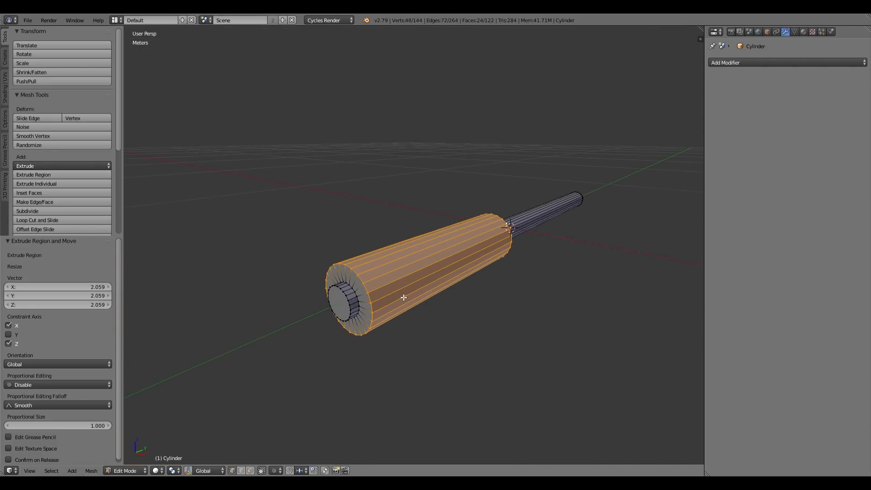
{"action": "scroll", "coordinate": [359, 303], "scroll_direction": "up", "scroll_amount": 1}
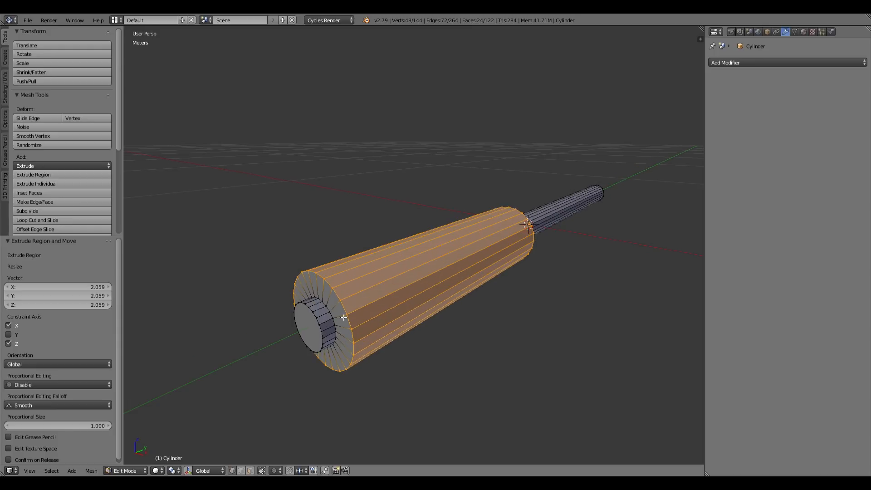
{"action": "key", "text": "ctrl+r"}
{"action": "left_click", "coordinate": [355, 286]}
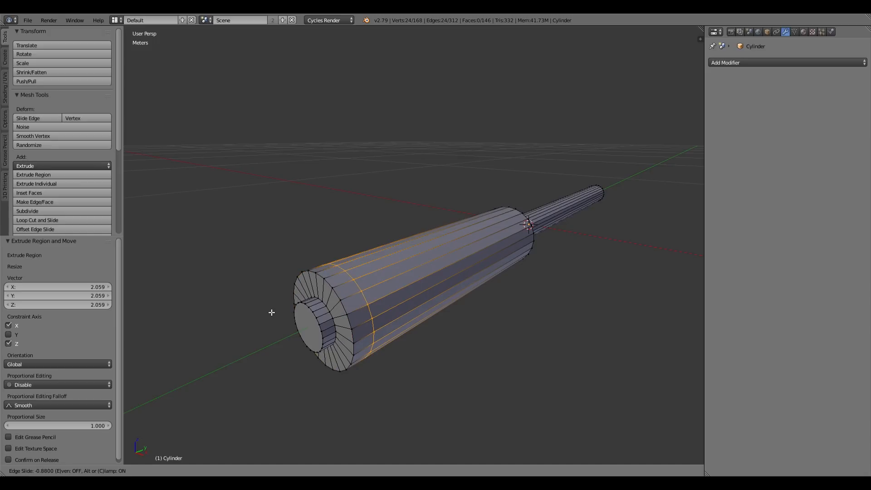
{"action": "left_click", "coordinate": [233, 318]}
Select the long face ring behind the new loop, extrude it and scale it outward by 1.567 on all axes except Y
{"action": "middle_click_drag", "start_coordinate": [232, 318], "coordinate": [406, 277]}
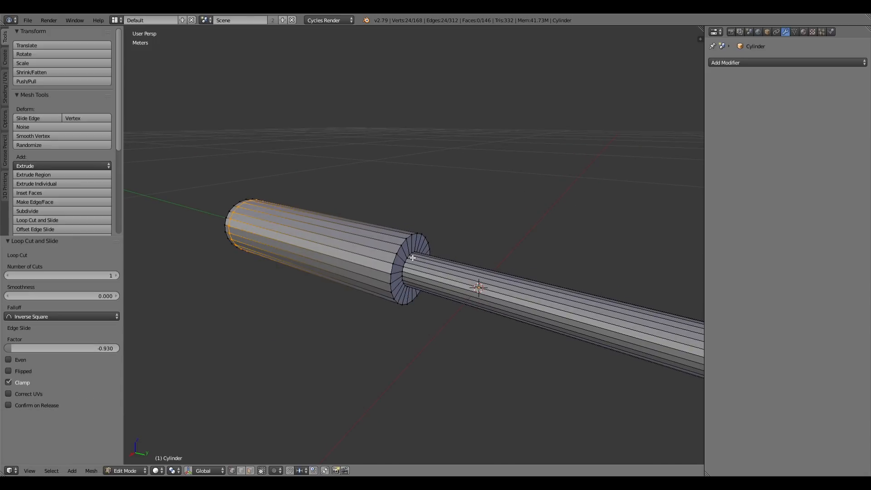
{"action": "left_click", "coordinate": [397, 261], "text": "ctrl+alt"}
{"action": "middle_click_drag", "start_coordinate": [301, 286], "coordinate": [434, 312]}
{"action": "key", "text": "e"}
{"action": "key", "text": "s"}
{"action": "key", "text": "x"}
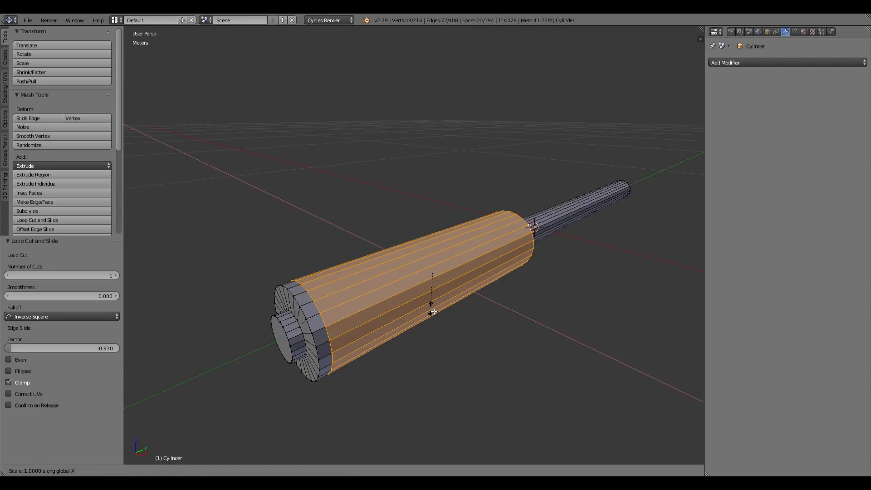
{"action": "key", "text": "shift+y"}
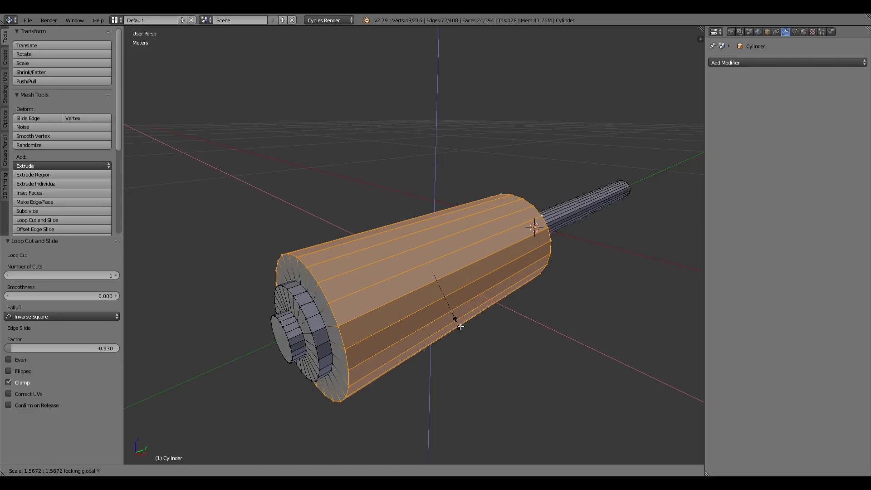
{"action": "left_click", "coordinate": [460, 327]}
Cut an edge loop around the thin rod near its free end, with a slide factor of 0.8
{"action": "key", "text": "KP_1"}
{"action": "middle_click_drag", "start_coordinate": [527, 274], "coordinate": [497, 289]}
{"action": "scroll", "coordinate": [679, 239], "scroll_direction": "up", "scroll_amount": 2}
{"action": "middle_click_drag", "start_coordinate": [678, 240], "coordinate": [542, 327], "text": "shift"}
{"action": "middle_click_drag", "start_coordinate": [562, 264], "coordinate": [454, 297]}
{"action": "middle_click_drag", "start_coordinate": [594, 320], "coordinate": [417, 272], "text": "shift"}
{"action": "key", "text": "ctrl+r"}
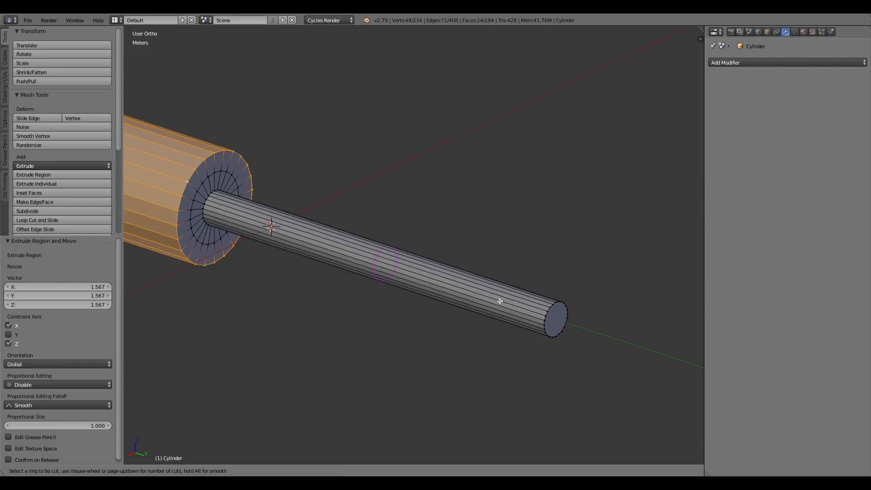
{"action": "left_click", "coordinate": [500, 301]}
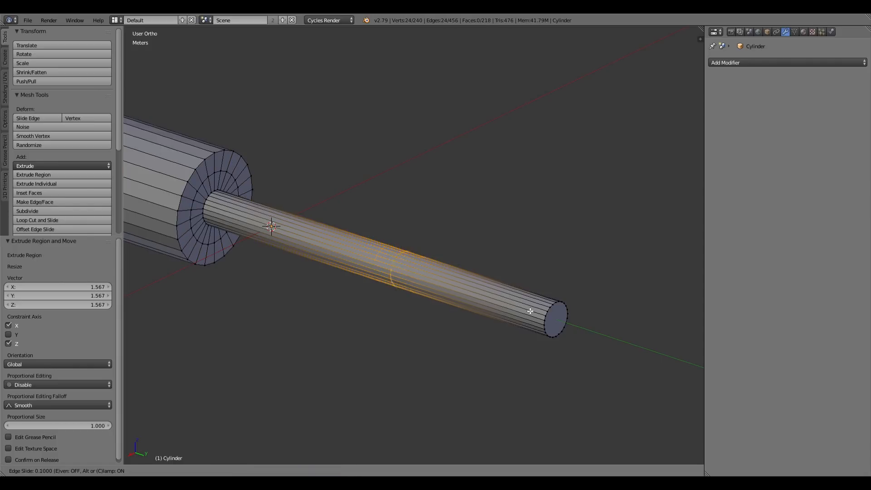
{"action": "left_click", "coordinate": [637, 340]}
{"action": "key", "text": "KP_3"}
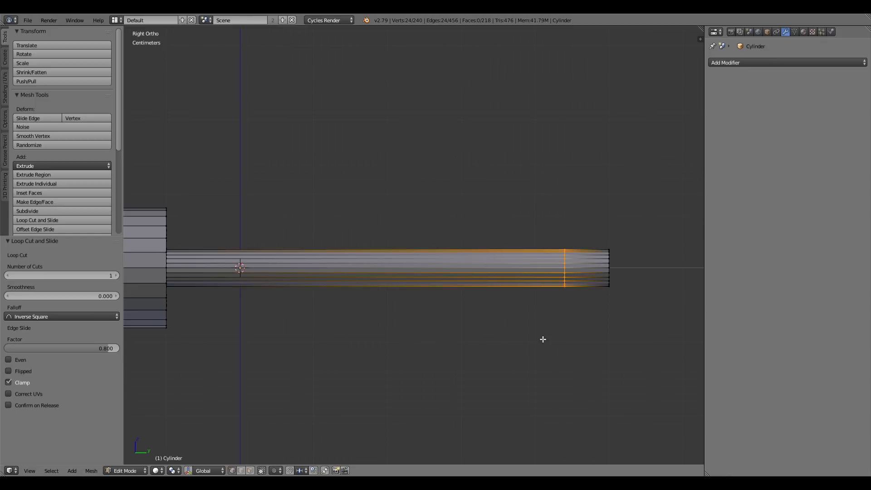
{"action": "middle_click_drag", "start_coordinate": [607, 322], "coordinate": [486, 317], "text": "shift"}
{"action": "scroll", "coordinate": [467, 313], "scroll_direction": "up", "scroll_amount": 3}
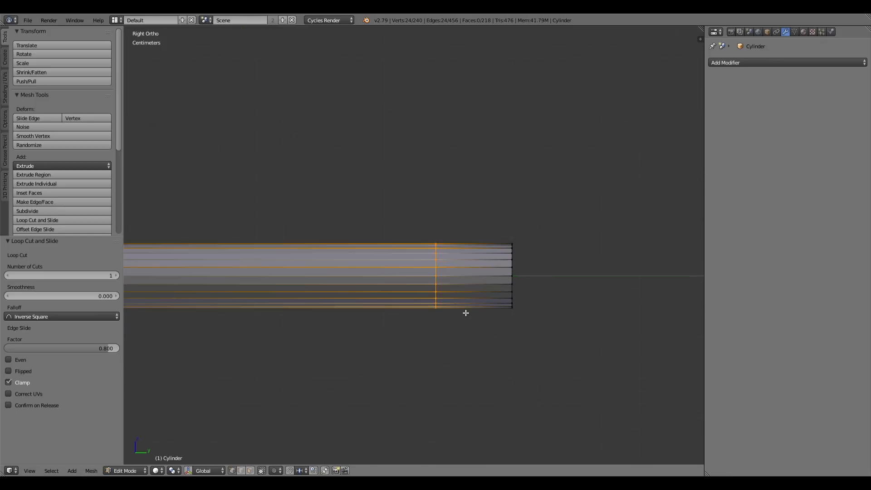
Cut a centred edge loop around the short end section of the thin rod, with a slide factor of 0
{"action": "key", "text": "ctrl+r"}
{"action": "left_click", "coordinate": [466, 249]}
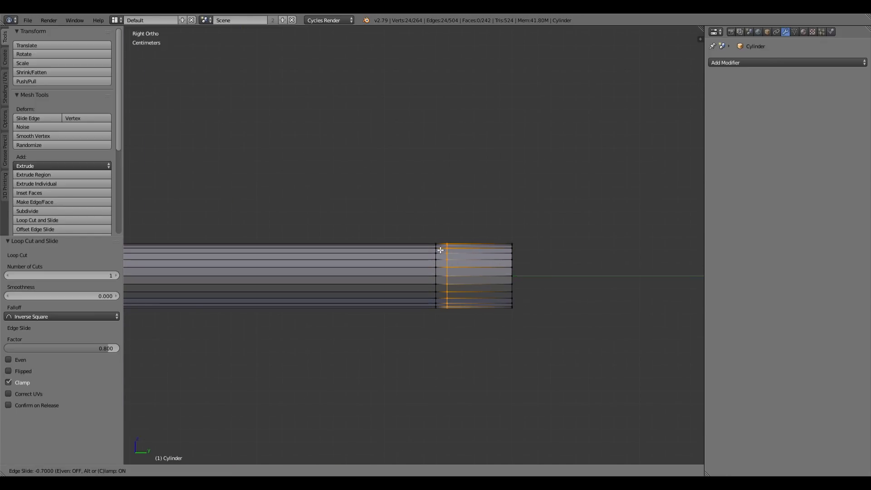
{"action": "right_click", "coordinate": [443, 245]}
Select the whole short end section of the rod, extrude it and scale it outward by 1.397 on all axes except Y
{"action": "key", "text": "z"}
{"action": "key", "text": "b"}
{"action": "left_click_drag", "start_coordinate": [419, 210], "coordinate": [546, 356]}
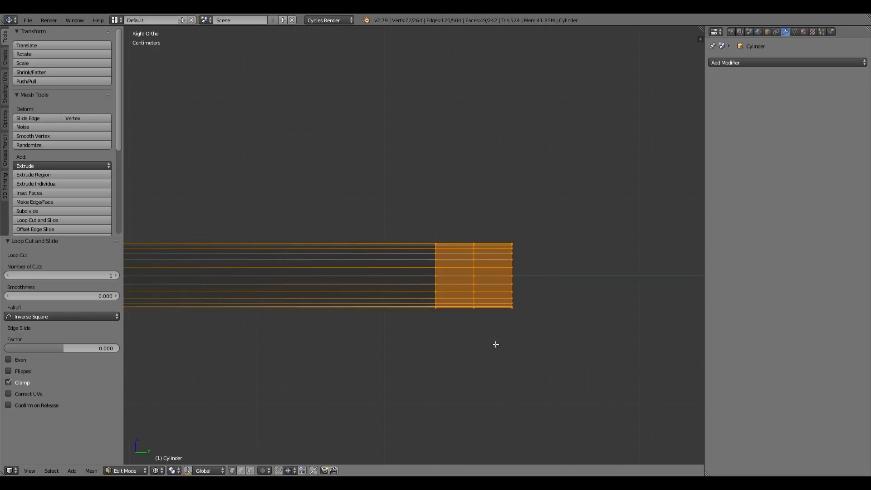
{"action": "scroll", "coordinate": [490, 340], "scroll_direction": "down", "scroll_amount": 5}
{"action": "scroll", "coordinate": [486, 337], "scroll_direction": "up", "scroll_amount": 6}
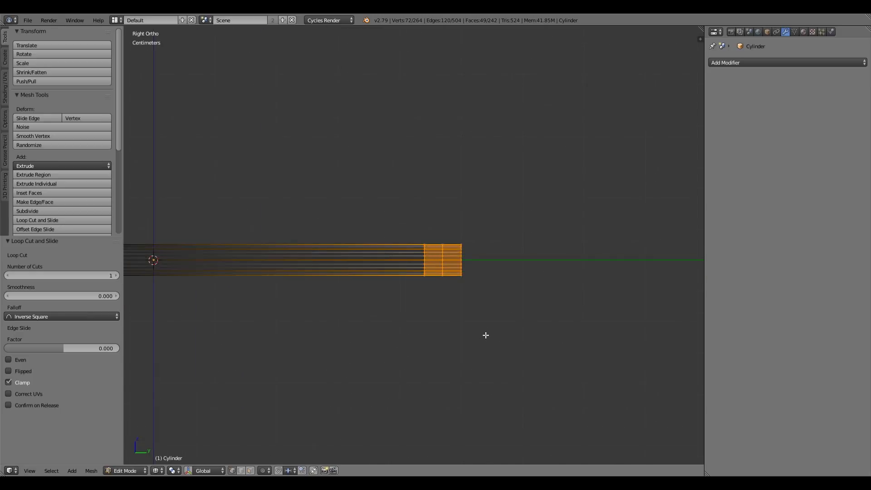
{"action": "key", "text": "e"}
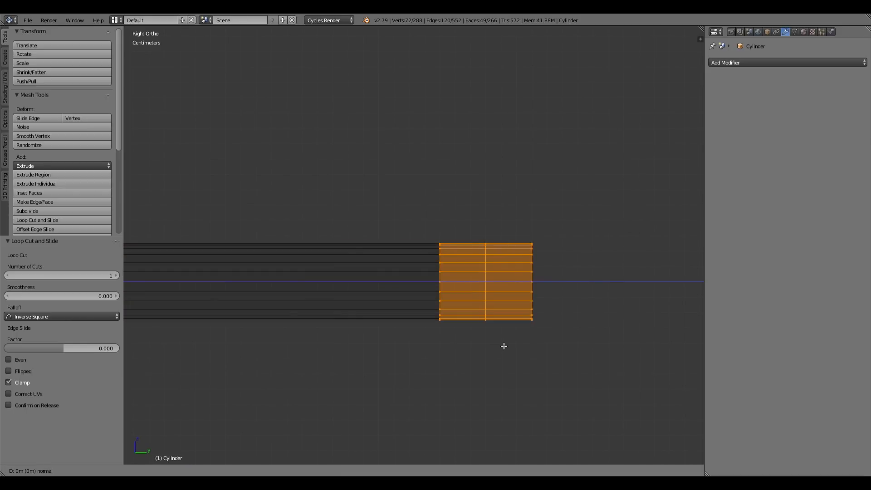
{"action": "right_click", "coordinate": [495, 343]}
{"action": "key", "text": "s"}
{"action": "key", "text": "x"}
{"action": "key", "text": "shift+y"}
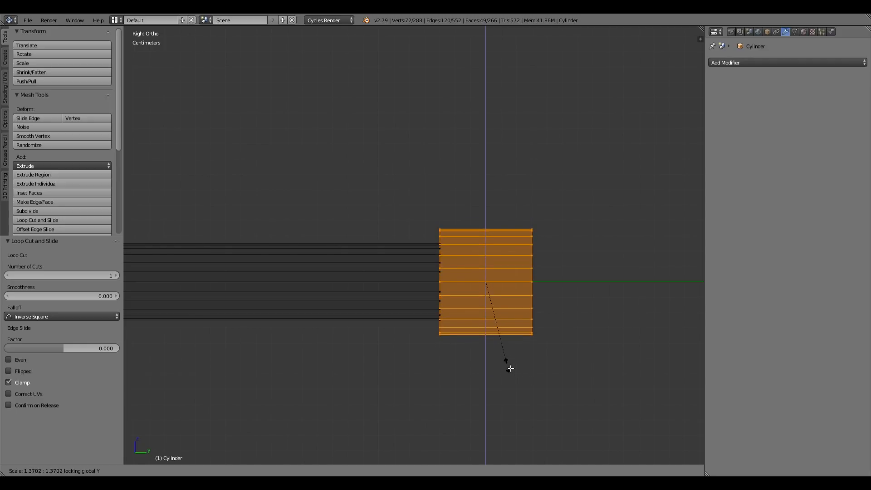
{"action": "left_click", "coordinate": [509, 366]}
Select the outer half of the widened rod end, extrude it and scale it outward by 1.374 on all axes except Y
{"action": "right_click", "coordinate": [484, 225]}
{"action": "key", "text": "b"}
{"action": "left_click_drag", "start_coordinate": [475, 190], "coordinate": [589, 436]}
{"action": "key", "text": "e"}
{"action": "key", "text": "s"}
{"action": "key", "text": "shift+y"}
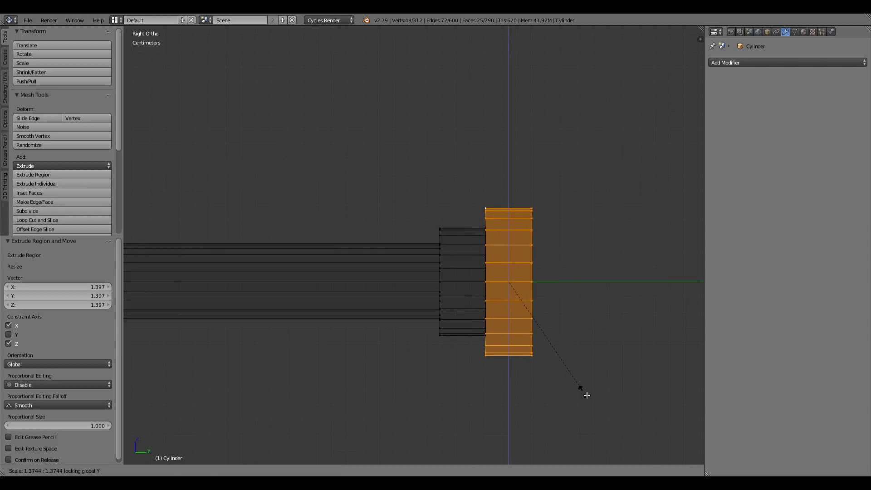
{"action": "left_click", "coordinate": [587, 395]}
Bevel the rod-facing rim loops of both end steps with an amount of 0.004 and 2 segments
{"action": "mouse_move", "coordinate": [467, 341]}
{"action": "middle_mouse_down"}
{"action": "mouse_move", "coordinate": [502, 358]}
{"action": "mouse_move", "coordinate": [488, 292]}
{"action": "middle_mouse_up"}
{"action": "key", "text": "z"}
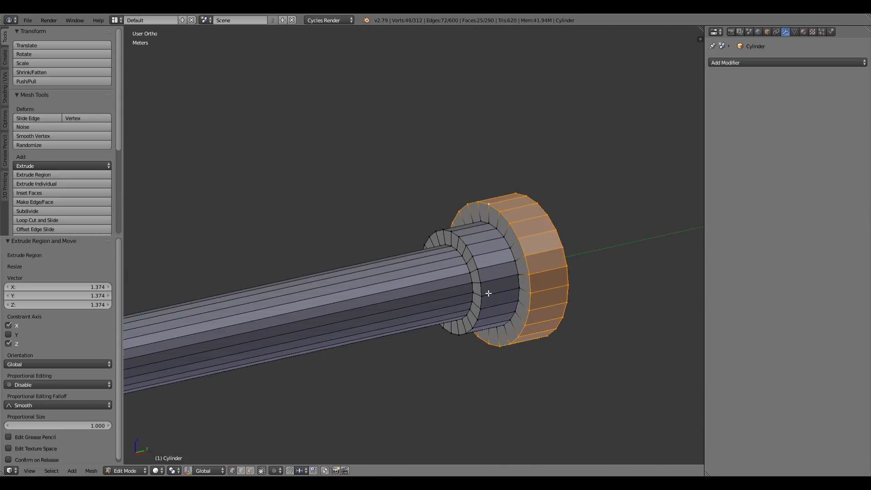
{"action": "right_click", "coordinate": [467, 245]}
{"action": "right_click", "coordinate": [466, 245], "text": "alt"}
{"action": "right_click", "coordinate": [498, 215], "text": "alt+shift"}
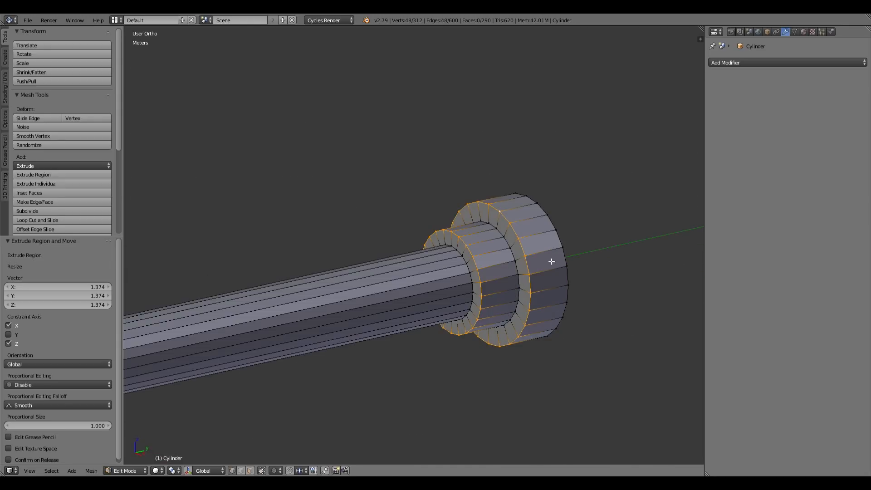
{"action": "key", "text": "w"}
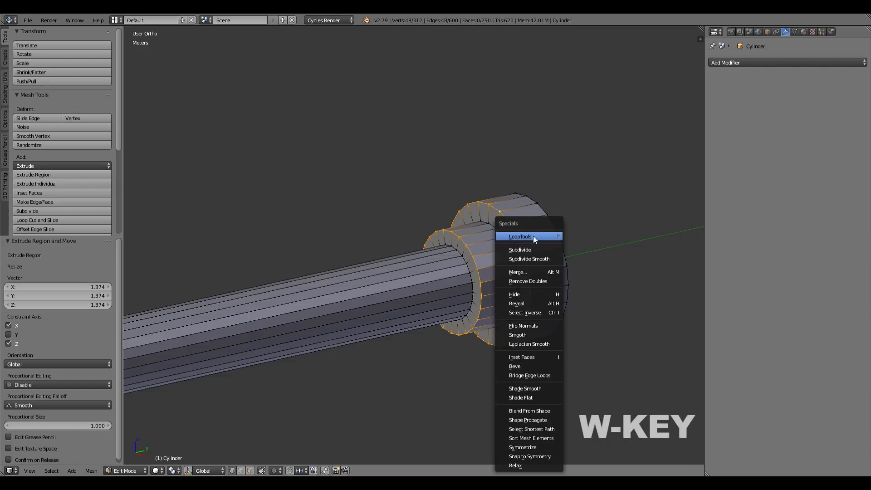
{"action": "left_click", "coordinate": [524, 367]}
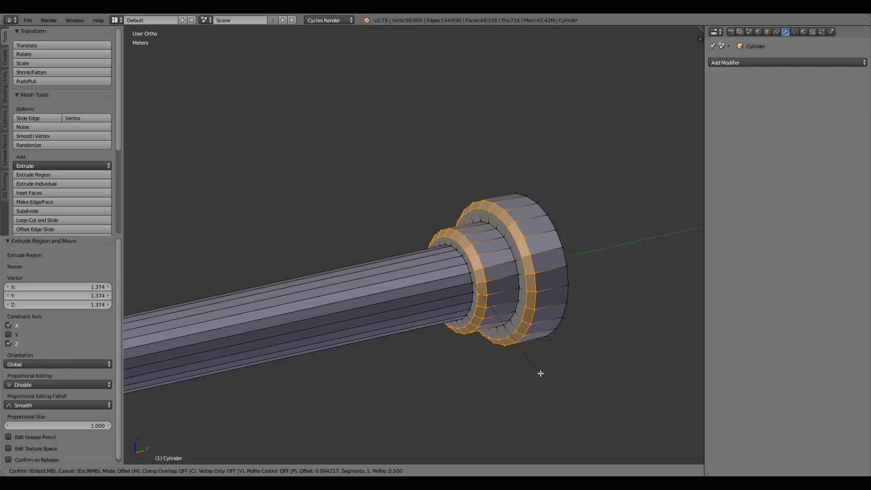
{"action": "left_click", "coordinate": [541, 373]}
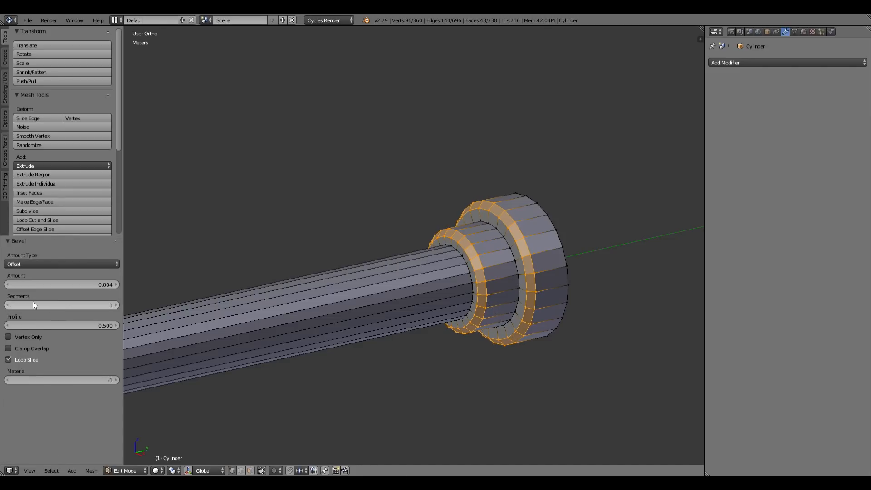
{"action": "left_click", "coordinate": [115, 305]}
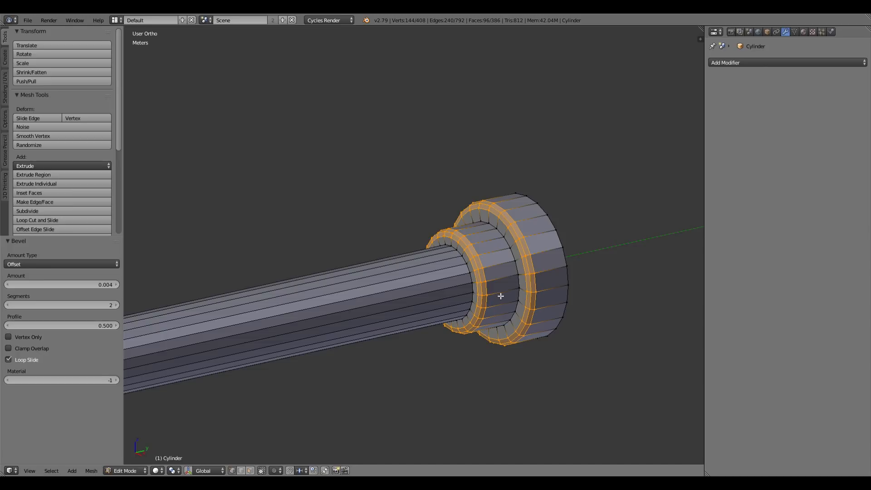
Leave edit mode and examine the whole stepped cylinder and rod in perspective, front and side orientations
{"action": "key", "text": "Tab"}
{"action": "scroll", "coordinate": [484, 269], "scroll_direction": "down", "scroll_amount": 5}
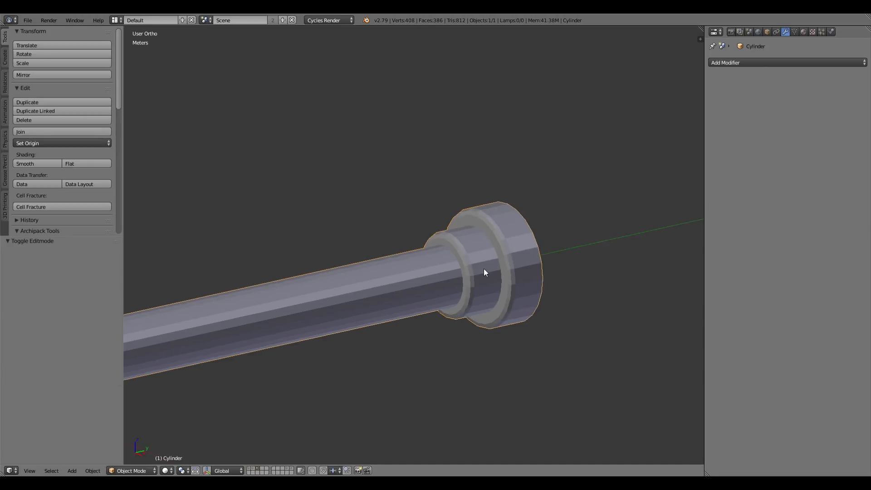
{"action": "middle_click_drag", "start_coordinate": [402, 295], "coordinate": [503, 271], "text": "shift"}
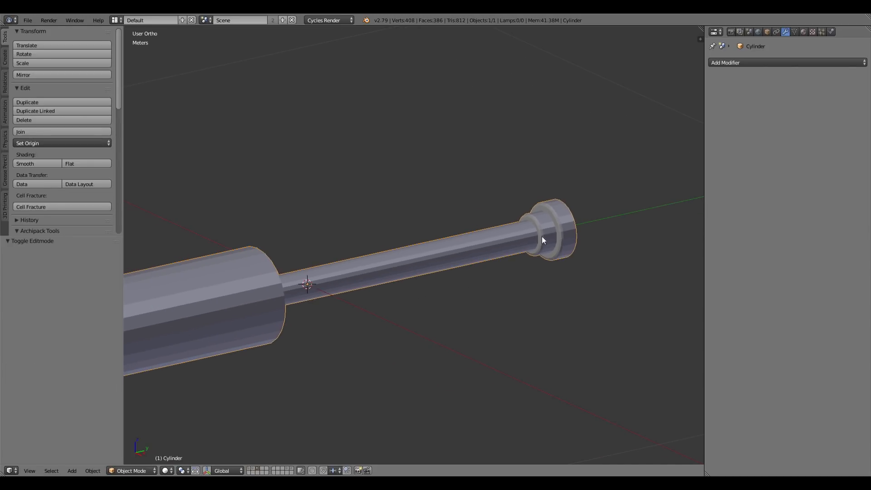
{"action": "scroll", "coordinate": [327, 318], "scroll_direction": "down", "scroll_amount": 2}
{"action": "middle_click_drag", "start_coordinate": [342, 311], "coordinate": [390, 310], "text": "shift"}
{"action": "scroll", "coordinate": [388, 308], "scroll_direction": "up", "scroll_amount": 2}
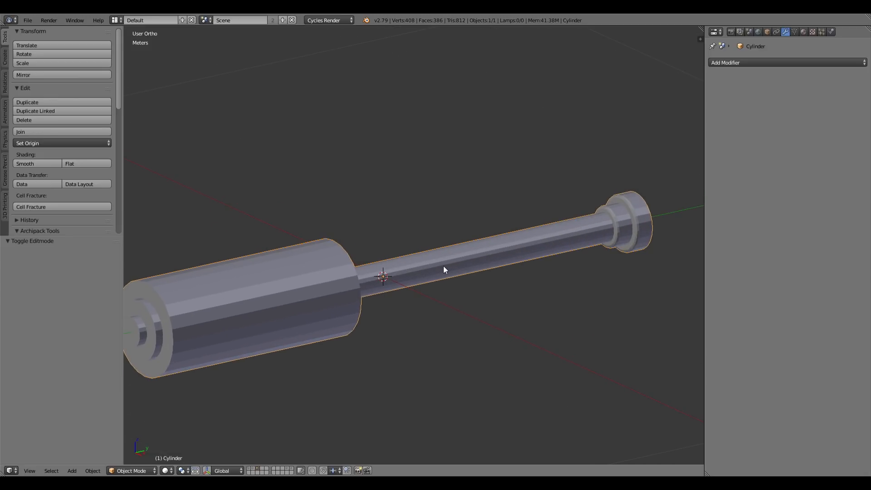
{"action": "key", "text": "KP_1"}
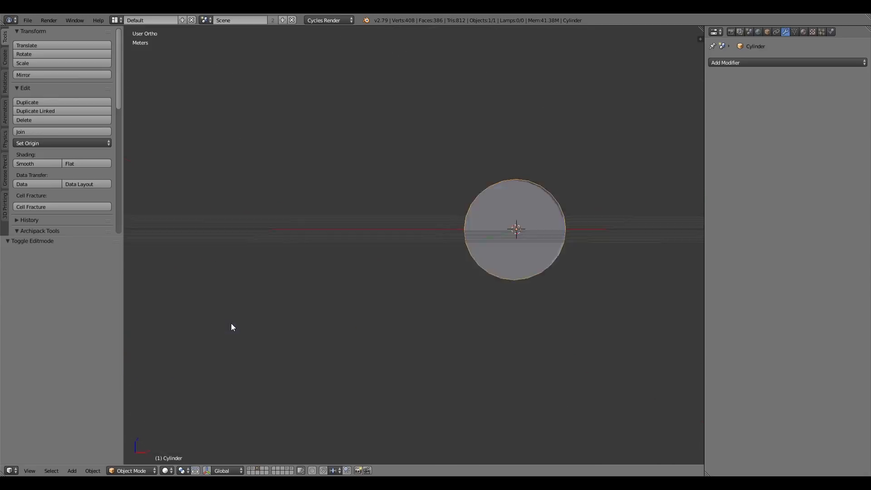
{"action": "key", "text": "KP_3"}
{"action": "middle_click_drag", "start_coordinate": [257, 301], "coordinate": [570, 348], "text": "shift"}
Delete the round cap faces at both ends of the cylinder mesh from the front view in face select mode
{"action": "key", "text": "Tab"}
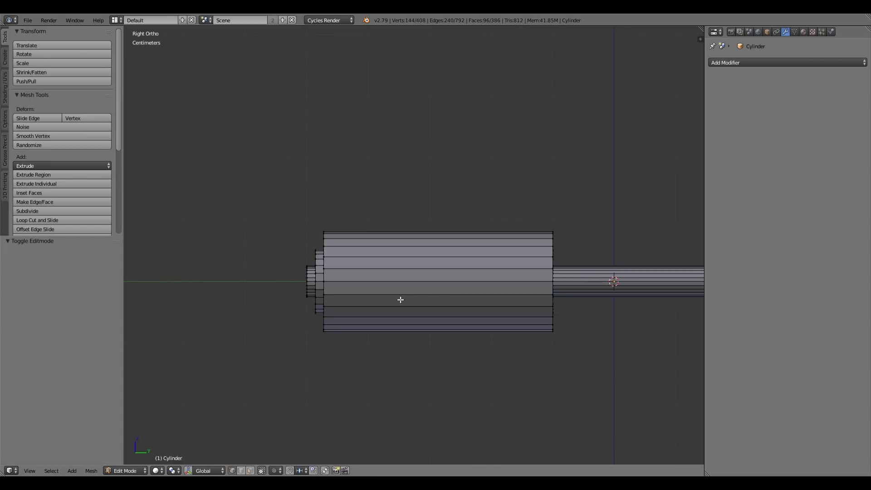
{"action": "scroll", "coordinate": [392, 292], "scroll_direction": "up", "scroll_amount": 2}
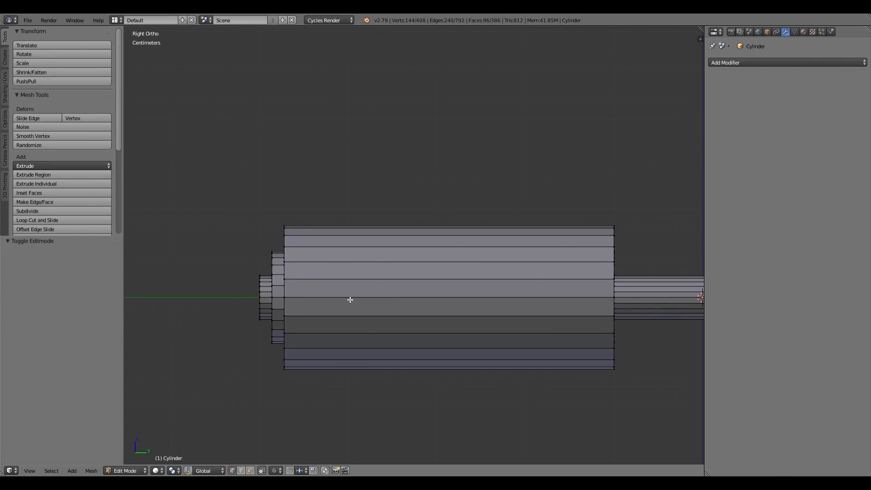
{"action": "key", "text": "KP_1"}
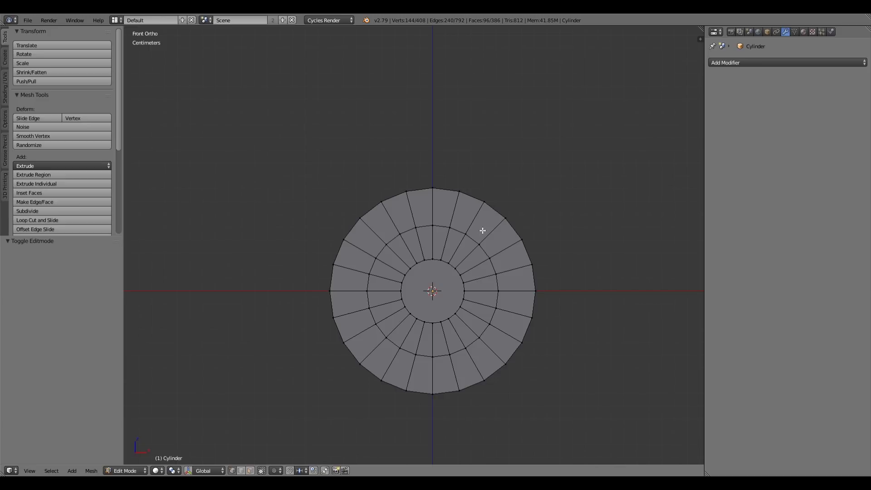
{"action": "key", "text": "ctrl+Tab"}
{"action": "left_click", "coordinate": [436, 306]}
{"action": "right_click", "coordinate": [432, 292]}
{"action": "key", "text": "x"}
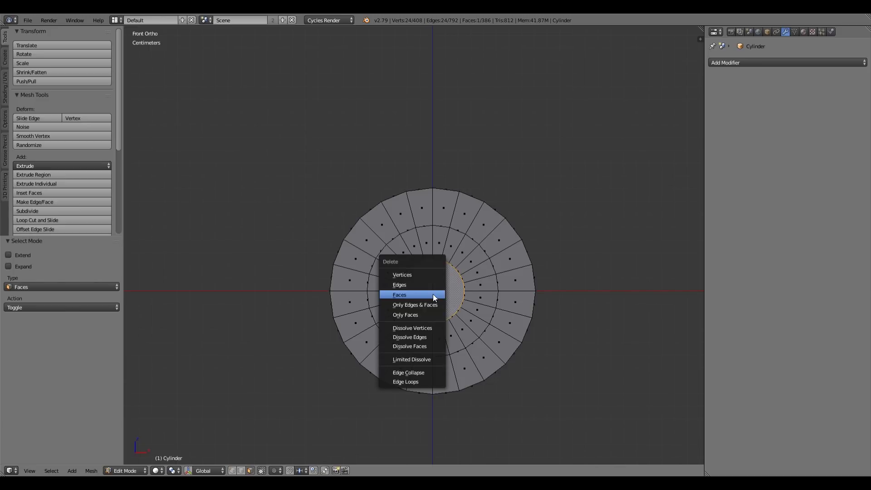
{"action": "left_click", "coordinate": [433, 294]}
{"action": "right_click", "coordinate": [433, 295]}
{"action": "key", "text": "x"}
{"action": "left_click", "coordinate": [433, 294]}
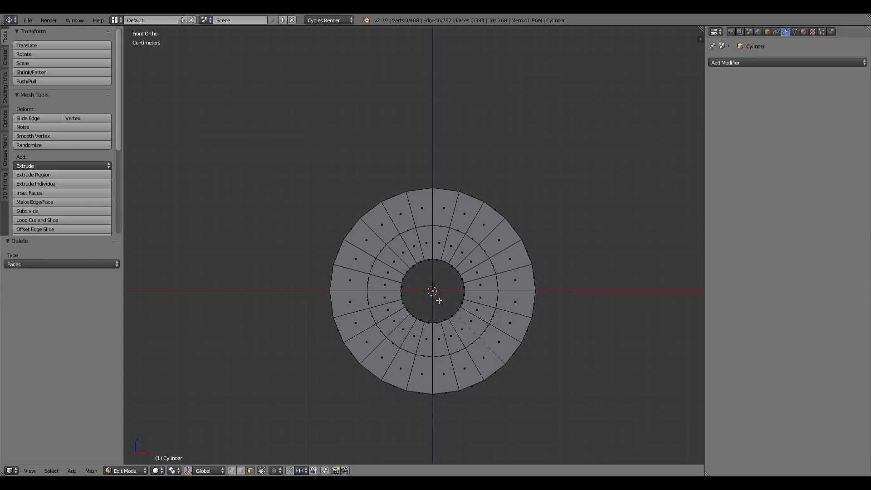
Select two lengthwise edge loops four faces apart in vertex mode and detach the geometry along them with Edge Split
{"action": "key", "text": "ctrl+Tab"}
{"action": "left_click", "coordinate": [442, 190]}
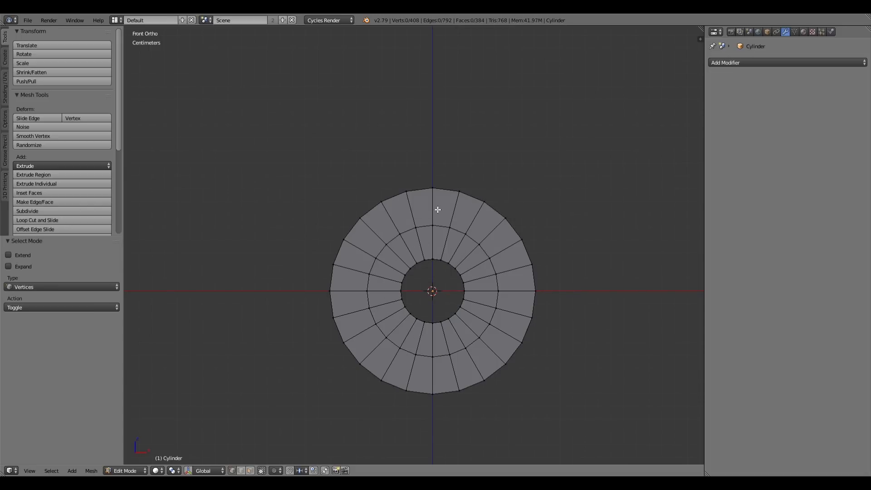
{"action": "right_click", "coordinate": [438, 210], "text": "alt"}
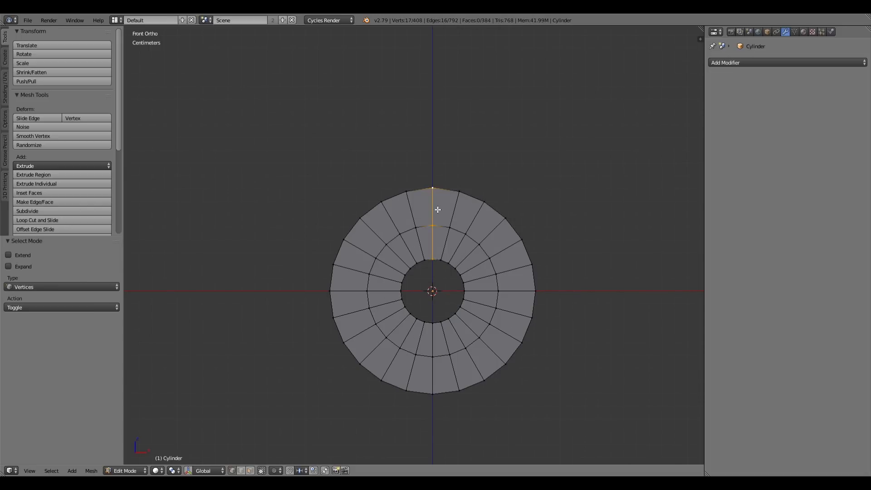
{"action": "right_click", "coordinate": [514, 251], "text": "alt+shift"}
{"action": "middle_click_drag", "start_coordinate": [585, 247], "coordinate": [490, 272]}
{"action": "scroll", "coordinate": [567, 254], "scroll_direction": "down", "scroll_amount": 4}
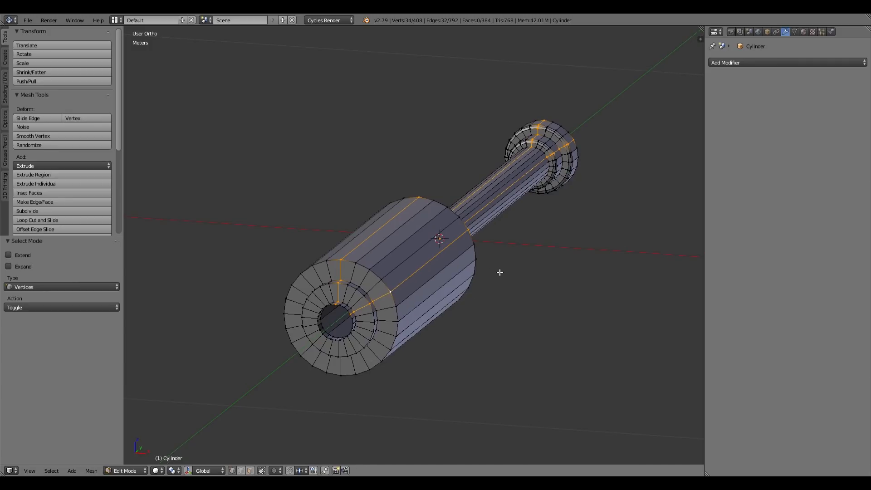
{"action": "key", "text": "space"}
{"action": "type", "text": "edge"}
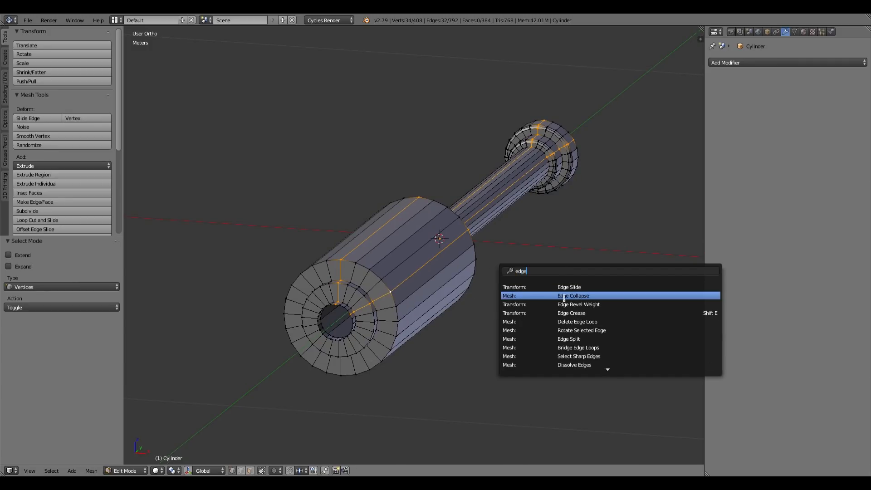
{"action": "left_click", "coordinate": [609, 341]}
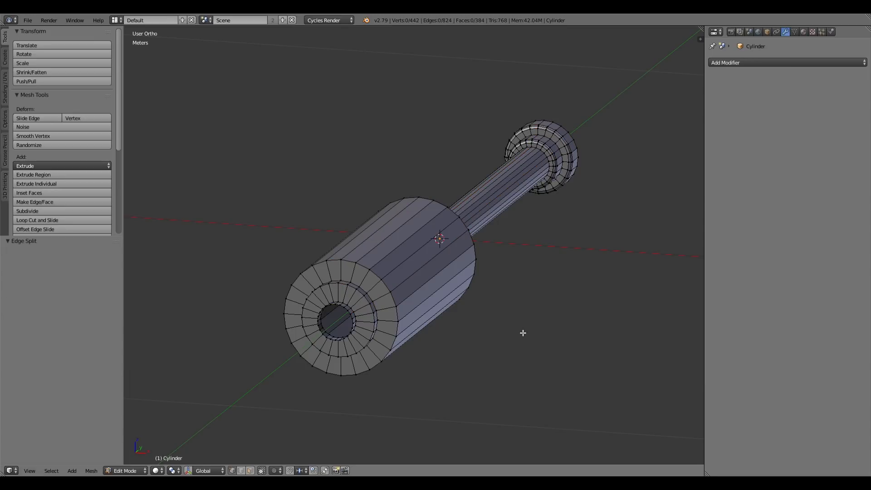
Select the linked wedge between the split edges and separate it into its own object
{"action": "right_click", "coordinate": [383, 276]}
{"action": "key", "text": "l"}
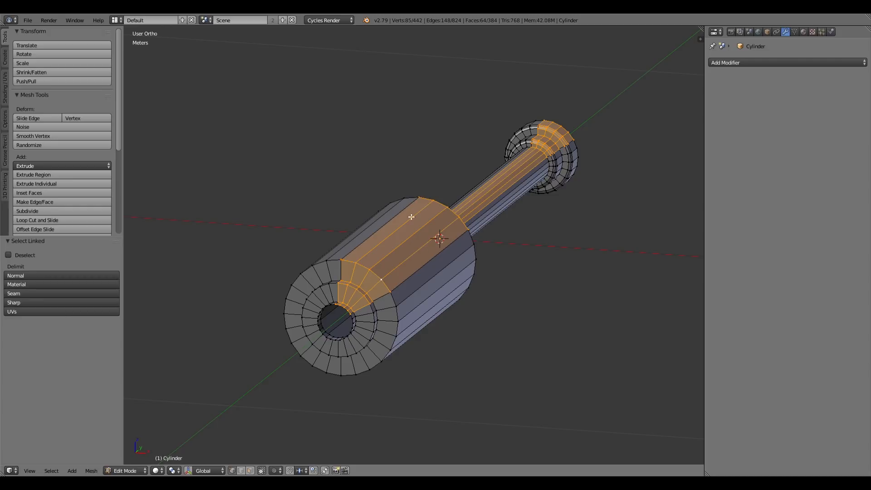
{"action": "key", "text": "p"}
{"action": "left_click", "coordinate": [407, 253]}
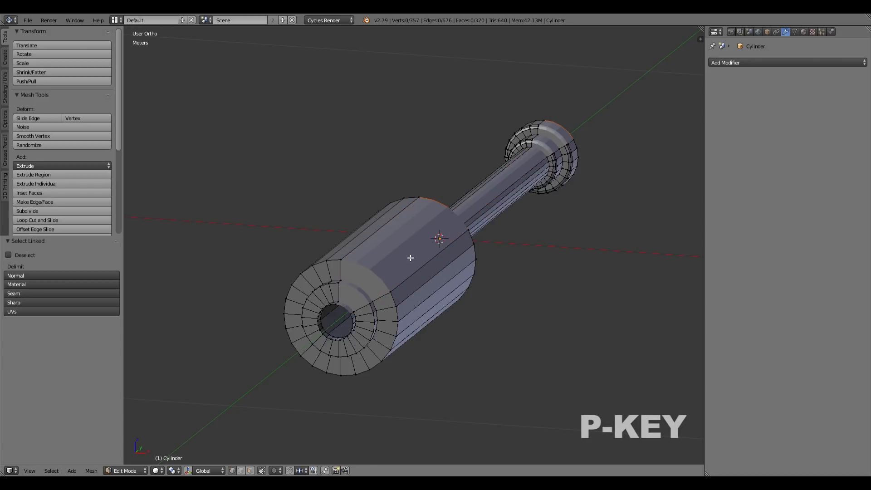
Delete the remaining larger part of the cylinder in object mode and select the separated wedge
{"action": "key", "text": "Tab"}
{"action": "right_click", "coordinate": [423, 307]}
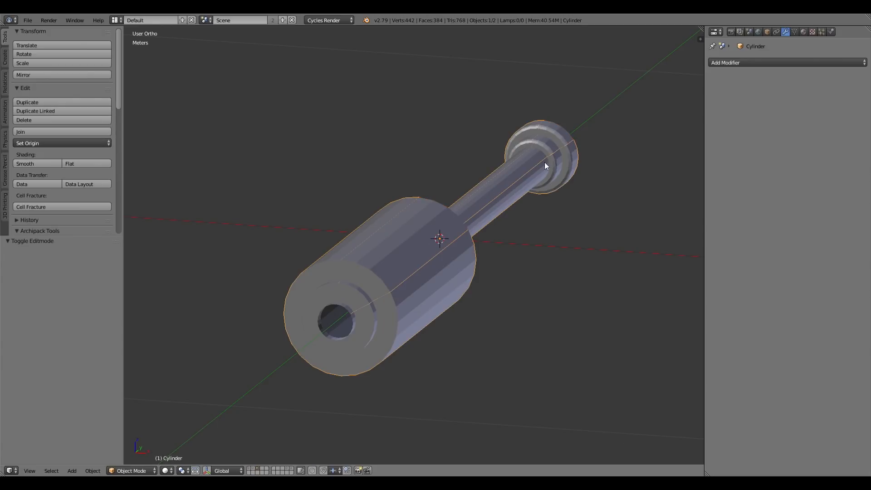
{"action": "key", "text": "x"}
{"action": "left_click", "coordinate": [454, 280]}
{"action": "right_click", "coordinate": [426, 250]}
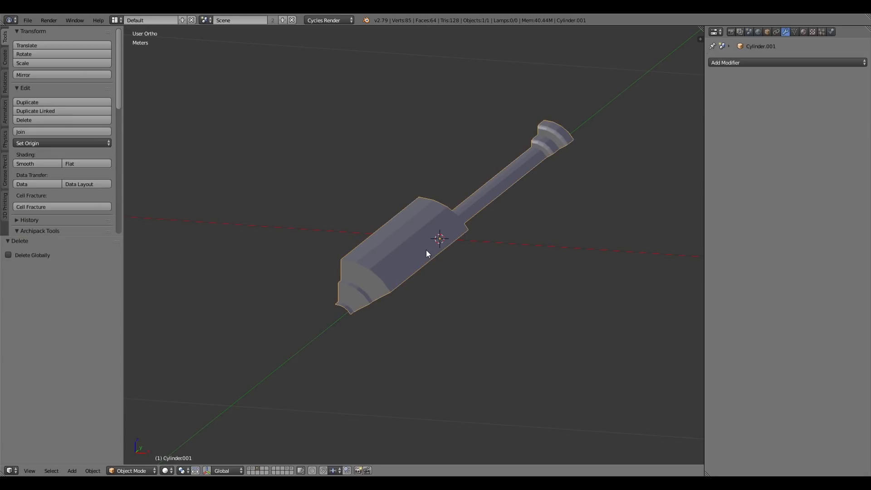
Add an Array modifier to the wedge, with Relative Offset turned off and Object Offset turned on
{"action": "key", "text": "KP_1"}
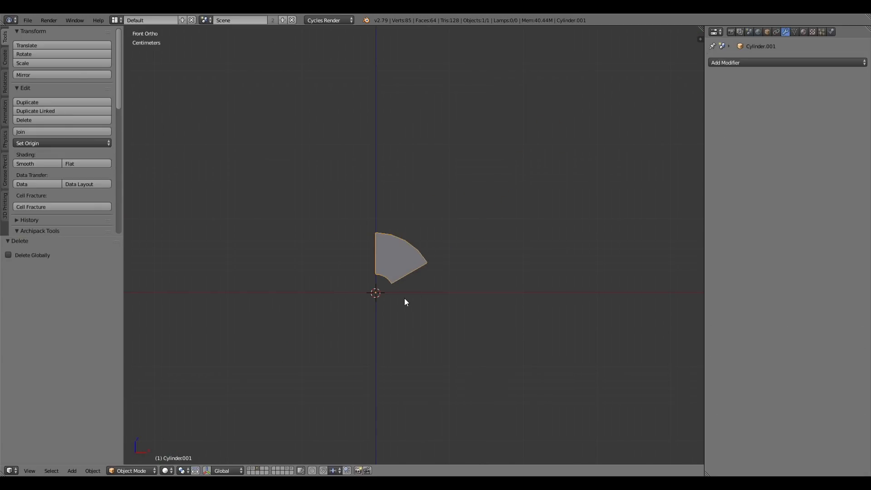
{"action": "left_click", "coordinate": [805, 62]}
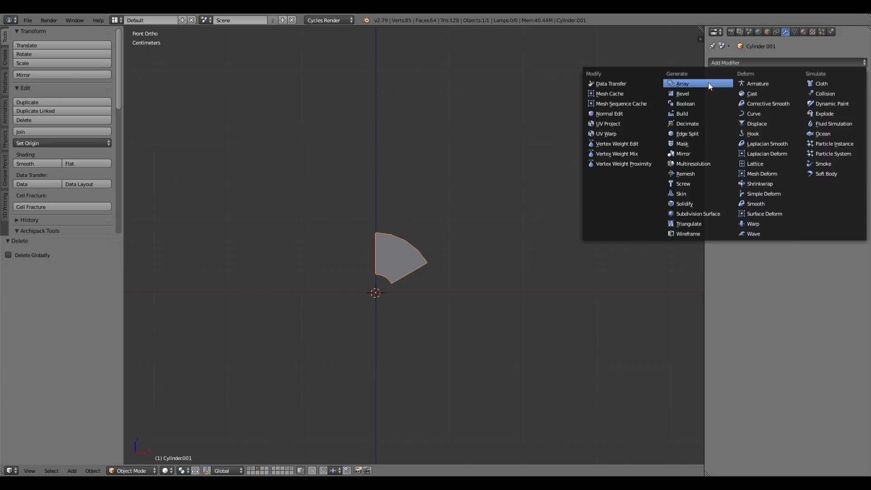
{"action": "left_click", "coordinate": [709, 82]}
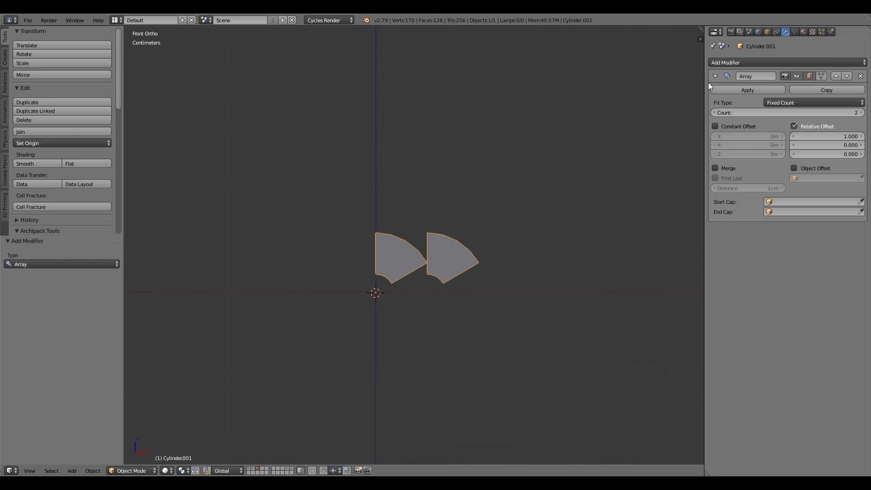
{"action": "left_click", "coordinate": [794, 126]}
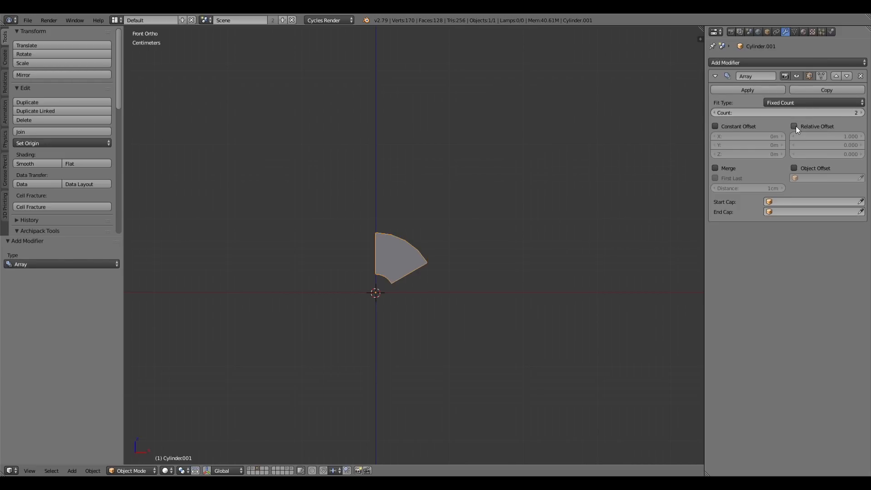
{"action": "left_click", "coordinate": [794, 168]}
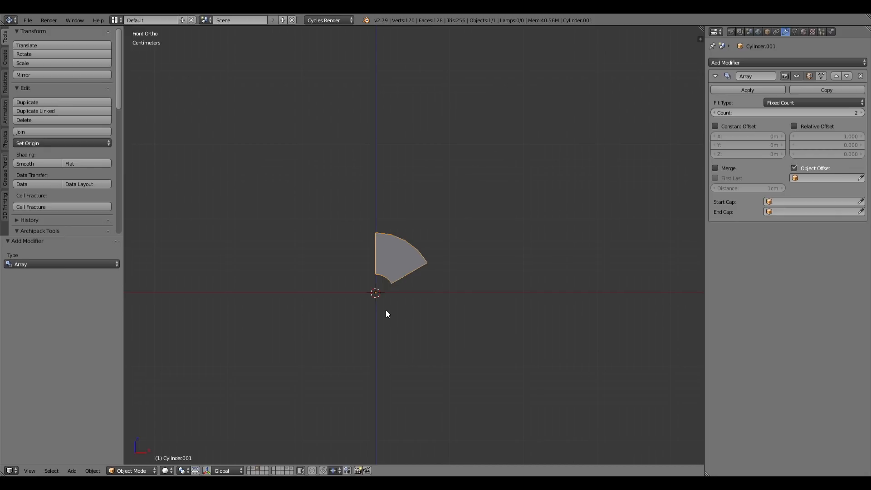
Add a Plain Axes empty at the origin and assign it as the offset object of the wedge's Array modifier
{"action": "key", "text": "shift+a"}
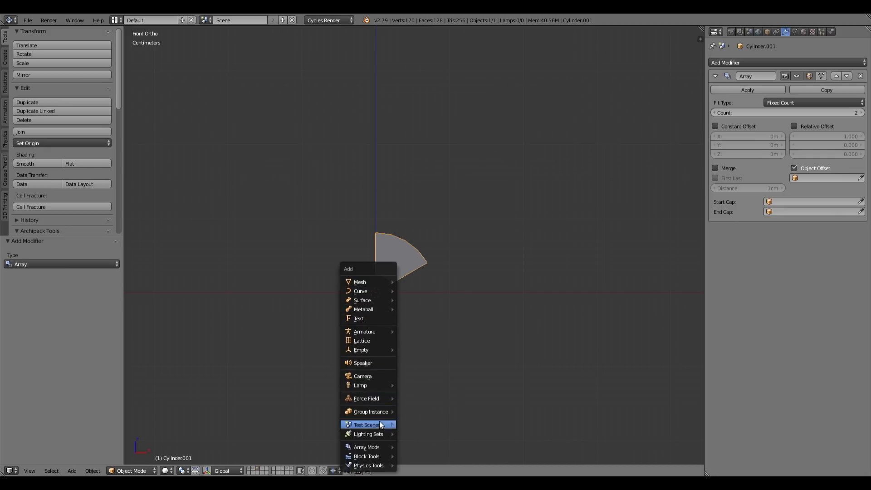
{"action": "mouse_move", "coordinate": [373, 349]}
{"action": "left_click", "coordinate": [428, 351]}
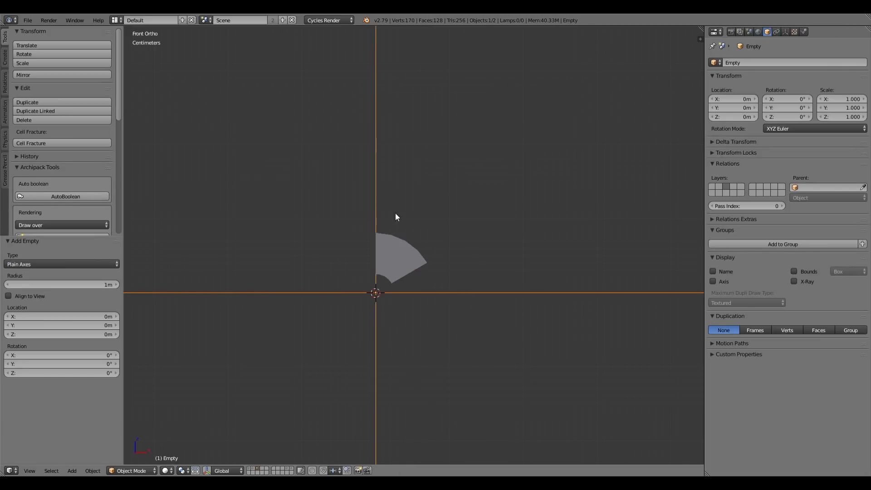
{"action": "right_click", "coordinate": [413, 255]}
{"action": "middle_click_drag", "start_coordinate": [499, 241], "coordinate": [469, 288]}
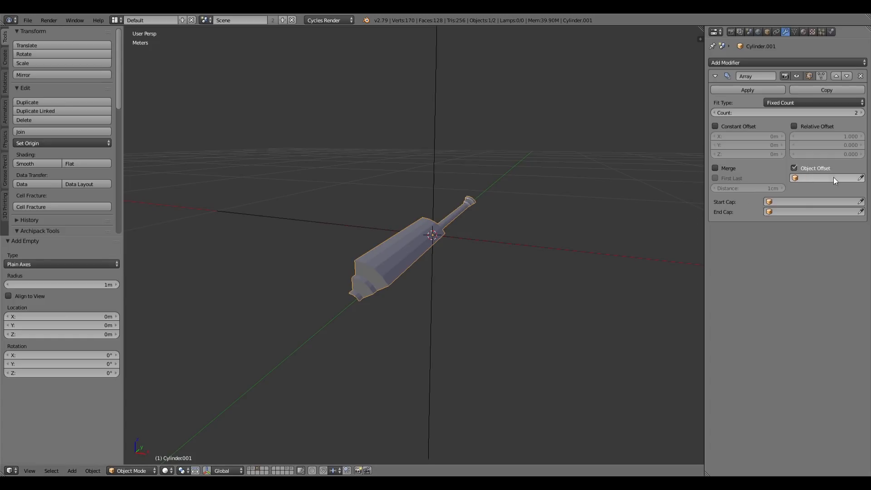
{"action": "left_click", "coordinate": [862, 180]}
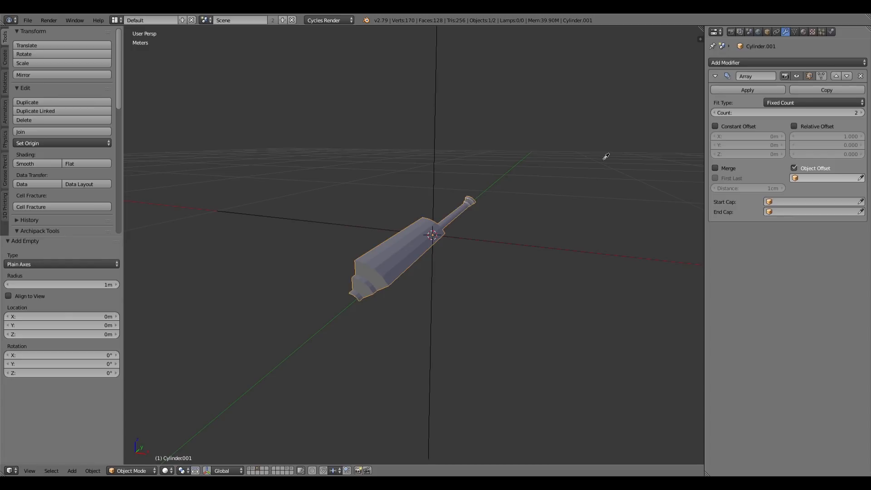
{"action": "left_click", "coordinate": [439, 146]}
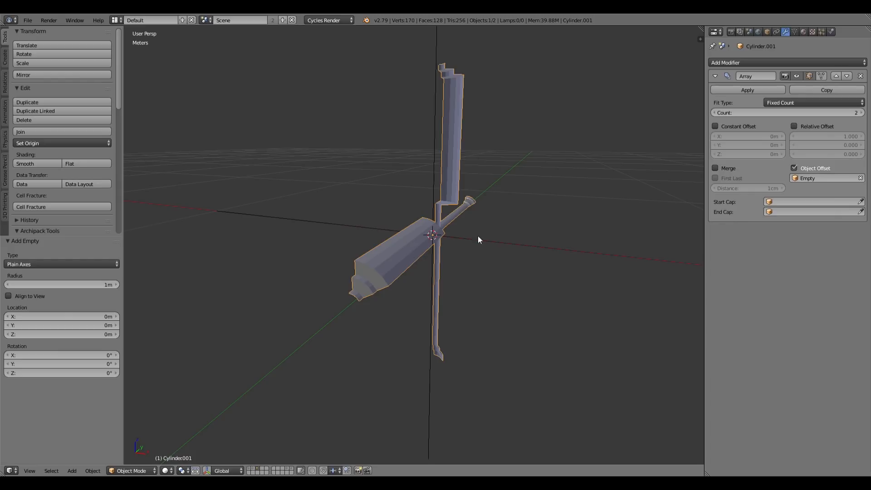
Set the wedge object's X rotation to 0°
{"action": "key", "text": "n"}
{"action": "scroll", "coordinate": [629, 168], "scroll_direction": "up", "scroll_amount": 10}
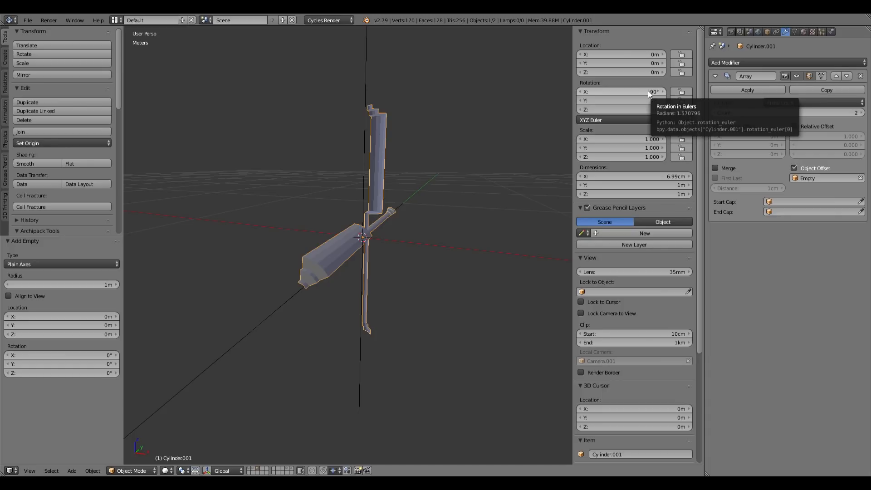
{"action": "left_click", "coordinate": [648, 91]}
{"action": "type", "text": "0"}
{"action": "key", "text": "Return"}
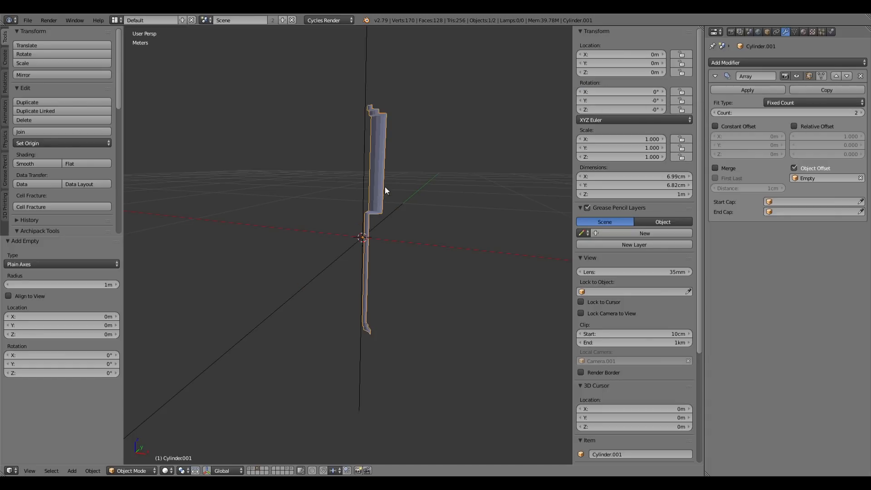
Rotate the wedge's entire mesh in edit mode from the right view until it lies horizontally along the Y axis
{"action": "key", "text": "KP_3"}
{"action": "scroll", "coordinate": [398, 195], "scroll_direction": "up", "scroll_amount": 2}
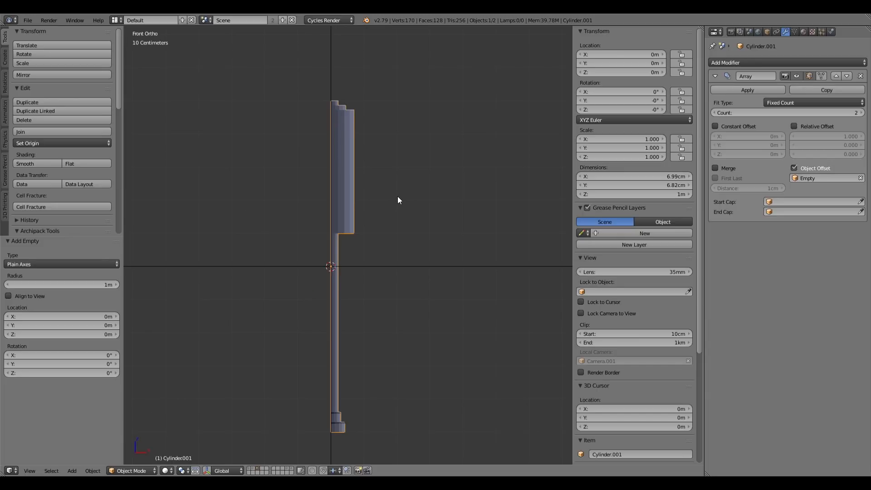
{"action": "middle_click_drag", "start_coordinate": [397, 196], "coordinate": [475, 205], "text": "shift"}
{"action": "key", "text": "Tab"}
{"action": "key", "text": "a"}
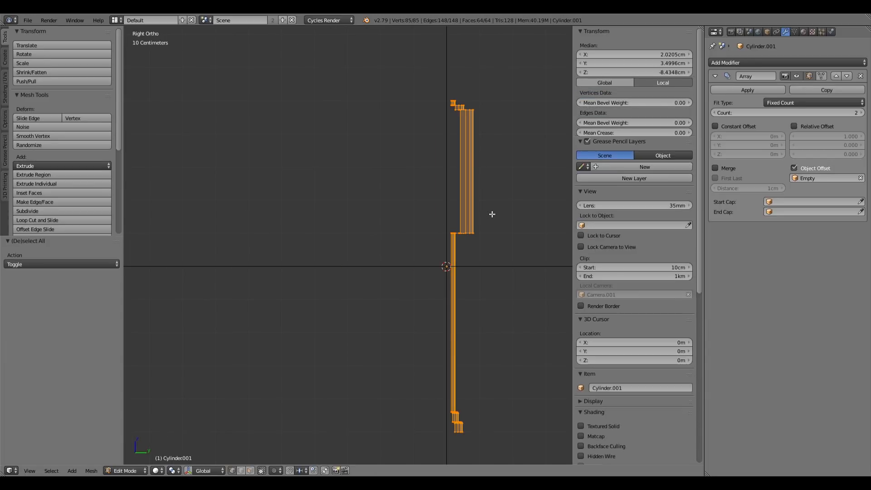
{"action": "key", "text": "r"}
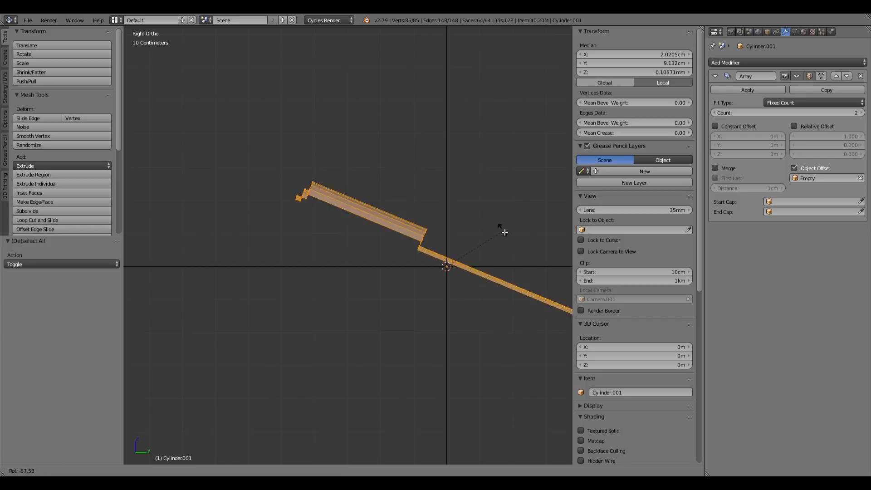
{"action": "left_click", "coordinate": [478, 232]}
{"action": "key", "text": "Tab"}
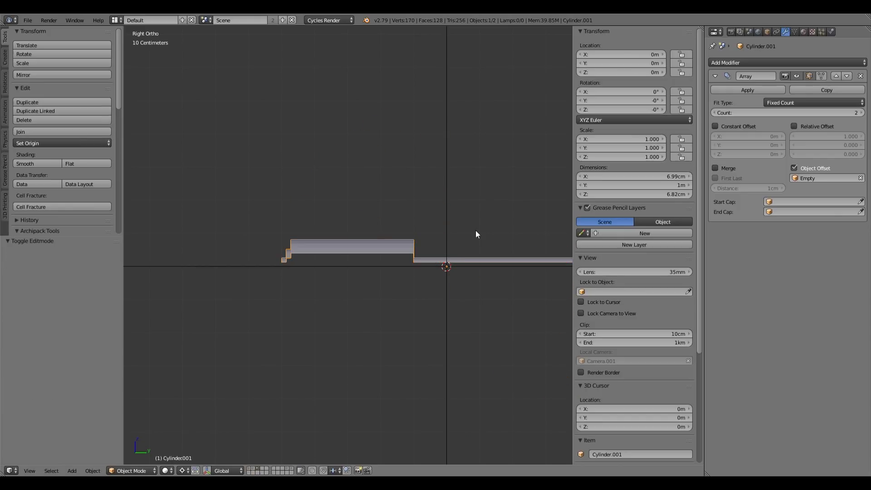
Rotate the empty 60° in the front view so the arrayed copy sits beside the original wedge
{"action": "key", "text": "KP_1"}
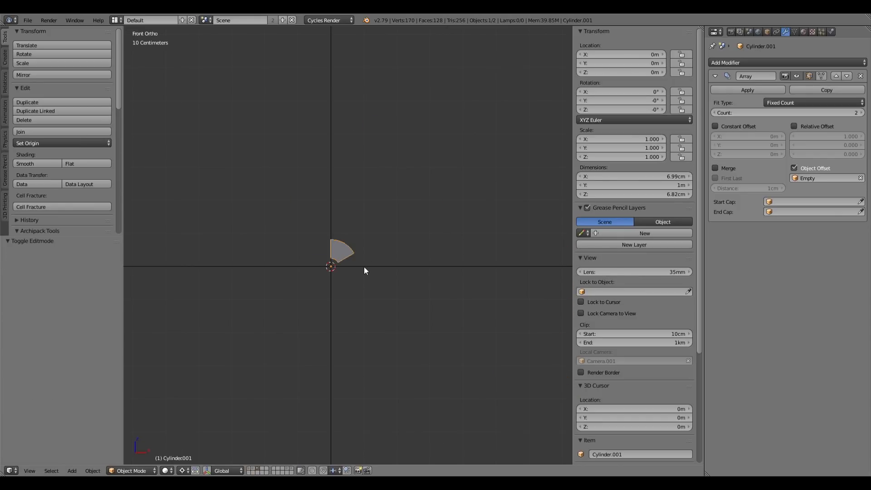
{"action": "right_click", "coordinate": [368, 265]}
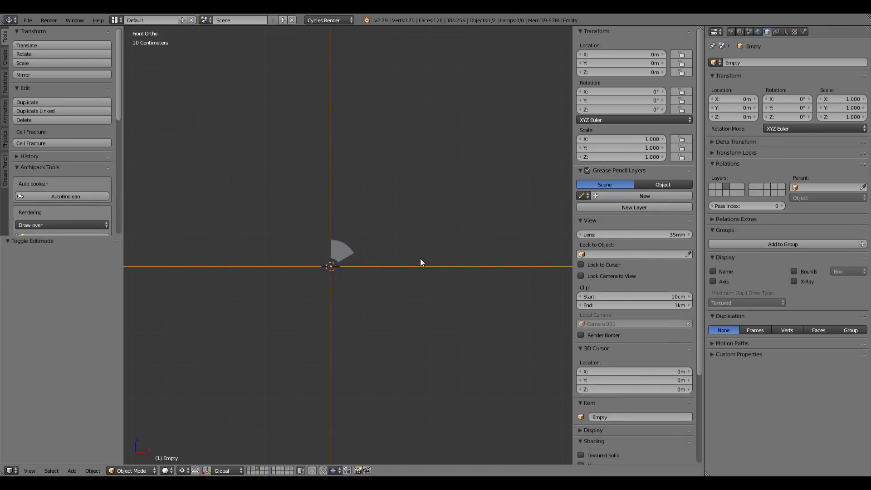
{"action": "key", "text": "r"}
{"action": "key", "text": "Escape"}
{"action": "right_click", "coordinate": [349, 251]}
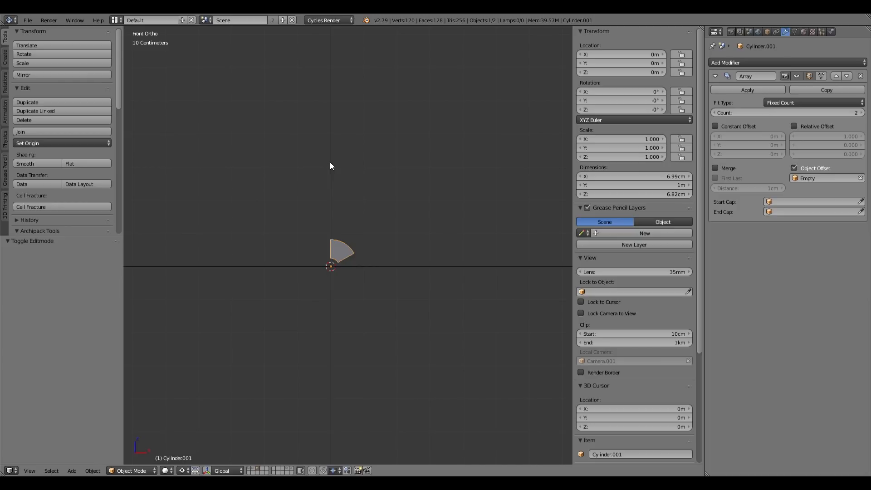
{"action": "right_click", "coordinate": [331, 167]}
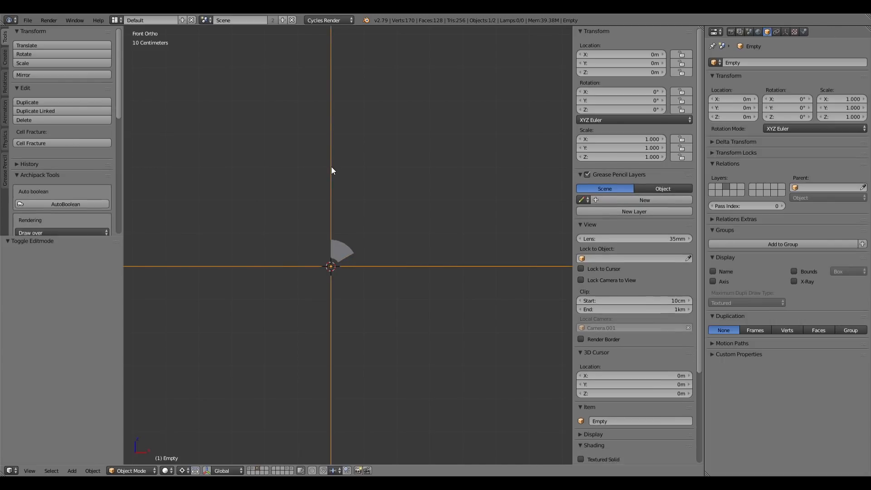
{"action": "key", "text": "r"}
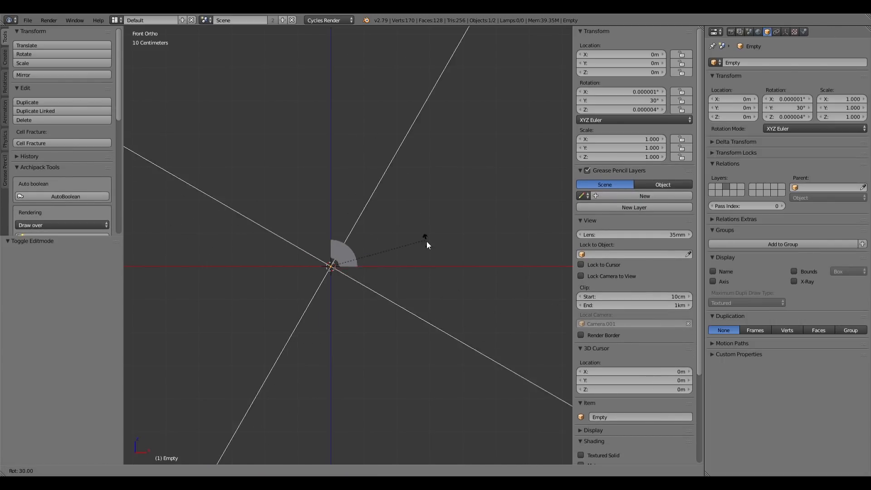
{"action": "left_click", "coordinate": [408, 290]}
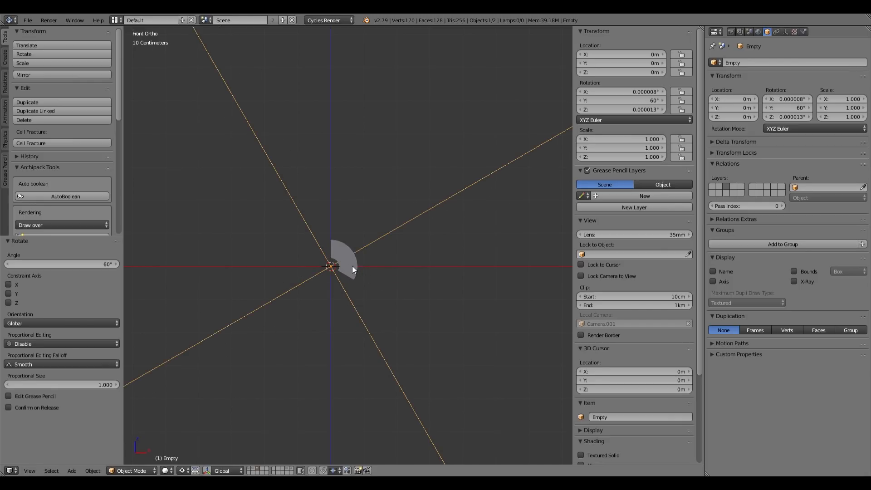
Enable Merge and First Last in the wedge's Array modifier and set the count to 6 to close the cylinder
{"action": "right_click", "coordinate": [354, 274]}
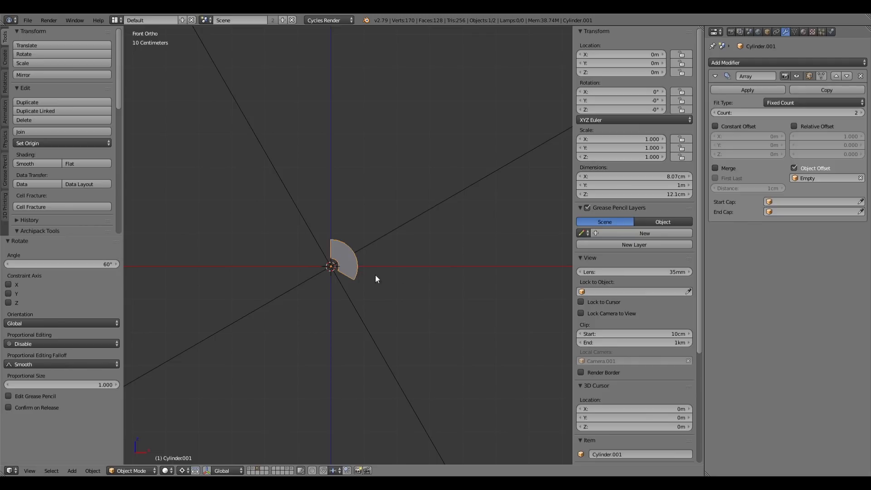
{"action": "left_click", "coordinate": [715, 168]}
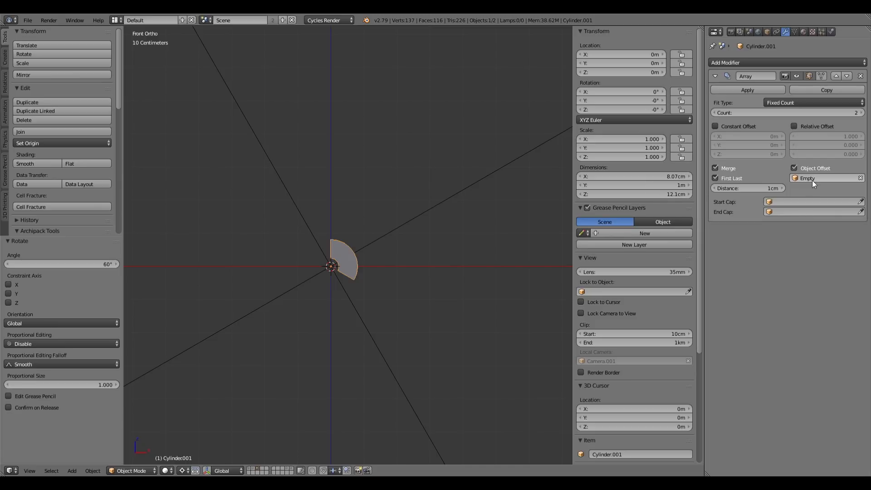
{"action": "left_click", "coordinate": [862, 113]}
{"action": "left_click", "coordinate": [862, 113]}
{"action": "left_click", "coordinate": [861, 113]}
{"action": "left_click", "coordinate": [861, 113]}
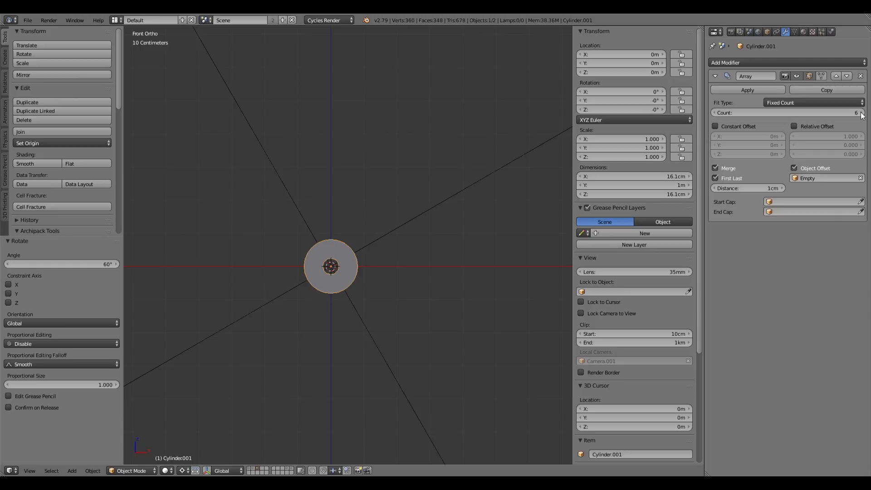
{"action": "middle_click_drag", "start_coordinate": [472, 297], "coordinate": [383, 296]}
{"action": "scroll", "coordinate": [383, 296], "scroll_direction": "up", "scroll_amount": 3}
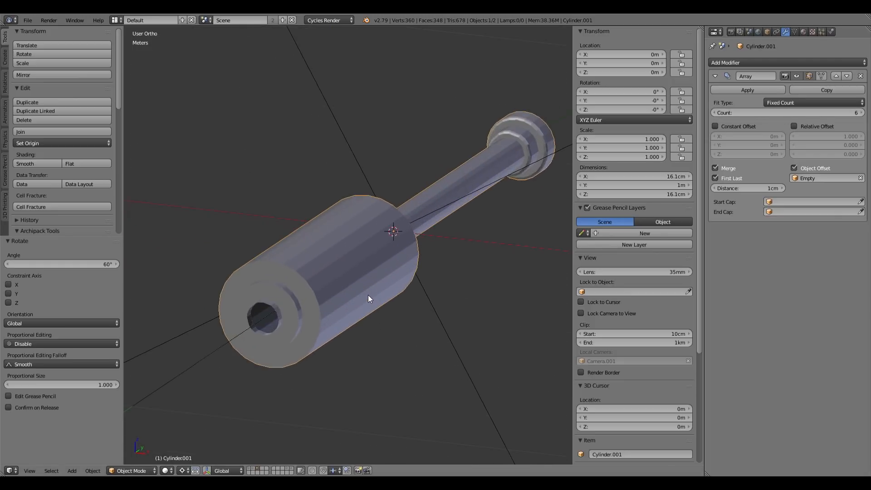
{"action": "scroll", "coordinate": [368, 298], "scroll_direction": "up", "scroll_amount": 1}
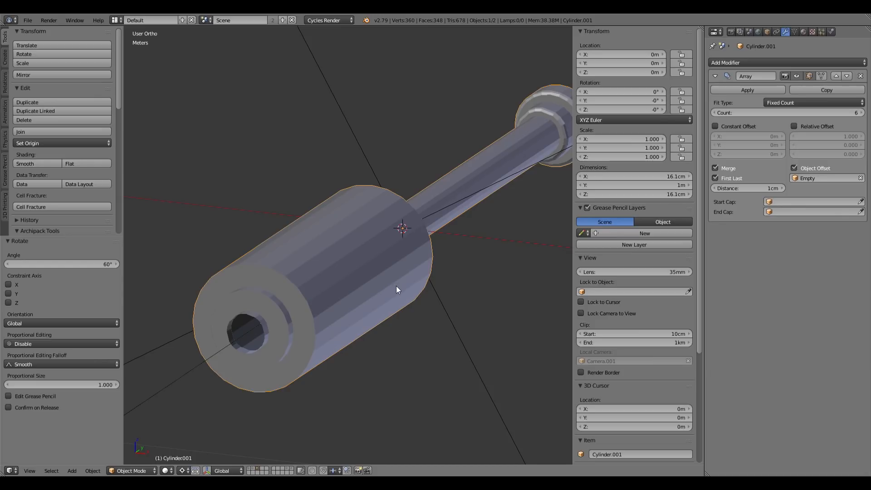
Rotate the wedge's mesh 60° in the front view in edit mode so it is centred on the X axis
{"action": "key", "text": "n"}
{"action": "key", "text": "Tab"}
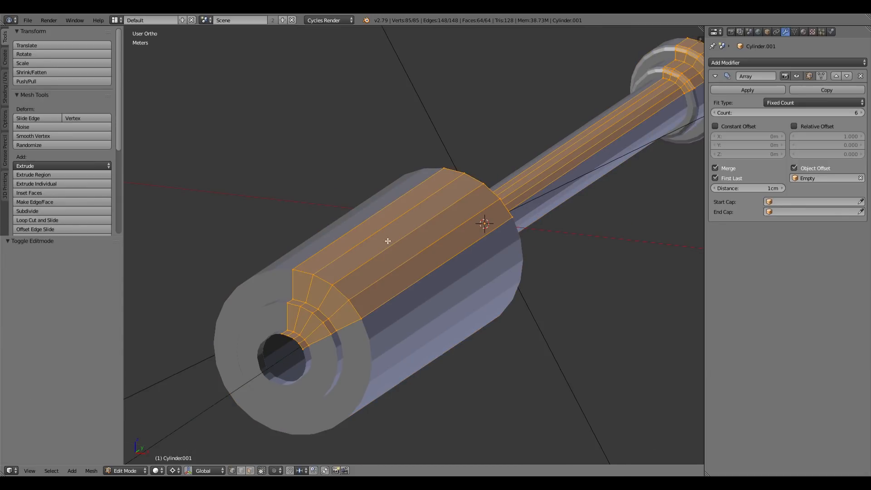
{"action": "key", "text": "KP_1"}
{"action": "key", "text": "r"}
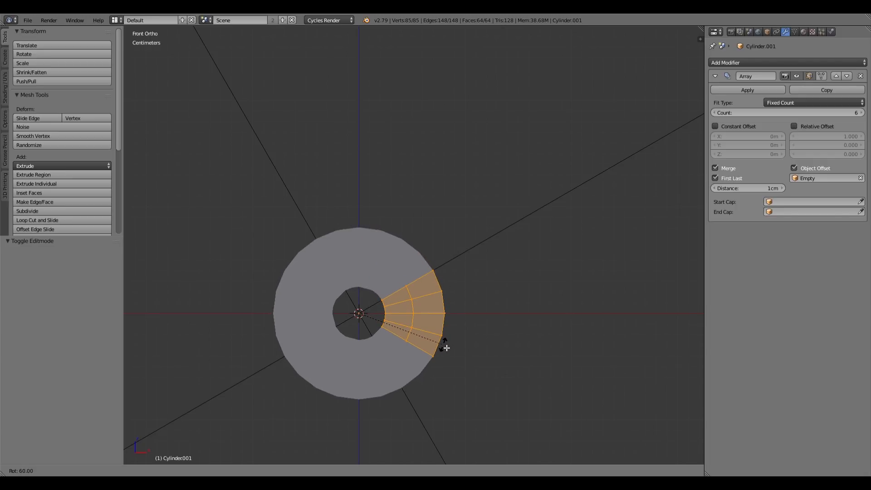
{"action": "left_click", "coordinate": [446, 347]}
Add eight evenly spaced, unslid loop cuts across the wide body section of the wedge in the right view
{"action": "middle_click_drag", "start_coordinate": [395, 326], "coordinate": [549, 319]}
{"action": "key", "text": "KP_3"}
{"action": "key", "text": "Tab"}
{"action": "key", "text": "Tab"}
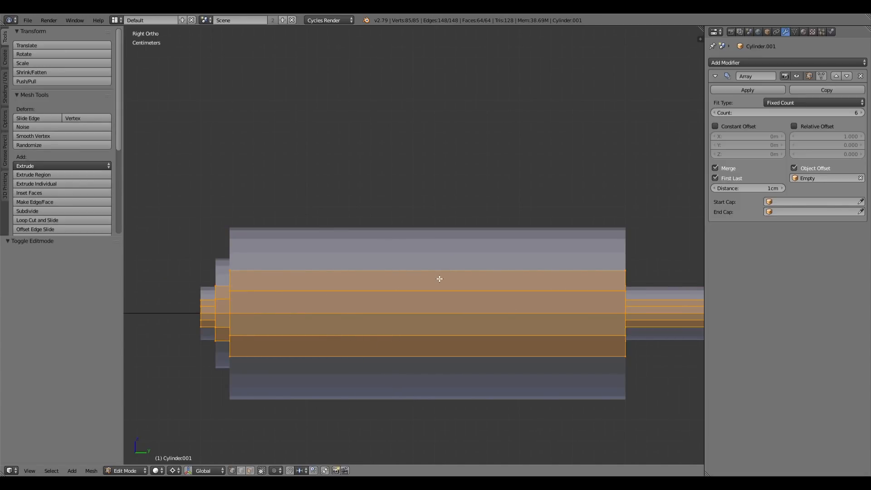
{"action": "key", "text": "ctrl+r"}
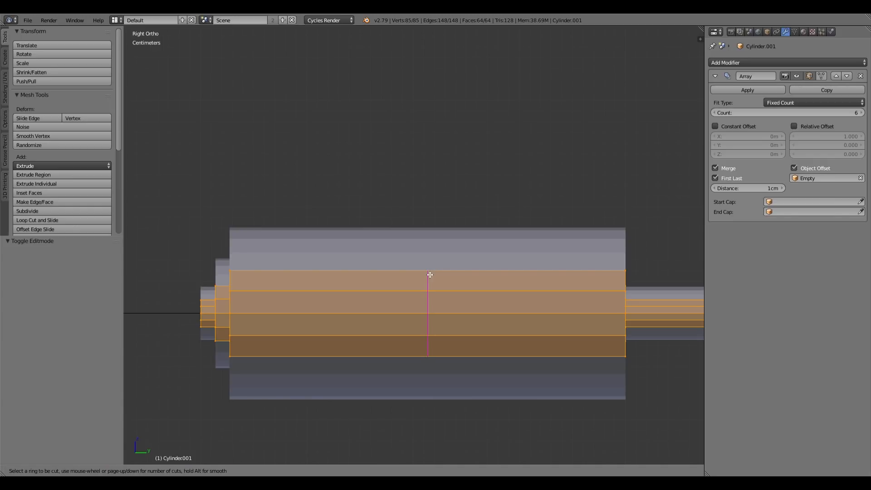
{"action": "scroll", "coordinate": [430, 275], "scroll_direction": "up", "scroll_amount": 7}
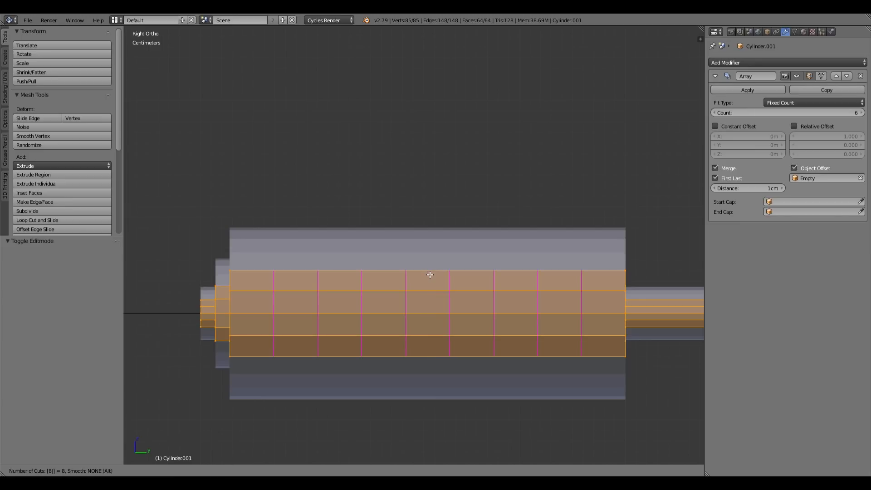
{"action": "left_click", "coordinate": [429, 275]}
{"action": "right_click", "coordinate": [430, 274]}
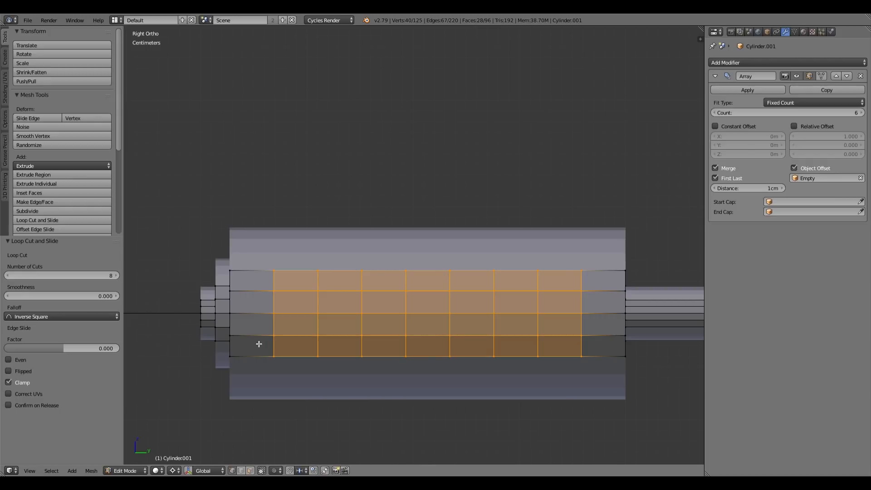
Add one centred loop cut in each of the second, fourth, sixth and eighth segments of the wide body section
{"action": "key", "text": "ctrl+r"}
{"action": "left_click", "coordinate": [298, 295]}
{"action": "right_click", "coordinate": [298, 296]}
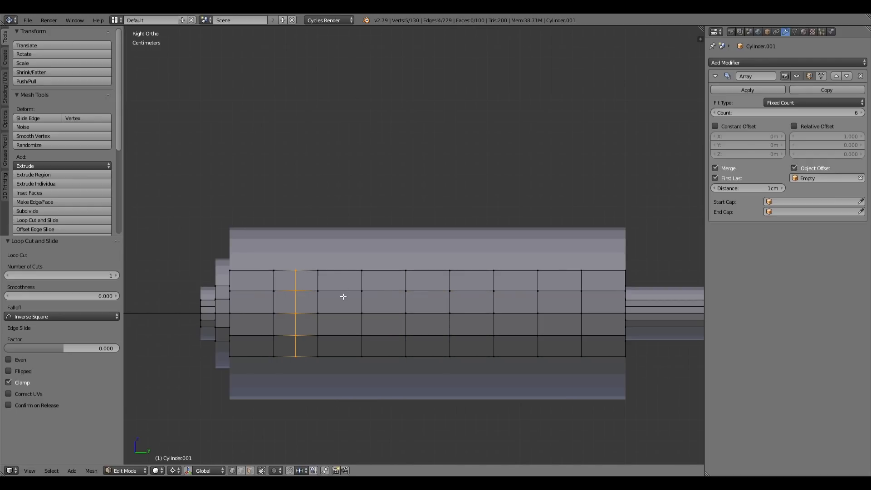
{"action": "key", "text": "ctrl+t"}
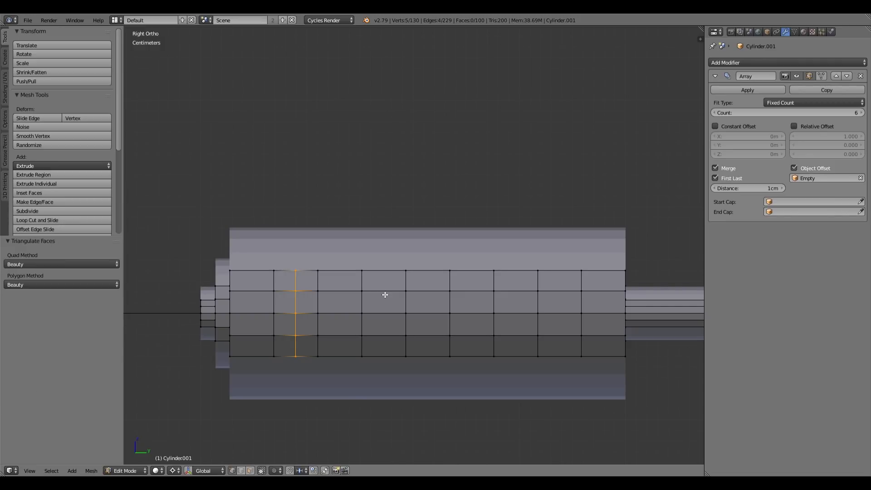
{"action": "key", "text": "ctrl+z"}
{"action": "key", "text": "ctrl+r"}
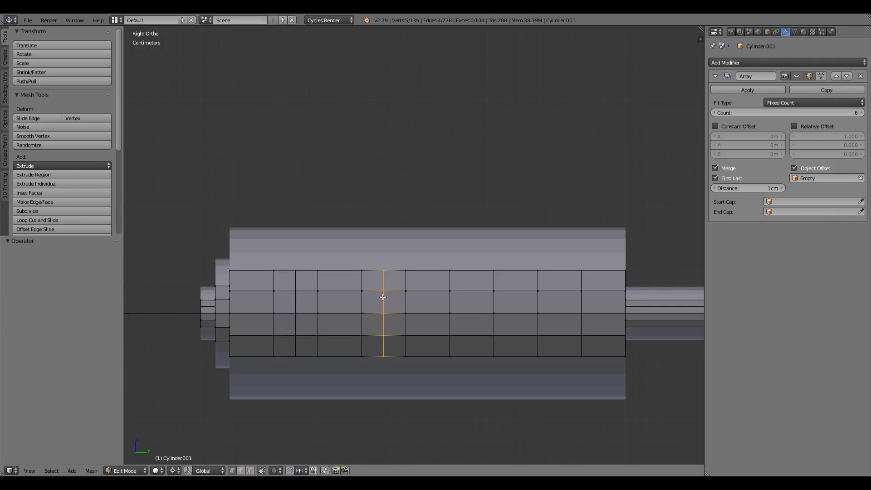
{"action": "left_click", "coordinate": [384, 296]}
{"action": "right_click", "coordinate": [384, 296]}
{"action": "key", "text": "ctrl+r"}
{"action": "left_click", "coordinate": [476, 298]}
{"action": "right_click", "coordinate": [476, 298]}
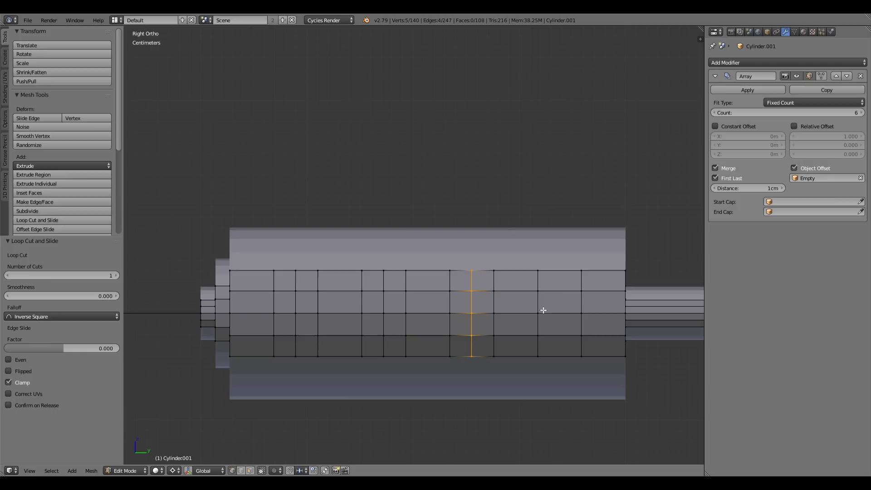
{"action": "key", "text": "ctrl+r"}
{"action": "left_click", "coordinate": [564, 296]}
{"action": "right_click", "coordinate": [564, 296]}
Snap the 3D cursor to the middle vertex of the second segment's centre loop and add a 32-vertex circle with 1 m radius
{"action": "key", "text": "shift+s"}
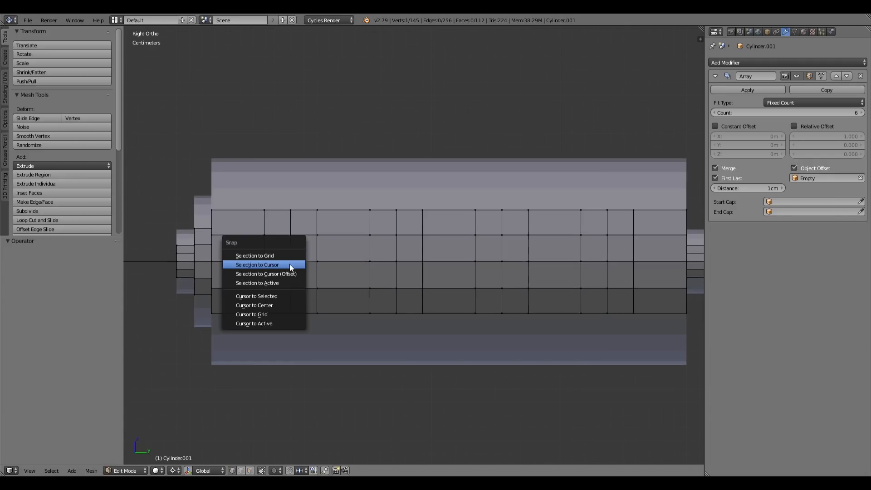
{"action": "left_click", "coordinate": [286, 296]}
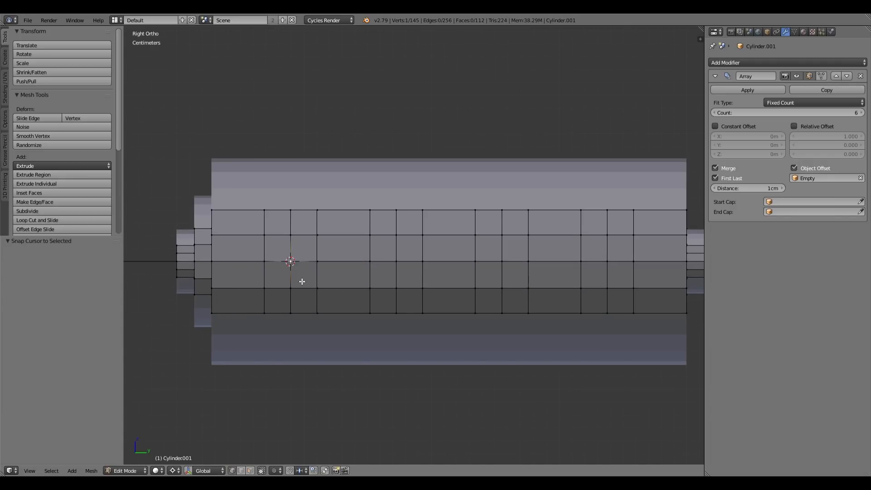
{"action": "key", "text": "shift+a"}
{"action": "left_click", "coordinate": [285, 260]}
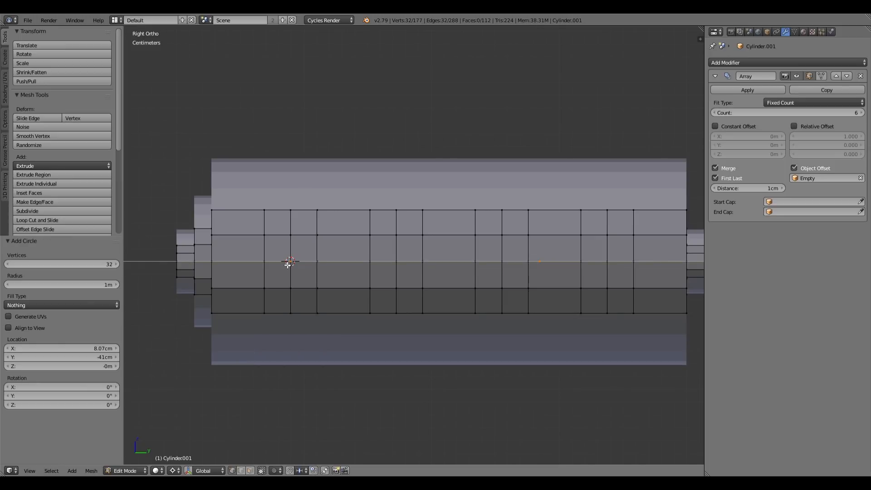
Align the new circle to the right view and reduce it to 8 vertices
{"action": "left_click", "coordinate": [9, 328]}
{"action": "scroll", "coordinate": [385, 292], "scroll_direction": "down", "scroll_amount": 6}
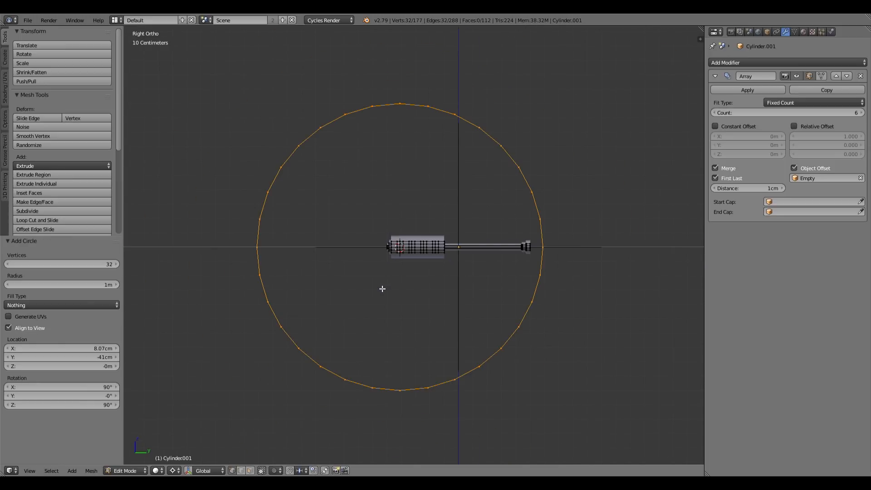
{"action": "scroll", "coordinate": [382, 289], "scroll_direction": "up", "scroll_amount": 8}
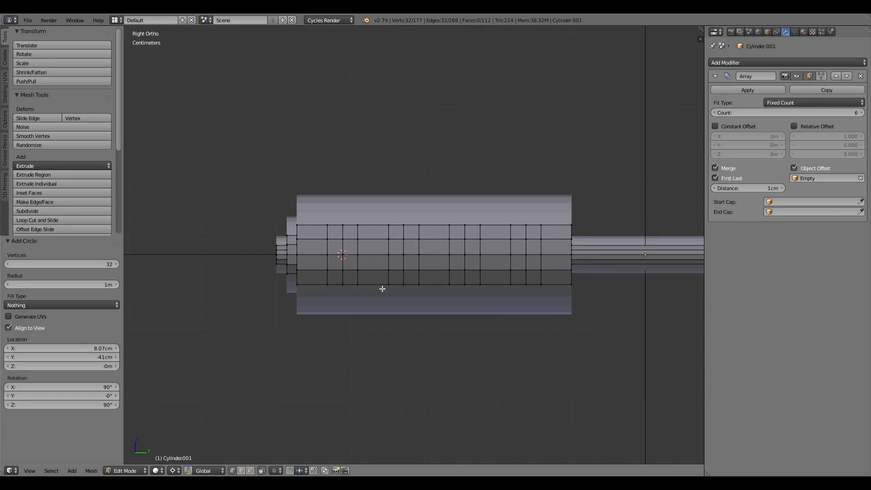
{"action": "left_click", "coordinate": [108, 264]}
{"action": "type", "text": "8"}
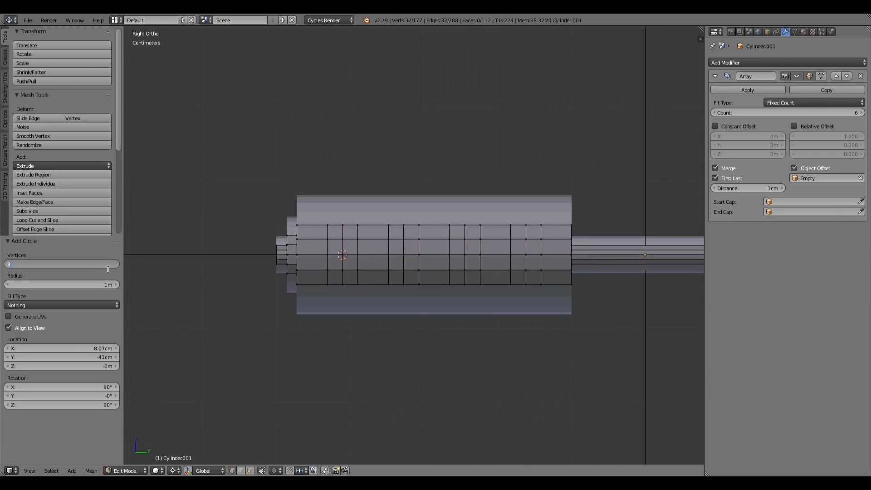
{"action": "key", "text": "Return"}
Scale the octagonal circle by about 0.028 and again by 0.6 so it fits inside the wedge's second segment
{"action": "key", "text": "s"}
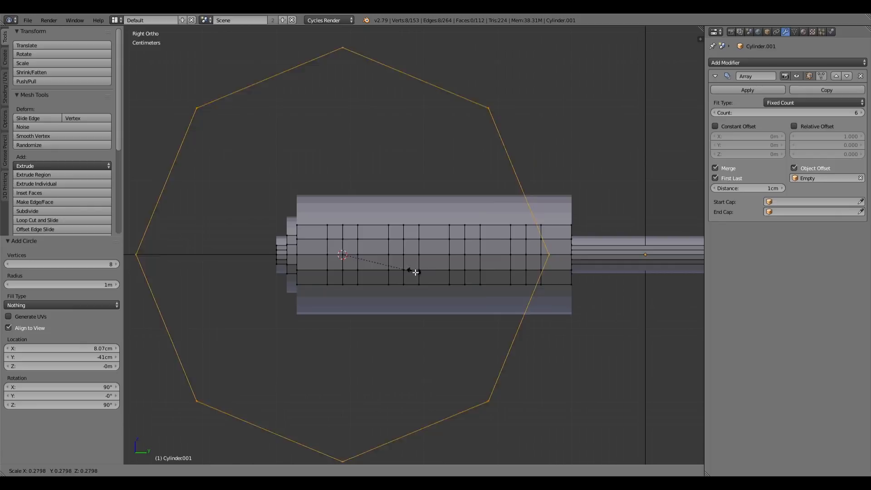
{"action": "left_click", "coordinate": [361, 263]}
{"action": "scroll", "coordinate": [362, 264], "scroll_direction": "up", "scroll_amount": 4}
{"action": "key", "text": "s"}
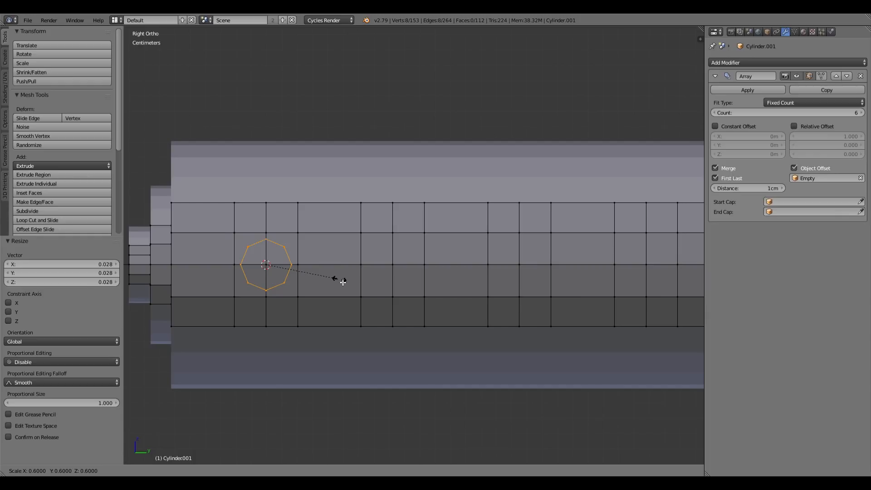
{"action": "left_click", "coordinate": [343, 282]}
Move the octagonal circle 2 cm outward along the X axis, clear of the cylinder surface, in the front view
{"action": "key", "text": "KP_1"}
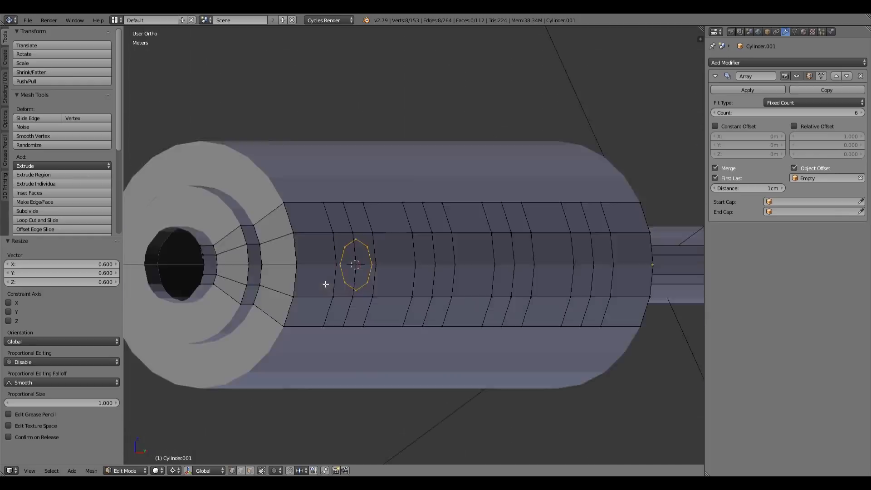
{"action": "key", "text": "KP_Decimal"}
{"action": "key", "text": "g"}
{"action": "key", "text": "x"}
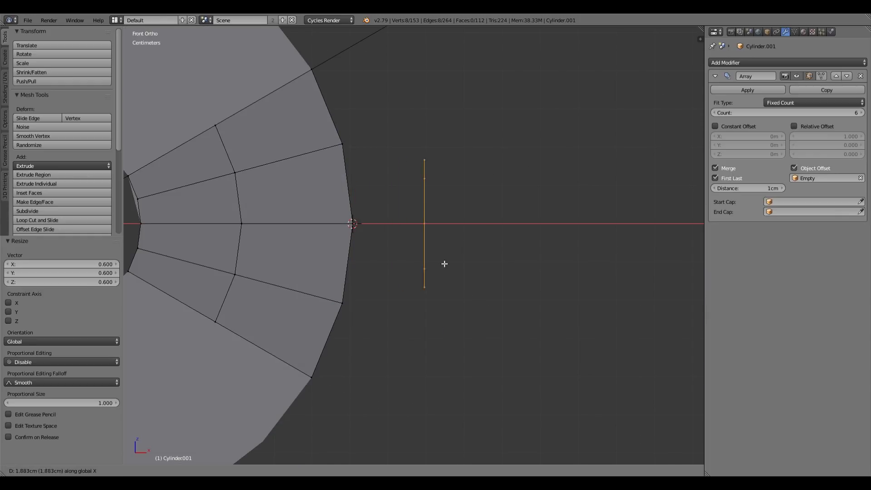
{"action": "left_click", "coordinate": [455, 264]}
Separate the selected octagonal circle from the wedge into its own object
{"action": "key", "text": "p"}
{"action": "left_click", "coordinate": [451, 260]}
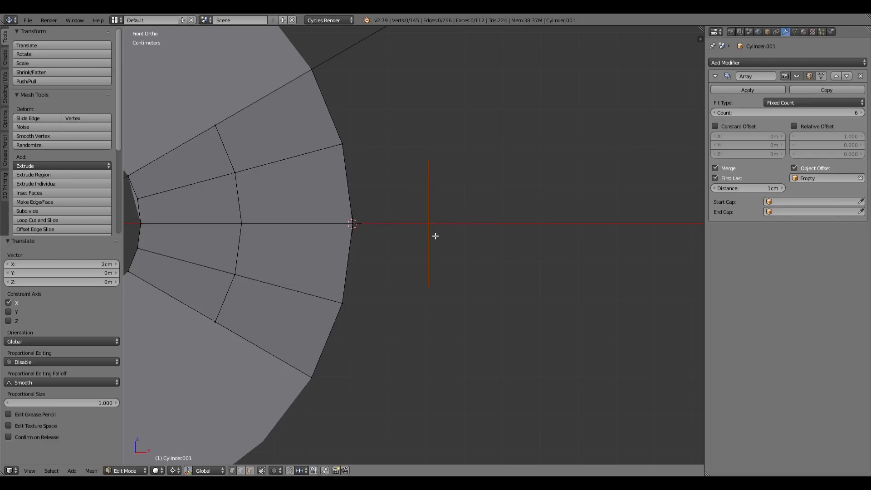
{"action": "key", "text": "Tab"}
Extrude the separated octagonal circle -4 cm along X so it passes through the thruster cylinder's wall
{"action": "key", "text": "Tab"}
{"action": "key", "text": "a"}
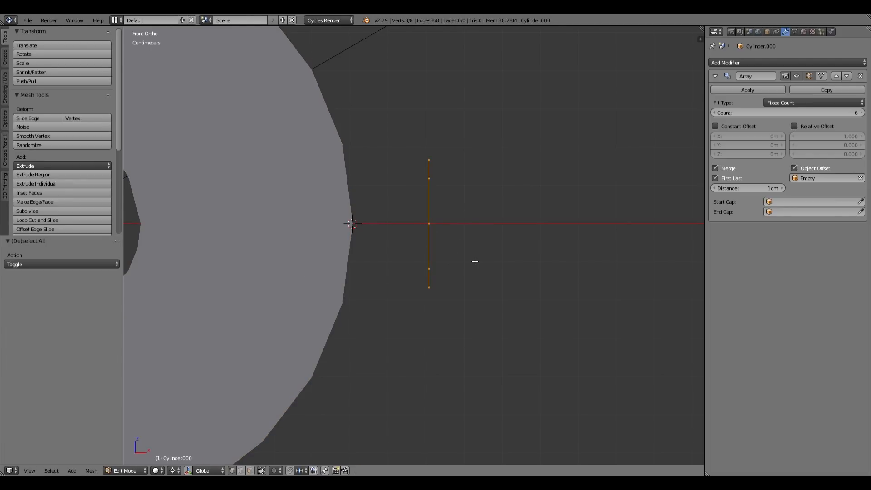
{"action": "key", "text": "e"}
{"action": "left_click", "coordinate": [308, 258]}
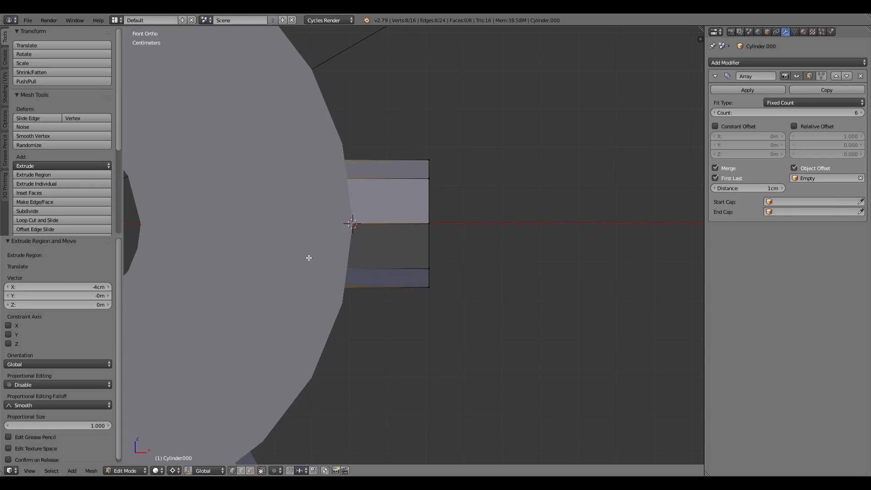
{"action": "key", "text": "Tab"}
{"action": "middle_click_drag", "start_coordinate": [336, 260], "coordinate": [239, 304]}
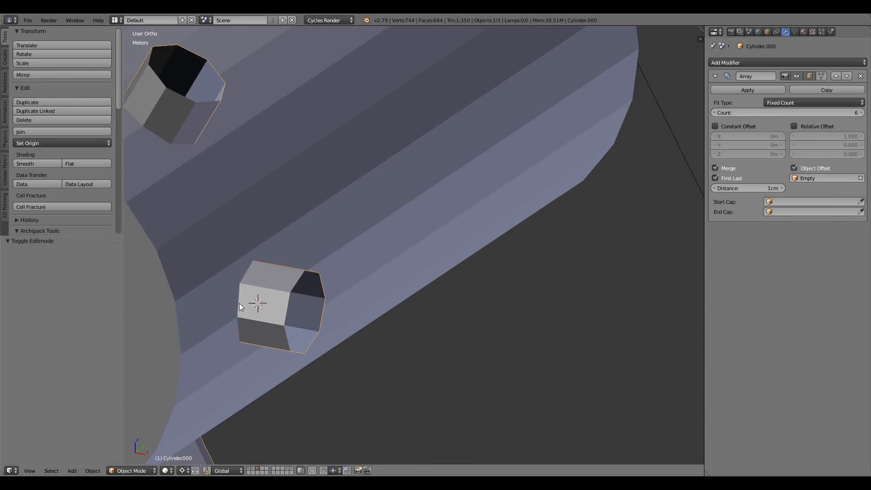
{"action": "scroll", "coordinate": [274, 296], "scroll_direction": "down", "scroll_amount": 5}
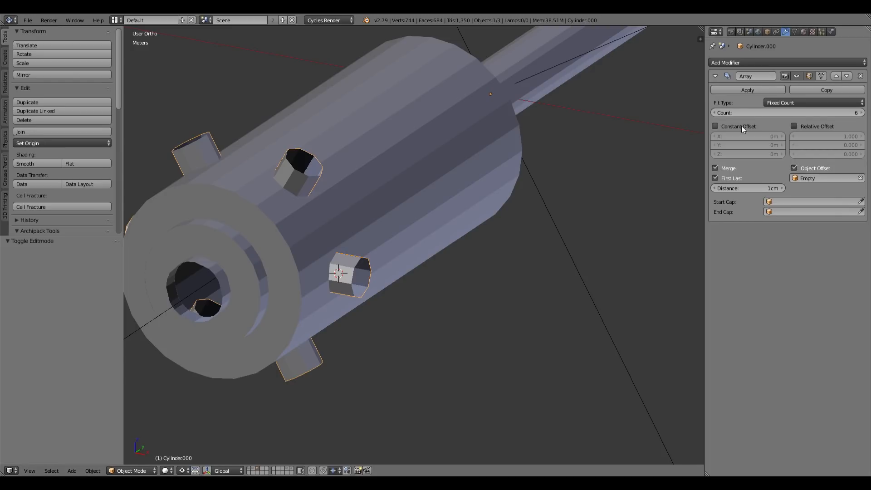
Fill both open ends of the extruded octagonal tube with faces to make it a closed solid
{"action": "key", "text": "Tab"}
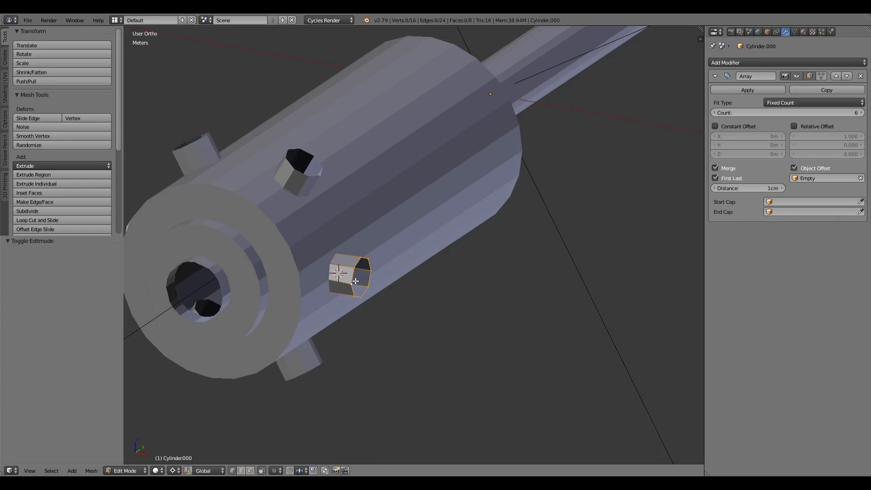
{"action": "key", "text": "f"}
{"action": "key", "text": "z"}
{"action": "right_click", "coordinate": [308, 269], "text": "alt"}
{"action": "key", "text": "a"}
{"action": "key", "text": "Tab"}
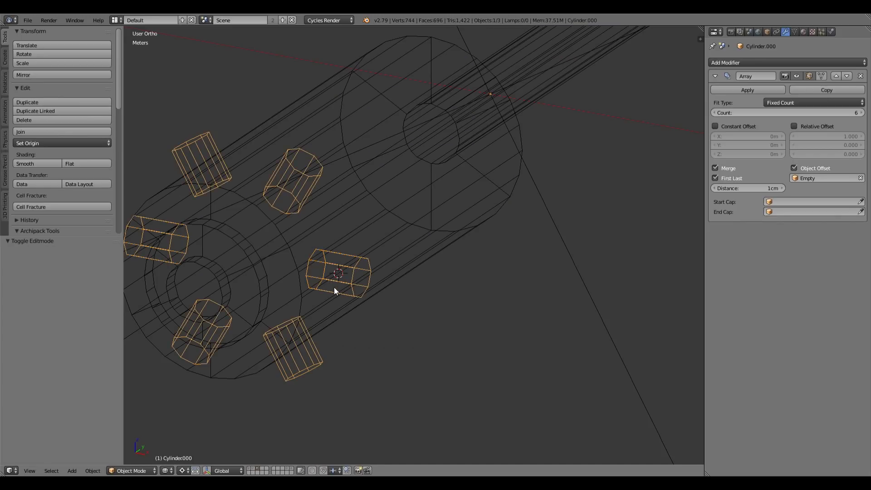
Add the thruster body to the selection as the active object with the octagonal cutters and bring up the Bool Tools operations
{"action": "key", "text": "z"}
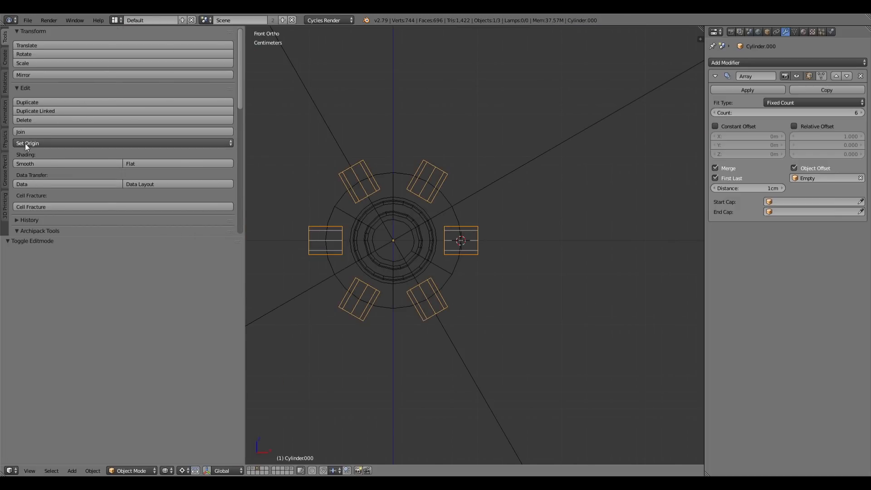
{"action": "scroll", "coordinate": [85, 132], "scroll_direction": "down", "scroll_amount": 3}
{"action": "scroll", "coordinate": [86, 132], "scroll_direction": "down", "scroll_amount": 10}
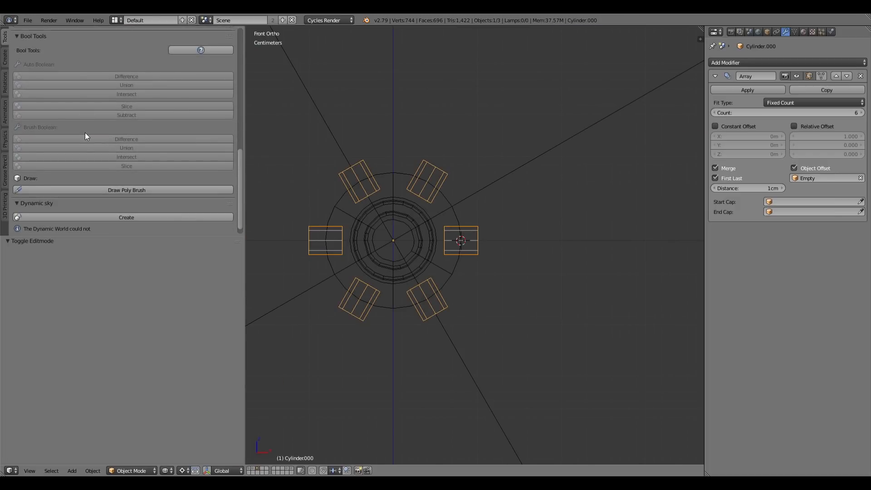
{"action": "middle_click_drag", "start_coordinate": [461, 193], "coordinate": [432, 233]}
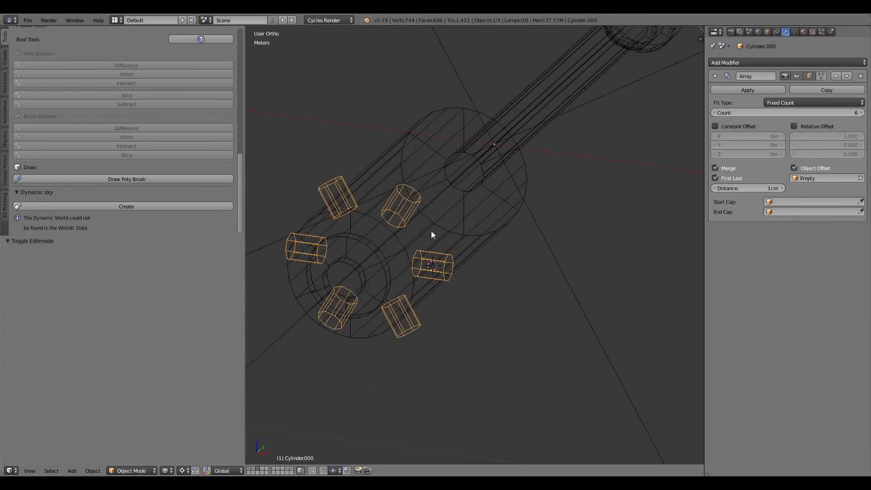
{"action": "right_click", "coordinate": [458, 241], "text": "shift"}
{"action": "scroll", "coordinate": [146, 98], "scroll_direction": "up", "scroll_amount": 3}
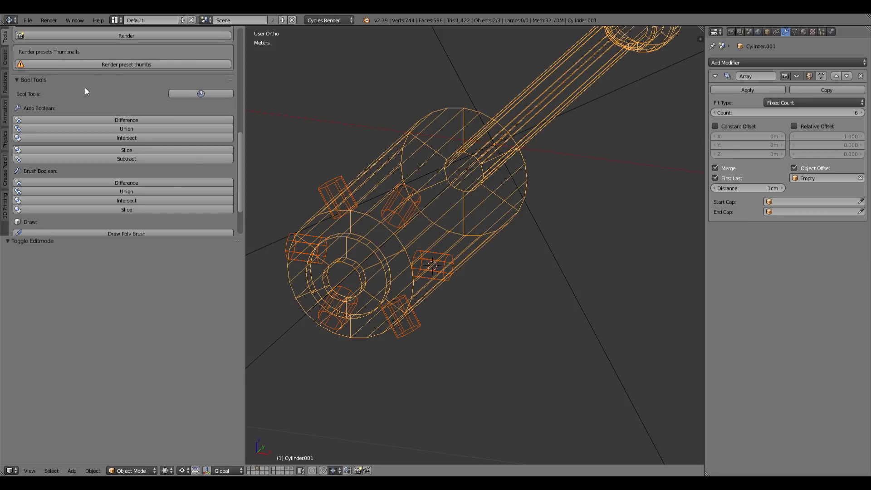
Cut the ring of six small cylinders out of the large cylinder with an auto boolean Difference
{"action": "key", "text": "z"}
{"action": "scroll", "coordinate": [464, 244], "scroll_direction": "up", "scroll_amount": 1}
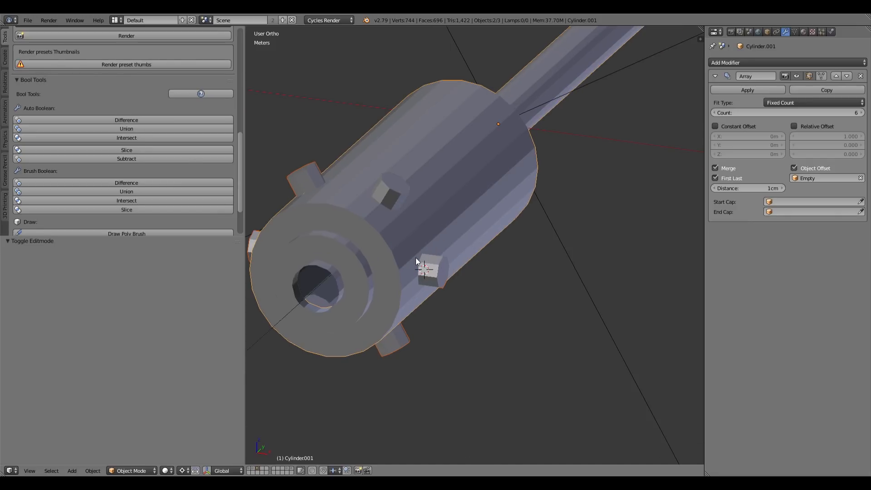
{"action": "left_click", "coordinate": [132, 119]}
{"action": "middle_click_drag", "start_coordinate": [431, 268], "coordinate": [389, 261]}
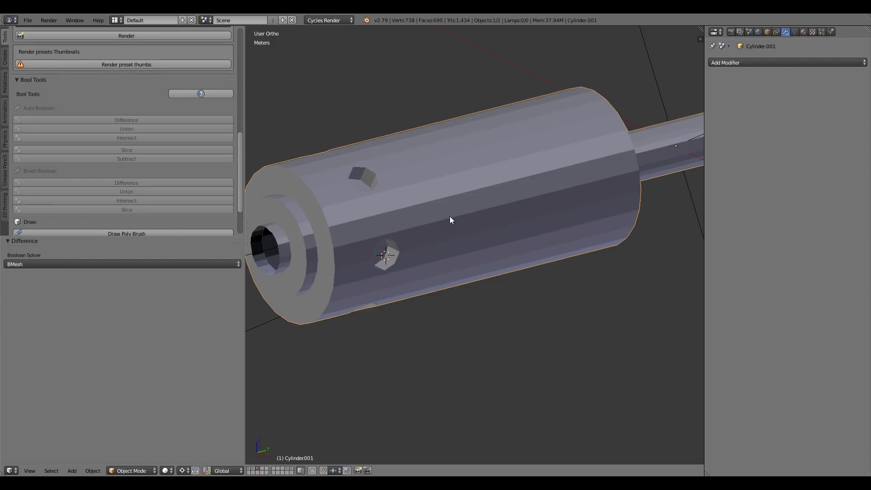
Delete the vertices of three spaced edge loops around the large cylinder beyond the holes, and switch to wireframe display
{"action": "key", "text": "KP_1"}
{"action": "key", "text": "KP_3"}
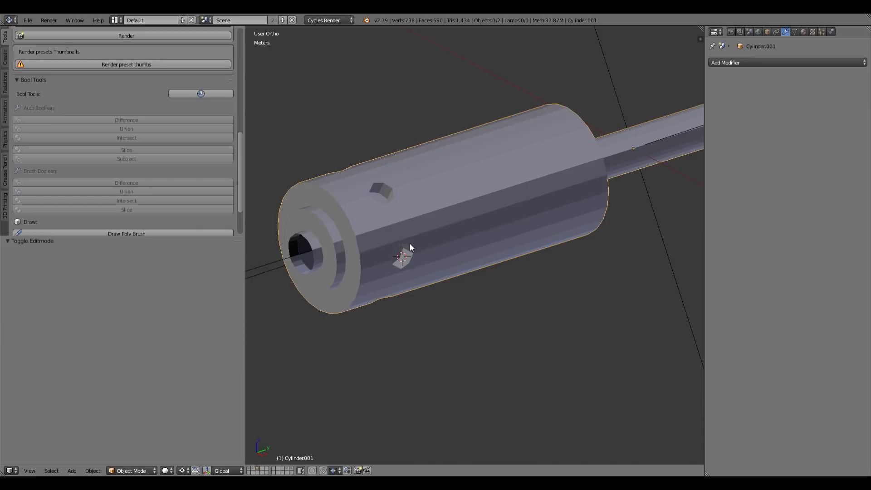
{"action": "key", "text": "KP_3"}
{"action": "key", "text": "Tab"}
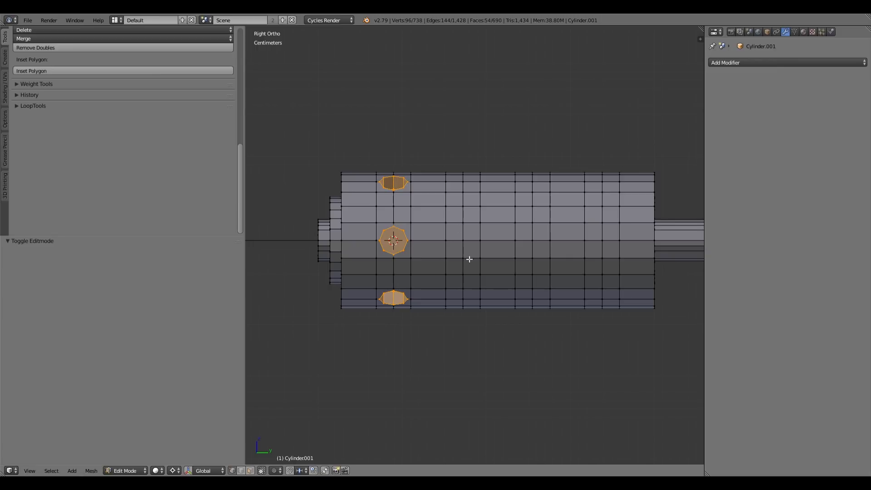
{"action": "right_click", "coordinate": [465, 236]}
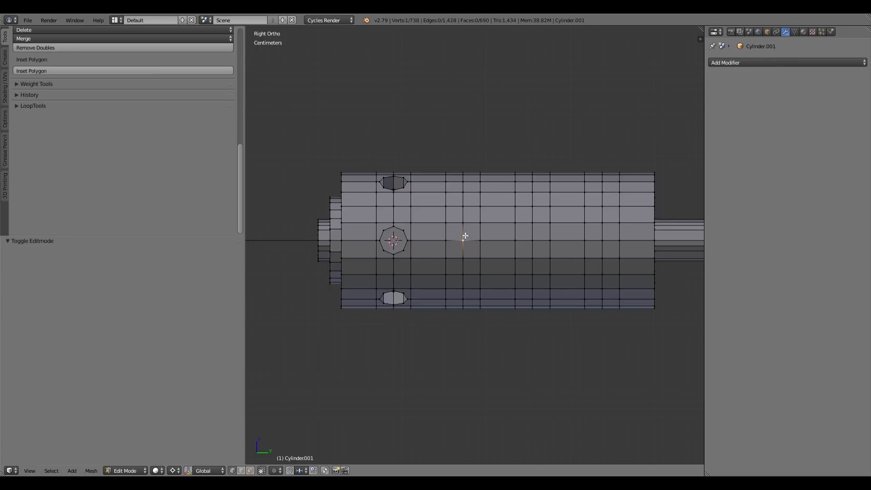
{"action": "right_click", "coordinate": [465, 236], "text": "alt"}
{"action": "right_click", "coordinate": [537, 234], "text": "alt+shift"}
{"action": "right_click", "coordinate": [601, 236], "text": "alt+shift"}
{"action": "key", "text": "x"}
{"action": "left_click", "coordinate": [600, 232]}
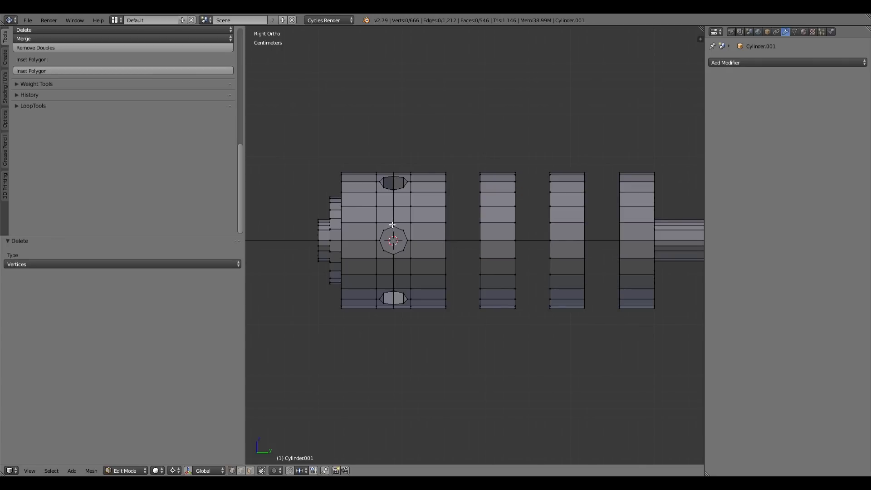
{"action": "key", "text": "z"}
{"action": "key", "text": "b"}
{"action": "left_click_drag", "start_coordinate": [366, 116], "coordinate": [428, 371]}
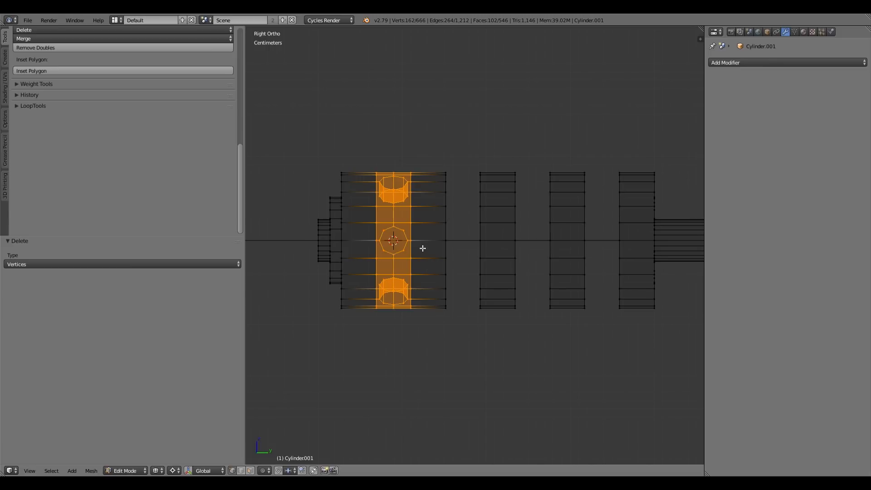
{"action": "key", "text": "shift+d"}
{"action": "key", "text": "y"}
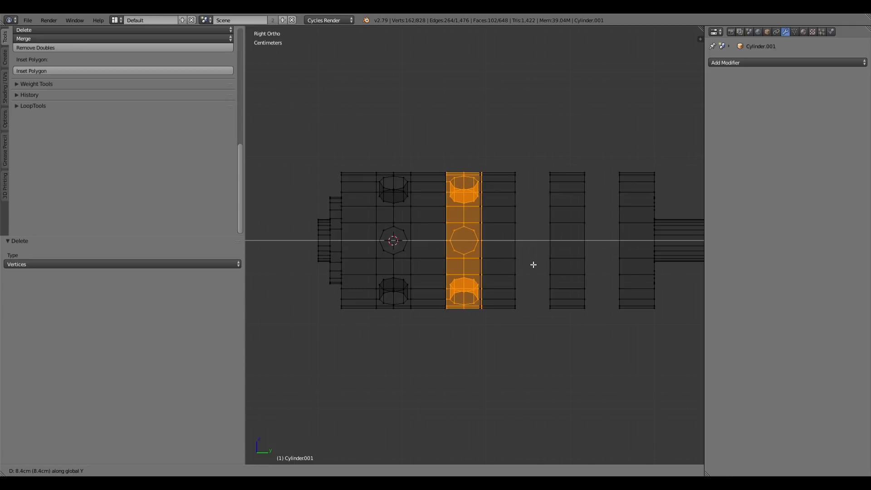
{"action": "right_click", "coordinate": [533, 264]}
{"action": "key", "text": "ctrl+z"}
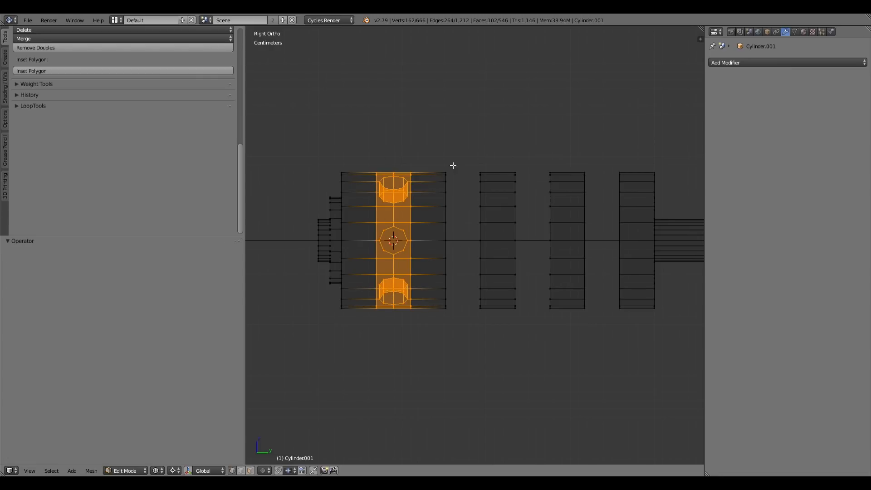
Delete the vertices of the two isolated rings in the middle of the large cylinder
{"action": "key", "text": "a"}
{"action": "key", "text": "b"}
{"action": "left_click_drag", "start_coordinate": [453, 131], "coordinate": [594, 365]}
{"action": "key", "text": "x"}
{"action": "left_click", "coordinate": [582, 343]}
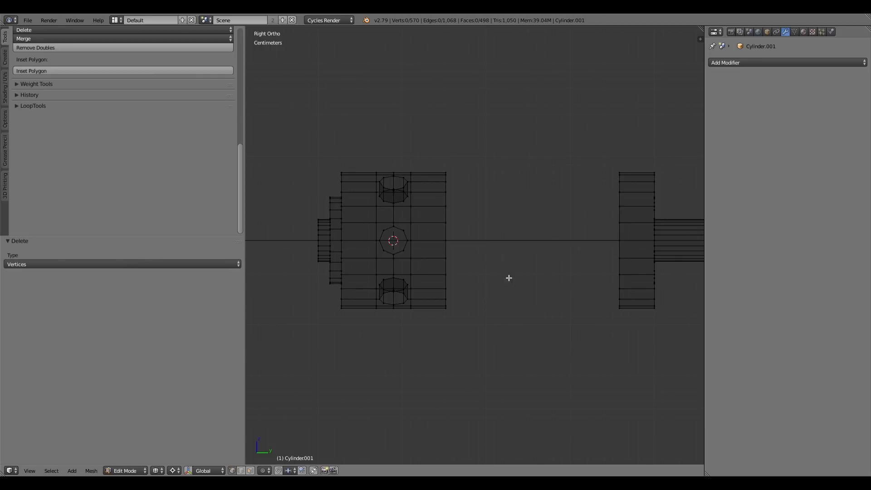
Duplicate the holed ring together with its adjoining plain ring and offset the copy about 8.7 cm along Y
{"action": "right_click", "coordinate": [377, 173]}
{"action": "key", "text": "b"}
{"action": "left_click_drag", "start_coordinate": [376, 158], "coordinate": [496, 399]}
{"action": "key", "text": "b"}
{"action": "middle_click_drag", "start_coordinate": [367, 141], "coordinate": [380, 184]}
{"action": "left_click_drag", "start_coordinate": [394, 212], "coordinate": [491, 414]}
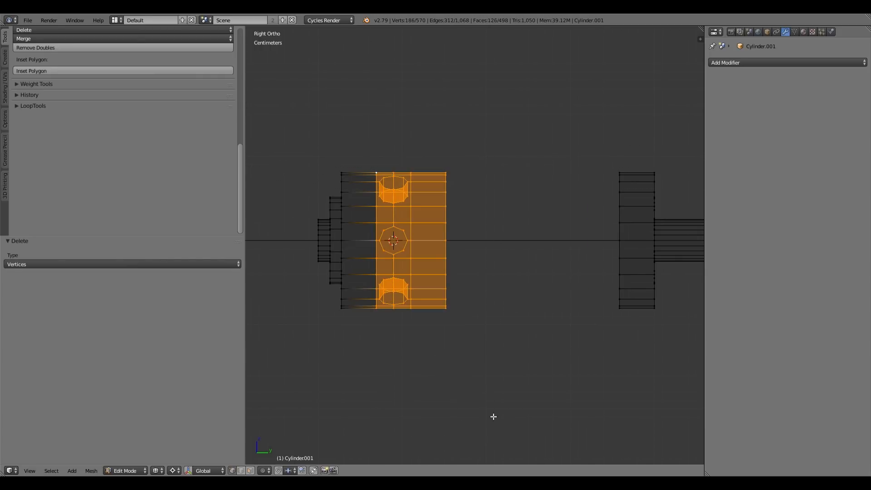
{"action": "scroll", "coordinate": [114, 176], "scroll_direction": "up", "scroll_amount": 10}
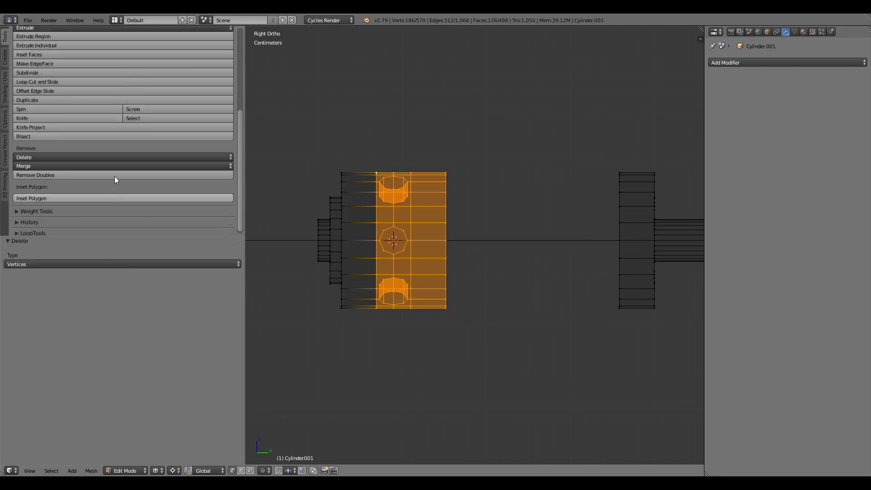
{"action": "scroll", "coordinate": [103, 154], "scroll_direction": "down", "scroll_amount": 7}
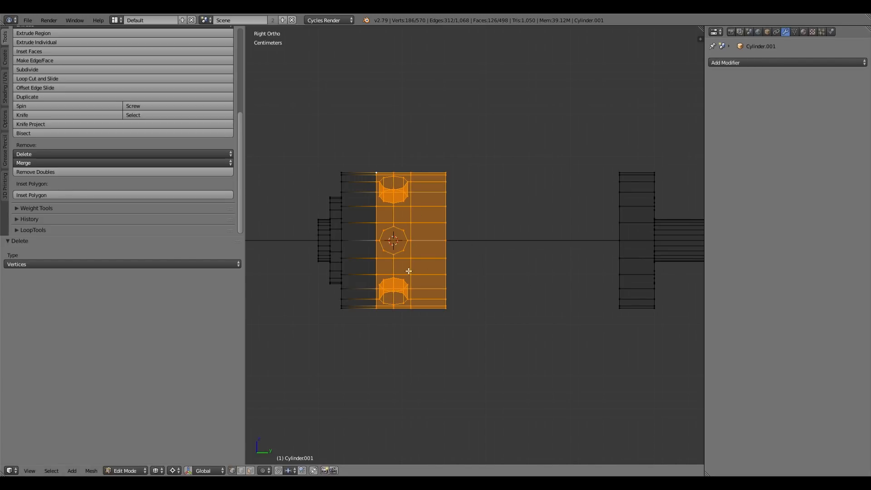
{"action": "key", "text": "shift+d"}
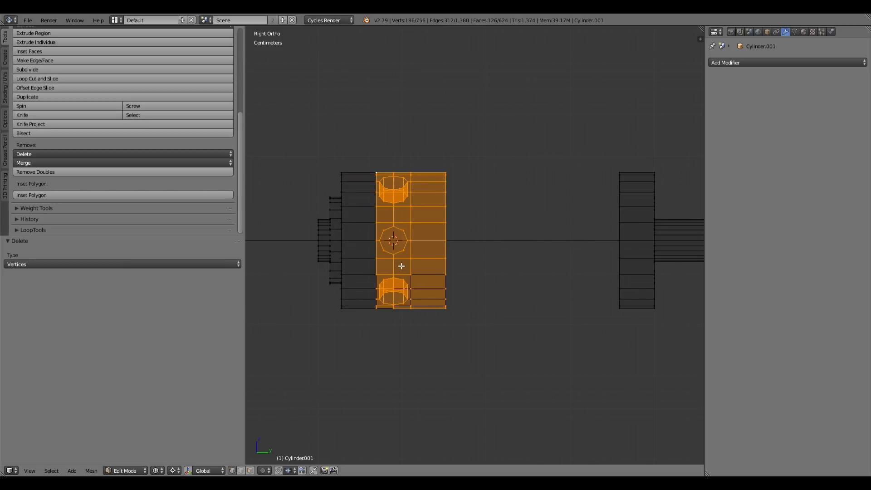
{"action": "key", "text": "y"}
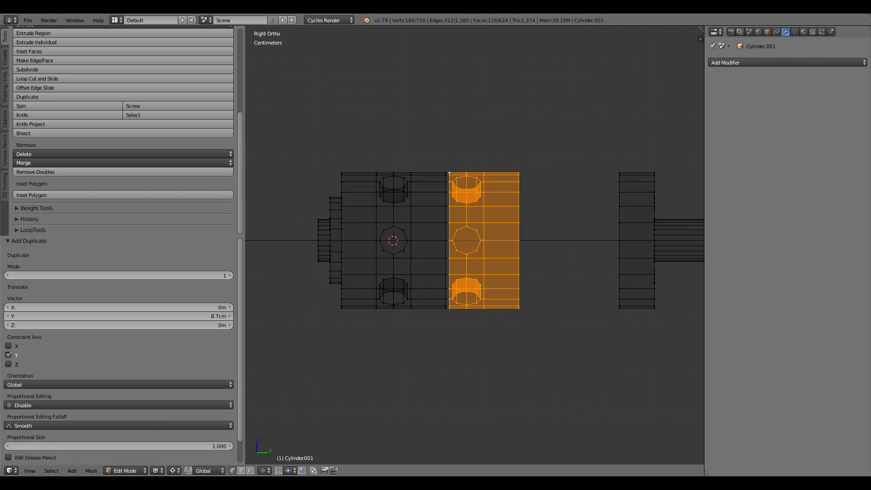
Enable vertex snapping with the Closest target and align the duplicated section flush with the original along Y
{"action": "left_click", "coordinate": [291, 470]}
{"action": "left_click", "coordinate": [297, 450]}
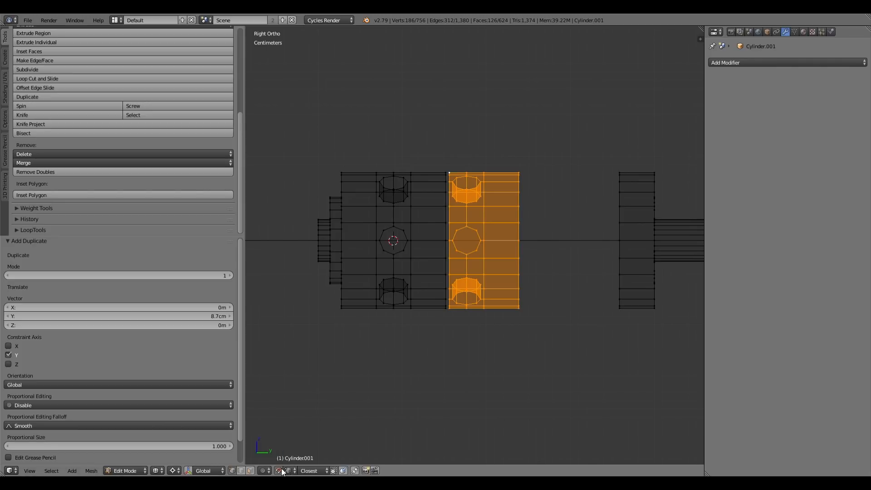
{"action": "scroll", "coordinate": [466, 257], "scroll_direction": "up", "scroll_amount": 1}
Duplicate the holed section again and move the new copy about 9.49 cm along Y
{"action": "key", "text": "shift+d"}
{"action": "key", "text": "Escape"}
{"action": "key", "text": "g"}
{"action": "key", "text": "y"}
{"action": "left_click", "coordinate": [540, 273]}
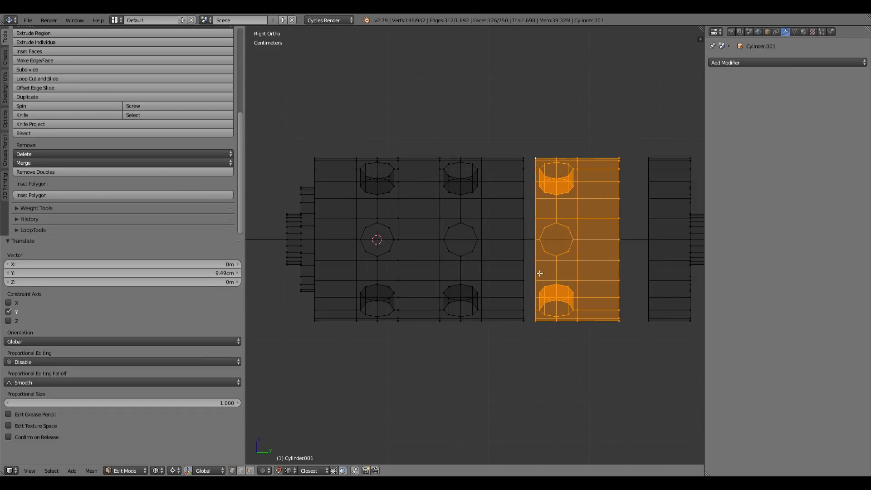
Snap the new section flush against the previous one along Y, and remove doubles from the whole mesh
{"action": "key", "text": "g"}
{"action": "key", "text": "y"}
{"action": "left_click", "coordinate": [534, 265]}
{"action": "middle_click_drag", "start_coordinate": [623, 272], "coordinate": [534, 276], "text": "shift"}
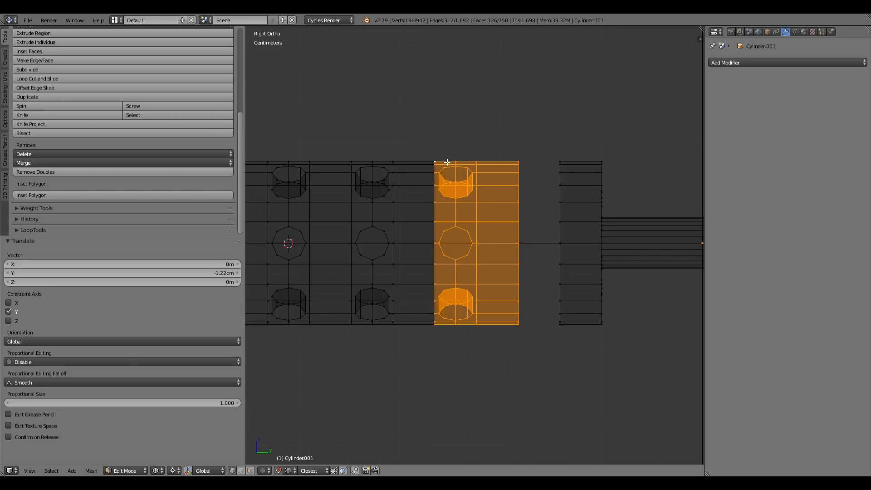
{"action": "key", "text": "a"}
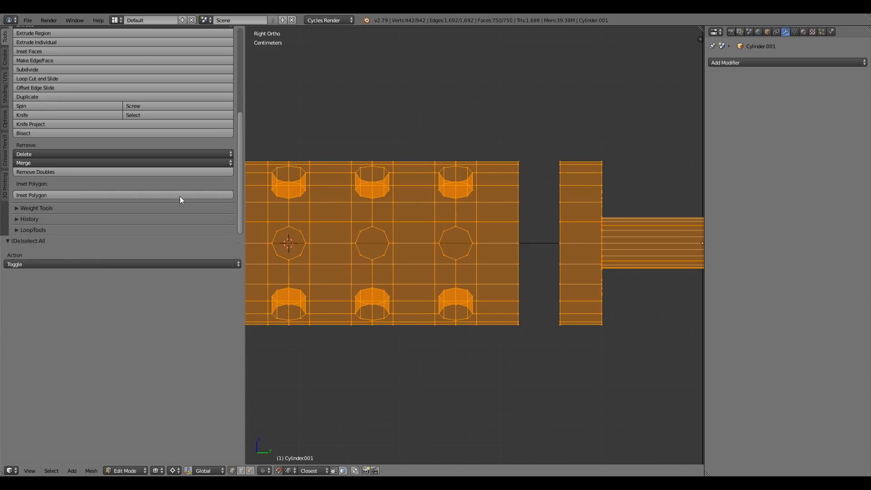
{"action": "left_click", "coordinate": [72, 171]}
Duplicate only the holed ring of the last section and snap it along Y into the remaining gap
{"action": "key", "text": "a"}
{"action": "key", "text": "b"}
{"action": "left_click_drag", "start_coordinate": [412, 132], "coordinate": [490, 376]}
{"action": "key", "text": "shift+d"}
{"action": "key", "text": "y"}
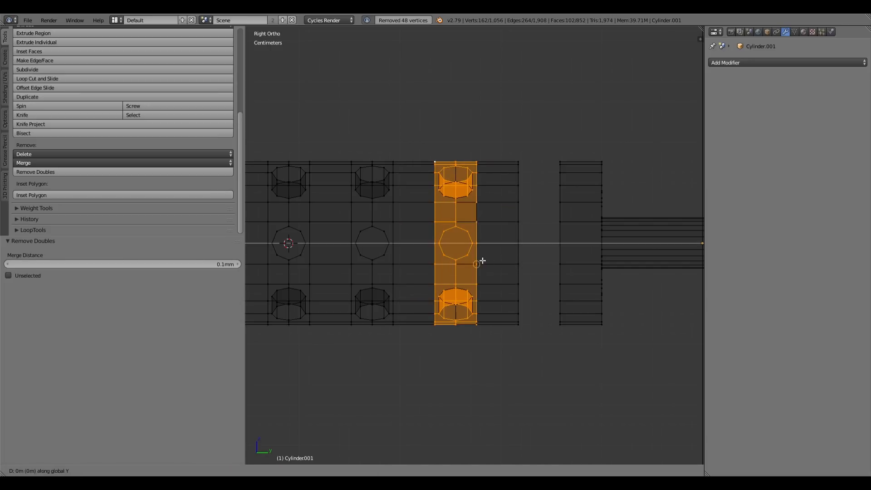
{"action": "left_click", "coordinate": [574, 253]}
{"action": "key", "text": "g"}
{"action": "key", "text": "y"}
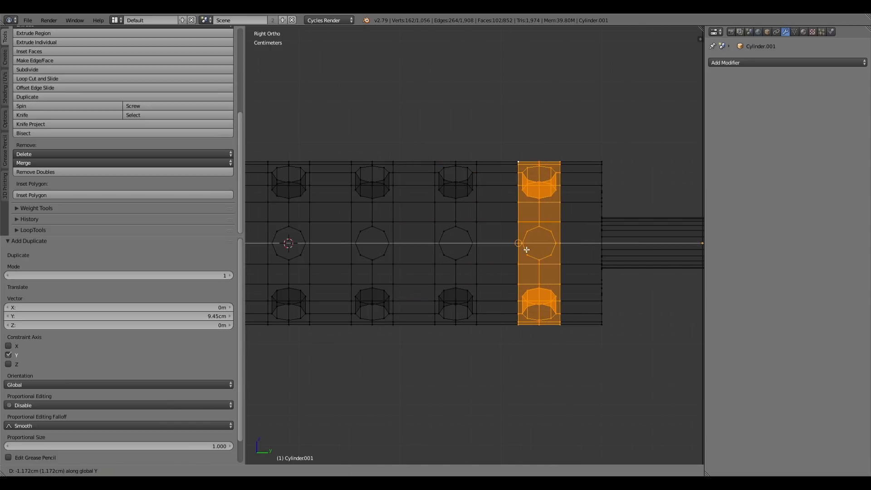
{"action": "left_click", "coordinate": [543, 248]}
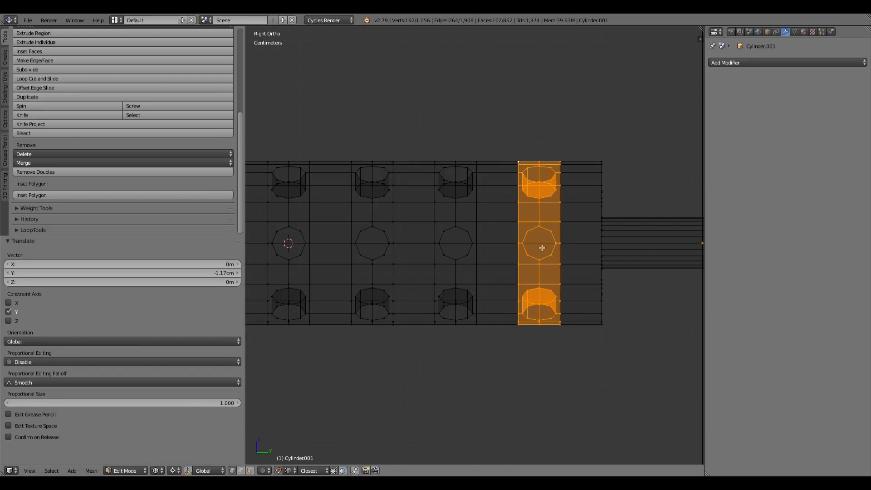
Scale the vertex loop between the last holed ring and the end ring to 0 along Y, using the Median Point pivot and Increment snapping
{"action": "right_click", "coordinate": [562, 162]}
{"action": "key", "text": "b"}
{"action": "left_click_drag", "start_coordinate": [563, 147], "coordinate": [579, 362]}
{"action": "scroll", "coordinate": [584, 331], "scroll_direction": "up", "scroll_amount": 5}
{"action": "middle_click_drag", "start_coordinate": [625, 310], "coordinate": [484, 296], "text": "shift"}
{"action": "scroll", "coordinate": [324, 287], "scroll_direction": "up", "scroll_amount": 2}
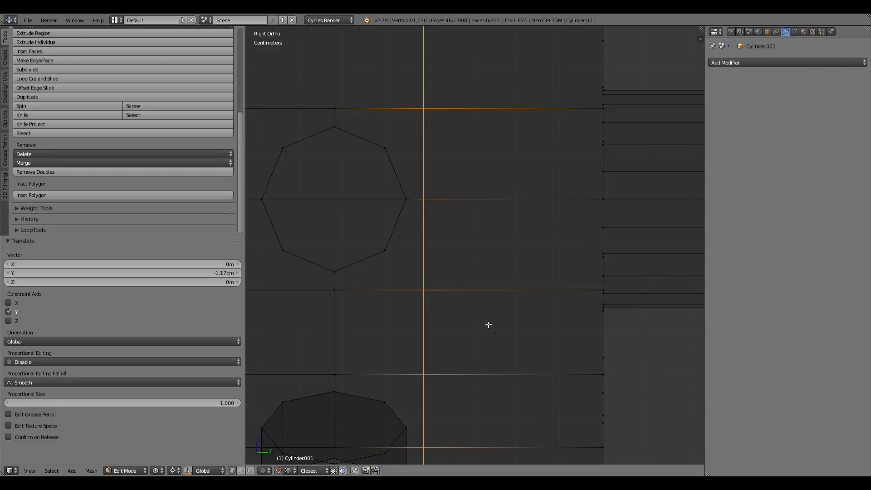
{"action": "left_click", "coordinate": [174, 470]}
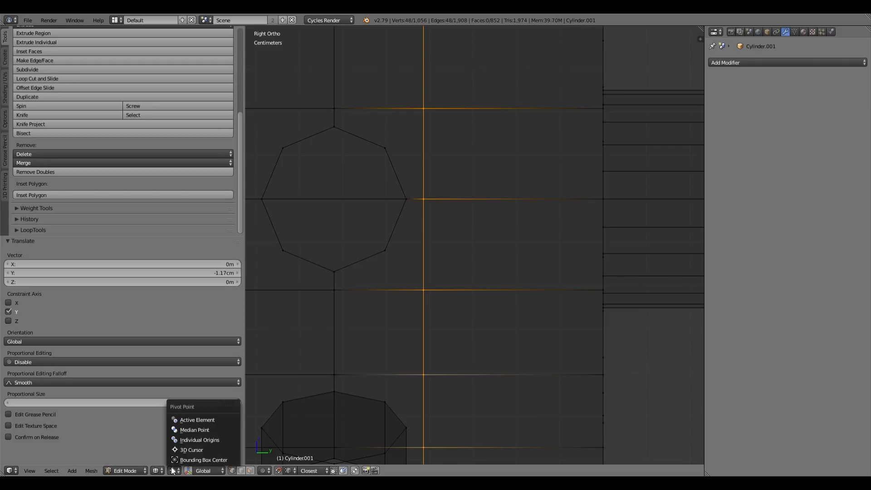
{"action": "left_click", "coordinate": [182, 429]}
{"action": "left_click", "coordinate": [289, 470]}
{"action": "left_click", "coordinate": [297, 463]}
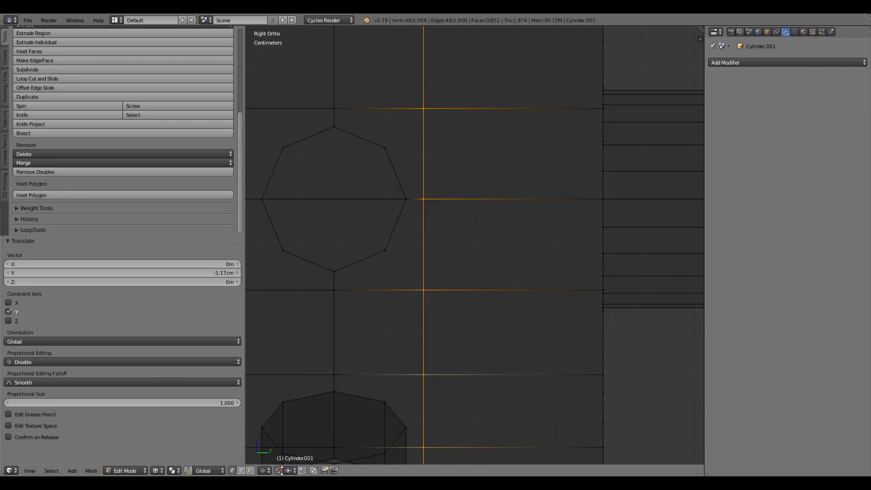
{"action": "key", "text": "s"}
{"action": "key", "text": "y"}
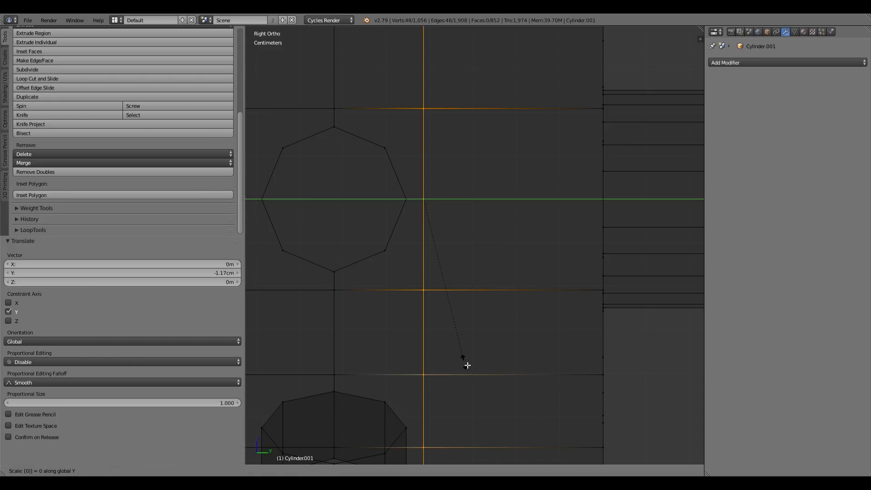
{"action": "key", "text": "Escape"}
Remove doubles from the entire mesh, and return to Object Mode with solid shading
{"action": "key", "text": "a"}
{"action": "key", "text": "a"}
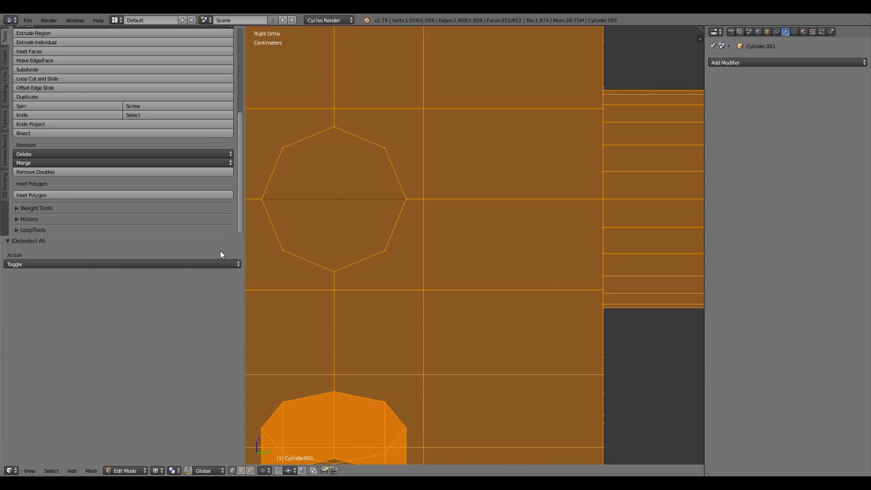
{"action": "left_click", "coordinate": [100, 172]}
{"action": "scroll", "coordinate": [453, 280], "scroll_direction": "down", "scroll_amount": 8}
{"action": "mouse_move", "coordinate": [403, 300]}
{"action": "middle_mouse_down"}
{"action": "mouse_move", "coordinate": [459, 305]}
{"action": "mouse_move", "coordinate": [437, 323]}
{"action": "middle_mouse_up"}
{"action": "key", "text": "z"}
{"action": "key", "text": "Tab"}
{"action": "scroll", "coordinate": [497, 278], "scroll_direction": "up", "scroll_amount": 4}
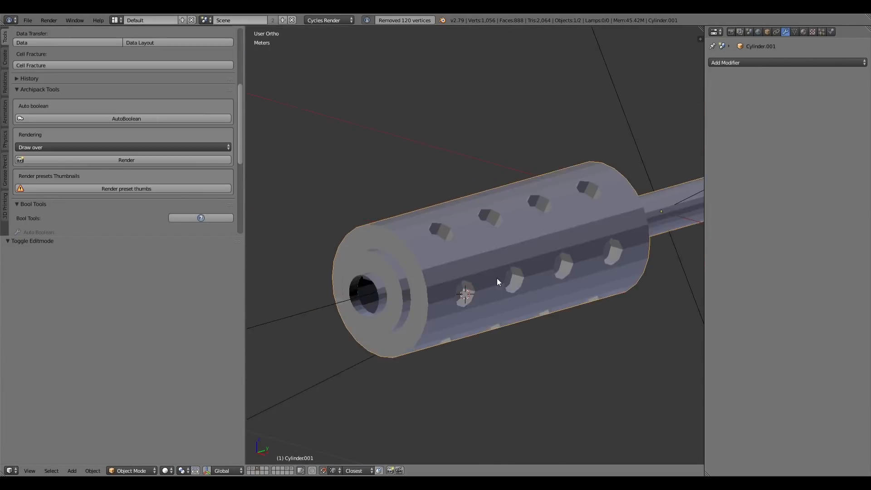
Fill the edge loop of the round opening in the large cylinder's stepped end with a face
{"action": "scroll", "coordinate": [513, 270], "scroll_direction": "down", "scroll_amount": 2}
{"action": "scroll", "coordinate": [511, 271], "scroll_direction": "up", "scroll_amount": 4}
{"action": "key", "text": "Tab"}
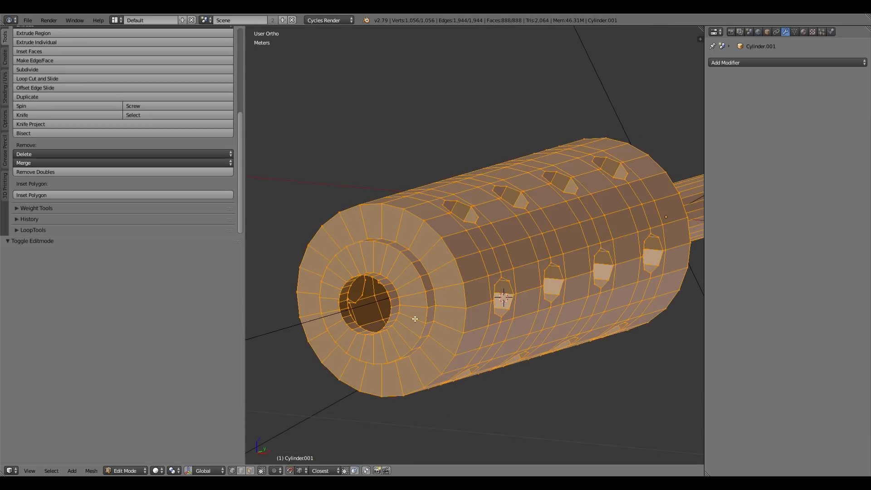
{"action": "scroll", "coordinate": [412, 319], "scroll_direction": "up", "scroll_amount": 1}
{"action": "middle_click_drag", "start_coordinate": [416, 320], "coordinate": [414, 274]}
{"action": "right_click", "coordinate": [415, 273]}
{"action": "right_click", "coordinate": [413, 273], "text": "alt"}
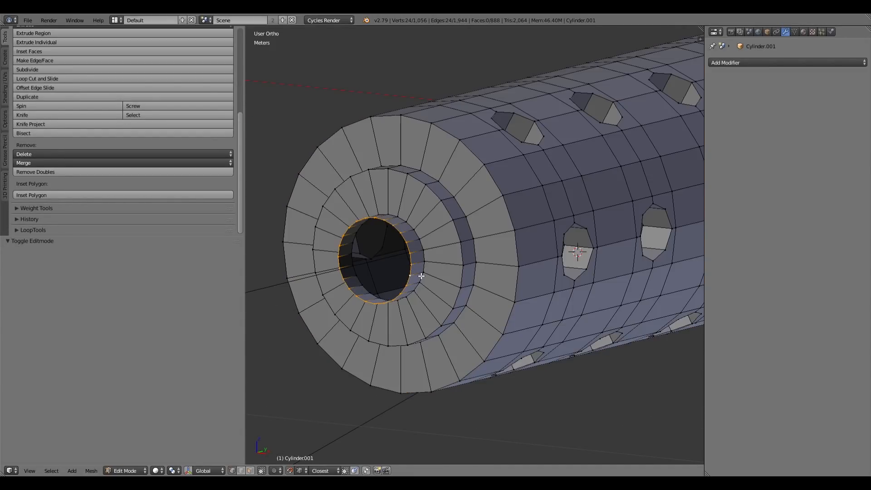
{"action": "key", "text": "f"}
{"action": "scroll", "coordinate": [440, 277], "scroll_direction": "down", "scroll_amount": 4}
{"action": "middle_click_drag", "start_coordinate": [632, 277], "coordinate": [563, 302]}
{"action": "key", "text": "Tab"}
Apply smooth shading to the whole object
{"action": "scroll", "coordinate": [544, 293], "scroll_direction": "down", "scroll_amount": 4}
{"action": "scroll", "coordinate": [175, 102], "scroll_direction": "up", "scroll_amount": 5}
{"action": "scroll", "coordinate": [175, 99], "scroll_direction": "up", "scroll_amount": 2}
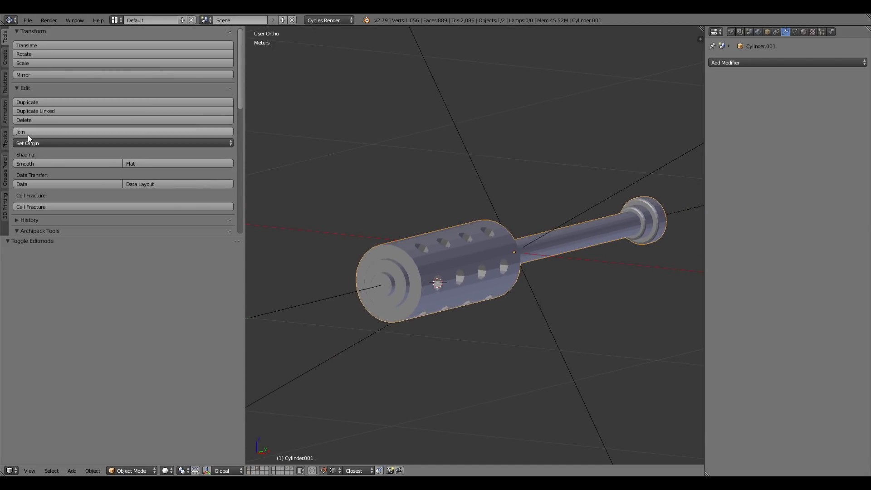
{"action": "left_click", "coordinate": [36, 164]}
{"action": "scroll", "coordinate": [473, 284], "scroll_direction": "up", "scroll_amount": 1}
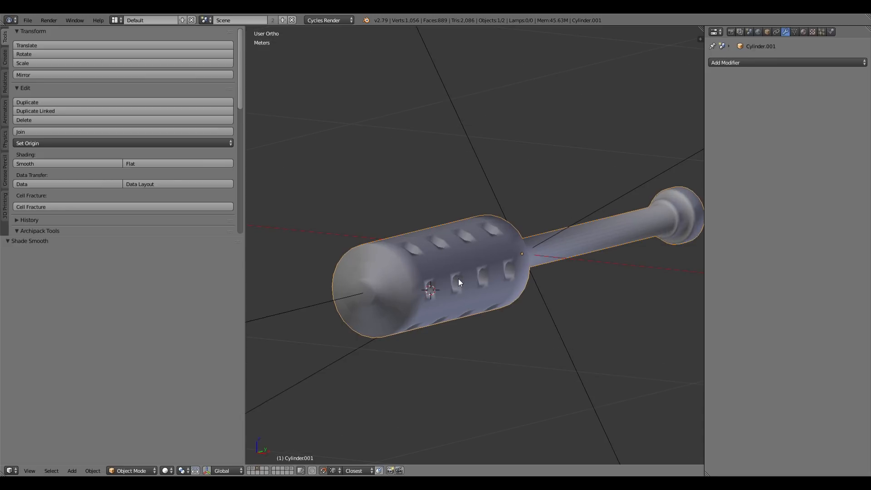
Add a Subdivision Surface modifier with 2 view subdivisions and inspect the large cylinder's capped end
{"action": "left_click", "coordinate": [747, 61]}
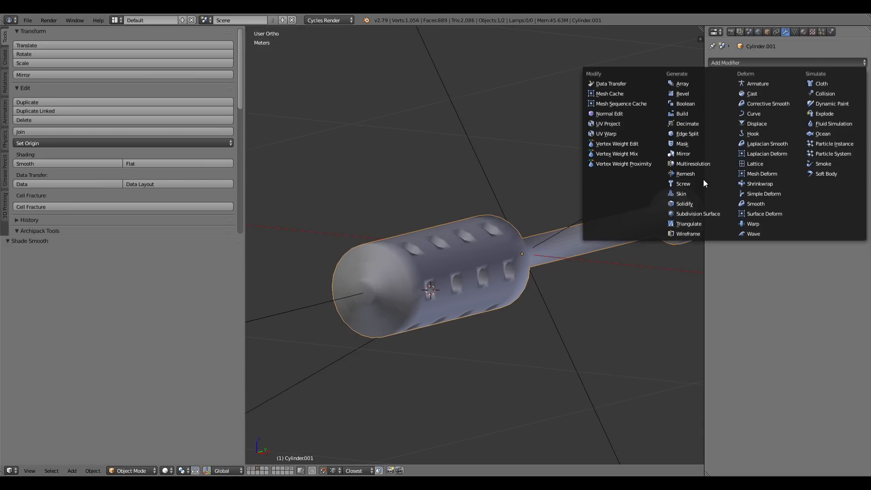
{"action": "left_click", "coordinate": [712, 213]}
{"action": "left_click", "coordinate": [781, 123]}
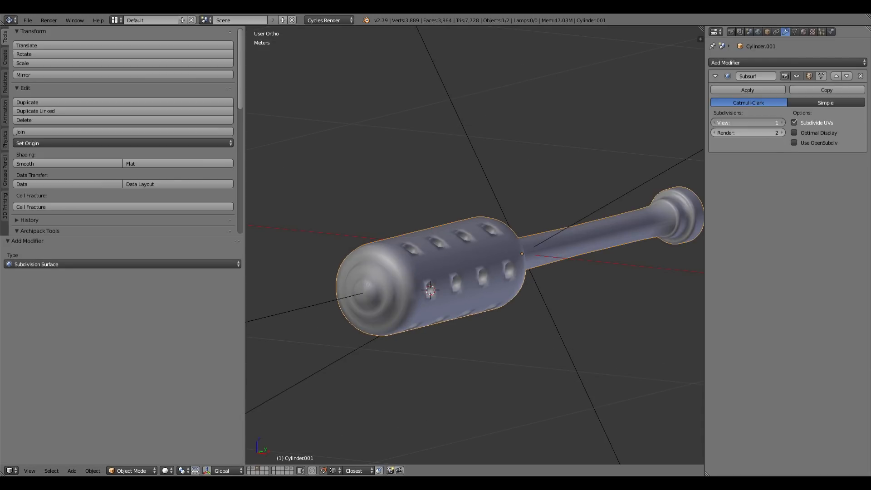
{"action": "scroll", "coordinate": [531, 263], "scroll_direction": "up", "scroll_amount": 3}
{"action": "middle_click_drag", "start_coordinate": [461, 298], "coordinate": [559, 294]}
{"action": "scroll", "coordinate": [394, 293], "scroll_direction": "up", "scroll_amount": 3}
{"action": "middle_click_drag", "start_coordinate": [363, 317], "coordinate": [448, 311], "text": "shift"}
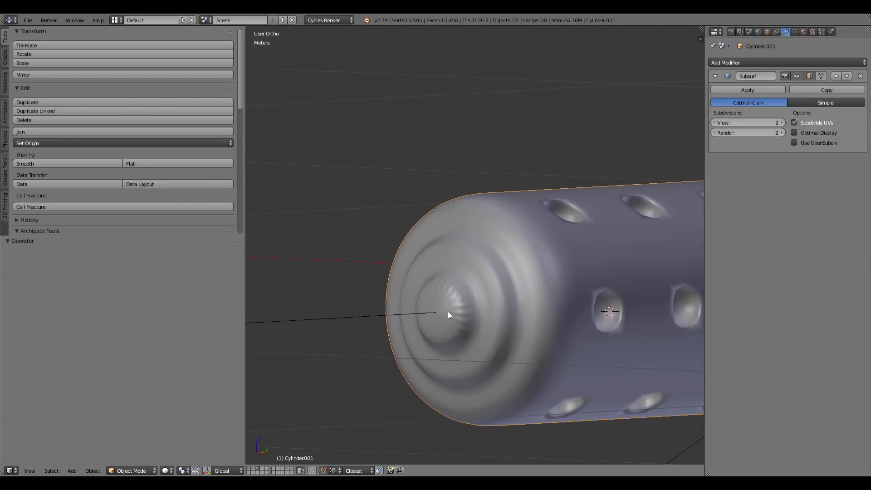
Inset the round cap face on the cylinder's stepped end twice, the second inset about 7.37 mm thick, and return to Object Mode
{"action": "key", "text": "Tab"}
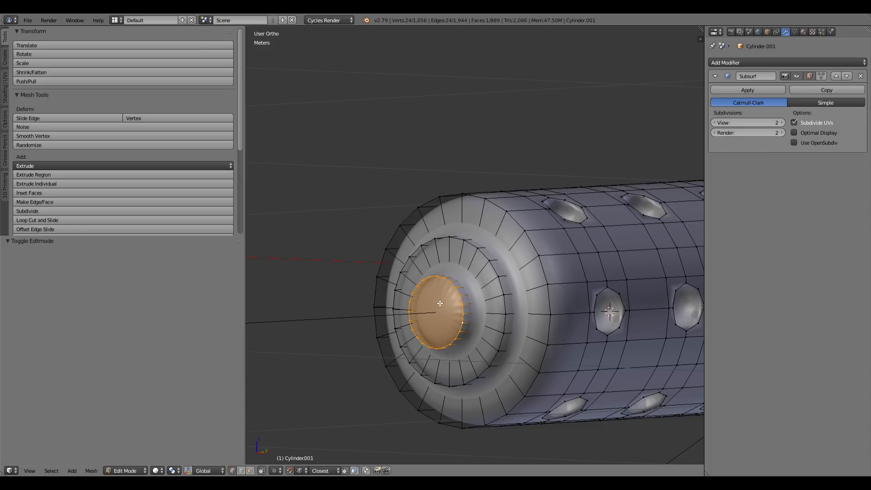
{"action": "middle_click_drag", "start_coordinate": [442, 314], "coordinate": [440, 309]}
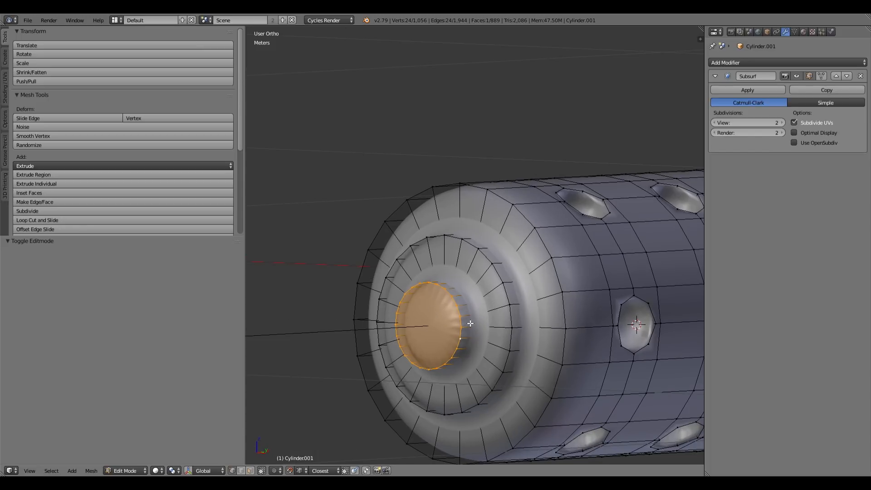
{"action": "key", "text": "i"}
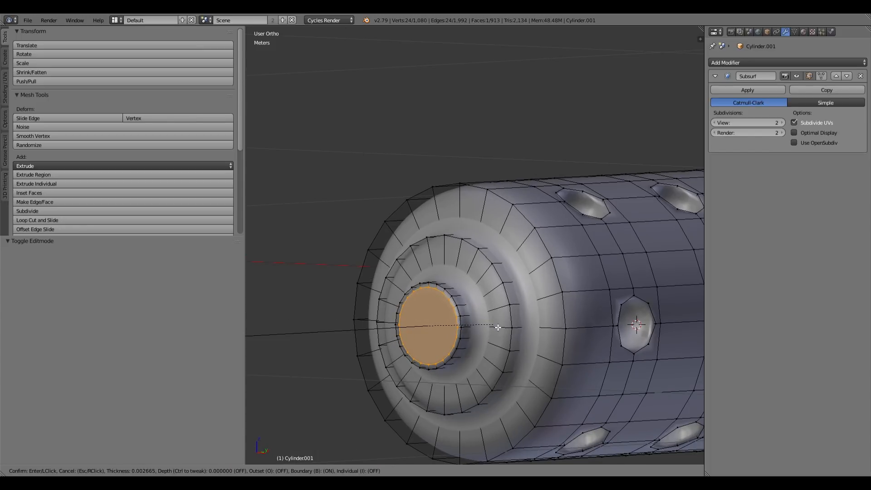
{"action": "left_click", "coordinate": [498, 327]}
{"action": "key", "text": "i"}
{"action": "left_click", "coordinate": [503, 332]}
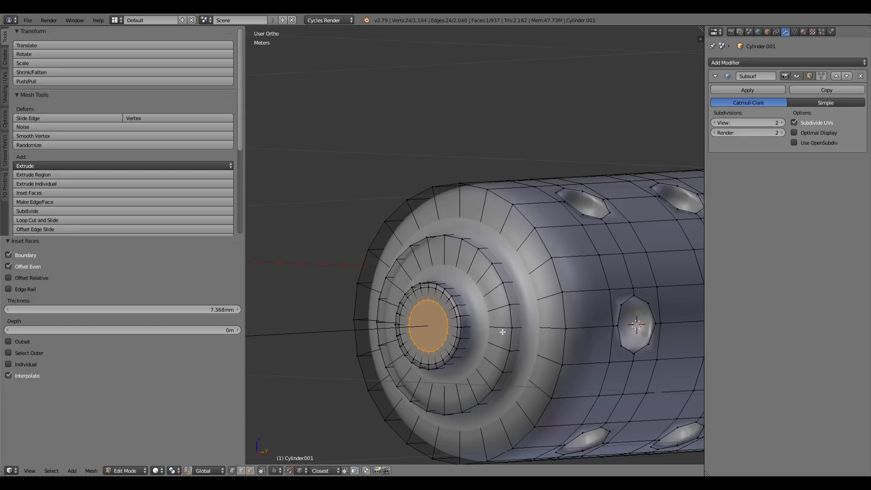
{"action": "key", "text": "Tab"}
{"action": "scroll", "coordinate": [448, 326], "scroll_direction": "up", "scroll_amount": 3}
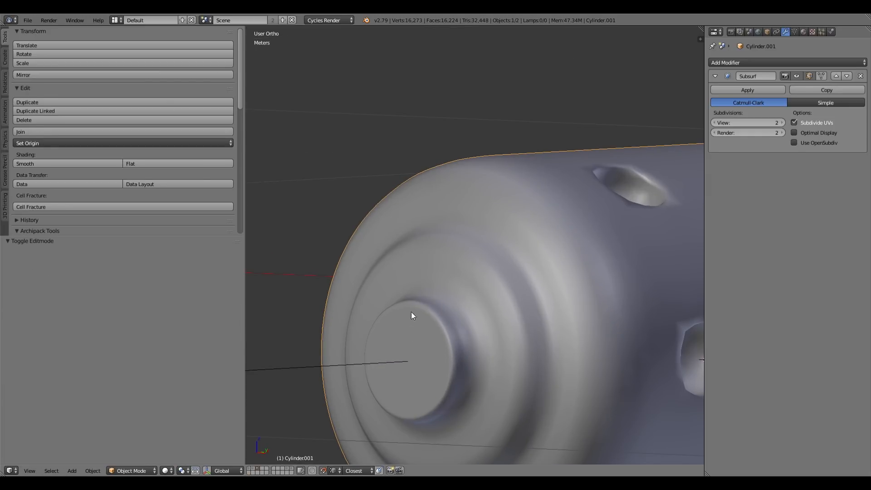
Examine the smoothed capped end, the rows of holes and the handle junction from several angles, including the right orthographic view
{"action": "scroll", "coordinate": [454, 326], "scroll_direction": "down", "scroll_amount": 4}
{"action": "scroll", "coordinate": [635, 305], "scroll_direction": "up", "scroll_amount": 2}
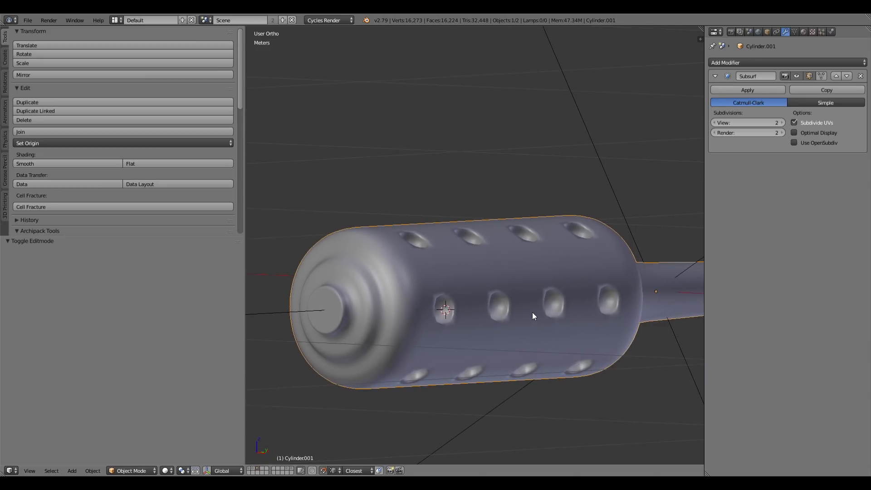
{"action": "middle_click_drag", "start_coordinate": [556, 298], "coordinate": [481, 315]}
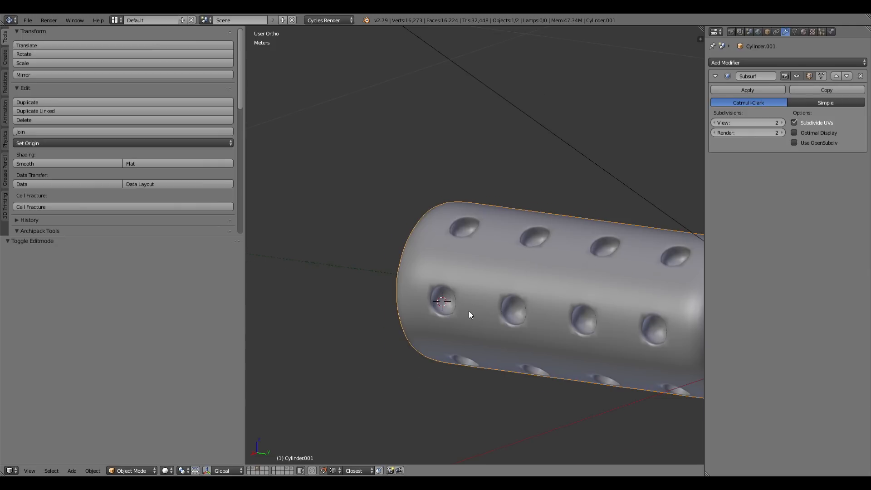
{"action": "scroll", "coordinate": [468, 313], "scroll_direction": "up", "scroll_amount": 3}
{"action": "middle_click_drag", "start_coordinate": [431, 344], "coordinate": [531, 297], "text": "shift"}
{"action": "scroll", "coordinate": [548, 303], "scroll_direction": "up", "scroll_amount": 2}
{"action": "scroll", "coordinate": [589, 301], "scroll_direction": "down", "scroll_amount": 4}
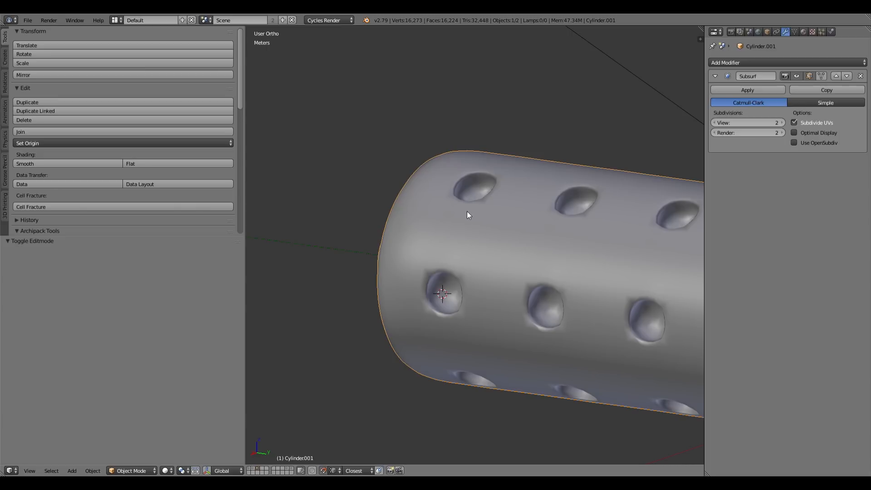
{"action": "middle_click_drag", "start_coordinate": [567, 250], "coordinate": [454, 227]}
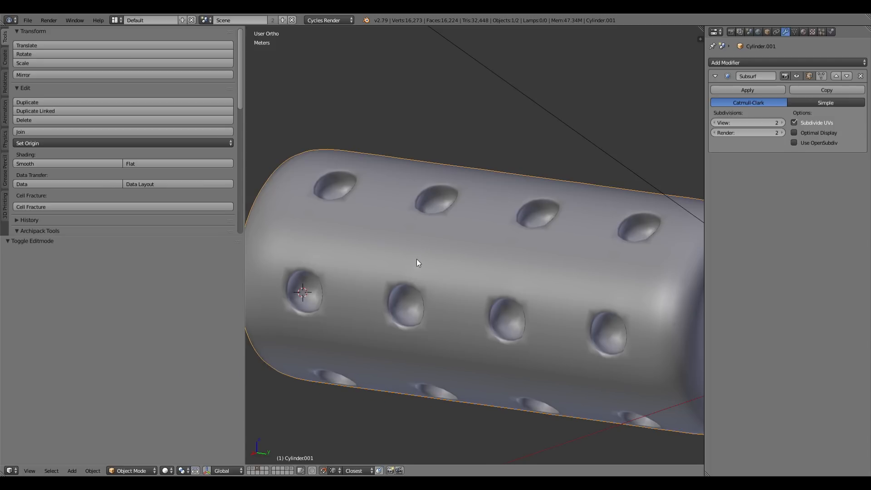
{"action": "key", "text": "KP_1"}
{"action": "key", "text": "KP_3"}
{"action": "scroll", "coordinate": [404, 268], "scroll_direction": "down", "scroll_amount": 3}
{"action": "middle_click_drag", "start_coordinate": [442, 305], "coordinate": [521, 292], "text": "shift"}
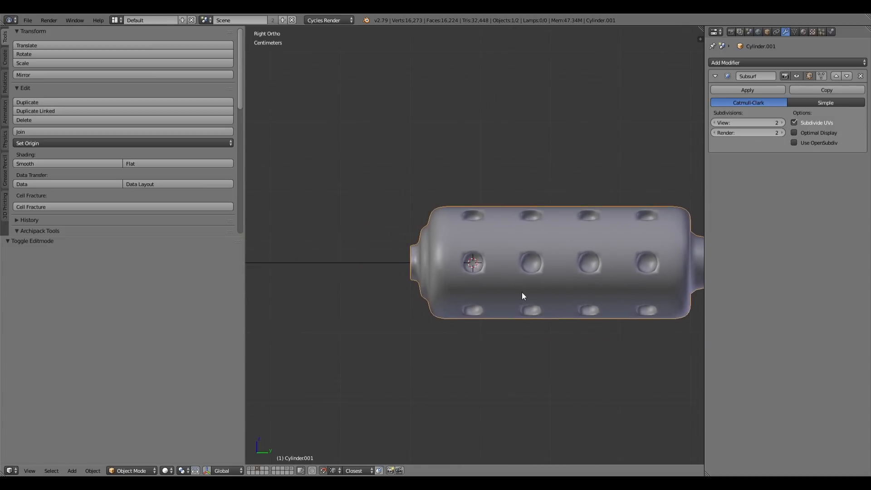
{"action": "scroll", "coordinate": [515, 287], "scroll_direction": "up", "scroll_amount": 3}
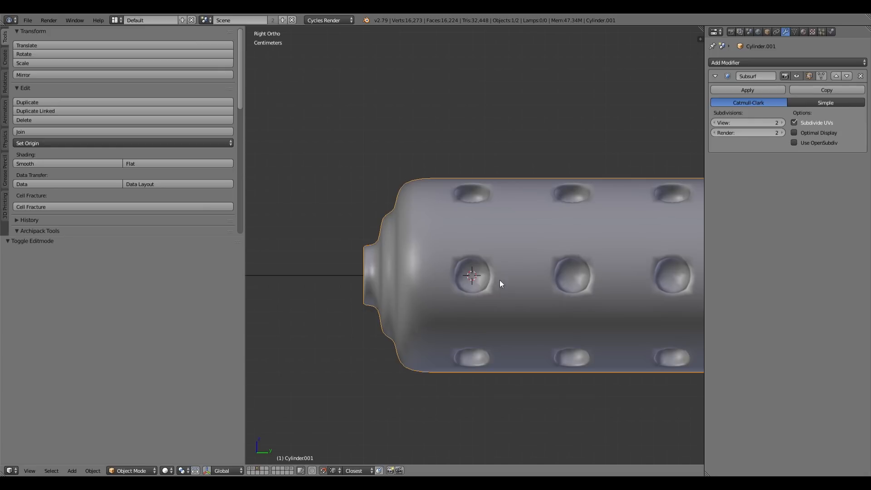
{"action": "middle_click_drag", "start_coordinate": [514, 284], "coordinate": [361, 279], "text": "shift"}
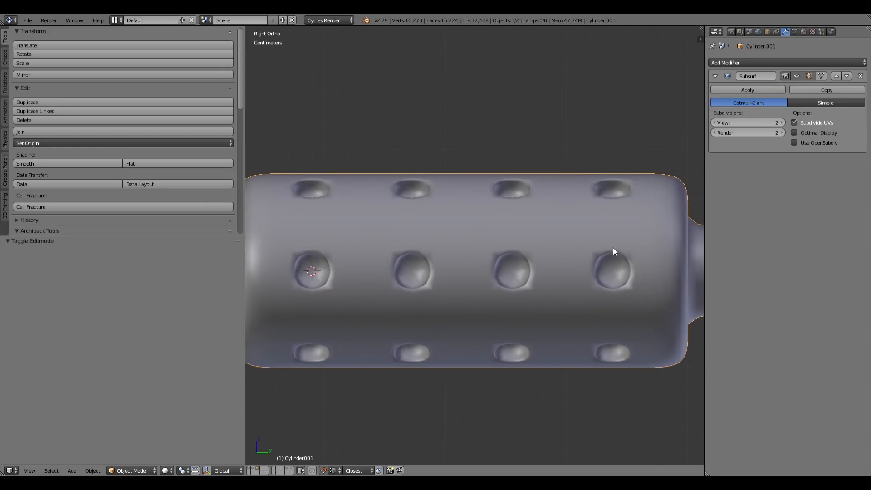
{"action": "scroll", "coordinate": [536, 271], "scroll_direction": "down", "scroll_amount": 2}
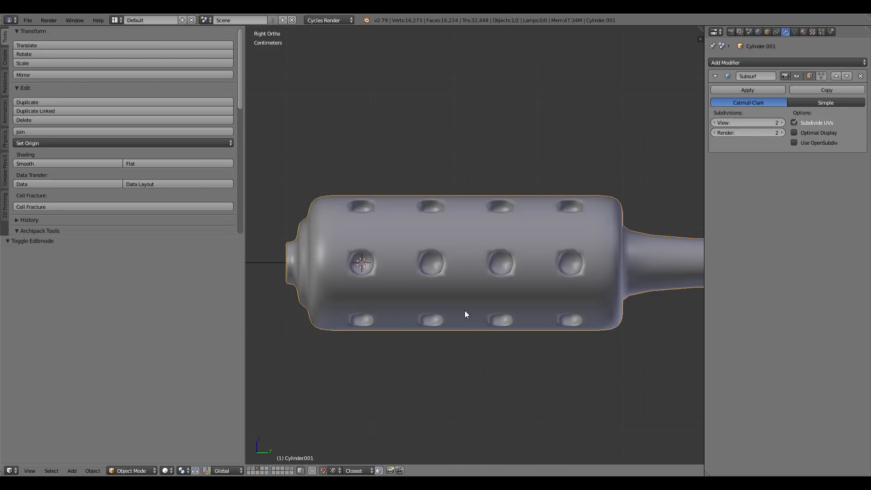
{"action": "middle_click_drag", "start_coordinate": [525, 275], "coordinate": [478, 270], "text": "shift"}
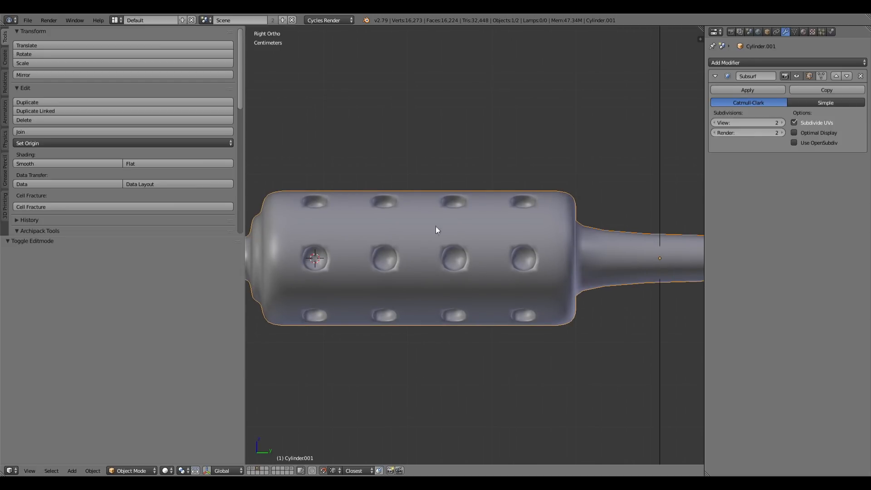
{"action": "middle_click_drag", "start_coordinate": [363, 242], "coordinate": [440, 255]}
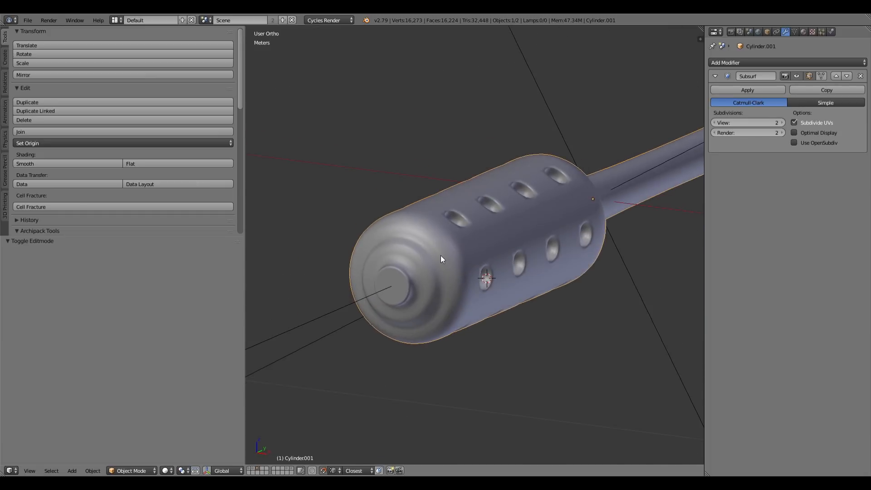
In Edit Mode, select the outer rim edge loops of all three tiers on the cylinder's capped end
{"action": "scroll", "coordinate": [440, 255], "scroll_direction": "up", "scroll_amount": 4}
{"action": "key", "text": "Tab"}
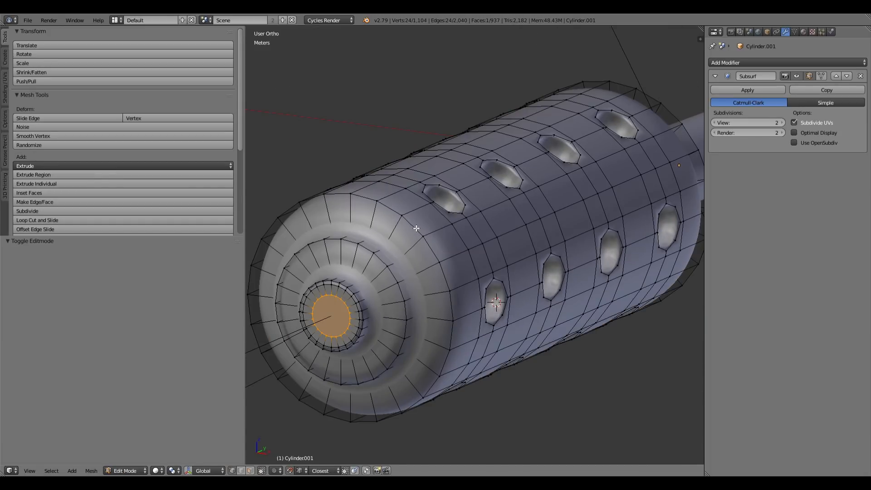
{"action": "right_click", "coordinate": [416, 229]}
{"action": "right_click", "coordinate": [416, 229], "text": "alt"}
{"action": "right_click", "coordinate": [383, 266], "text": "alt+shift"}
{"action": "scroll", "coordinate": [352, 312], "scroll_direction": "up", "scroll_amount": 4}
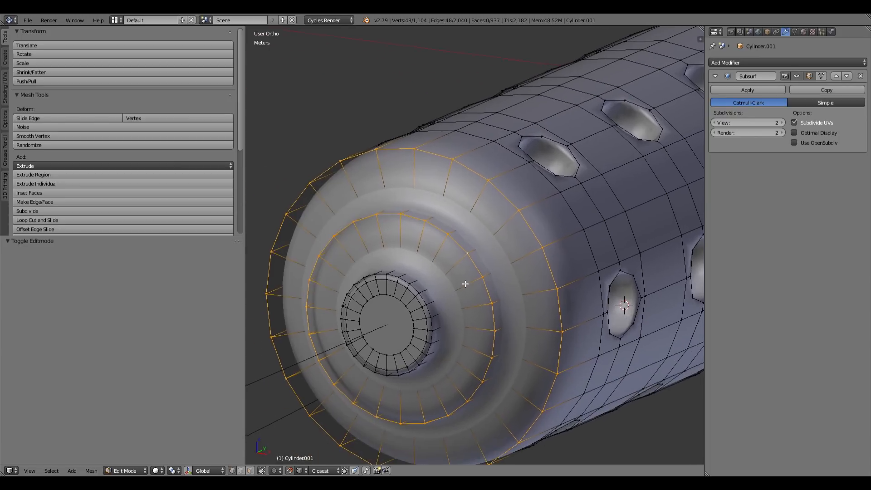
{"action": "right_click", "coordinate": [423, 289], "text": "alt+shift"}
Add the large cylinder's handle-side rim loop and the loop where the handle meets it to the selection
{"action": "scroll", "coordinate": [542, 274], "scroll_direction": "down", "scroll_amount": 3}
{"action": "middle_click_drag", "start_coordinate": [649, 273], "coordinate": [502, 257]}
{"action": "middle_click_drag", "start_coordinate": [571, 292], "coordinate": [501, 259]}
{"action": "right_click", "coordinate": [496, 252], "text": "alt+shift"}
{"action": "key", "text": "z"}
{"action": "right_click", "coordinate": [531, 303], "text": "alt+shift"}
{"action": "key", "text": "z"}
Switch to edge selection and add two edge loops of the stepped collar at the handle's far end to the selection
{"action": "middle_click_drag", "start_coordinate": [517, 321], "coordinate": [162, 303]}
{"action": "middle_click_drag", "start_coordinate": [681, 300], "coordinate": [248, 301], "text": "shift"}
{"action": "mouse_move", "coordinate": [549, 300]}
{"action": "middle_mouse_down"}
{"action": "mouse_move", "coordinate": [516, 307]}
{"action": "mouse_move", "coordinate": [541, 311]}
{"action": "mouse_move", "coordinate": [532, 299]}
{"action": "middle_mouse_up"}
{"action": "key", "text": "ctrl+Tab"}
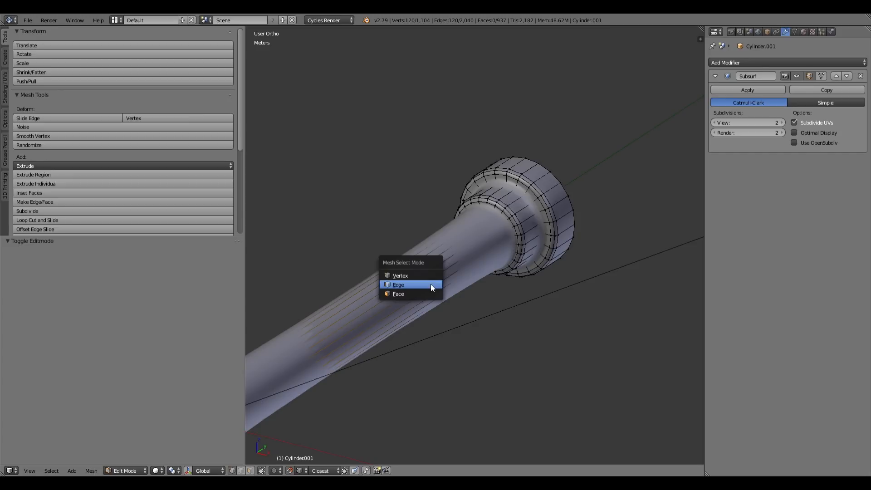
{"action": "left_click", "coordinate": [430, 285]}
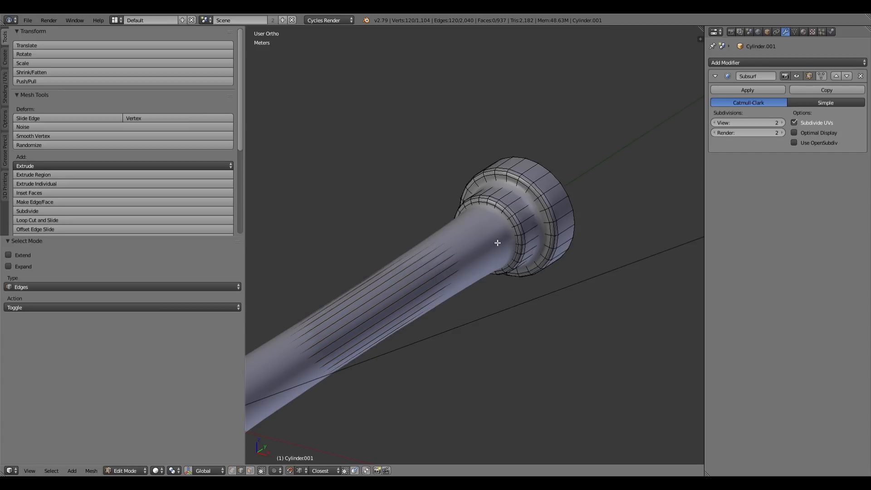
{"action": "key", "text": "z"}
{"action": "scroll", "coordinate": [514, 220], "scroll_direction": "up", "scroll_amount": 2}
{"action": "right_click", "coordinate": [518, 211], "text": "alt+shift"}
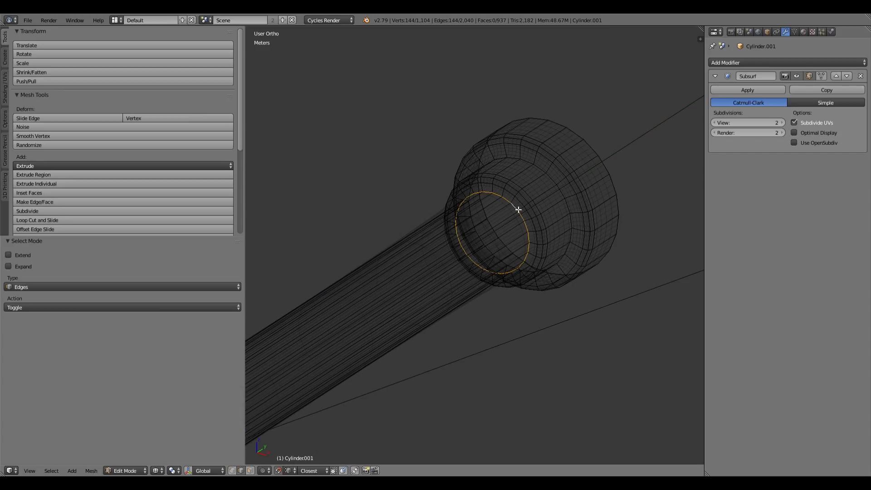
{"action": "key", "text": "z"}
{"action": "key", "text": "z"}
{"action": "right_click", "coordinate": [554, 203], "text": "alt+shift"}
Apply an edge crease of 0.980 to the selected loops and return to Object Mode
{"action": "scroll", "coordinate": [558, 210], "scroll_direction": "down", "scroll_amount": 4}
{"action": "mouse_move", "coordinate": [517, 307]}
{"action": "middle_mouse_down"}
{"action": "mouse_move", "coordinate": [473, 336]}
{"action": "mouse_move", "coordinate": [389, 299]}
{"action": "mouse_move", "coordinate": [632, 371]}
{"action": "mouse_move", "coordinate": [418, 293]}
{"action": "mouse_move", "coordinate": [459, 313]}
{"action": "mouse_move", "coordinate": [365, 349]}
{"action": "mouse_move", "coordinate": [694, 270]}
{"action": "mouse_move", "coordinate": [351, 273]}
{"action": "middle_mouse_up"}
{"action": "key", "text": "z"}
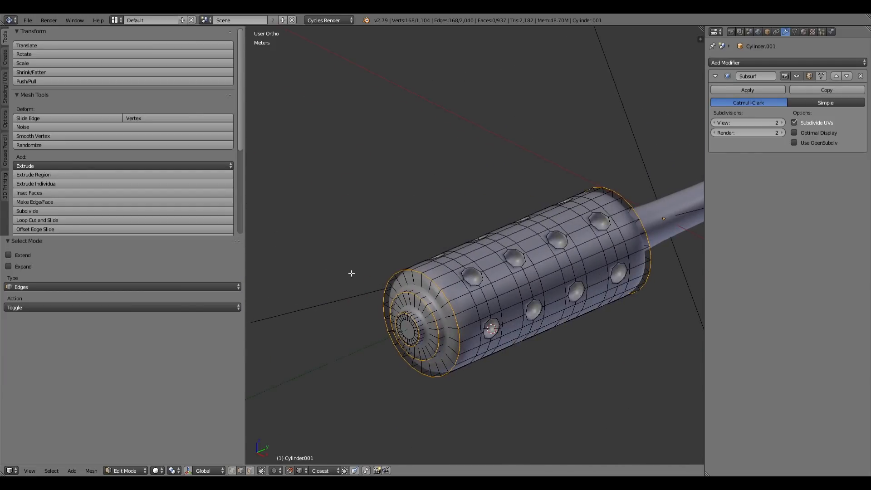
{"action": "scroll", "coordinate": [456, 340], "scroll_direction": "up", "scroll_amount": 3}
{"action": "middle_click_drag", "start_coordinate": [498, 361], "coordinate": [484, 259], "text": "shift"}
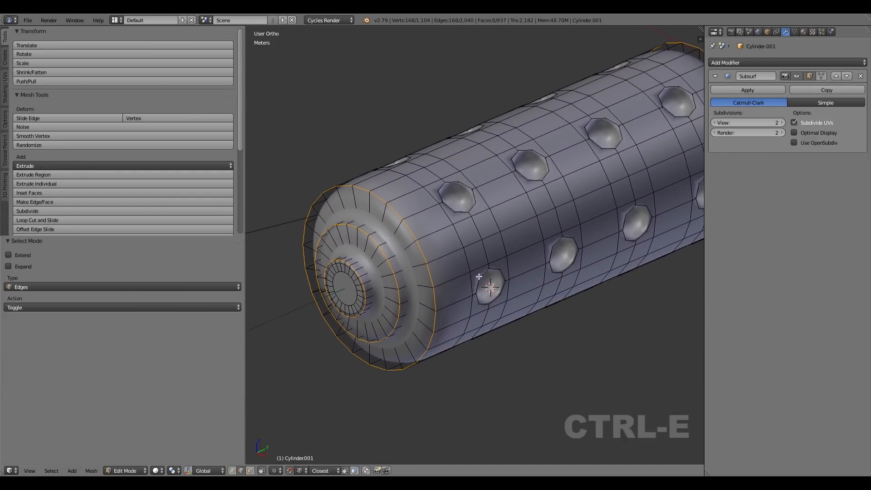
{"action": "key", "text": "ctrl+e"}
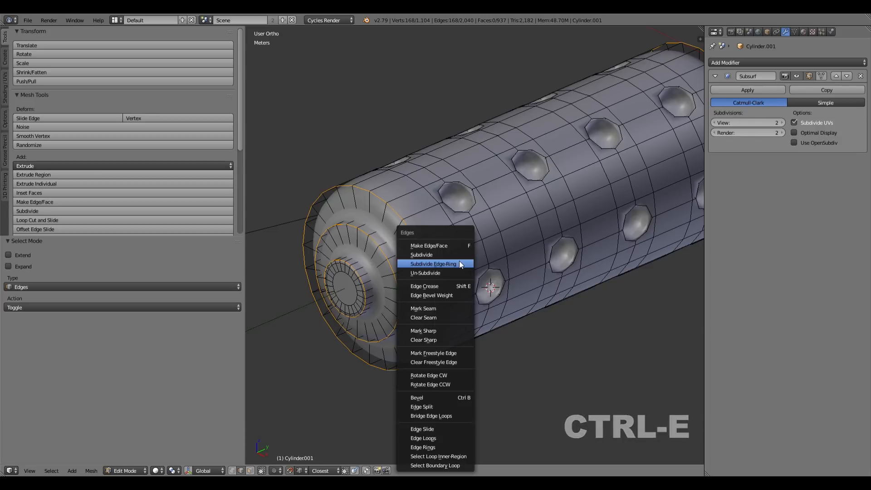
{"action": "left_click", "coordinate": [453, 285]}
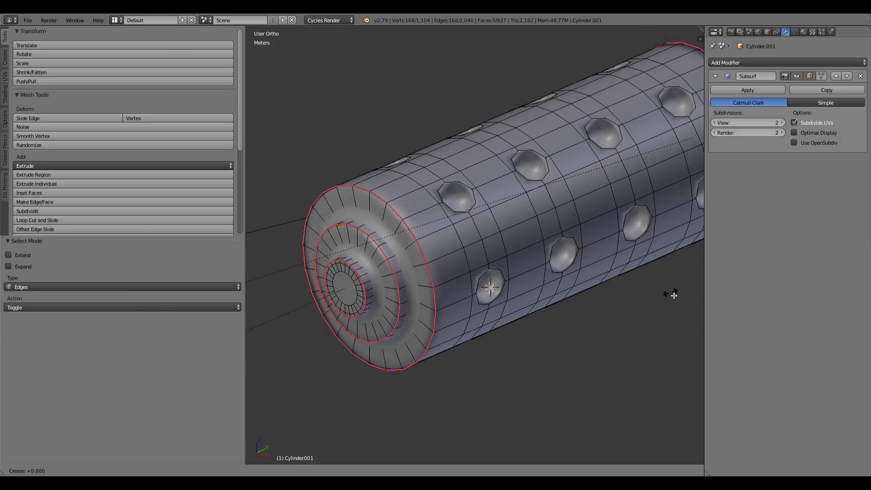
{"action": "left_click", "coordinate": [564, 298]}
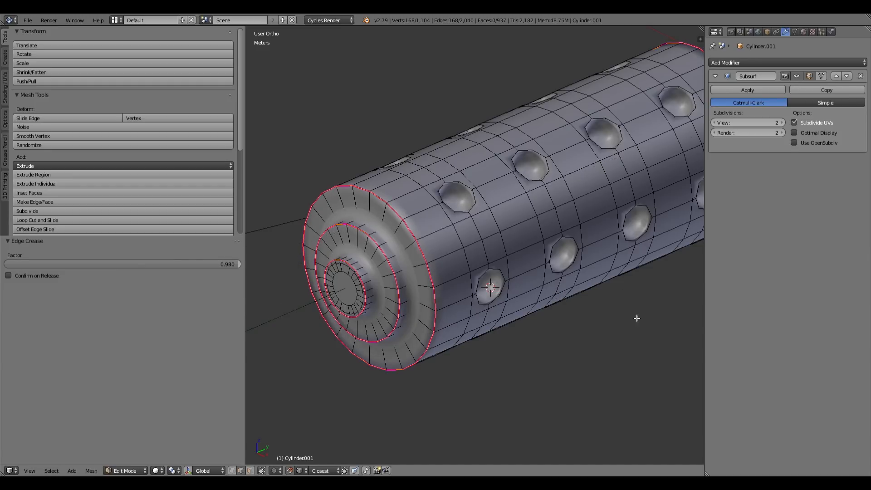
{"action": "scroll", "coordinate": [481, 308], "scroll_direction": "down", "scroll_amount": 4}
{"action": "key", "text": "Tab"}
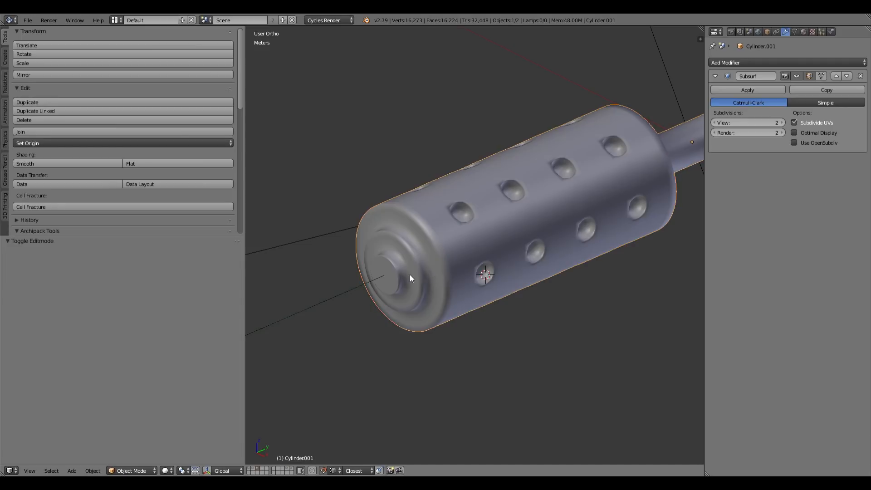
Select the base edge loops of the two raised tiers on the capped end in wireframe and crease them by 0.980
{"action": "scroll", "coordinate": [409, 274], "scroll_direction": "up", "scroll_amount": 5}
{"action": "scroll", "coordinate": [408, 278], "scroll_direction": "down", "scroll_amount": 2}
{"action": "key", "text": "z"}
{"action": "scroll", "coordinate": [431, 274], "scroll_direction": "up", "scroll_amount": 3}
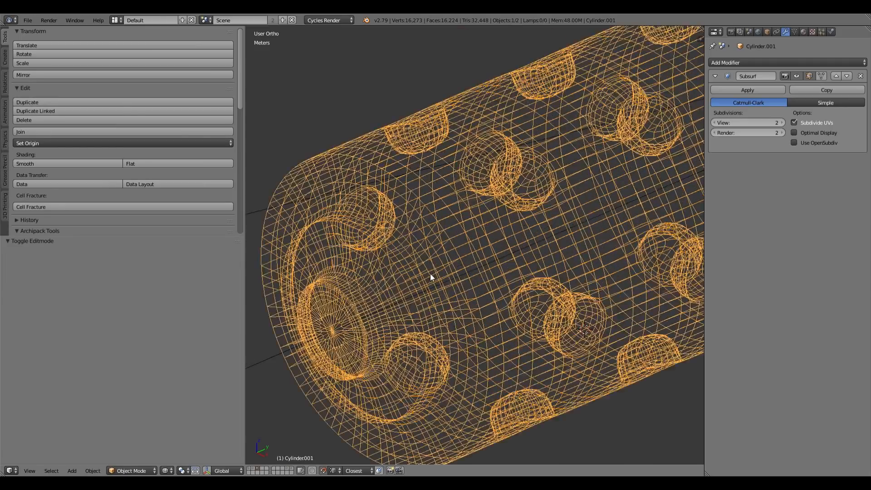
{"action": "key", "text": "Tab"}
{"action": "key", "text": "a"}
{"action": "right_click", "coordinate": [420, 262], "text": "alt"}
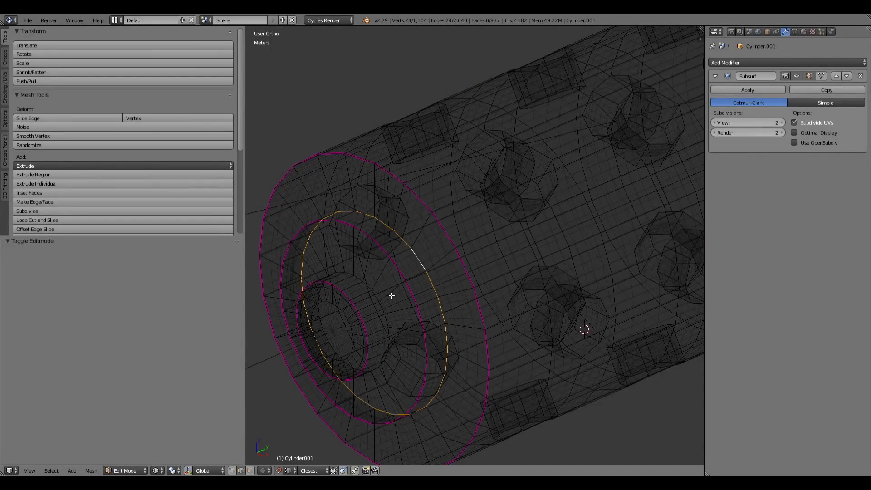
{"action": "right_click", "coordinate": [378, 300], "text": "alt+shift"}
{"action": "right_click", "coordinate": [388, 312]}
{"action": "right_click", "coordinate": [388, 311], "text": "alt"}
{"action": "right_click", "coordinate": [425, 264], "text": "alt+shift"}
{"action": "key", "text": "shift+e"}
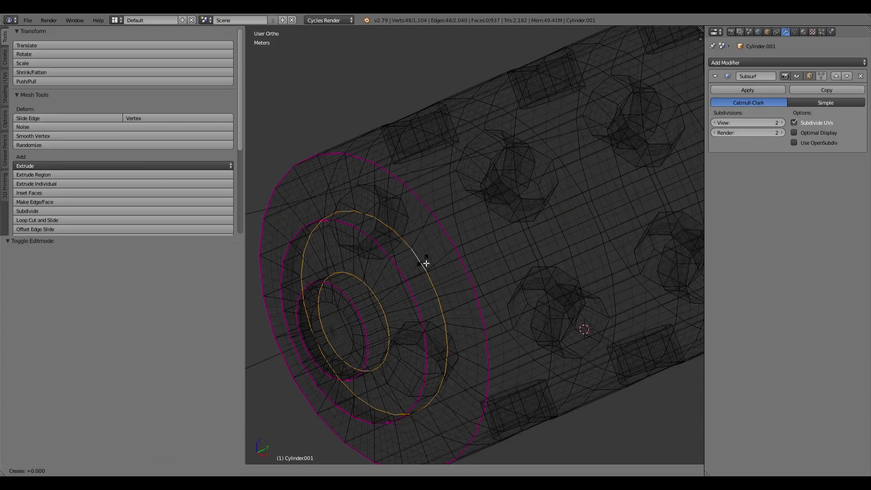
{"action": "left_click", "coordinate": [426, 273]}
{"action": "key", "text": "z"}
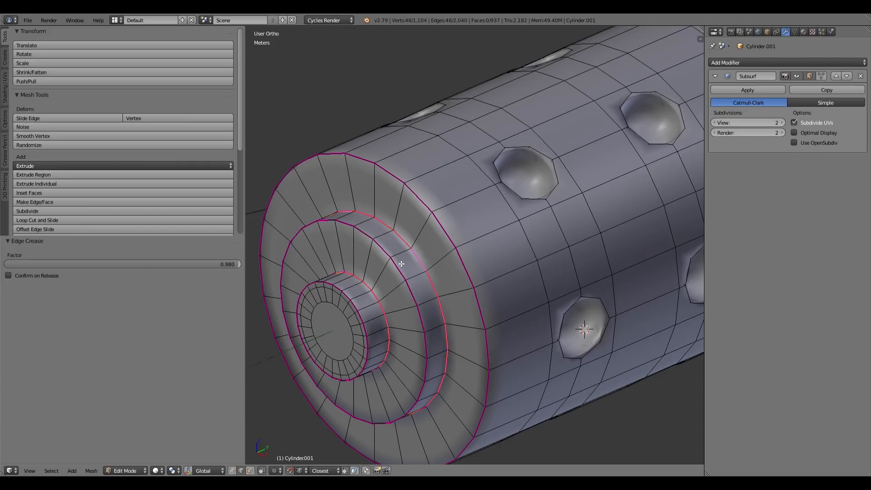
Add a single loop cut around the handle and slide it against the large cylinder with a factor of -0.984
{"action": "scroll", "coordinate": [464, 243], "scroll_direction": "down", "scroll_amount": 3}
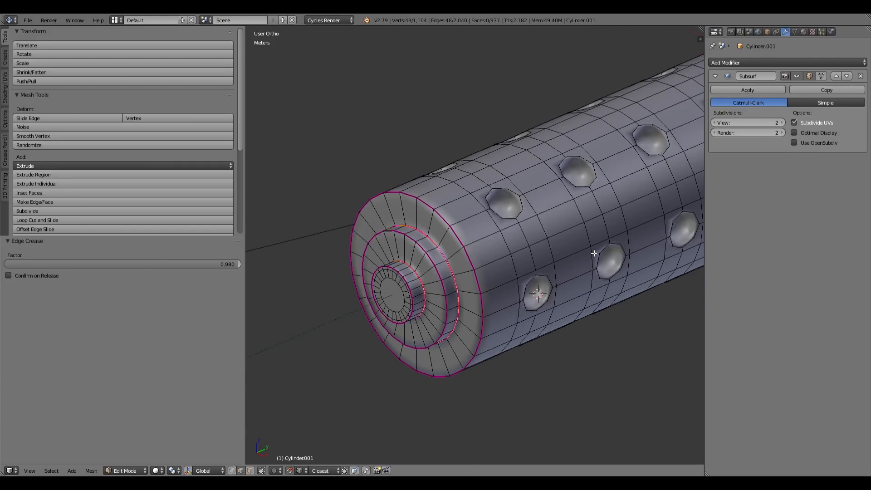
{"action": "scroll", "coordinate": [594, 253], "scroll_direction": "down", "scroll_amount": 3}
{"action": "middle_click_drag", "start_coordinate": [594, 253], "coordinate": [535, 243]}
{"action": "scroll", "coordinate": [454, 250], "scroll_direction": "down", "scroll_amount": 1}
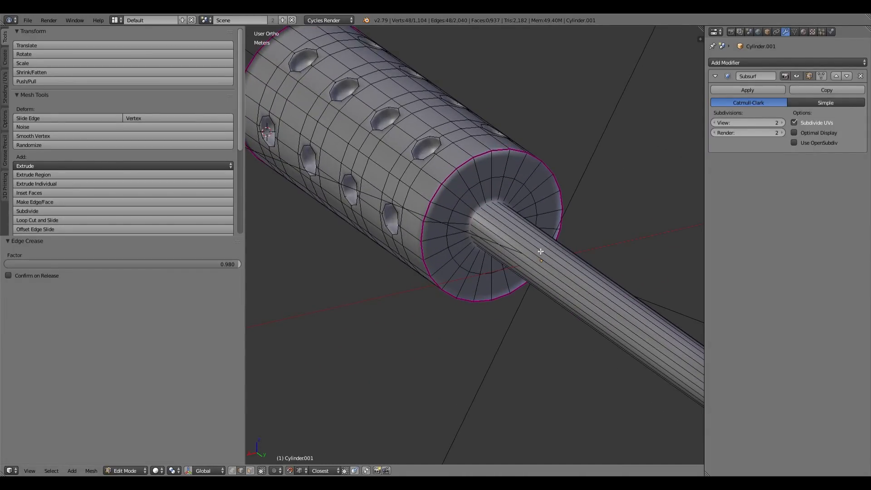
{"action": "key", "text": "ctrl+r"}
{"action": "left_click", "coordinate": [585, 281]}
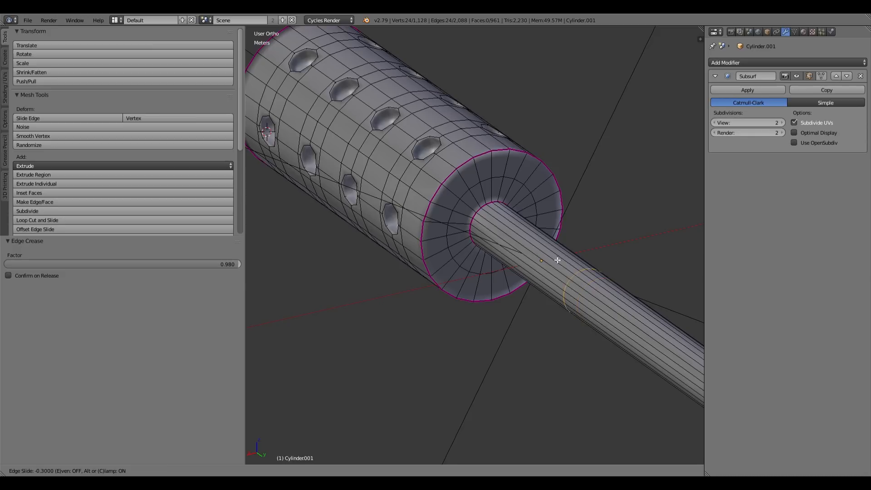
{"action": "left_click", "coordinate": [450, 209]}
Add a loop cut on the large cylinder's handle-side face, slide it close to the handle's base, and return to Object Mode
{"action": "key", "text": "ctrl+r"}
{"action": "left_click", "coordinate": [469, 212]}
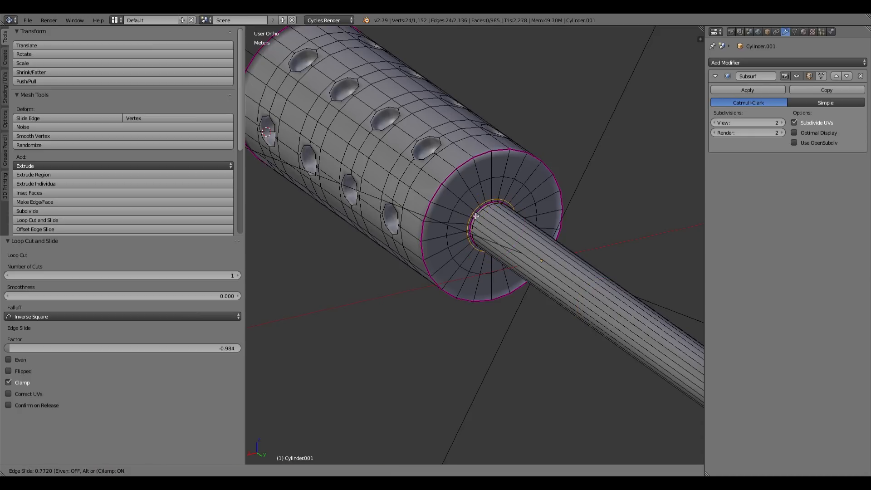
{"action": "left_click", "coordinate": [475, 216]}
{"action": "key", "text": "Tab"}
{"action": "scroll", "coordinate": [474, 214], "scroll_direction": "up", "scroll_amount": 3}
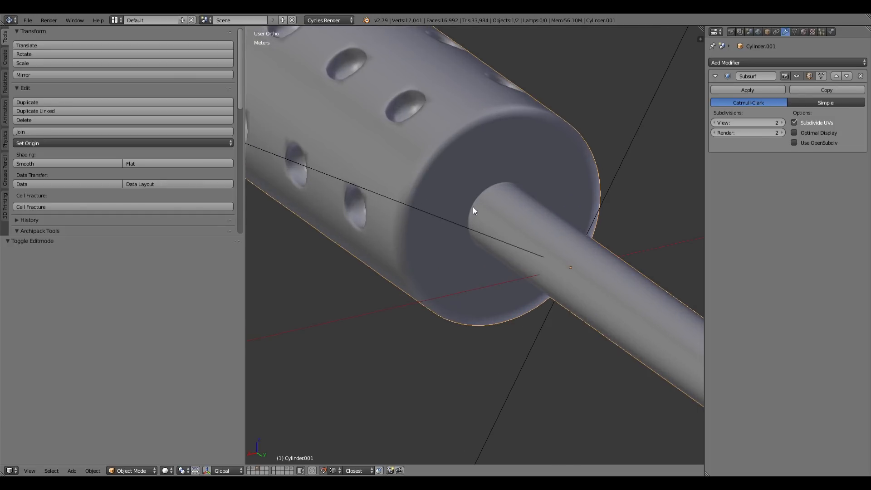
Add loop cuts on both sides of the large cylinder's handle-side rim, slid close to it with factors -0.817 and 0.878
{"action": "key", "text": "Tab"}
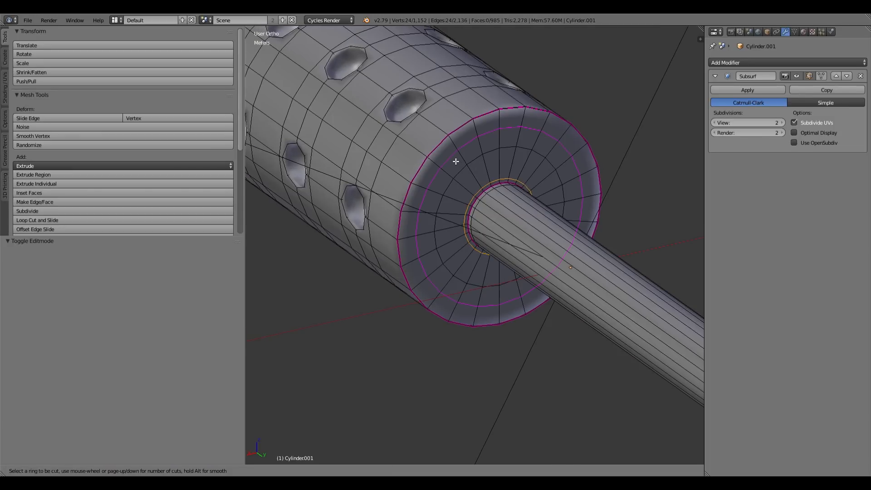
{"action": "left_click", "coordinate": [452, 159]}
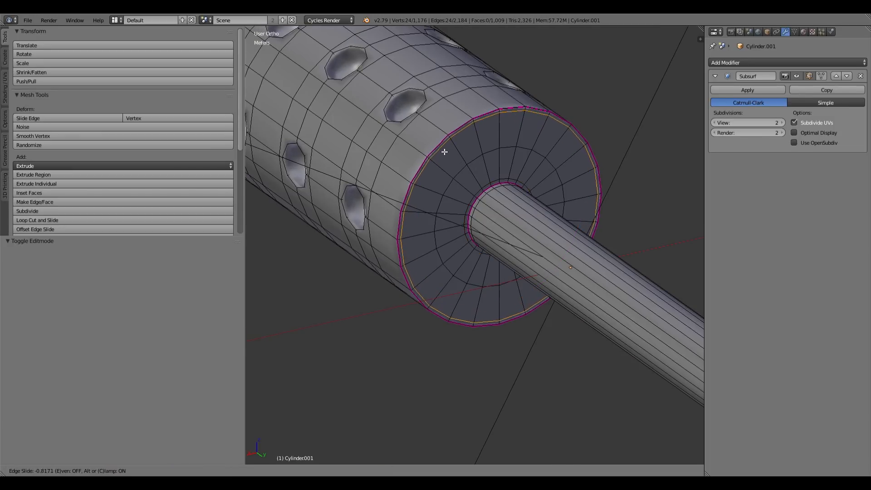
{"action": "left_click", "coordinate": [444, 152]}
{"action": "key", "text": "ctrl+r"}
{"action": "left_click", "coordinate": [421, 151]}
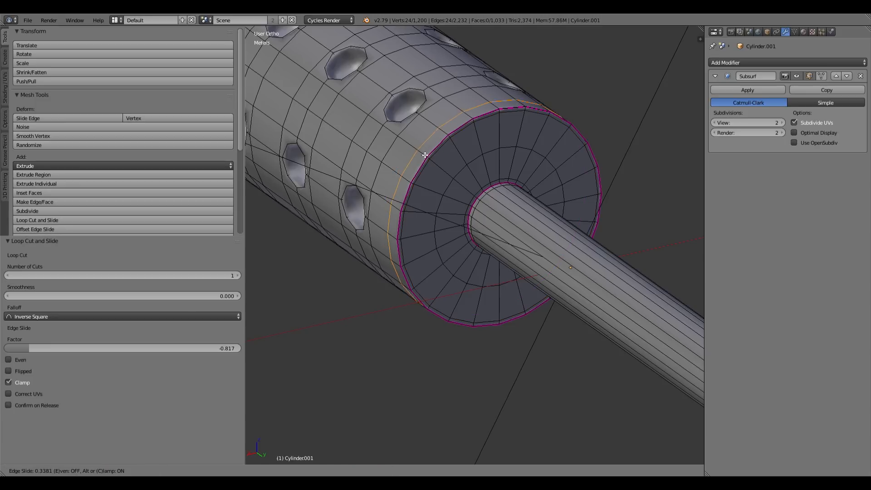
{"action": "left_click", "coordinate": [433, 162]}
{"action": "scroll", "coordinate": [455, 187], "scroll_direction": "down", "scroll_amount": 2}
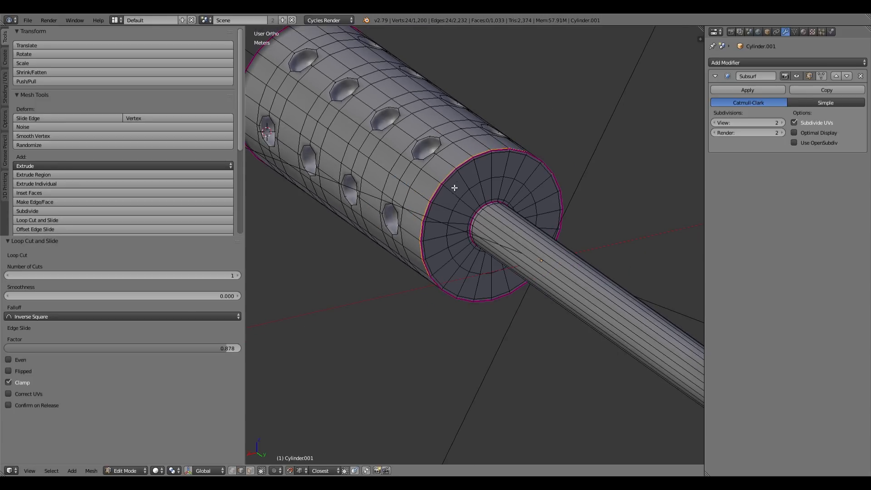
Add loop cuts on the cylinder wall and the capped end face, sliding each close to the outer rim
{"action": "middle_click_drag", "start_coordinate": [367, 234], "coordinate": [447, 263]}
{"action": "scroll", "coordinate": [443, 258], "scroll_direction": "up", "scroll_amount": 4}
{"action": "key", "text": "ctrl+r"}
{"action": "left_click", "coordinate": [415, 228]}
{"action": "left_click", "coordinate": [401, 234]}
{"action": "key", "text": "ctrl+r"}
{"action": "left_click", "coordinate": [399, 241]}
{"action": "left_click", "coordinate": [414, 237]}
Add supporting loop cuts around the raised tiers of the capped end, including slide factors 0.879 and -0.924
{"action": "key", "text": "ctrl+r"}
{"action": "left_click", "coordinate": [393, 247]}
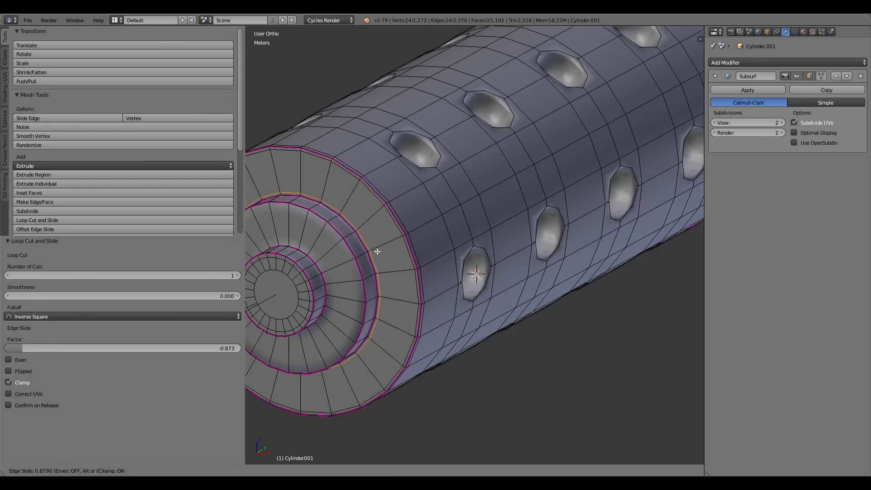
{"action": "left_click", "coordinate": [377, 252]}
{"action": "key", "text": "ctrl+r"}
{"action": "left_click", "coordinate": [349, 266]}
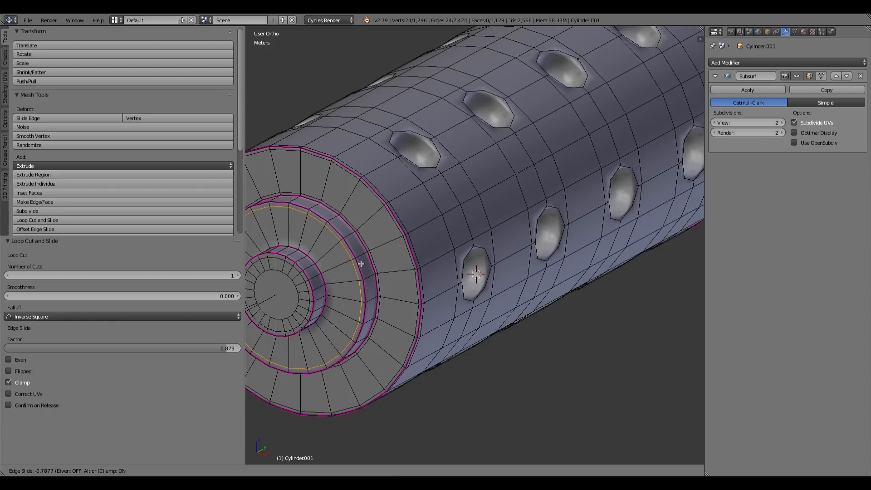
{"action": "left_click", "coordinate": [364, 264]}
{"action": "key", "text": "ctrl+r"}
{"action": "left_click", "coordinate": [321, 283]}
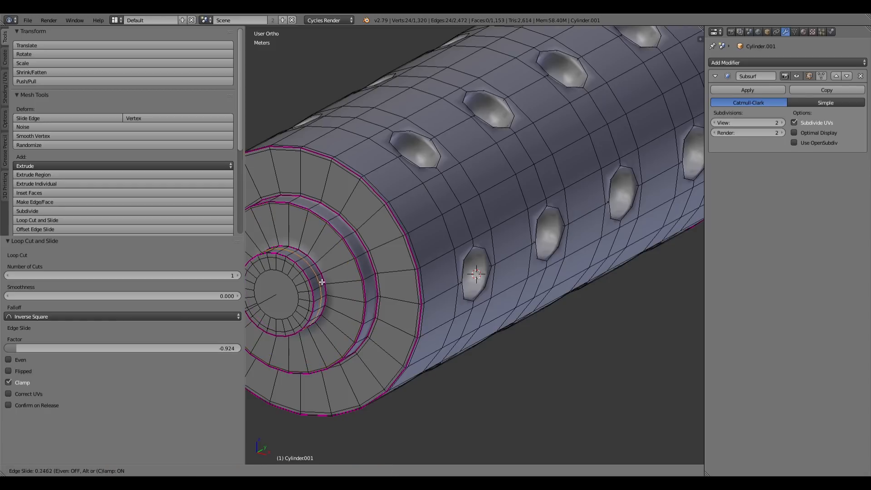
{"action": "left_click", "coordinate": [325, 281]}
{"action": "left_click", "coordinate": [321, 281]}
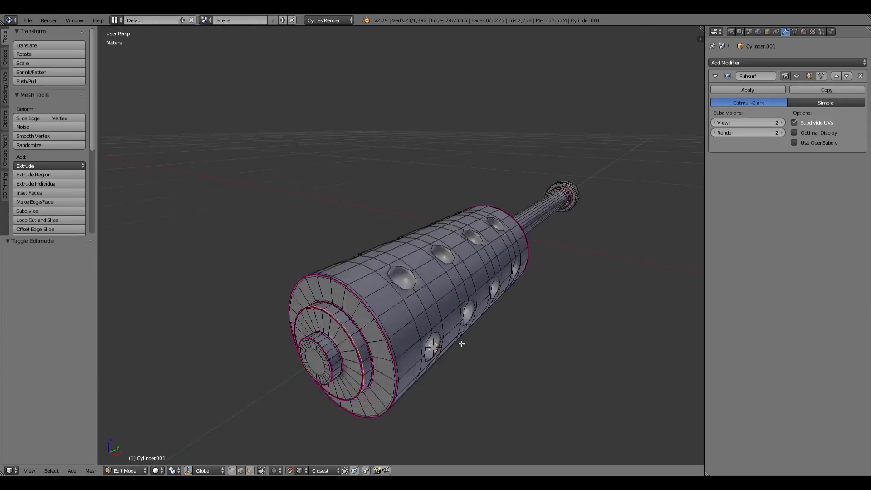
Array the wedge segment six times around an Empty rotated 60°, merging copies including first and last within 1 mm
{"action": "middle_click_drag", "start_coordinate": [461, 345], "coordinate": [377, 332]}
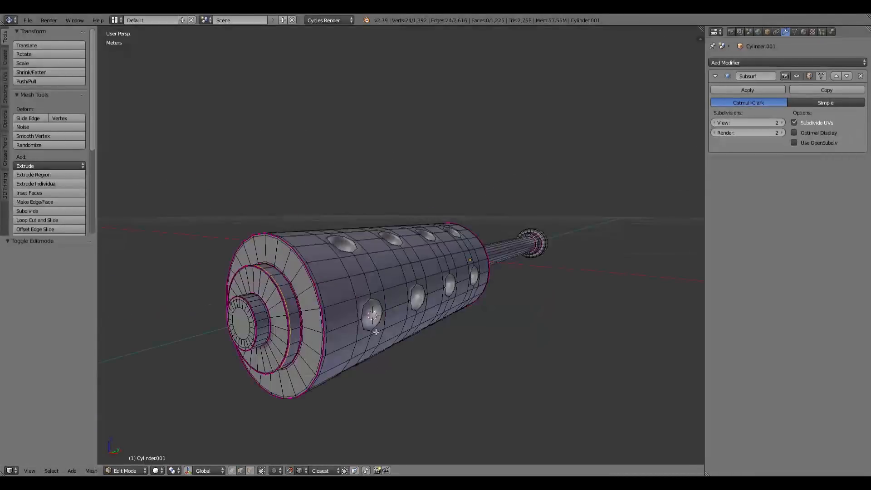
{"action": "key", "text": "KP_3"}
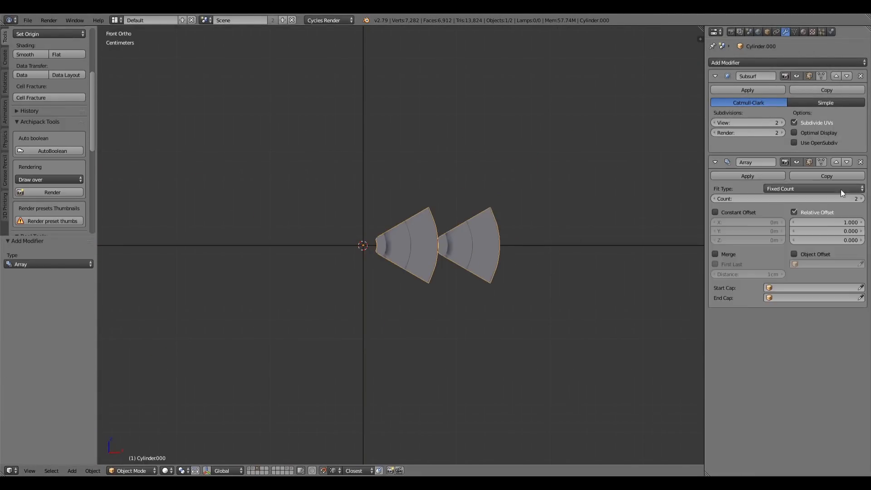
{"action": "left_click", "coordinate": [836, 187]}
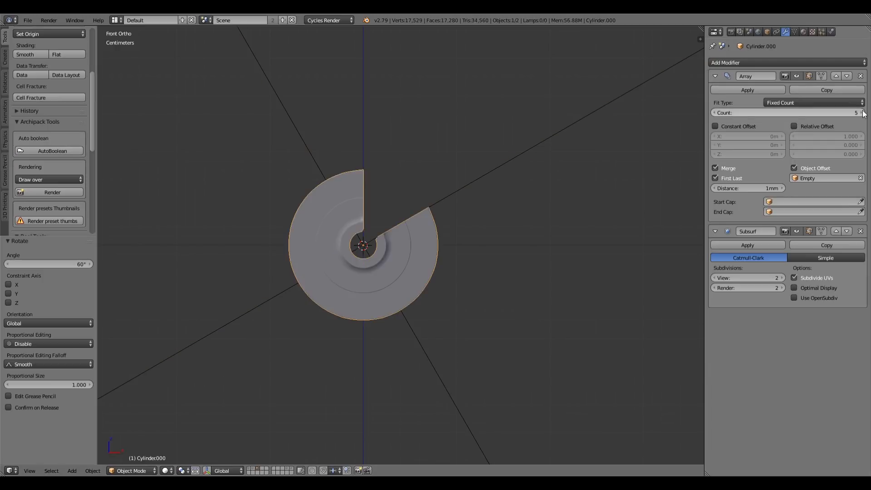
Inset the selected hole face and knife-cut from the hole's rim to one corner of the surrounding quad
{"action": "key", "text": "3"}
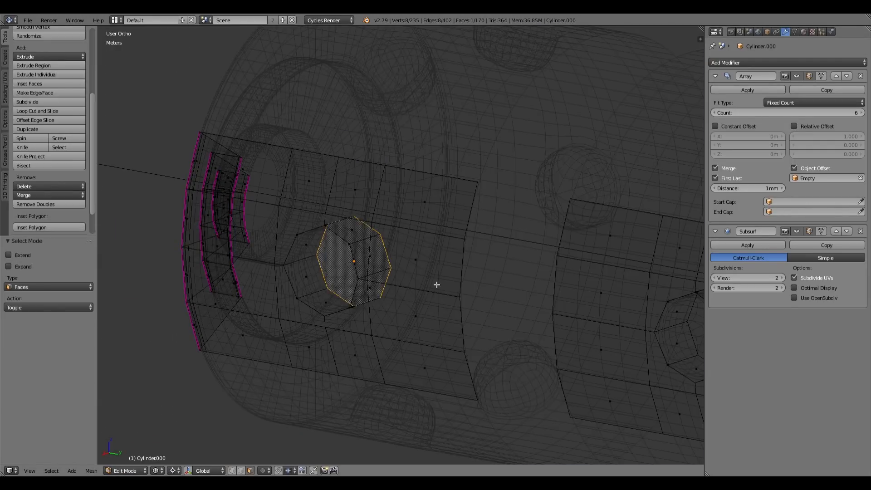
{"action": "key", "text": "z"}
{"action": "key", "text": "i"}
{"action": "key", "text": "k"}
{"action": "left_click", "coordinate": [309, 251]}
{"action": "left_click", "coordinate": [338, 223]}
{"action": "key", "text": "Return"}
Knife-cut the hole's rim to the remaining three corners of the surrounding quad
{"action": "key", "text": "k"}
{"action": "left_click", "coordinate": [233, 246]}
{"action": "left_click", "coordinate": [205, 213]}
{"action": "left_click", "coordinate": [233, 321]}
{"action": "left_click", "coordinate": [205, 348]}
{"action": "left_click", "coordinate": [309, 327]}
{"action": "left_click", "coordinate": [338, 358]}
Add loop cuts around the hole's rim and inner wall, sliding them close to its edges with factors -0.800 and 0.900
{"action": "key", "text": "ctrl+r"}
{"action": "key", "text": "ctrl+r"}
{"action": "left_click", "coordinate": [238, 321]}
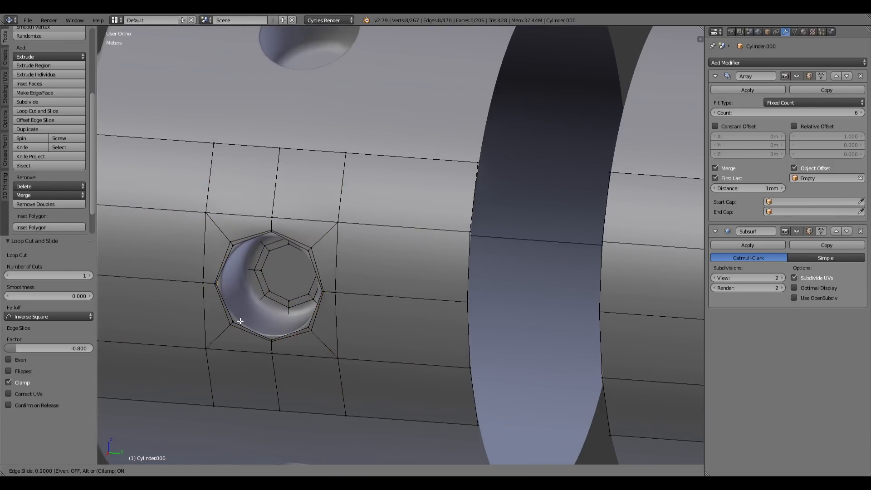
{"action": "left_click", "coordinate": [255, 314]}
{"action": "key", "text": "ctrl+r"}
{"action": "left_click", "coordinate": [263, 302]}
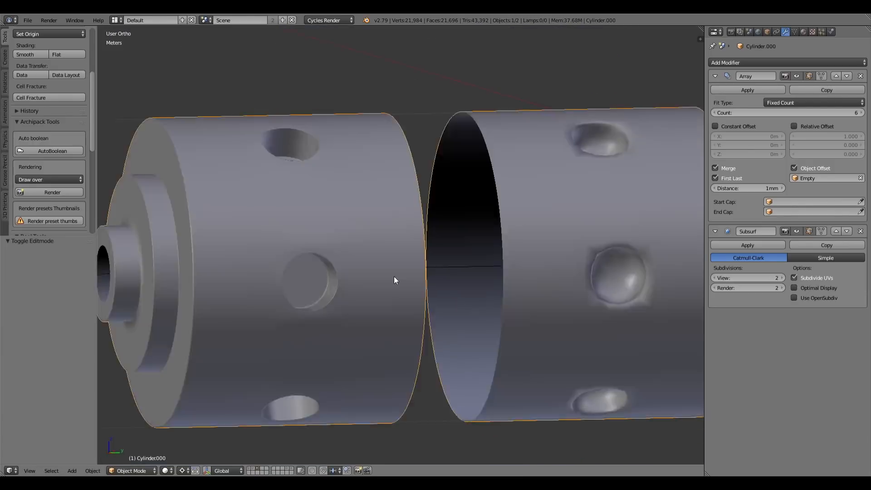
Duplicate the hole section along Y and rotate the copy by -30° around the cylinder's axis, with snapping set to Vertex
{"action": "key", "text": "shift+d"}
{"action": "key", "text": "y"}
{"action": "key", "text": "Return"}
{"action": "key", "text": "g"}
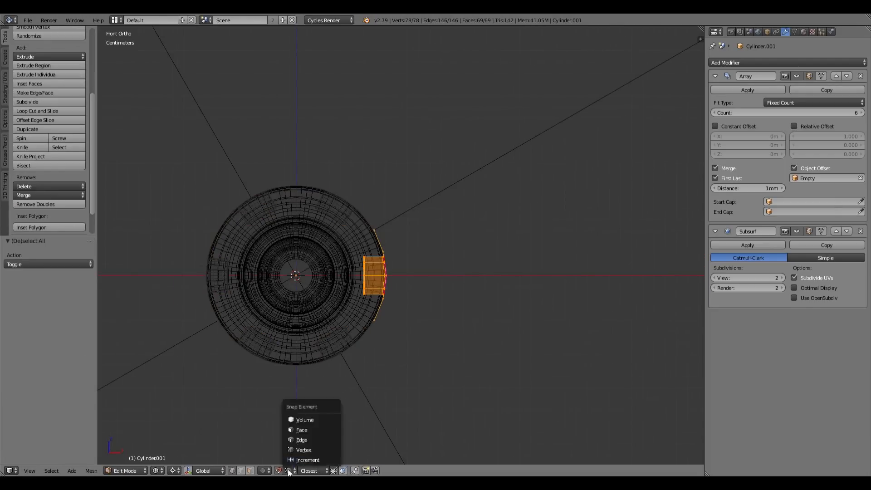
{"action": "left_click", "coordinate": [304, 450]}
{"action": "key", "text": "r"}
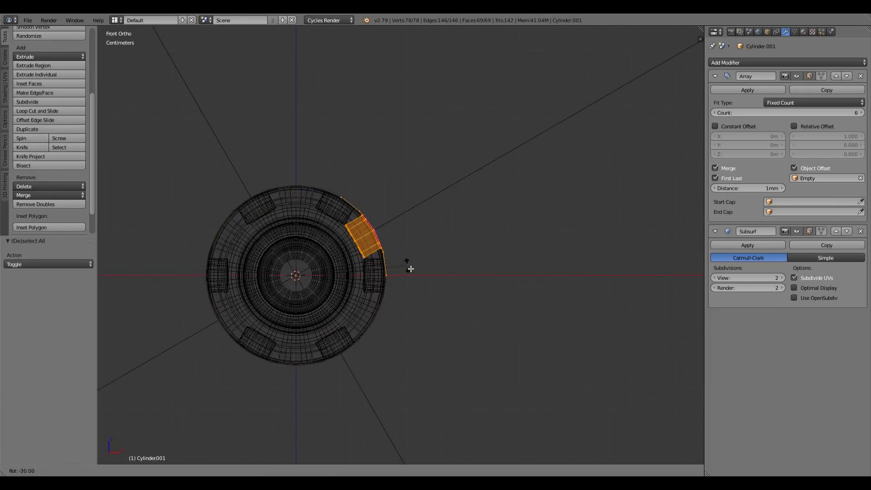
Duplicate the rotated hole section along Y and fit the copy into the next gap of the cylinder
{"action": "key", "text": "KP_3"}
{"action": "key", "text": "shift+d"}
{"action": "key", "text": "y"}
{"action": "left_click", "coordinate": [580, 287]}
{"action": "key", "text": "g"}
{"action": "left_click", "coordinate": [551, 292]}
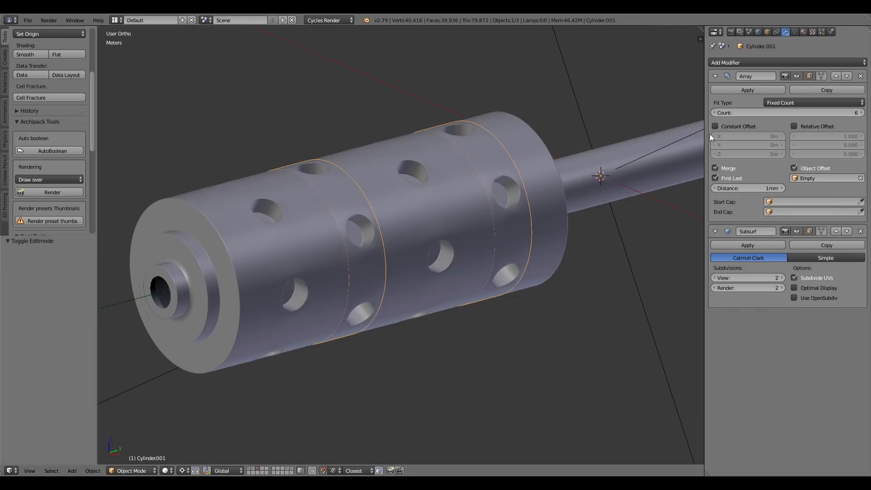
Fill the opening in the smallest tier of the capped end with a face and inset it
{"action": "key", "text": "Tab"}
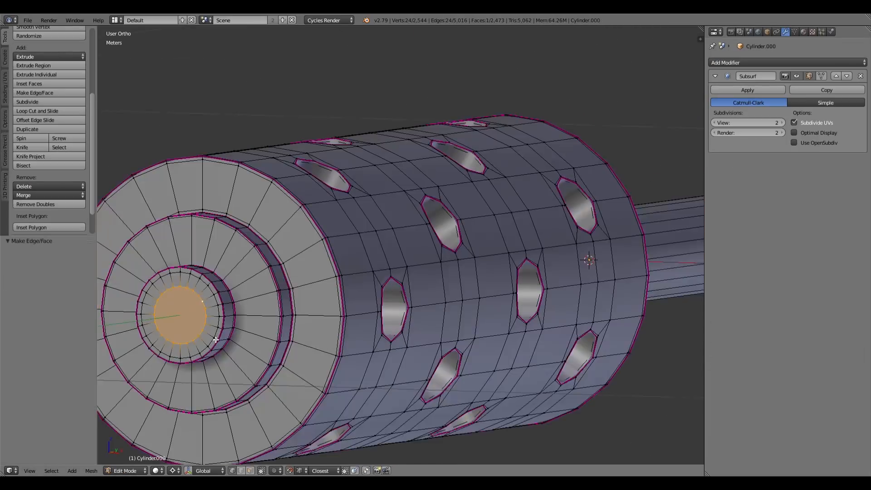
{"action": "key", "text": "i"}
{"action": "key", "text": "z"}
{"action": "key", "text": "z"}
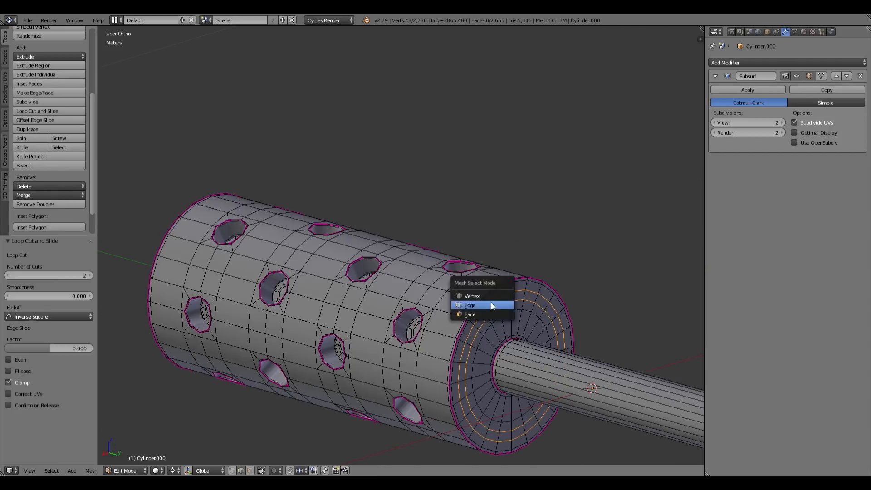
Form a recessed ring in the handle-side face and add supporting loop cuts on the cylinder with factors -0.700 and 0.800
{"action": "left_click", "coordinate": [491, 305]}
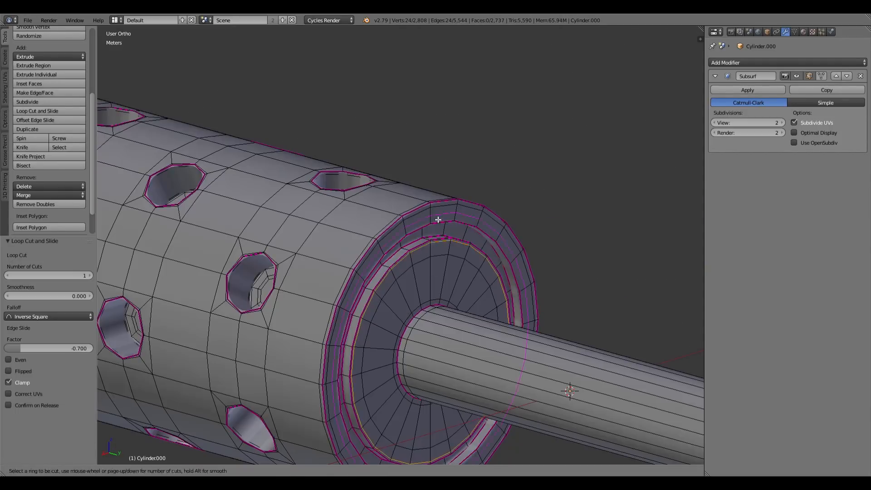
{"action": "key", "text": "ctrl+e"}
{"action": "left_click", "coordinate": [383, 285]}
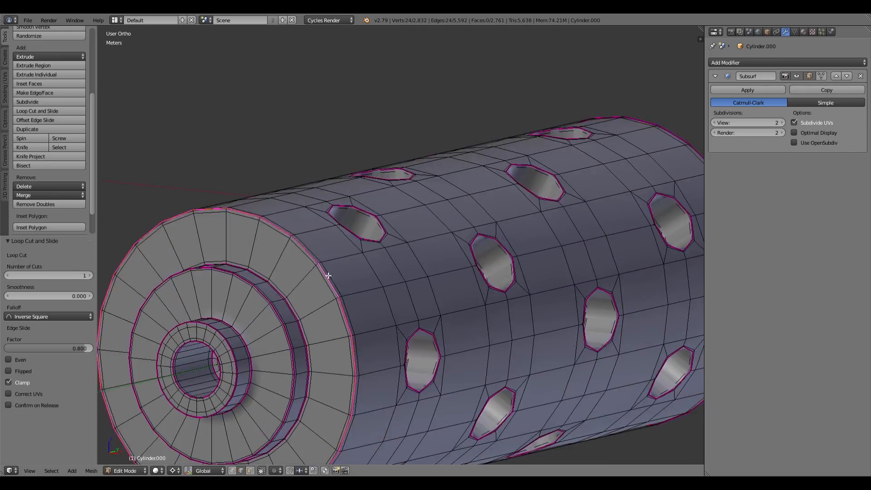
{"action": "key", "text": "Tab"}
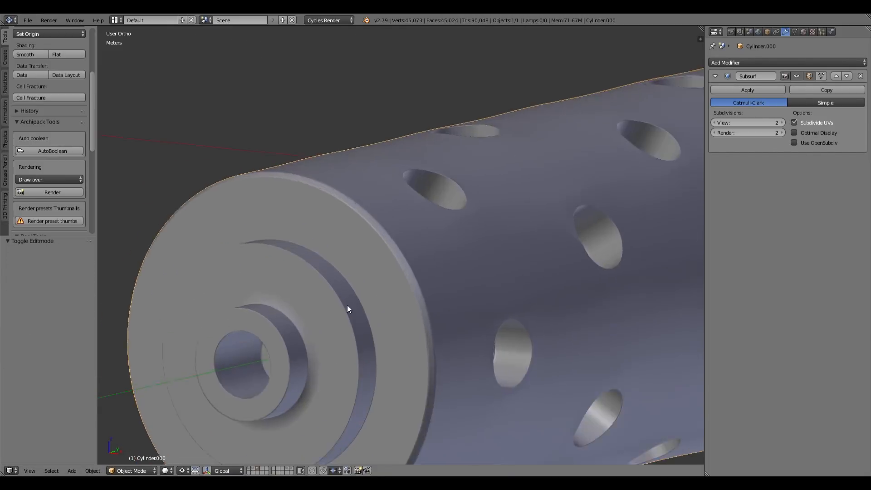
Dissolve the supporting loop at the capped end's rim, add new loop cuts there and crease the selected rim loops
{"action": "key", "text": "Tab"}
{"action": "key", "text": "ctrl+x"}
{"action": "key", "text": "ctrl+r"}
{"action": "left_click", "coordinate": [336, 298]}
{"action": "key", "text": "ctrl+r"}
{"action": "left_click", "coordinate": [335, 295]}
{"action": "right_click", "coordinate": [334, 291], "text": "alt+shift"}
{"action": "key", "text": "shift+e"}
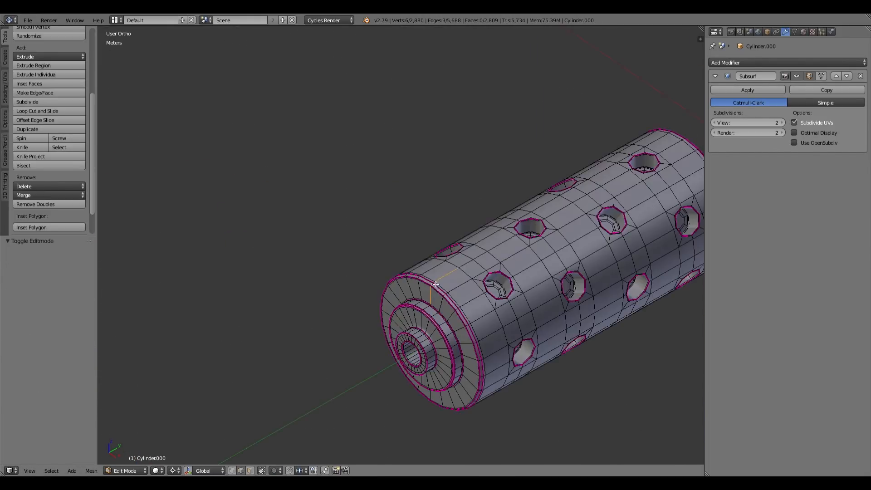
Duplicate the short edge profile crossing the capped end's rim and move it -8.92 mm in Y and 2.43 cm in Z
{"action": "key", "text": "1"}
{"action": "scroll", "coordinate": [484, 330], "scroll_direction": "up", "scroll_amount": 5}
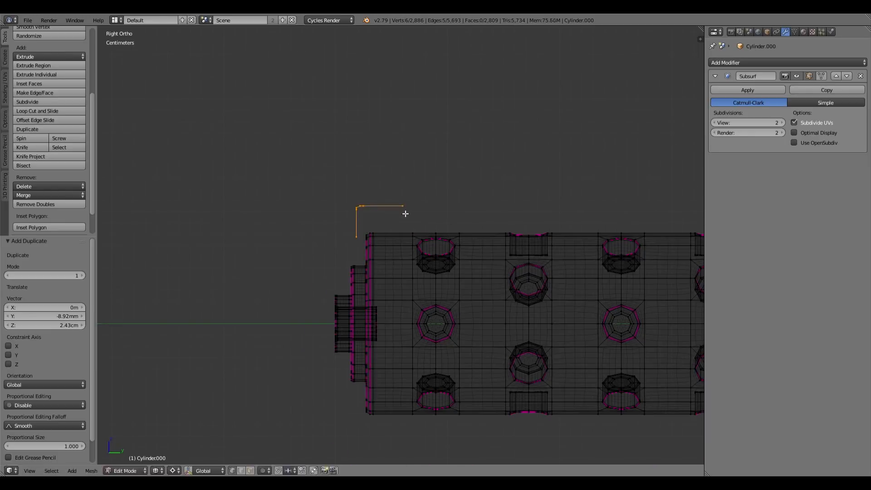
{"action": "key", "text": "z"}
{"action": "key", "text": "z"}
Add a cut to the copied profile and extrude its far end vertex a short way downward
{"action": "key", "text": "ctrl+r"}
{"action": "left_click", "coordinate": [475, 208]}
{"action": "right_click", "coordinate": [494, 209]}
{"action": "key", "text": "e"}
{"action": "left_click", "coordinate": [498, 227]}
Extrude the linked profile into a thin plate in front view and position it along X above the cylinder
{"action": "key", "text": "KP_1"}
{"action": "key", "text": "l"}
{"action": "key", "text": "e"}
{"action": "left_click", "coordinate": [501, 213]}
{"action": "key", "text": "g"}
{"action": "key", "text": "x"}
{"action": "left_click", "coordinate": [475, 219]}
{"action": "key", "text": "l"}
{"action": "key", "text": "g"}
{"action": "key", "text": "x"}
{"action": "key", "text": "Return"}
Box-select part of the plate in side view, move it along Z to fit the cylinder, and return to Object Mode
{"action": "key", "text": "KP_3"}
{"action": "key", "text": "a"}
{"action": "key", "text": "b"}
{"action": "left_click_drag", "start_coordinate": [336, 227], "coordinate": [527, 251]}
{"action": "key", "text": "g"}
{"action": "key", "text": "y"}
{"action": "key", "text": "z"}
{"action": "left_click", "coordinate": [521, 254]}
{"action": "key", "text": "x"}
{"action": "left_click", "coordinate": [496, 251]}
{"action": "key", "text": "Tab"}
Recalculate the normals of the whole mesh to face outward
{"action": "key", "text": "z"}
{"action": "middle_click_drag", "start_coordinate": [380, 218], "coordinate": [471, 268]}
{"action": "key", "text": "Tab"}
{"action": "key", "text": "a"}
{"action": "key", "text": "ctrl+n"}
{"action": "key", "text": "a"}
Select the outline edges on both sides of the upright plate and crease them by 1
{"action": "right_click", "coordinate": [484, 274], "text": "alt+shift"}
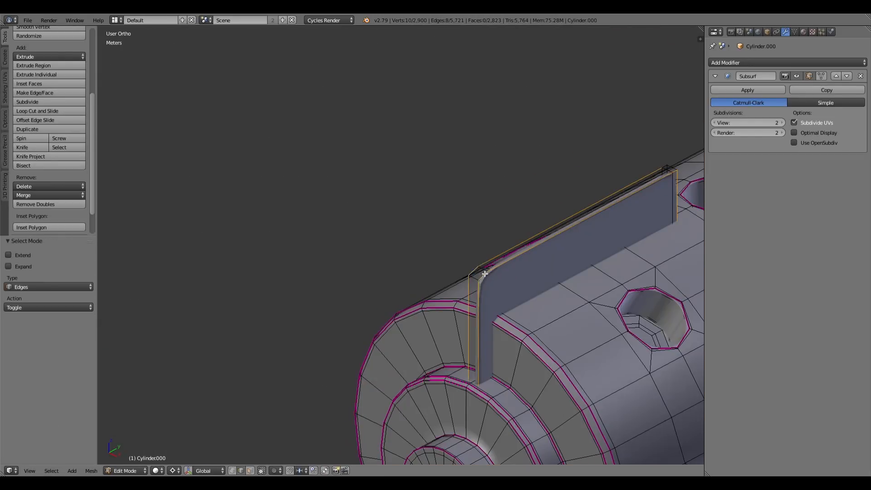
{"action": "right_click", "coordinate": [484, 273], "text": "shift"}
{"action": "key", "text": "z"}
{"action": "middle_click_drag", "start_coordinate": [672, 224], "coordinate": [510, 306]}
{"action": "right_click", "coordinate": [510, 306], "text": "shift"}
{"action": "middle_click_drag", "start_coordinate": [512, 415], "coordinate": [585, 363]}
{"action": "key", "text": "z"}
{"action": "key", "text": "shift+e"}
{"action": "key", "text": "1"}
{"action": "key", "text": "Return"}
{"action": "key", "text": "a"}
Add a loop cut on the upright plate and inspect the smoothed result in Object Mode
{"action": "key", "text": "ctrl+r"}
{"action": "left_click", "coordinate": [399, 291]}
{"action": "key", "text": "Tab"}
{"action": "middle_click_drag", "start_coordinate": [407, 292], "coordinate": [547, 290]}
{"action": "key", "text": "Tab"}
{"action": "key", "text": "z"}
Separate the linked plate geometry from the cylinder into its own object
{"action": "key", "text": "ctrl+Tab"}
{"action": "left_click", "coordinate": [549, 159]}
{"action": "key", "text": "l"}
{"action": "key", "text": "p"}
{"action": "key", "text": "Return"}
{"action": "key", "text": "Tab"}
{"action": "key", "text": "z"}
Select the separated plate and open it in Edit Mode with shaded display
{"action": "key", "text": "a"}
{"action": "right_click", "coordinate": [554, 271]}
{"action": "key", "text": "Tab"}
{"action": "key", "text": "Tab"}
{"action": "key", "text": "z"}
{"action": "key", "text": "Tab"}
{"action": "key", "text": "z"}
{"action": "key", "text": "z"}
Select an edge loop of the separated plate and crease it
{"action": "middle_click_drag", "start_coordinate": [345, 274], "coordinate": [307, 263]}
{"action": "mouse_move", "coordinate": [504, 259]}
{"action": "middle_mouse_down"}
{"action": "mouse_move", "coordinate": [405, 246]}
{"action": "mouse_move", "coordinate": [522, 268]}
{"action": "mouse_move", "coordinate": [481, 210]}
{"action": "mouse_move", "coordinate": [309, 198]}
{"action": "mouse_move", "coordinate": [554, 298]}
{"action": "mouse_move", "coordinate": [515, 245]}
{"action": "mouse_move", "coordinate": [511, 252]}
{"action": "middle_mouse_up"}
{"action": "right_click", "coordinate": [384, 234], "text": "alt"}
{"action": "key", "text": "shift+e"}
{"action": "key", "text": "z"}
{"action": "key", "text": "z"}
Isolate the plate by hiding all other objects and reopen it in Edit Mode
{"action": "right_click", "coordinate": [309, 198]}
{"action": "right_click", "coordinate": [554, 298]}
{"action": "scroll", "coordinate": [505, 298], "scroll_direction": "down", "scroll_amount": 3}
{"action": "key", "text": "Tab"}
{"action": "key", "text": "shift+h"}
{"action": "key", "text": "Tab"}
{"action": "key", "text": "z"}
{"action": "scroll", "coordinate": [423, 249], "scroll_direction": "down", "scroll_amount": 2}
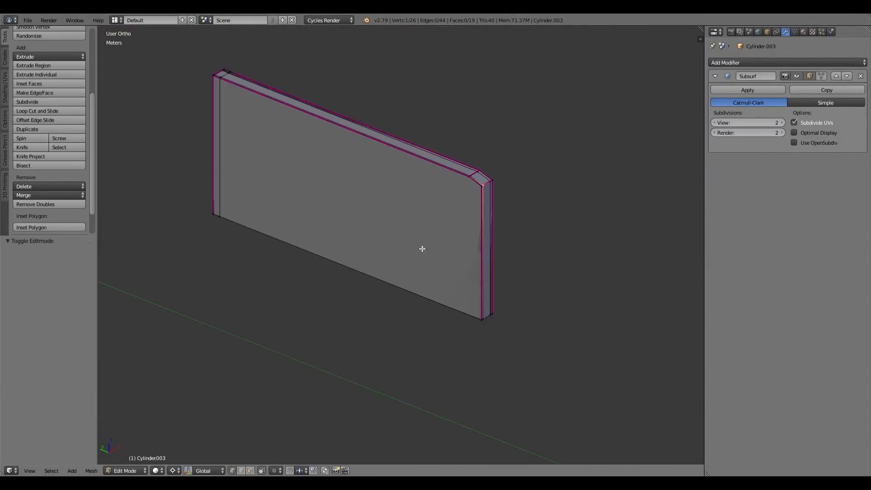
Add a loop cut to the isolated plate in Edit Mode
{"action": "middle_click_drag", "start_coordinate": [422, 248], "coordinate": [585, 268]}
{"action": "scroll", "coordinate": [586, 268], "scroll_direction": "up", "scroll_amount": 3}
{"action": "right_click", "coordinate": [507, 292], "text": "alt"}
{"action": "key", "text": "Tab"}
{"action": "middle_click_drag", "start_coordinate": [508, 292], "coordinate": [665, 175], "text": "shift"}
{"action": "key", "text": "Tab"}
{"action": "key", "text": "ctrl+r"}
{"action": "left_click", "coordinate": [651, 178]}
Cut a new edge across the plate with the Knife tool
{"action": "key", "text": "k"}
{"action": "left_click", "coordinate": [171, 108]}
{"action": "middle_click_drag", "start_coordinate": [171, 108], "coordinate": [188, 149]}
{"action": "left_click", "coordinate": [608, 73]}
Select a small group of the plate's vertices in wireframe side view and move them along Z
{"action": "key", "text": "KP_3"}
{"action": "key", "text": "z"}
{"action": "key", "text": "b"}
{"action": "left_click_drag", "start_coordinate": [652, 98], "coordinate": [689, 120]}
{"action": "key", "text": "g"}
{"action": "key", "text": "z"}
{"action": "left_click", "coordinate": [177, 99]}
Add another loop cut to the plate and set the crease of an edge loop to 1
{"action": "key", "text": "ctrl+r"}
{"action": "left_click", "coordinate": [212, 189]}
{"action": "key", "text": "z"}
{"action": "middle_click_drag", "start_coordinate": [355, 280], "coordinate": [464, 219]}
{"action": "key", "text": "ctrl+Tab"}
{"action": "key", "text": "ctrl+Tab"}
{"action": "right_click", "coordinate": [511, 233], "text": "alt"}
{"action": "key", "text": "shift+e"}
{"action": "key", "text": "1"}
{"action": "key", "text": "Return"}
Move the finished plate to layer 3 in Object Mode and display that layer
{"action": "key", "text": "Tab"}
{"action": "key", "text": "m"}
{"action": "key", "text": "3"}
{"action": "key", "text": "3"}
{"action": "middle_click_drag", "start_coordinate": [401, 241], "coordinate": [398, 248]}
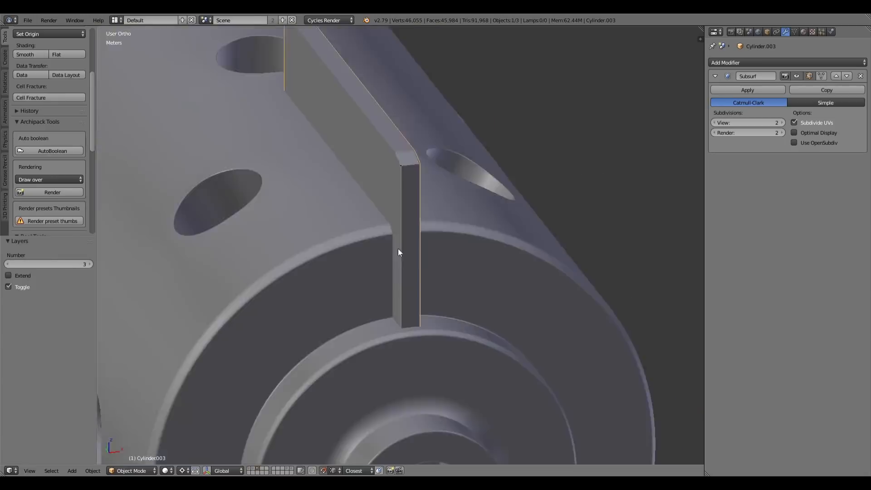
Add two loop cuts around the cylinder near its handle end and adjust their spacing by scaling along Y
{"action": "right_click", "coordinate": [385, 263]}
{"action": "key", "text": "KP_3"}
{"action": "key", "text": "Tab"}
{"action": "key", "text": "ctrl+r"}
{"action": "scroll", "coordinate": [443, 271], "scroll_direction": "up", "scroll_amount": 1}
{"action": "left_click", "coordinate": [443, 270]}
{"action": "left_click", "coordinate": [302, 470]}
{"action": "left_click", "coordinate": [320, 461]}
{"action": "key", "text": "s"}
{"action": "key", "text": "y"}
{"action": "left_click", "coordinate": [525, 290]}
Extrude the band between the loop cuts and scale it inward, excluding Y, to form a shallow groove
{"action": "key", "text": "e"}
{"action": "key", "text": "s"}
{"action": "key", "text": "shift+y"}
{"action": "left_click", "coordinate": [510, 283]}
Select the edge loops bordering the cylinder's groove and set their crease to 1
{"action": "middle_click_drag", "start_coordinate": [292, 270], "coordinate": [255, 285]}
{"action": "scroll", "coordinate": [354, 295], "scroll_direction": "up", "scroll_amount": 4}
{"action": "key", "text": "z"}
{"action": "key", "text": "ctrl+Tab"}
{"action": "right_click", "coordinate": [401, 309], "text": "alt"}
{"action": "right_click", "coordinate": [394, 319], "text": "alt+shift"}
{"action": "right_click", "coordinate": [431, 331], "text": "alt+shift"}
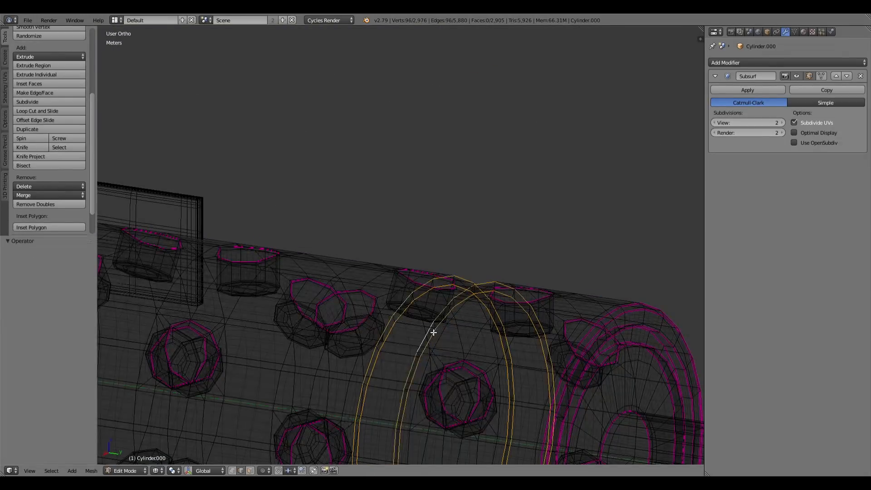
{"action": "key", "text": "shift+e"}
{"action": "key", "text": "1"}
{"action": "key", "text": "Return"}
Add two supporting loop cuts beside the cylinder's groove and return to Object Mode
{"action": "key", "text": "z"}
{"action": "key", "text": "ctrl+r"}
{"action": "left_click", "coordinate": [414, 326]}
{"action": "key", "text": "ctrl+r"}
{"action": "left_click", "coordinate": [445, 328]}
{"action": "middle_click_drag", "start_coordinate": [445, 327], "coordinate": [509, 333]}
{"action": "key", "text": "Tab"}
{"action": "scroll", "coordinate": [472, 290], "scroll_direction": "down", "scroll_amount": 5}
{"action": "middle_click_drag", "start_coordinate": [490, 282], "coordinate": [551, 273]}
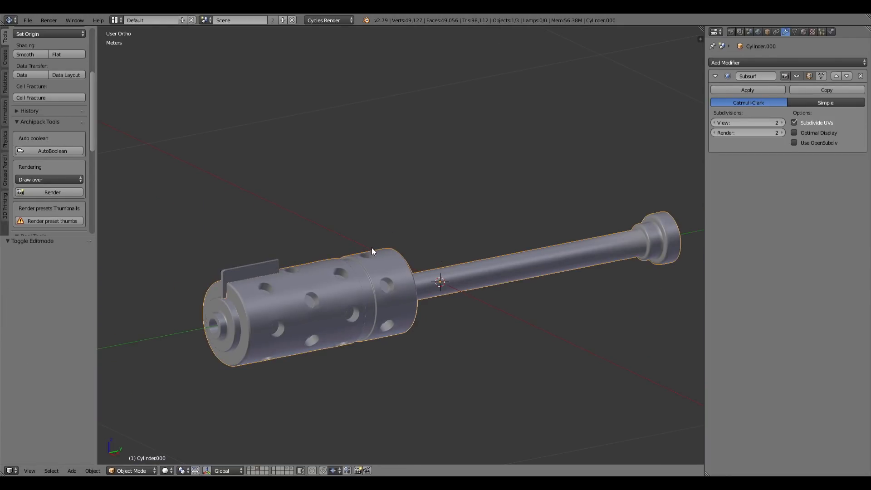
Move the cylinder and the plate to layer 1 and join them into one object
{"action": "key", "text": "m"}
{"action": "key", "text": "2"}
{"action": "right_click", "coordinate": [250, 273]}
{"action": "key", "text": "m"}
{"action": "key", "text": "1"}
{"action": "key", "text": "1"}
{"action": "scroll", "coordinate": [359, 310], "scroll_direction": "down", "scroll_amount": 4}
{"action": "key", "text": "z"}
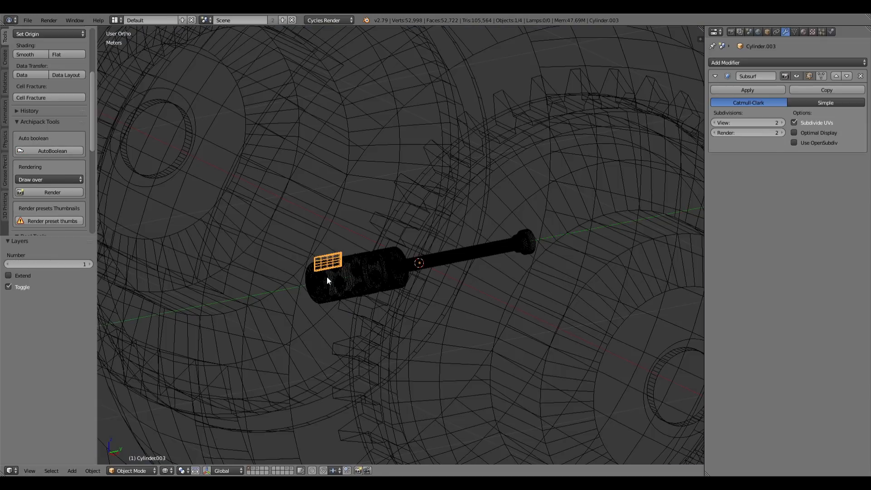
{"action": "right_click", "coordinate": [326, 276], "text": "shift"}
{"action": "key", "text": "ctrl+j"}
Move the joined cylinder 1.56 m along X and about -1 m along Y, toward the sphere's notched side
{"action": "key", "text": "KP_1"}
{"action": "scroll", "coordinate": [379, 279], "scroll_direction": "down", "scroll_amount": 5}
{"action": "key", "text": "g"}
{"action": "key", "text": "x"}
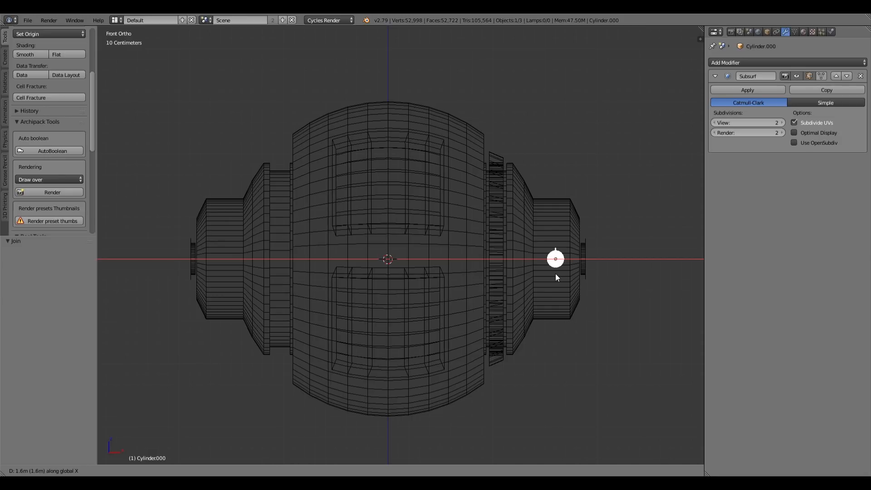
{"action": "left_click", "coordinate": [553, 274]}
{"action": "key", "text": "KP_3"}
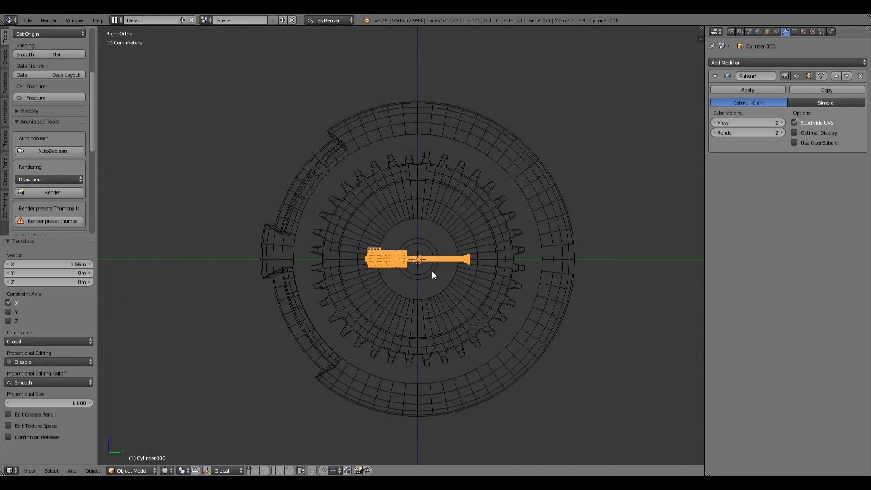
{"action": "key", "text": "g"}
{"action": "key", "text": "y"}
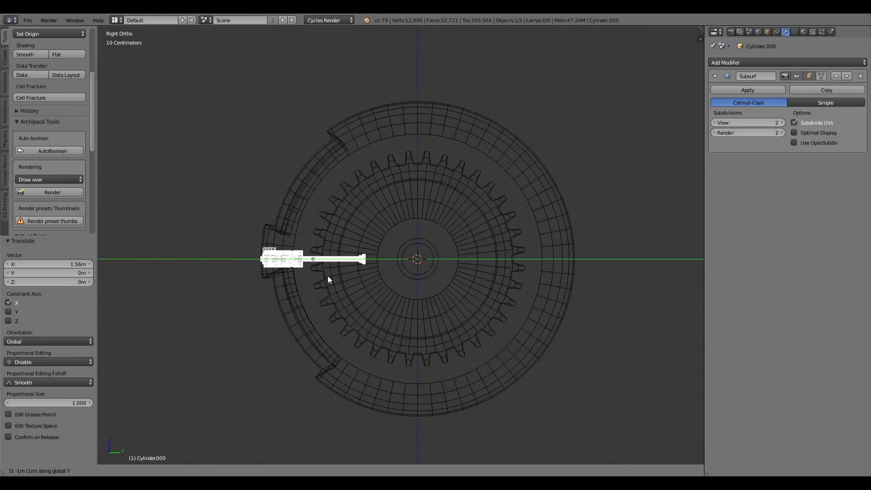
{"action": "left_click", "coordinate": [264, 273]}
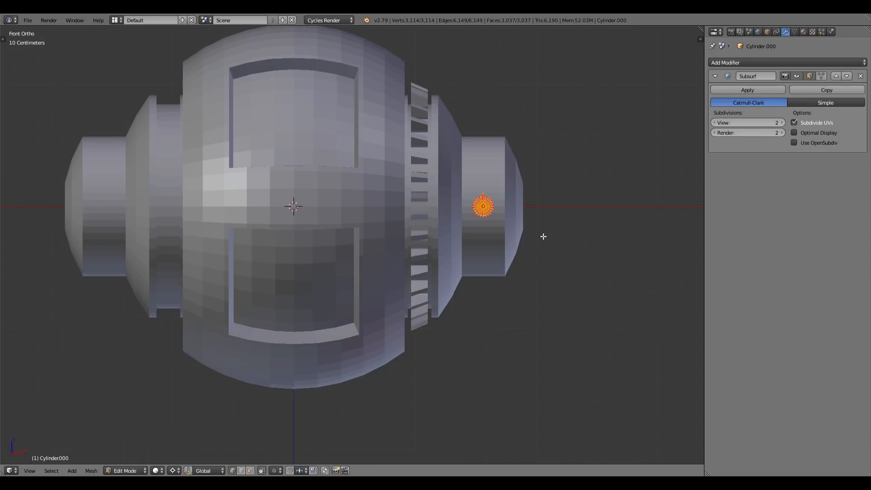
Duplicate the cylinder's geometry in Edit Mode and place the copy about -51 cm along X and 43 cm along Z
{"action": "key", "text": "shift+d"}
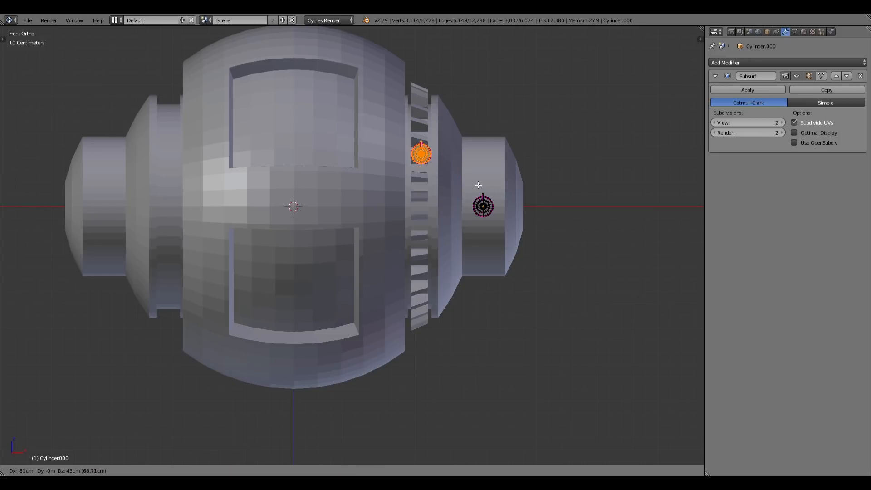
{"action": "left_click", "coordinate": [460, 187]}
{"action": "key", "text": "s"}
{"action": "key", "text": "Escape"}
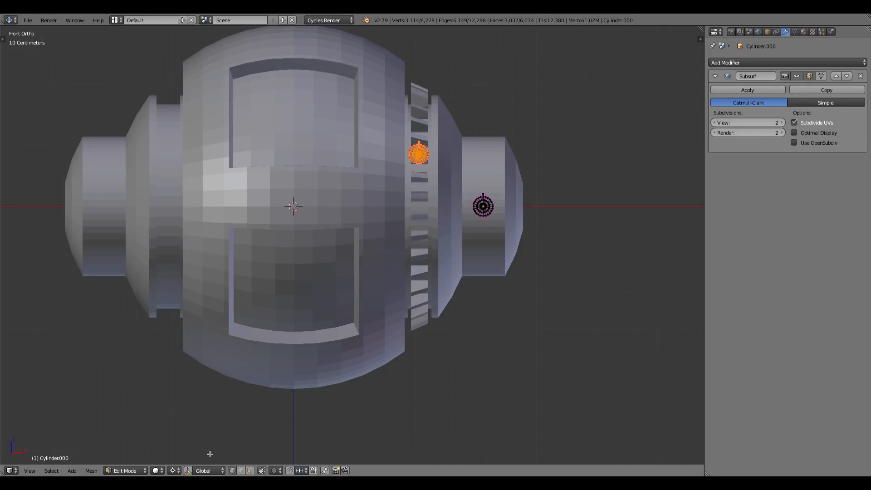
Change the pivot point and scale the duplicated cylinder about 3.6 times around its own centre
{"action": "left_click", "coordinate": [177, 472]}
{"action": "left_click", "coordinate": [195, 437]}
{"action": "key", "text": "s"}
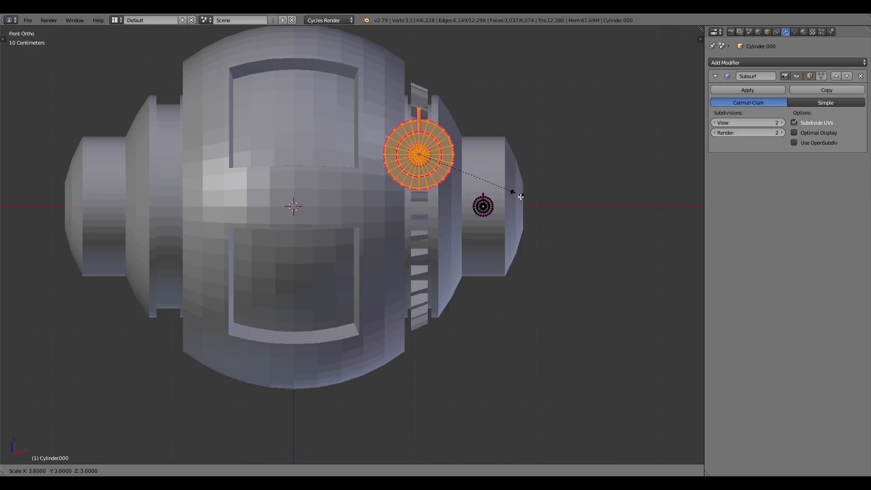
{"action": "left_click", "coordinate": [519, 196]}
Move the enlarged cylinder along negative Y so its body sits outside the sphere
{"action": "key", "text": "KP_3"}
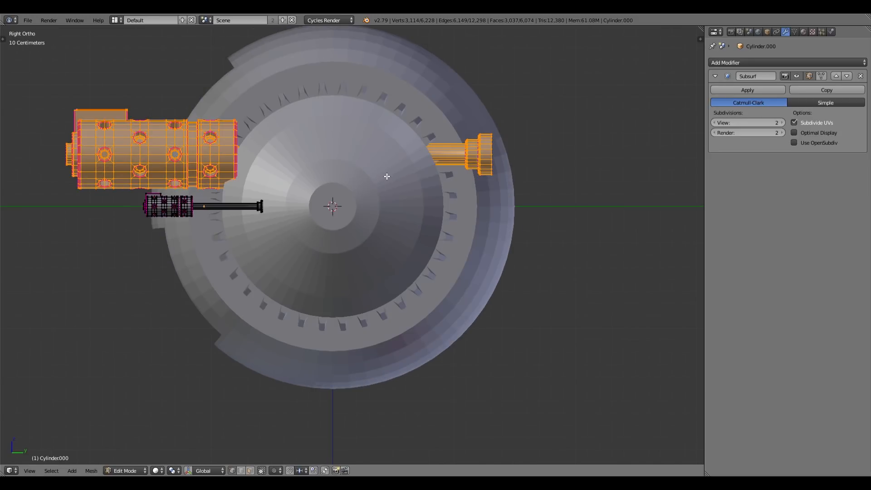
{"action": "middle_click_drag", "start_coordinate": [307, 173], "coordinate": [498, 198], "text": "shift"}
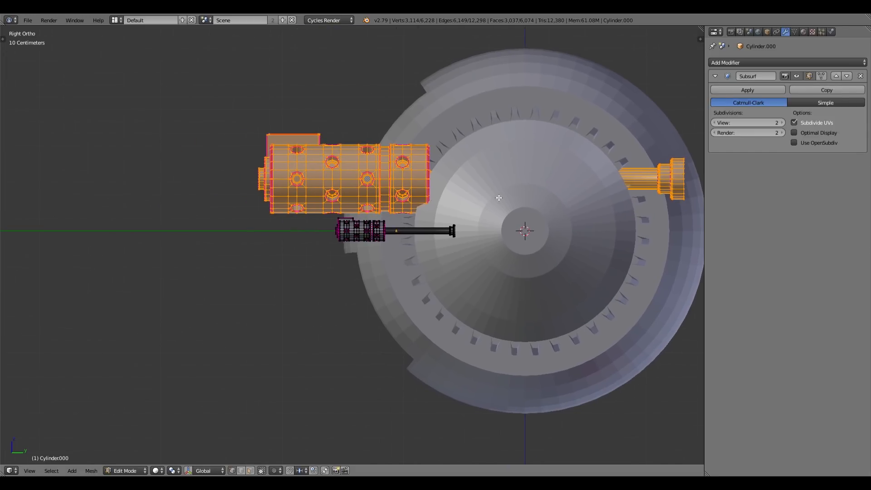
{"action": "key", "text": "g"}
{"action": "key", "text": "y"}
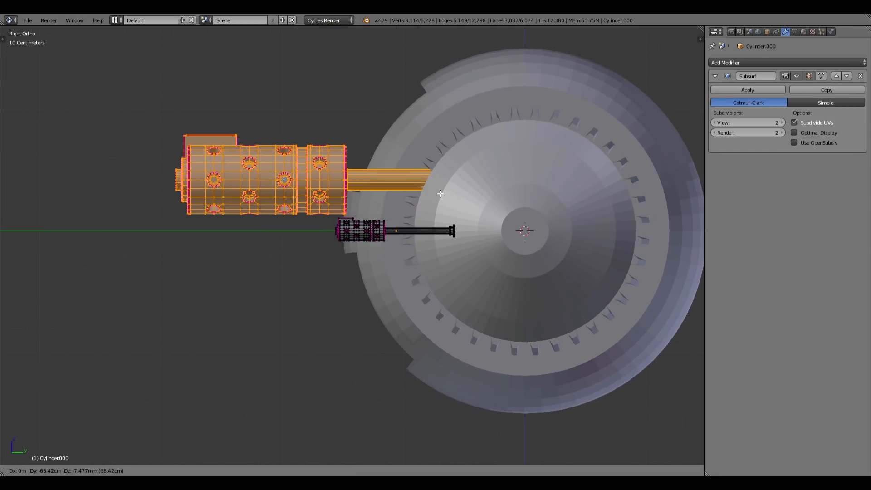
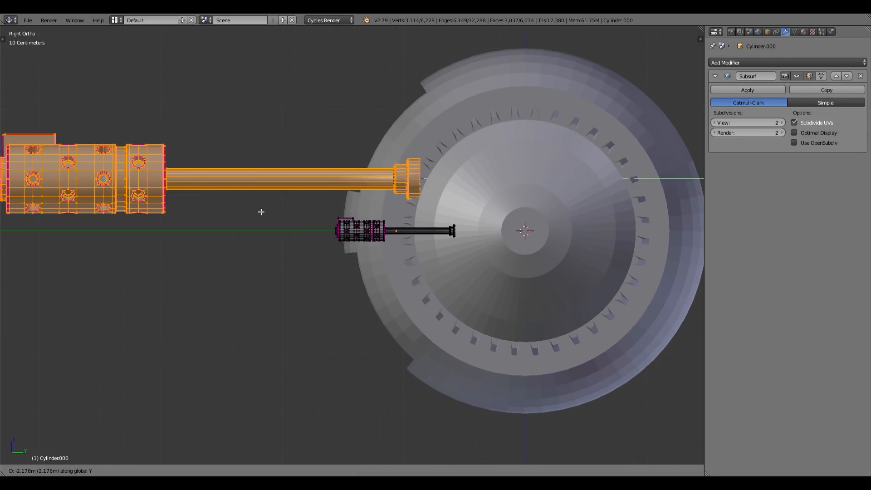
{"action": "left_click", "coordinate": [425, 212]}
Shorten the enlarged cylinder's rod by moving its tiered end along Y toward the body
{"action": "key", "text": "z"}
{"action": "key", "text": "a"}
{"action": "key", "text": "b"}
{"action": "left_click_drag", "start_coordinate": [545, 143], "coordinate": [619, 242]}
{"action": "key", "text": "g"}
{"action": "key", "text": "y"}
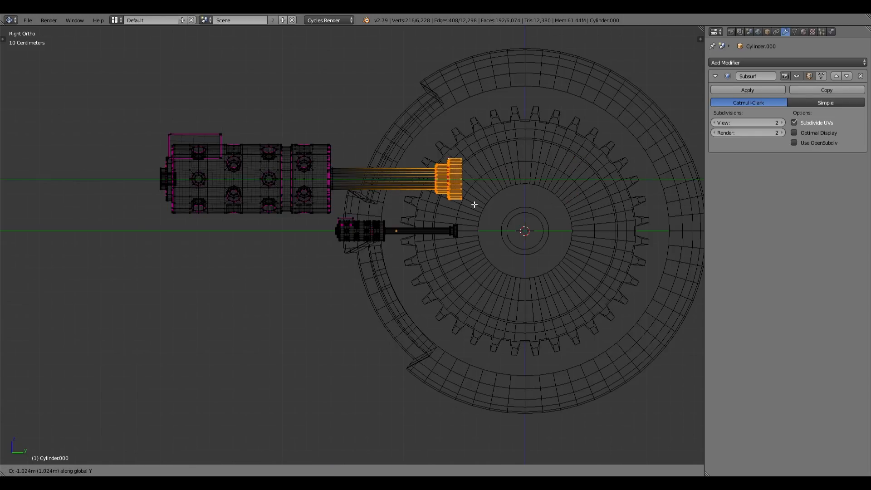
{"action": "left_click", "coordinate": [432, 204]}
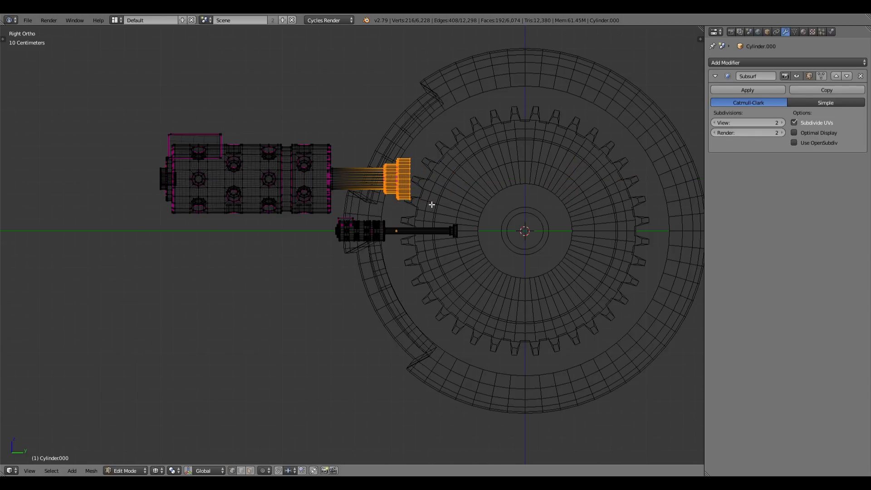
{"action": "right_click", "coordinate": [329, 197]}
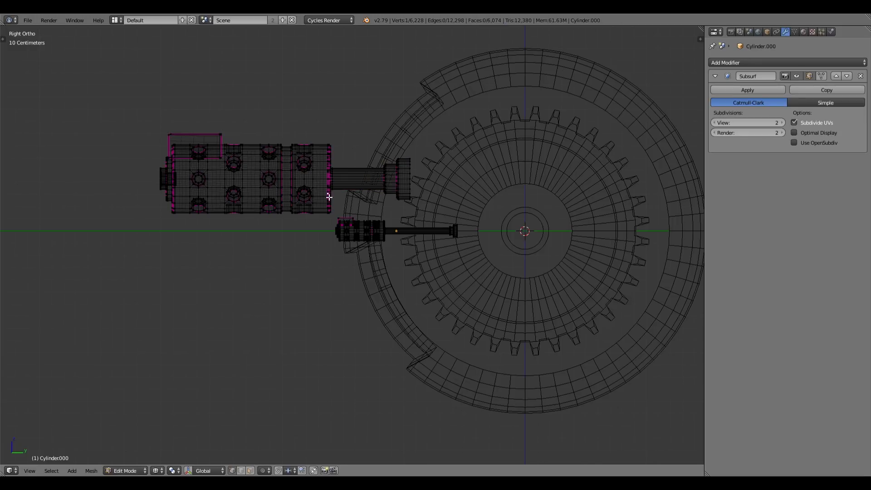
{"action": "left_click_drag", "start_coordinate": [333, 119], "coordinate": [53, 230]}
{"action": "scroll", "coordinate": [268, 226], "scroll_direction": "up", "scroll_amount": 1}
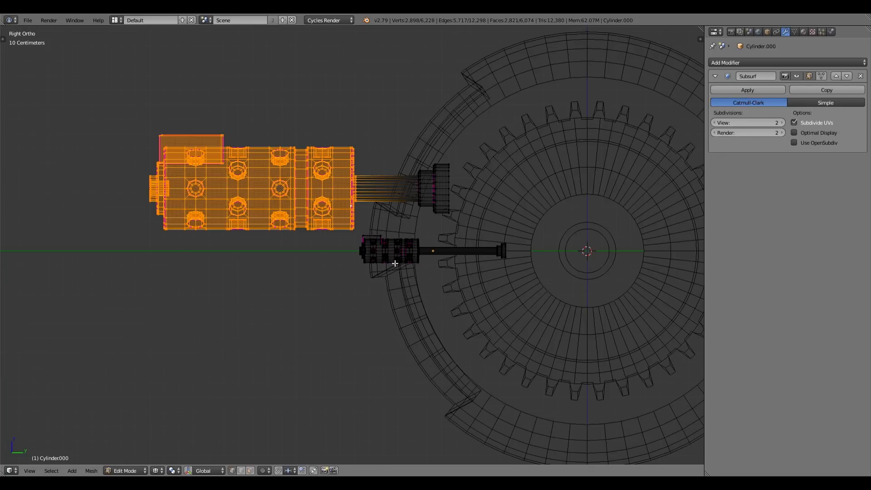
Select the whole small cylinder with its plate, scale it up and move it along negative Y
{"action": "right_click", "coordinate": [397, 257]}
{"action": "key", "text": "ctrl+l"}
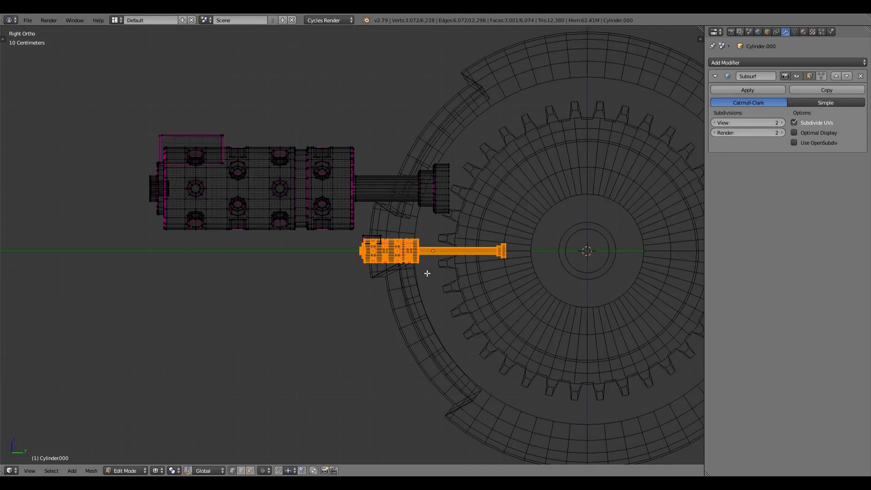
{"action": "left_click_drag", "start_coordinate": [358, 238], "coordinate": [438, 289]}
{"action": "key", "text": "s"}
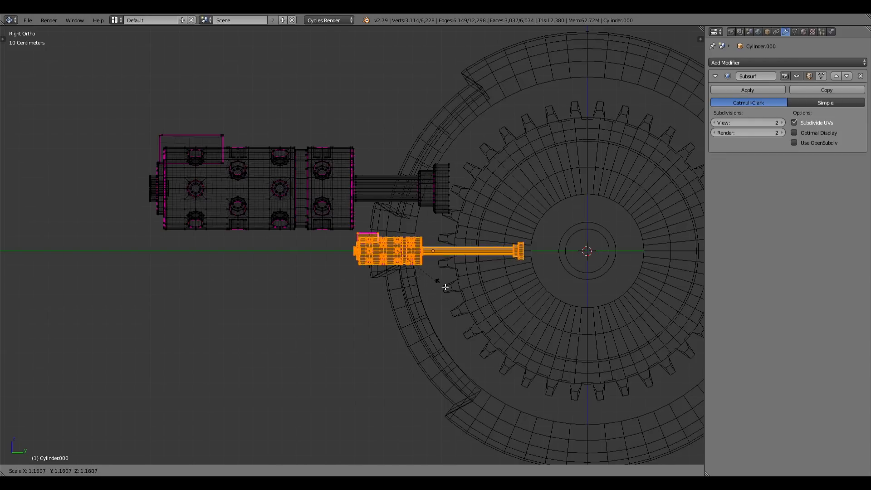
{"action": "left_click", "coordinate": [457, 287]}
{"action": "key", "text": "g"}
{"action": "key", "text": "y"}
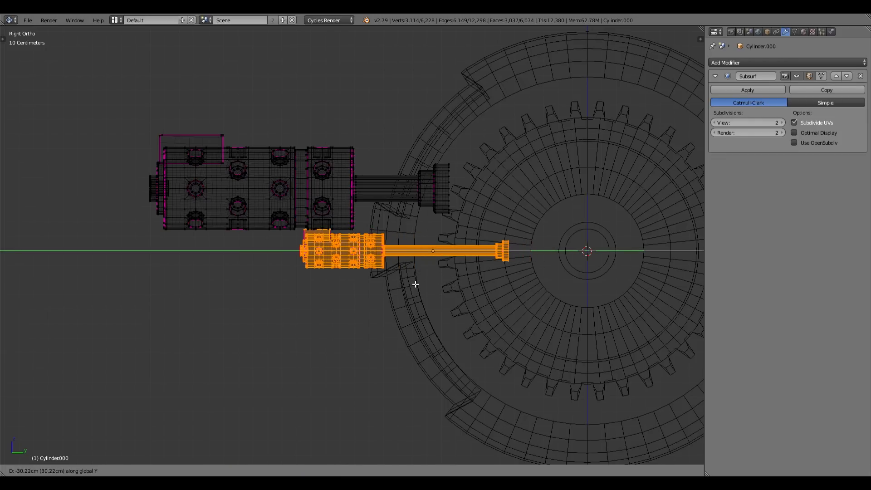
{"action": "left_click", "coordinate": [388, 288]}
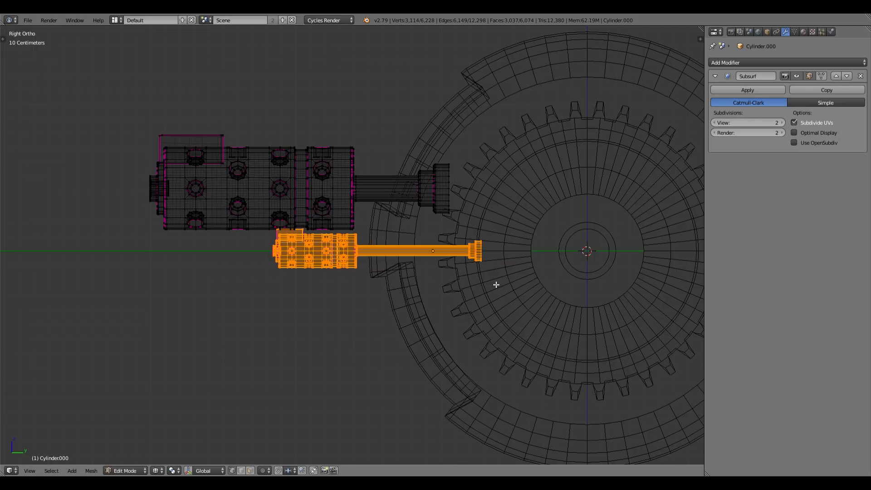
Enlarge the small cylinder slightly more and restore the shaded display
{"action": "key", "text": "KP_1"}
{"action": "key", "text": "s"}
{"action": "left_click", "coordinate": [529, 288]}
{"action": "key", "text": "KP_3"}
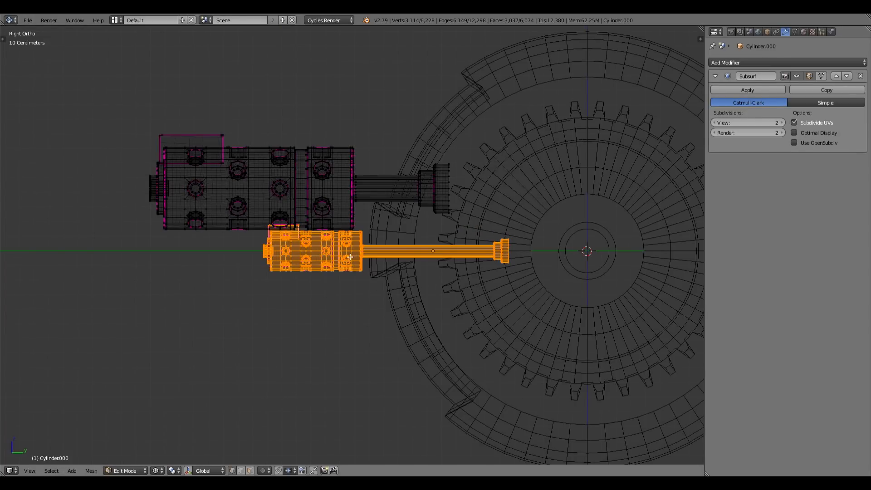
{"action": "key", "text": "z"}
{"action": "middle_click_drag", "start_coordinate": [449, 286], "coordinate": [502, 309]}
Duplicate the large cylinder in front view and move the copy down along Z, below the small cylinder
{"action": "right_click", "coordinate": [430, 227]}
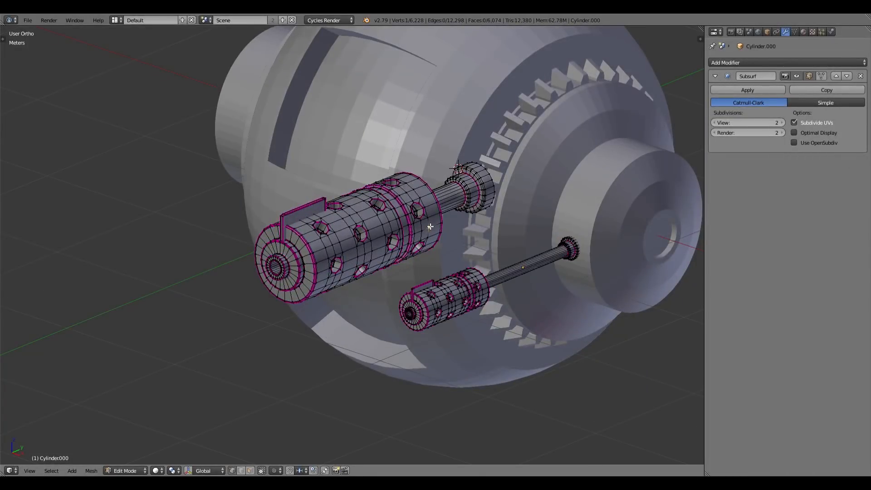
{"action": "key", "text": "KP_7"}
{"action": "key", "text": "KP_1"}
{"action": "key", "text": "z"}
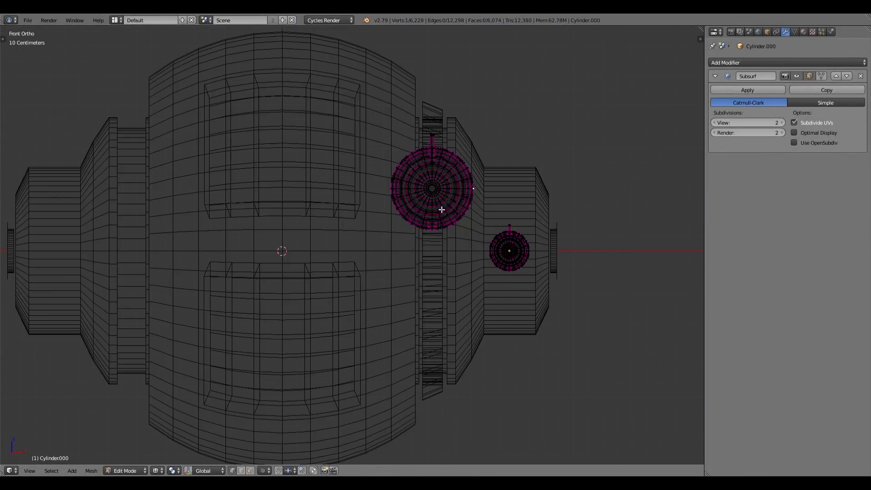
{"action": "left_click_drag", "start_coordinate": [356, 84], "coordinate": [480, 290]}
{"action": "key", "text": "g"}
{"action": "key", "text": "z"}
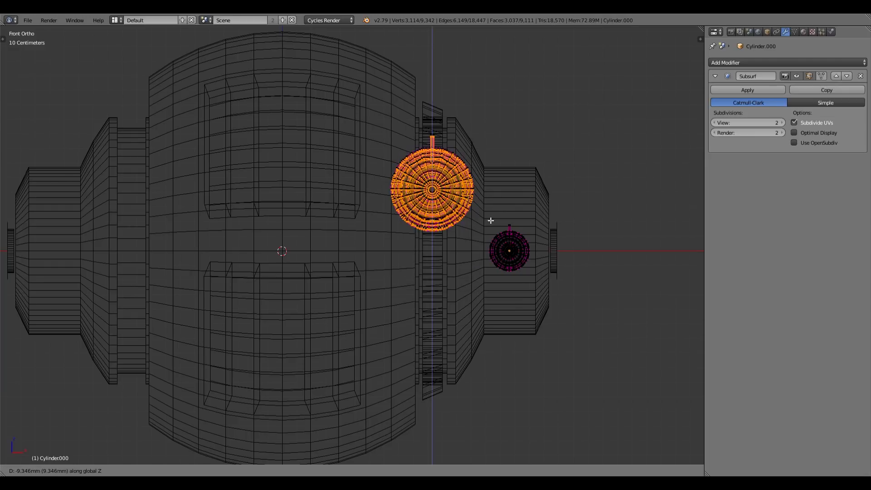
{"action": "left_click", "coordinate": [490, 314]}
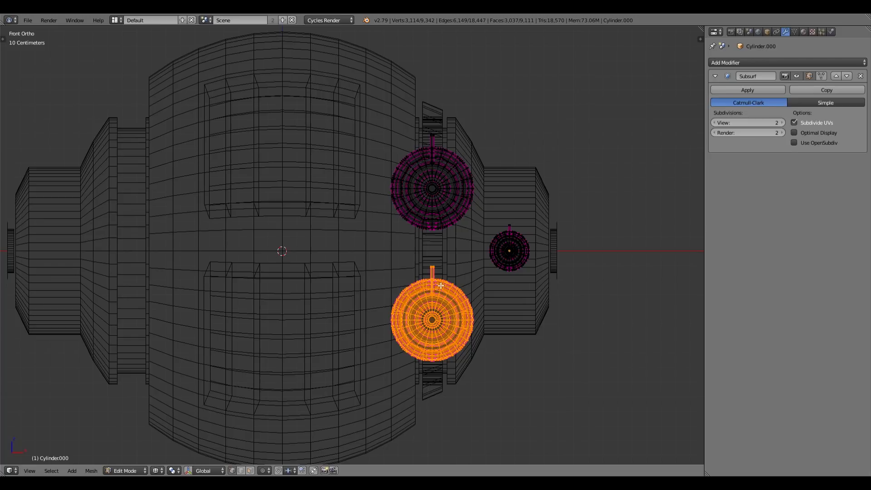
Rotate the lower large cylinder about 135 degrees and the upper one 45 degrees so their plates point diagonally outward
{"action": "key", "text": "r"}
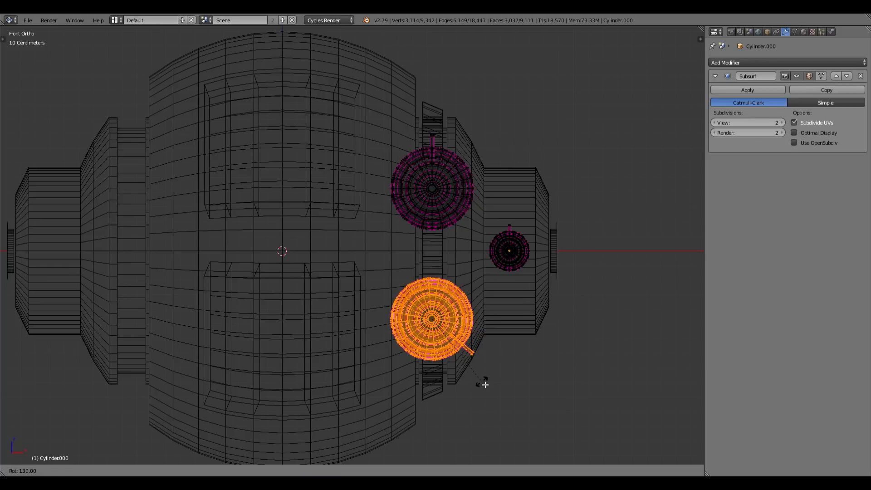
{"action": "left_click", "coordinate": [477, 390]}
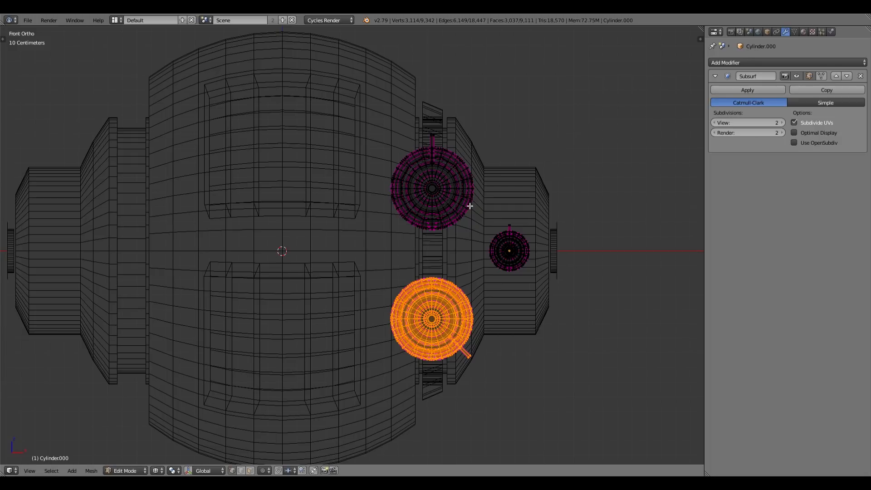
{"action": "key", "text": "a"}
{"action": "key", "text": "b"}
{"action": "left_click_drag", "start_coordinate": [377, 85], "coordinate": [488, 264]}
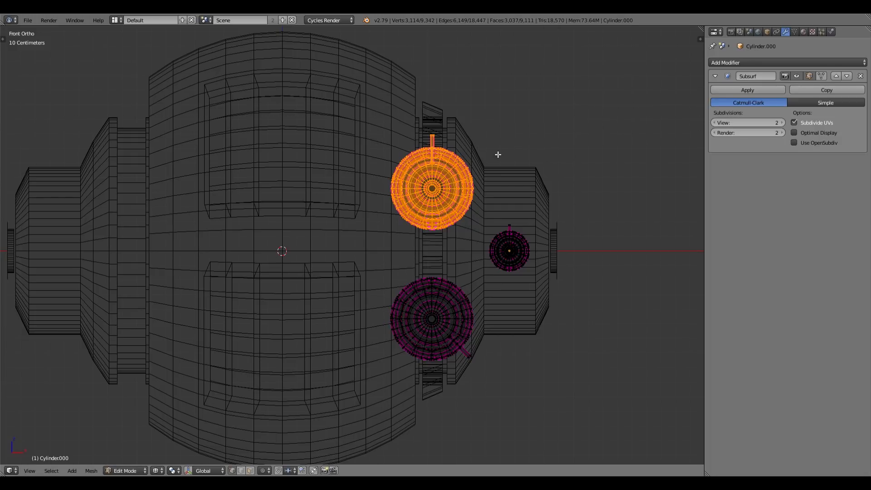
{"action": "key", "text": "r"}
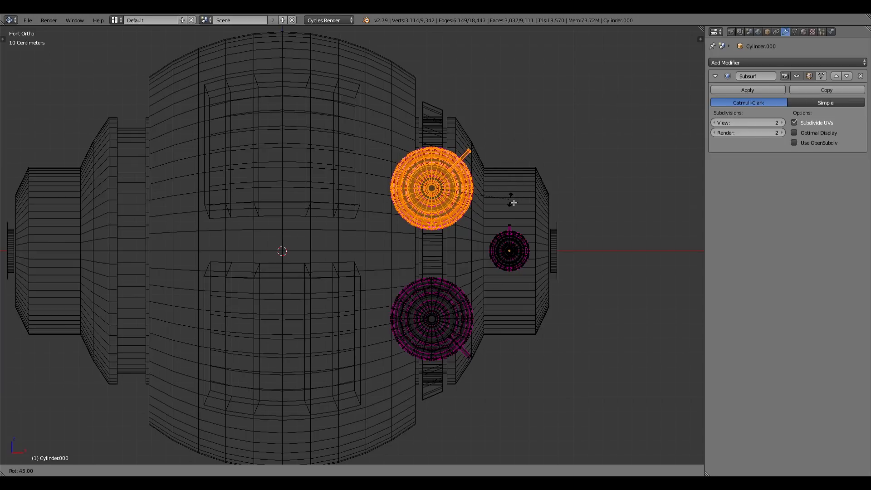
{"action": "left_click", "coordinate": [513, 202]}
Rotate the small cylinder about 90 degrees so its plate points outward along X
{"action": "key", "text": "a"}
{"action": "key", "text": "b"}
{"action": "left_click_drag", "start_coordinate": [486, 207], "coordinate": [561, 303]}
{"action": "key", "text": "r"}
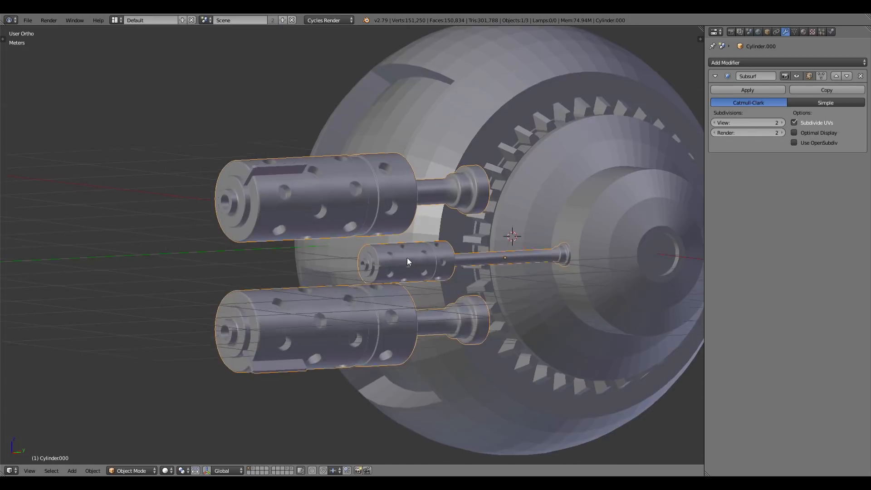
{"action": "middle_click_drag", "start_coordinate": [407, 257], "coordinate": [400, 317]}
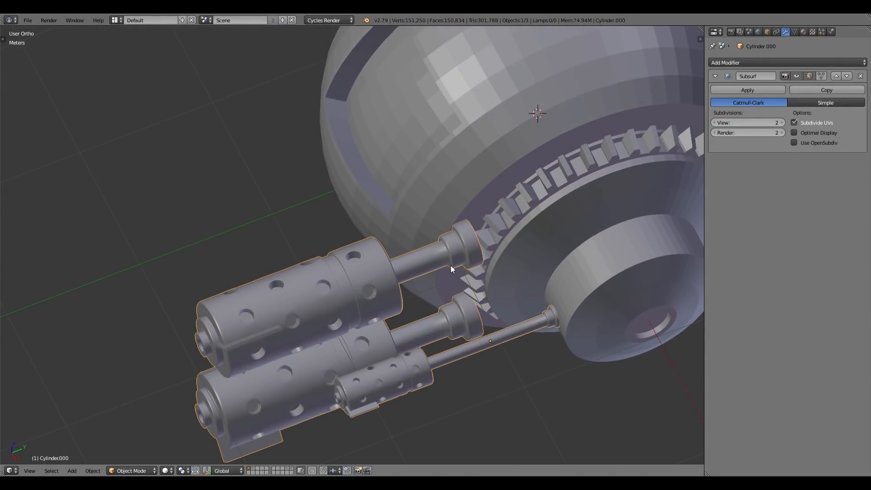
Move the two large cylinders together about 8 cm outward along X, working in top view
{"action": "key", "text": "KP_1"}
{"action": "key", "text": "Tab"}
{"action": "key", "text": "z"}
{"action": "right_click", "coordinate": [439, 188]}
{"action": "key", "text": "b"}
{"action": "left_click_drag", "start_coordinate": [354, 91], "coordinate": [483, 403]}
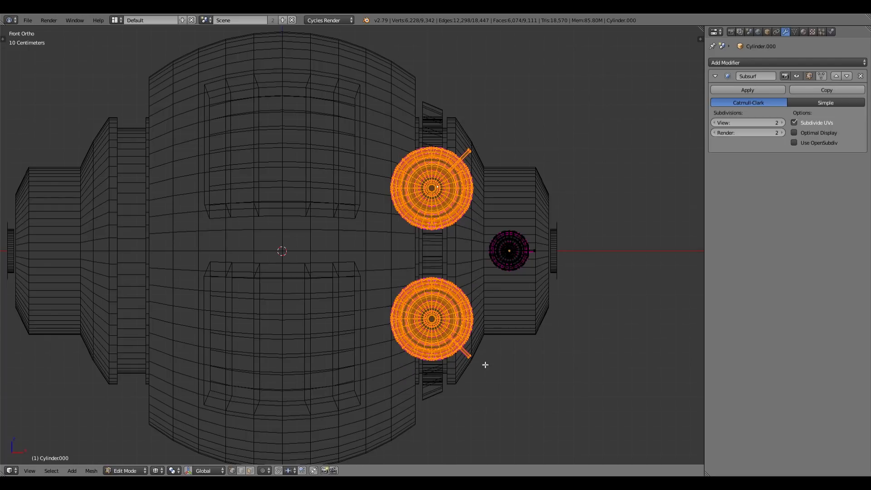
{"action": "key", "text": "KP_7"}
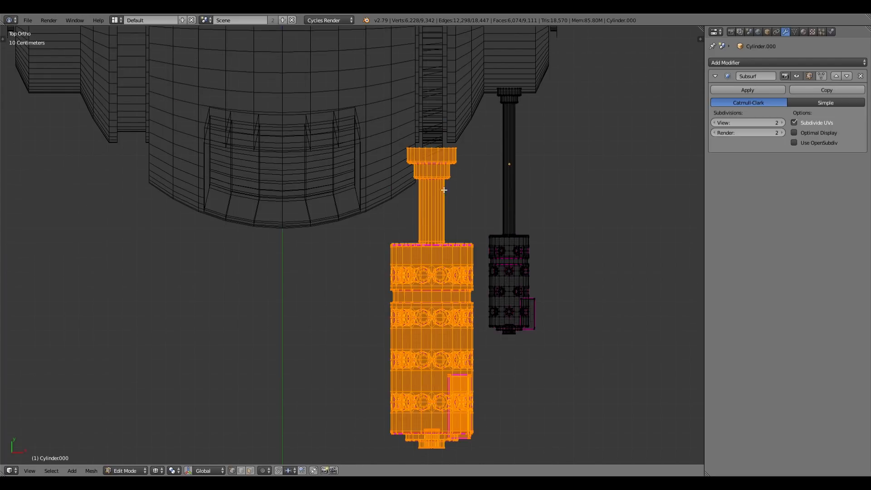
{"action": "key", "text": "g"}
{"action": "key", "text": "x"}
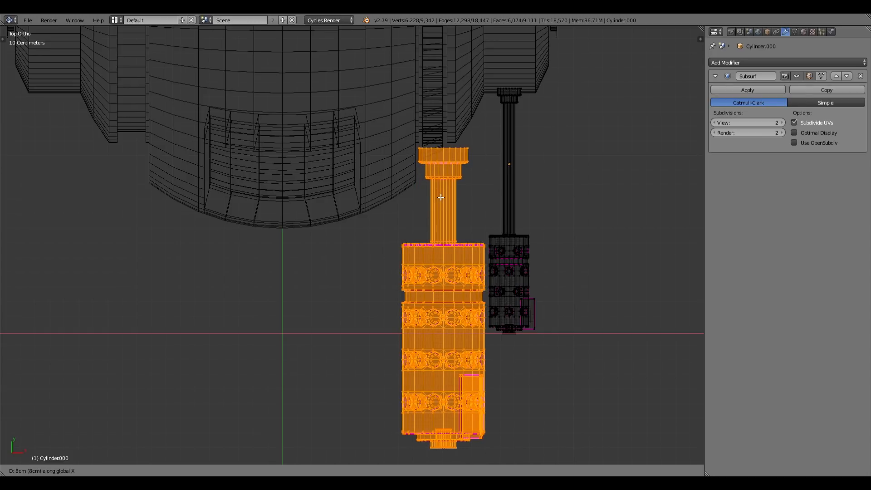
{"action": "left_click", "coordinate": [441, 198]}
Shift the small cylinder slightly outward along X, away from the large cylinders
{"action": "right_click", "coordinate": [514, 264]}
{"action": "key", "text": "b"}
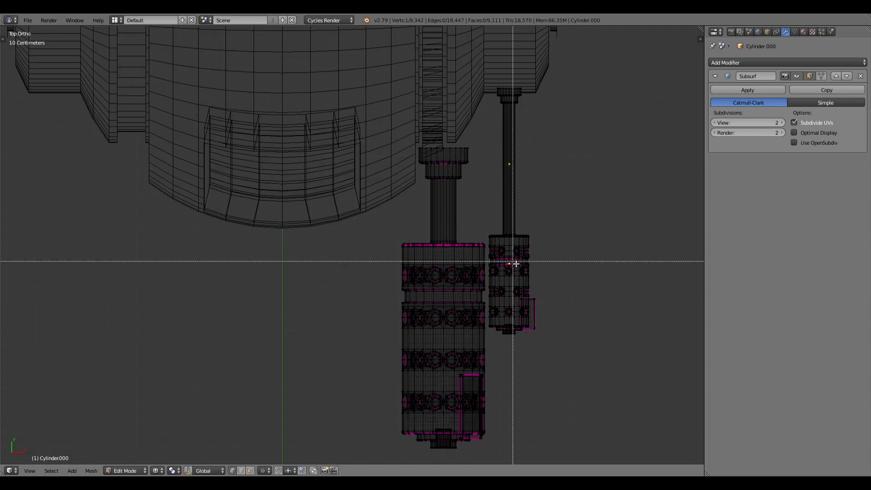
{"action": "left_click_drag", "start_coordinate": [486, 61], "coordinate": [592, 386]}
{"action": "key", "text": "g"}
{"action": "key", "text": "x"}
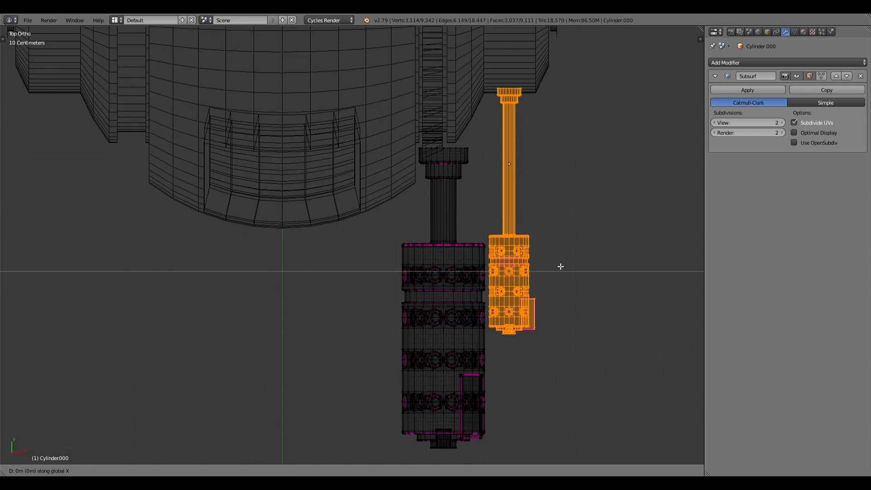
{"action": "key", "text": "ctrl"}
{"action": "left_click", "coordinate": [573, 267]}
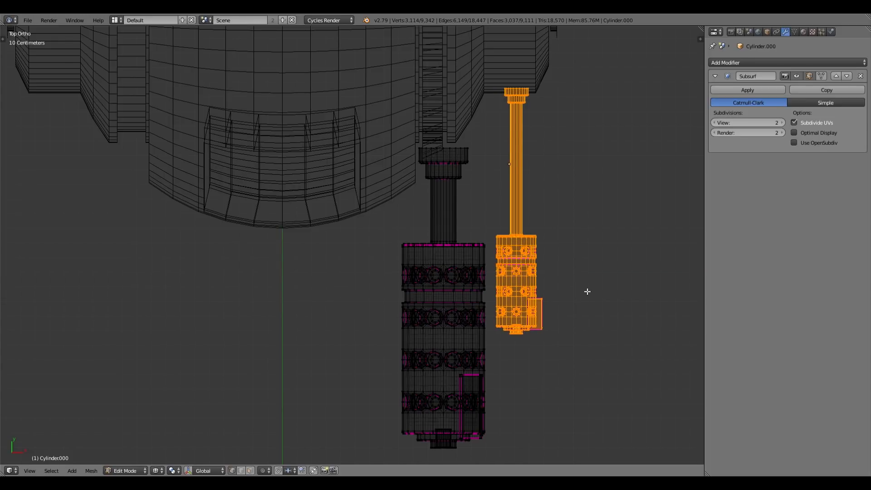
Move the stepped end cap of the mirrored sphere outward along X to widen the gap around the gear
{"action": "scroll", "coordinate": [440, 130], "scroll_direction": "down", "scroll_amount": 4}
{"action": "middle_click_drag", "start_coordinate": [430, 169], "coordinate": [437, 207], "text": "shift"}
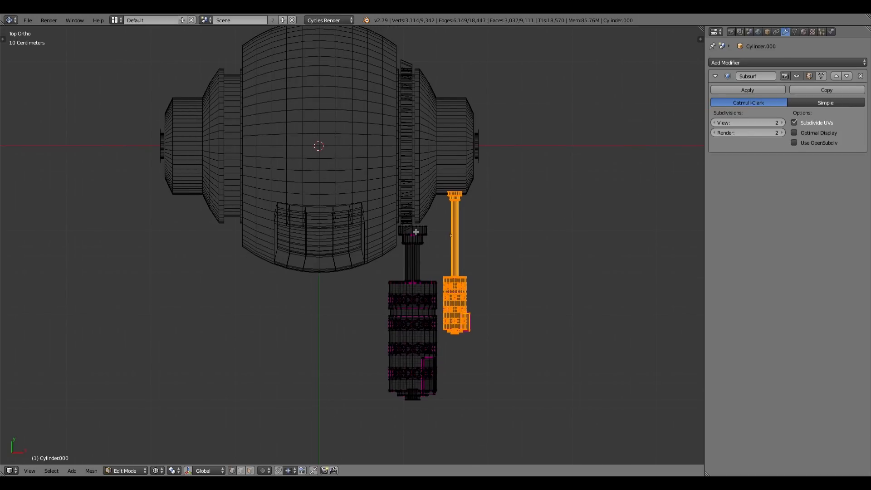
{"action": "key", "text": "Tab"}
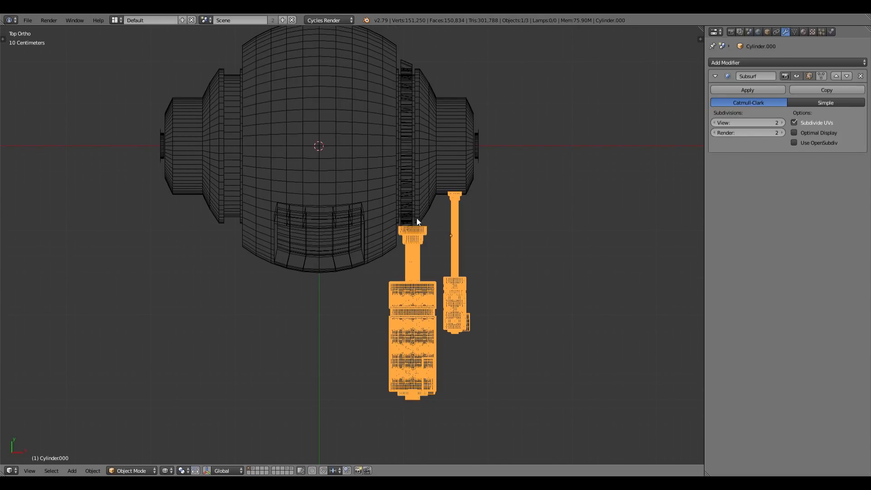
{"action": "right_click", "coordinate": [435, 164]}
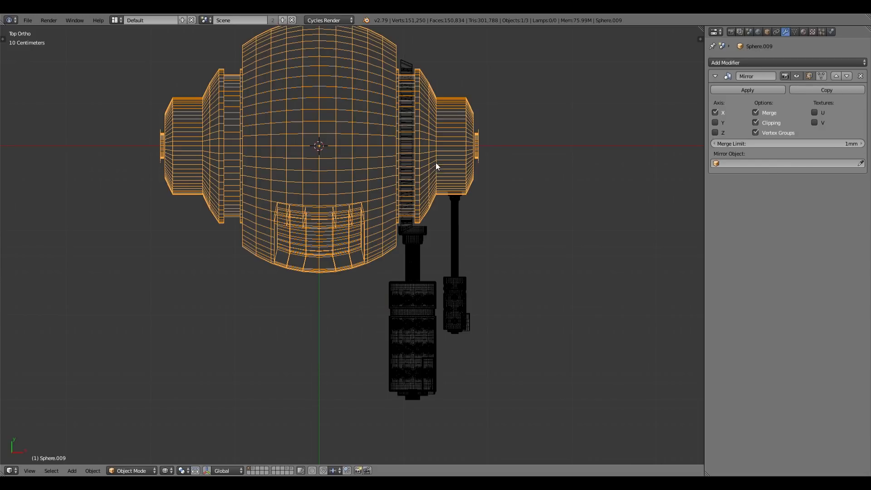
{"action": "key", "text": "Tab"}
{"action": "right_click", "coordinate": [415, 69]}
{"action": "key", "text": "b"}
{"action": "left_click_drag", "start_coordinate": [409, 36], "coordinate": [521, 275]}
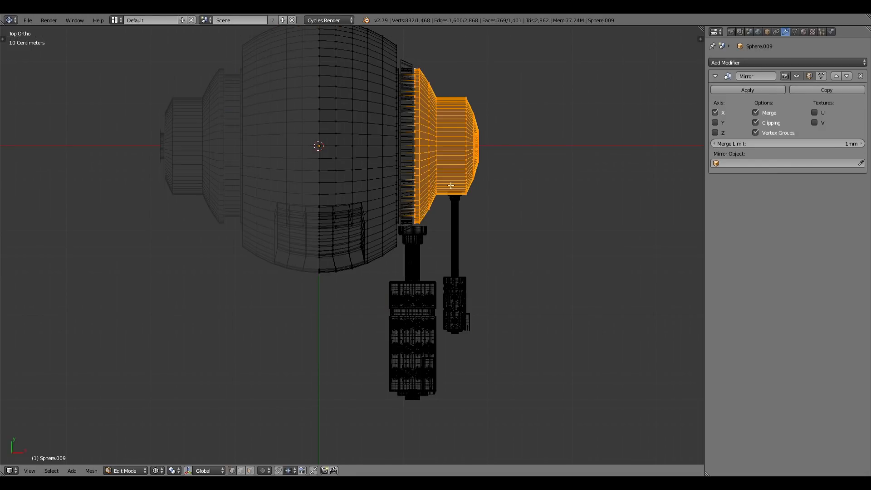
{"action": "key", "text": "g"}
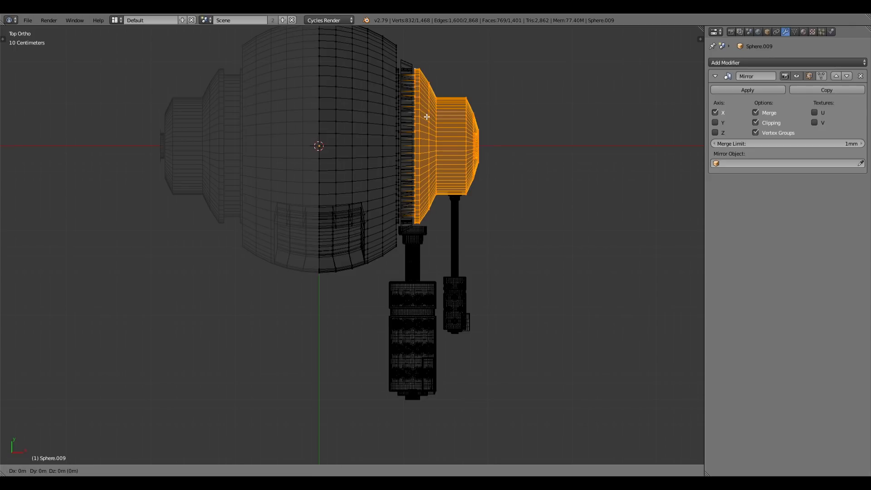
{"action": "key", "text": "x"}
{"action": "key", "text": "ctrl"}
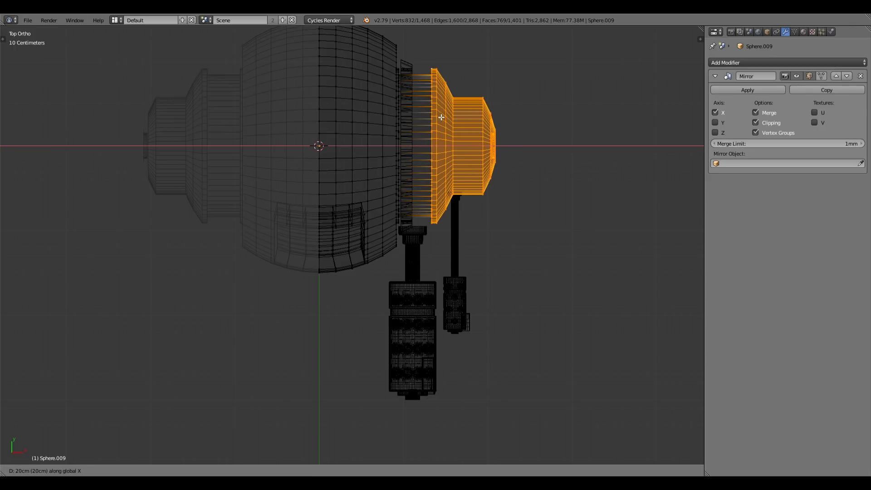
{"action": "left_click", "coordinate": [425, 132]}
{"action": "key", "text": "Tab"}
Widen the gear by moving its outer side about 14.5 cm outward along X, and nudge its inner side slightly off the sphere
{"action": "right_click", "coordinate": [413, 146]}
{"action": "key", "text": "Tab"}
{"action": "key", "text": "b"}
{"action": "left_click_drag", "start_coordinate": [408, 54], "coordinate": [434, 198]}
{"action": "key", "text": "g"}
{"action": "key", "text": "x"}
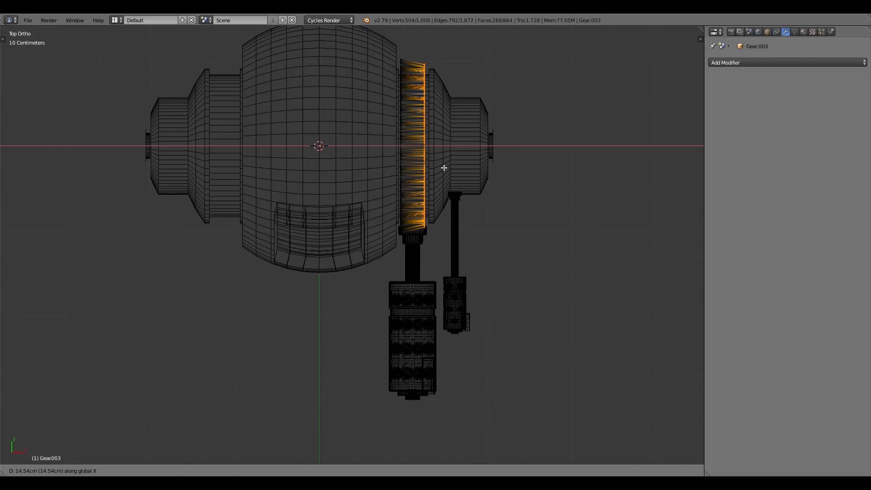
{"action": "left_click", "coordinate": [444, 168]}
{"action": "right_click", "coordinate": [400, 59]}
{"action": "key", "text": "b"}
{"action": "left_click_drag", "start_coordinate": [385, 32], "coordinate": [415, 271]}
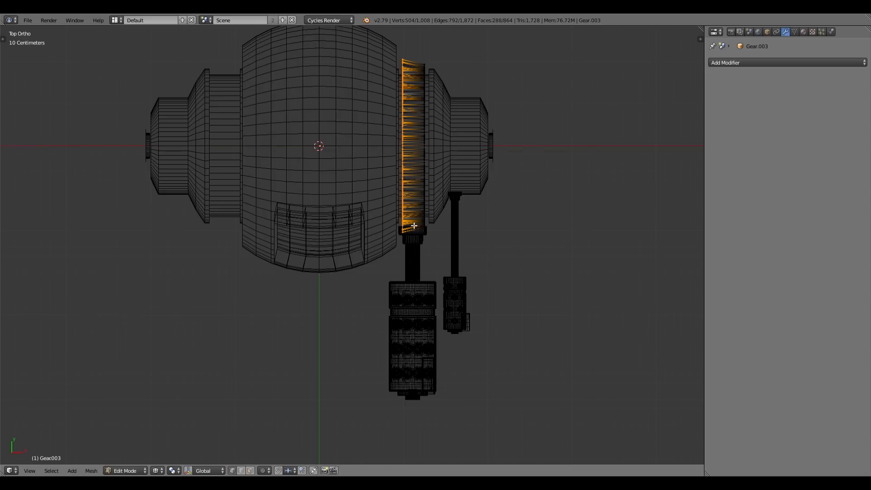
{"action": "key", "text": "Tab"}
Move the small cylinder outward along X until its rod meets the middle of the end cap, and restore the shaded display
{"action": "right_click", "coordinate": [453, 222]}
{"action": "key", "text": "Tab"}
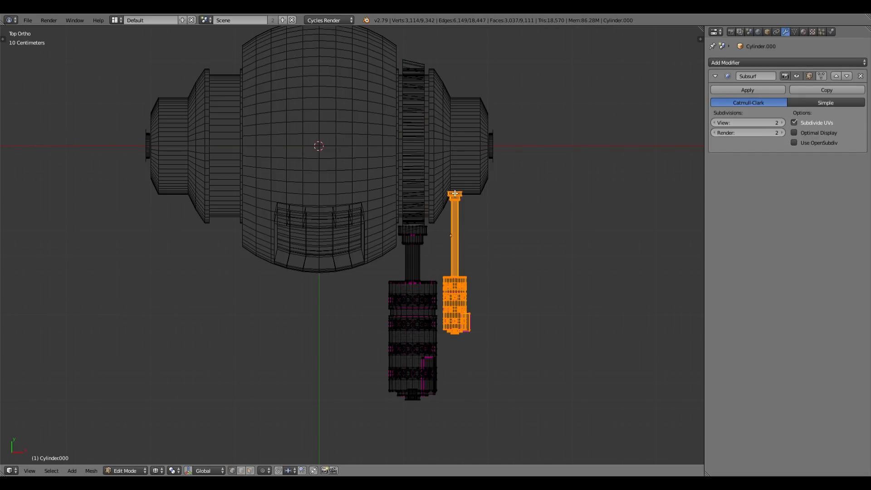
{"action": "key", "text": "g"}
{"action": "key", "text": "x"}
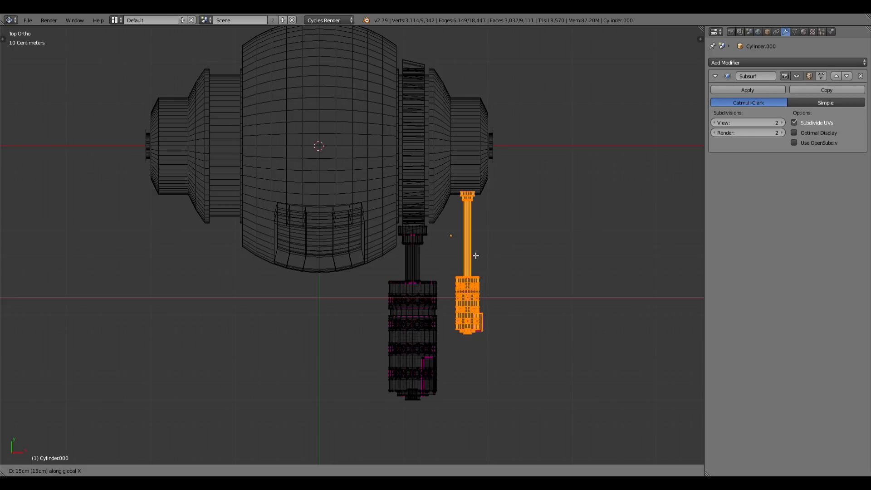
{"action": "left_click", "coordinate": [470, 253]}
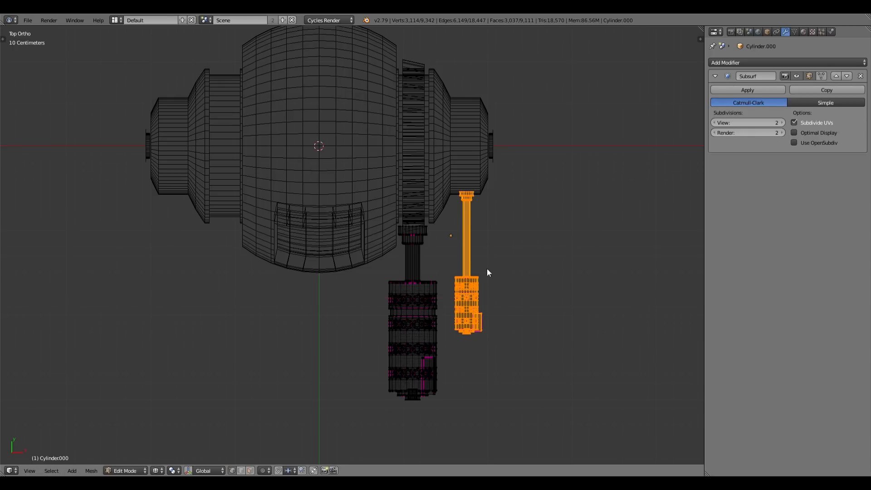
{"action": "key", "text": "Tab"}
{"action": "key", "text": "z"}
Add a loop cut on the sphere's flat rim around the gear, and extrude that loop scaled inward to form a ring
{"action": "mouse_move", "coordinate": [505, 287]}
{"action": "middle_mouse_down"}
{"action": "mouse_move", "coordinate": [459, 194]}
{"action": "mouse_move", "coordinate": [441, 217]}
{"action": "mouse_move", "coordinate": [379, 252]}
{"action": "middle_mouse_up"}
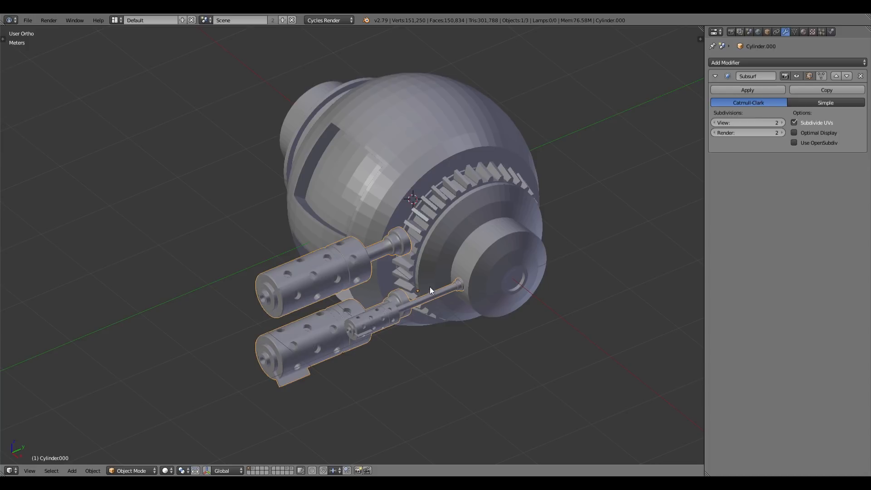
{"action": "scroll", "coordinate": [410, 249], "scroll_direction": "up", "scroll_amount": 2}
{"action": "middle_click_drag", "start_coordinate": [409, 249], "coordinate": [435, 275]}
{"action": "right_click", "coordinate": [415, 182]}
{"action": "key", "text": "Tab"}
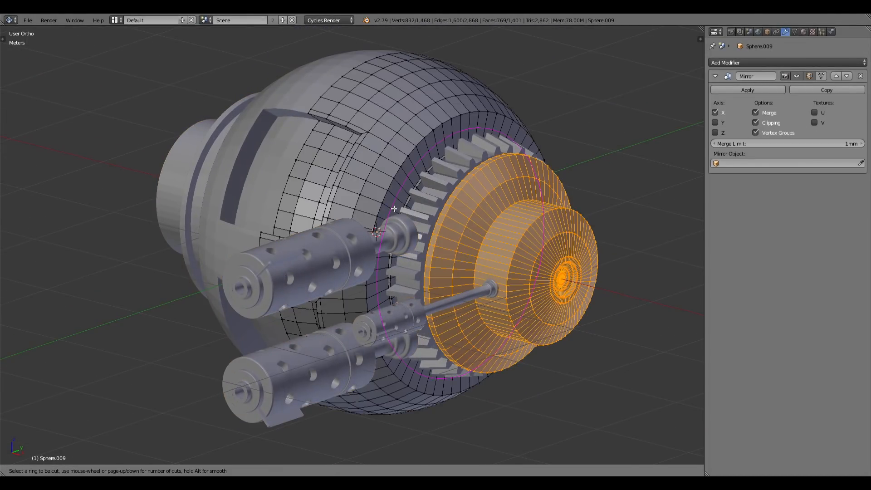
{"action": "right_click", "coordinate": [400, 208], "text": "alt"}
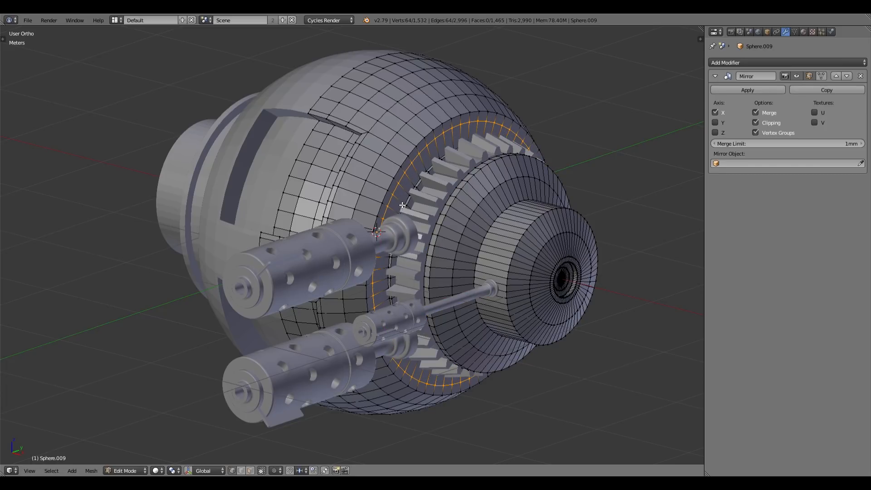
{"action": "key", "text": "e"}
{"action": "key", "text": "s"}
{"action": "left_click", "coordinate": [405, 208]}
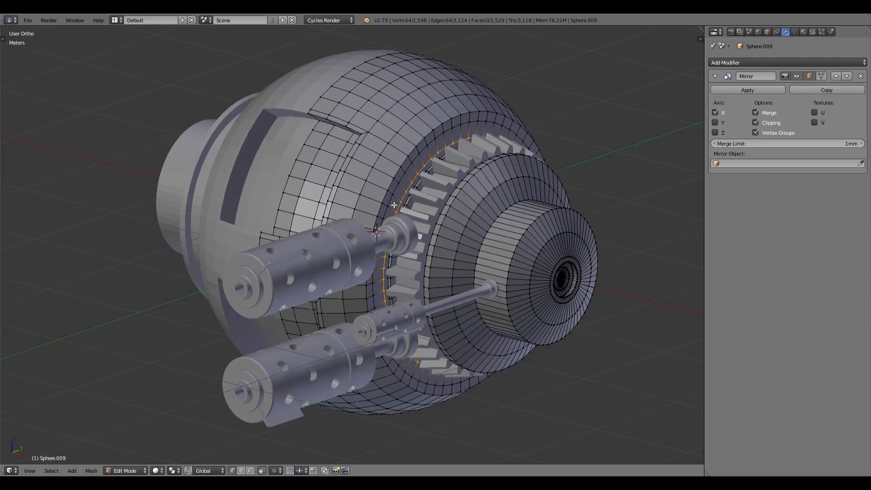
Duplicate the new ring of faces in place and separate the copy into its own object
{"action": "key", "text": "ctrl+KP_Add"}
{"action": "key", "text": "shift+d"}
{"action": "right_click", "coordinate": [394, 205]}
{"action": "key", "text": "p"}
{"action": "left_click", "coordinate": [394, 205]}
{"action": "key", "text": "Tab"}
{"action": "right_click", "coordinate": [394, 202]}
Extrude the separated ring along X in front view so that it covers the gear up to the end cap
{"action": "key", "text": "KP_1"}
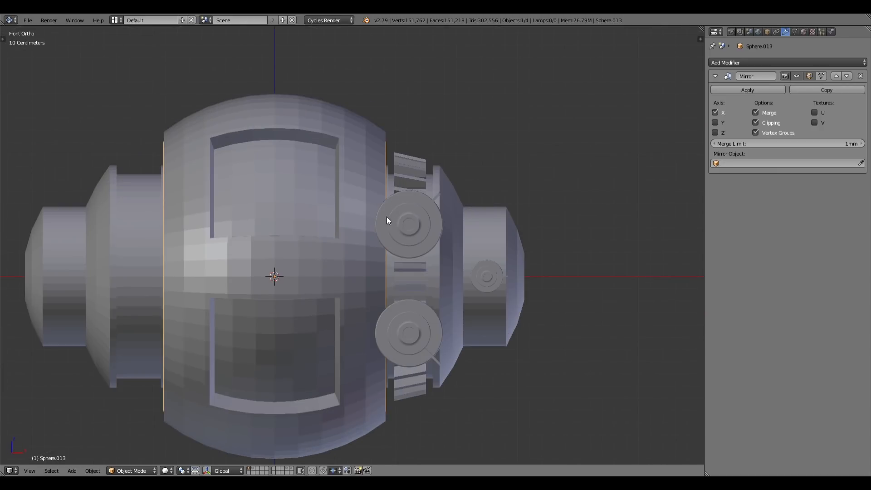
{"action": "key", "text": "Tab"}
{"action": "key", "text": "e"}
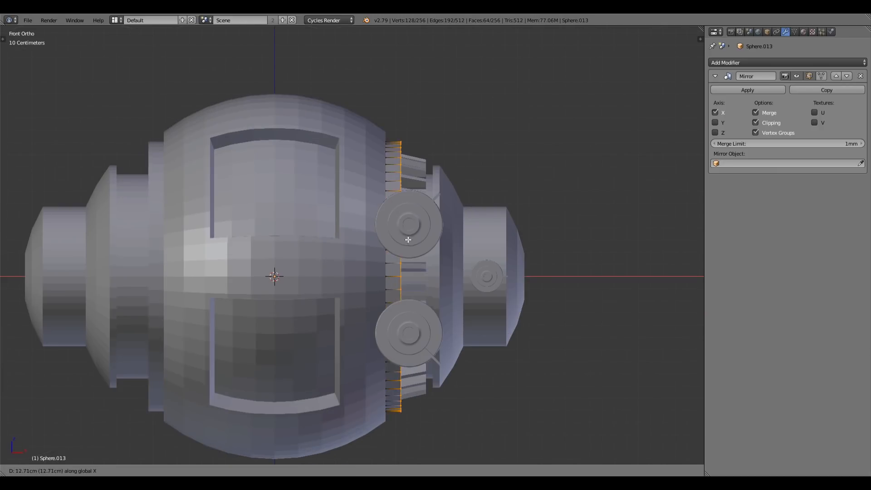
{"action": "left_click", "coordinate": [443, 240]}
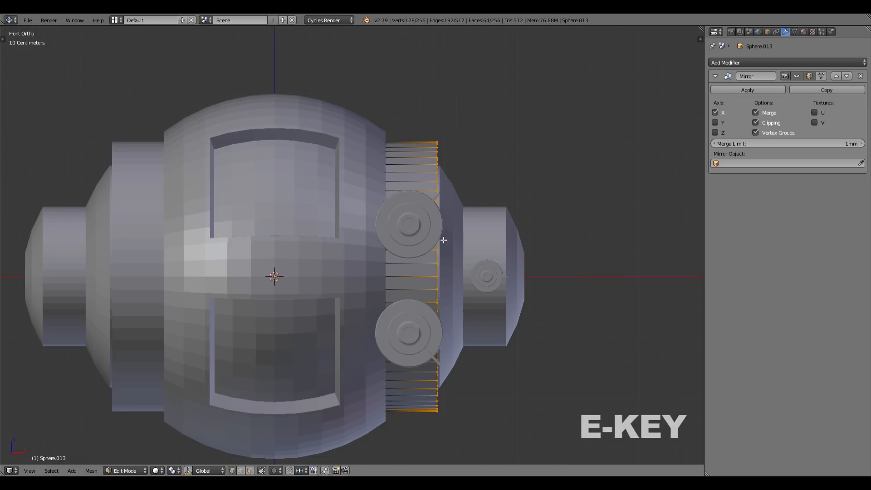
Scale the ring's end next to the end cap down to about 0.91 so the band tapers outward
{"action": "key", "text": "KP_3"}
{"action": "key", "text": "s"}
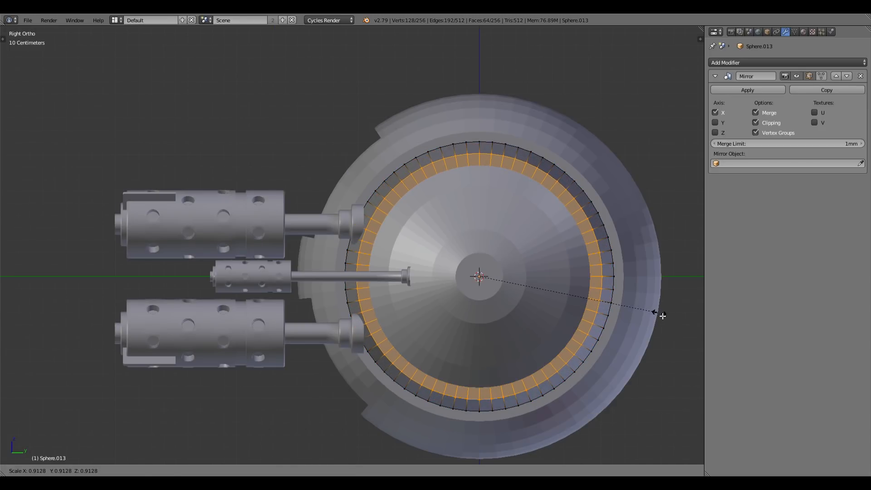
{"action": "left_click", "coordinate": [663, 315]}
{"action": "key", "text": "KP_1"}
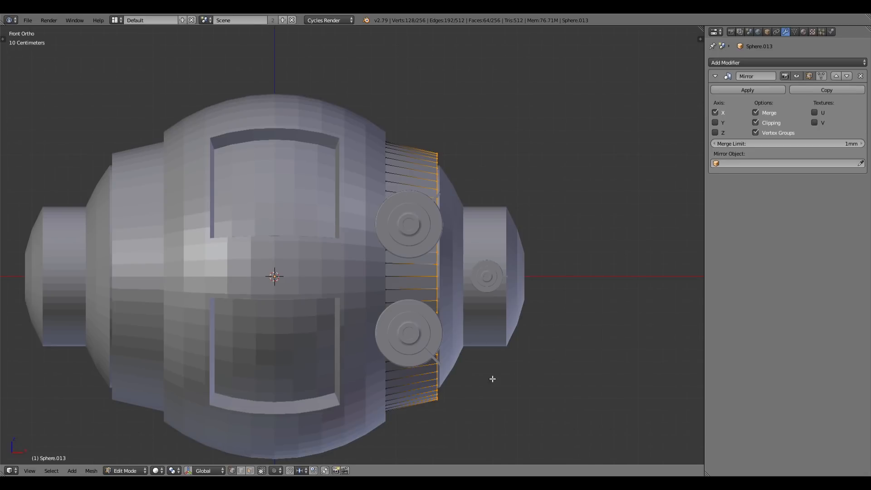
{"action": "key", "text": "KP_3"}
{"action": "key", "text": "z"}
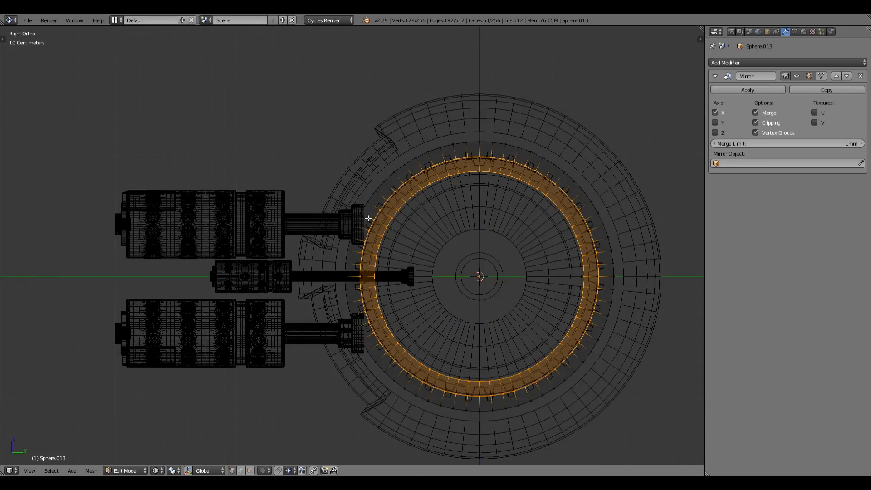
{"action": "key", "text": "z"}
Scale the ring's end against the sphere up to about 1.04 in side view
{"action": "key", "text": "s"}
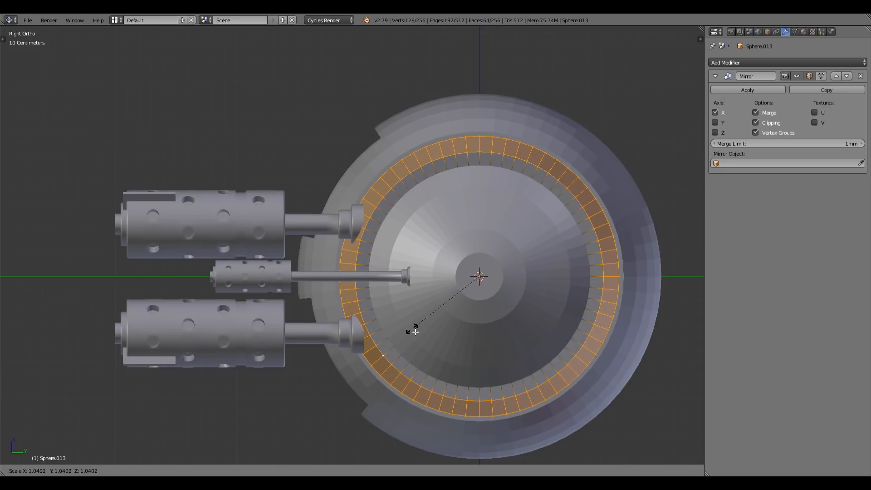
{"action": "left_click", "coordinate": [415, 332]}
{"action": "mouse_move", "coordinate": [415, 332]}
{"action": "middle_mouse_down"}
{"action": "mouse_move", "coordinate": [436, 334]}
{"action": "mouse_move", "coordinate": [423, 333]}
{"action": "middle_mouse_up"}
{"action": "key", "text": "KP_3"}
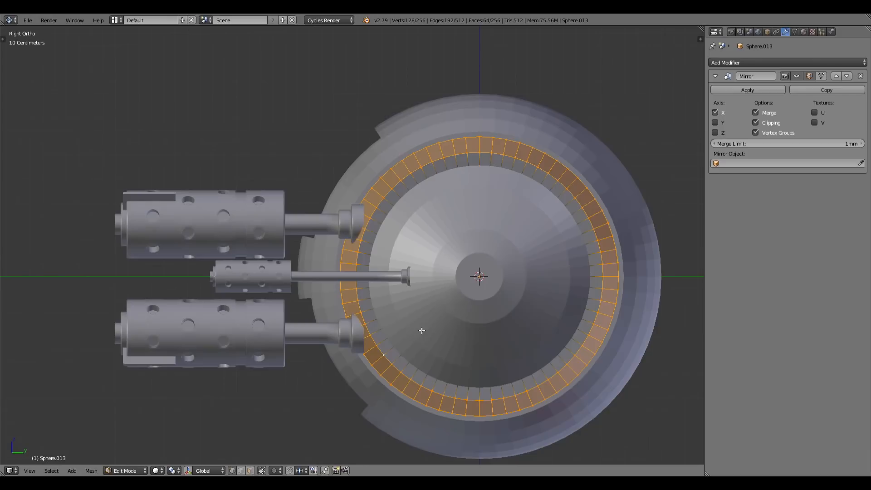
Edge-split the ring at two cross-section loops, one above the upper large cylinder and one below the lower one
{"action": "key", "text": "z"}
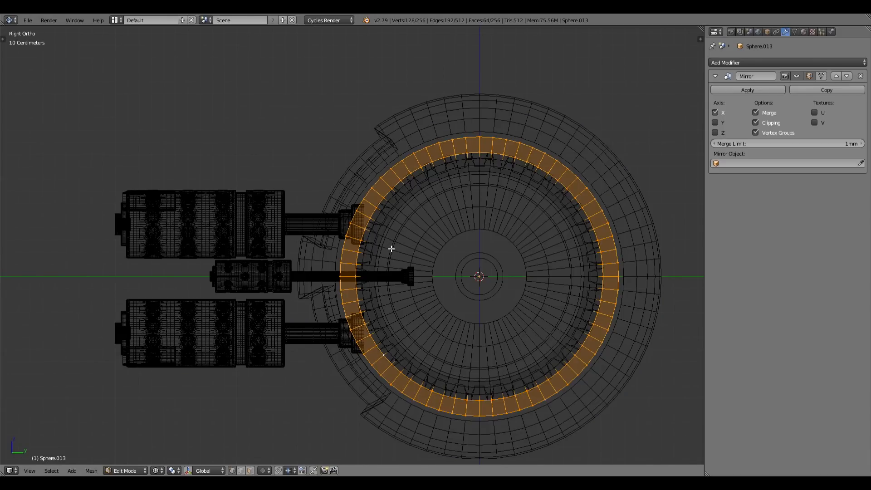
{"action": "key", "text": "a"}
{"action": "right_click", "coordinate": [391, 188], "text": "alt"}
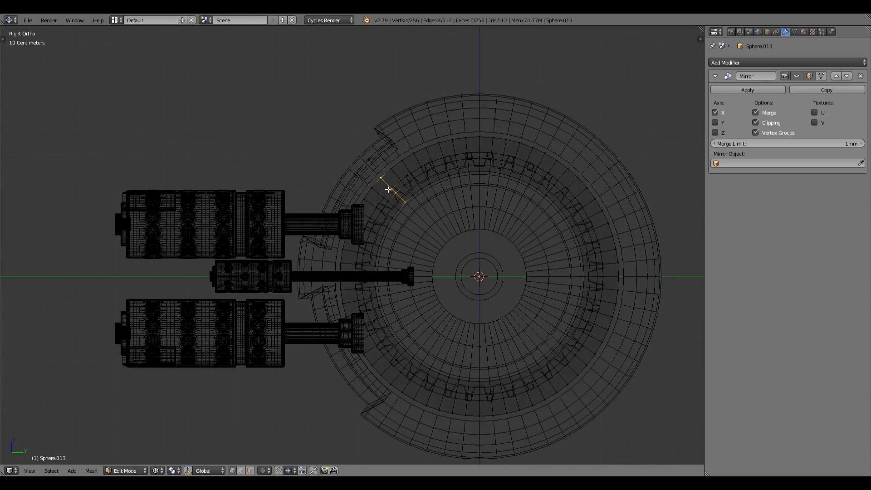
{"action": "right_click", "coordinate": [397, 378], "text": "alt+shift"}
{"action": "key", "text": "space"}
{"action": "type", "text": "EDGER"}
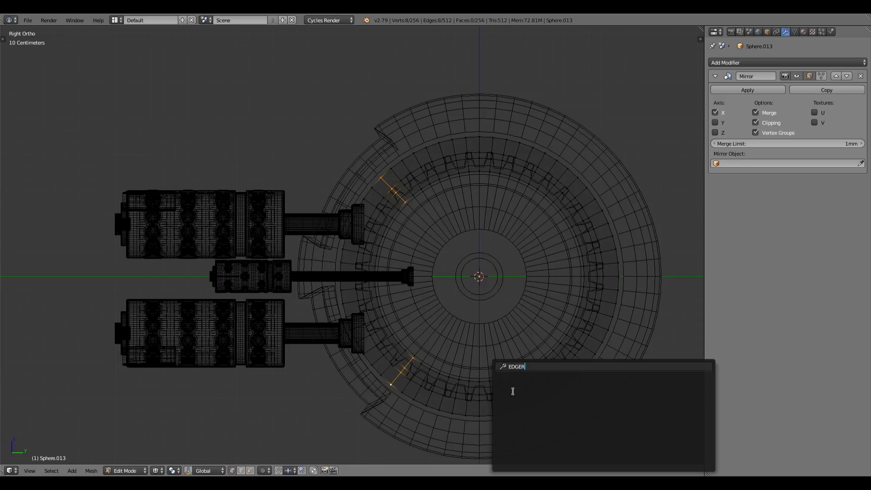
{"action": "left_click", "coordinate": [583, 438]}
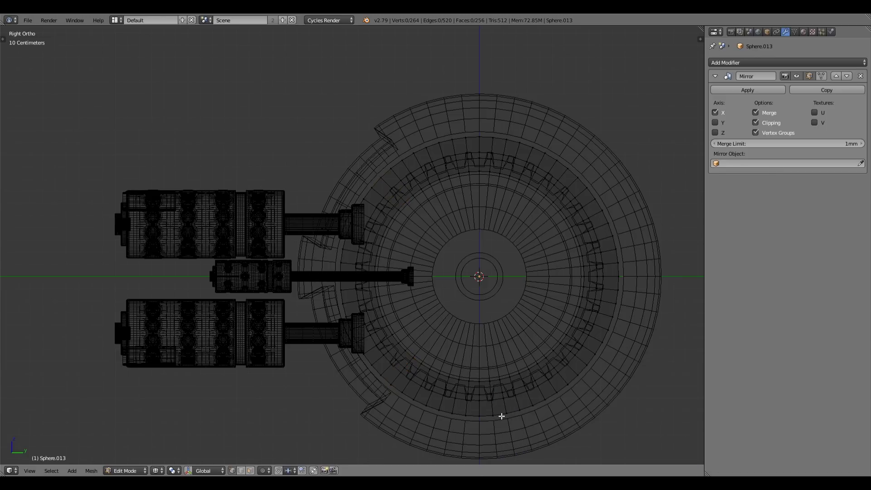
Delete the vertices of the ring's long section facing away from the cylinders, keeping the short arc, and restore the shaded display
{"action": "key", "text": "l"}
{"action": "key", "text": "x"}
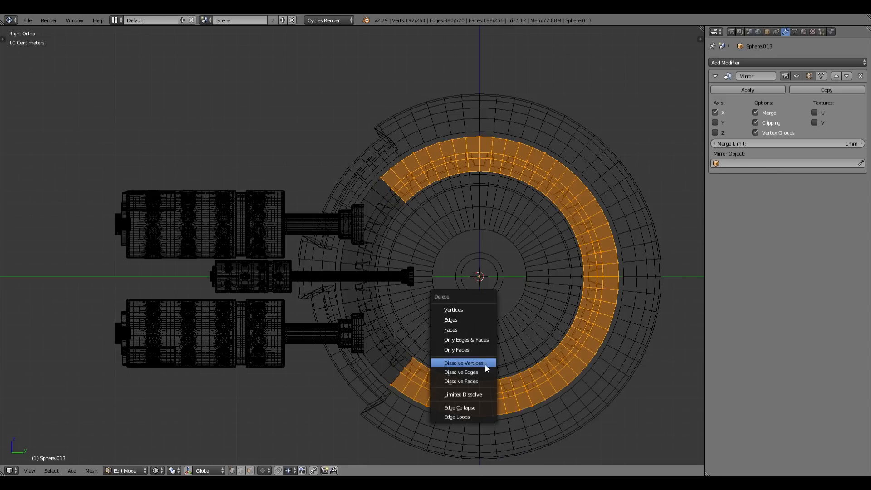
{"action": "left_click", "coordinate": [475, 310]}
{"action": "key", "text": "z"}
{"action": "middle_click_drag", "start_coordinate": [426, 281], "coordinate": [422, 257]}
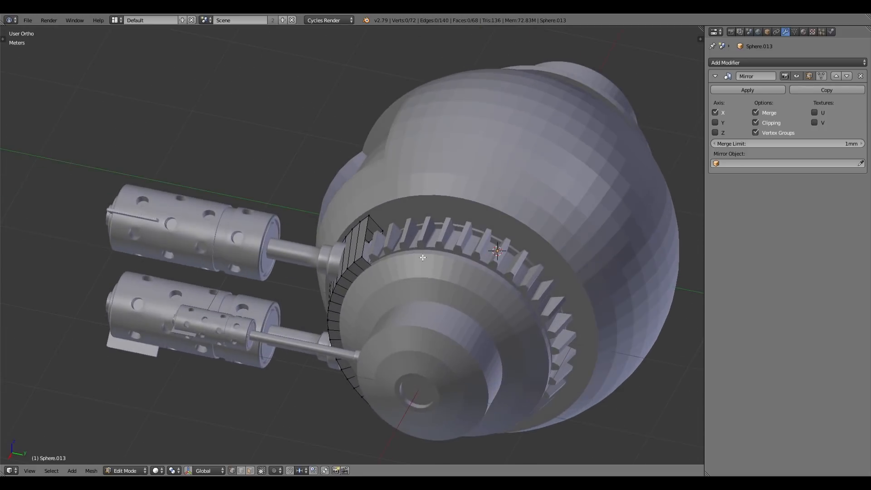
Fill the open cross-sections at both ends of the partial ring cover with faces
{"action": "scroll", "coordinate": [423, 257], "scroll_direction": "up", "scroll_amount": 2}
{"action": "left_click", "coordinate": [387, 210], "text": "alt"}
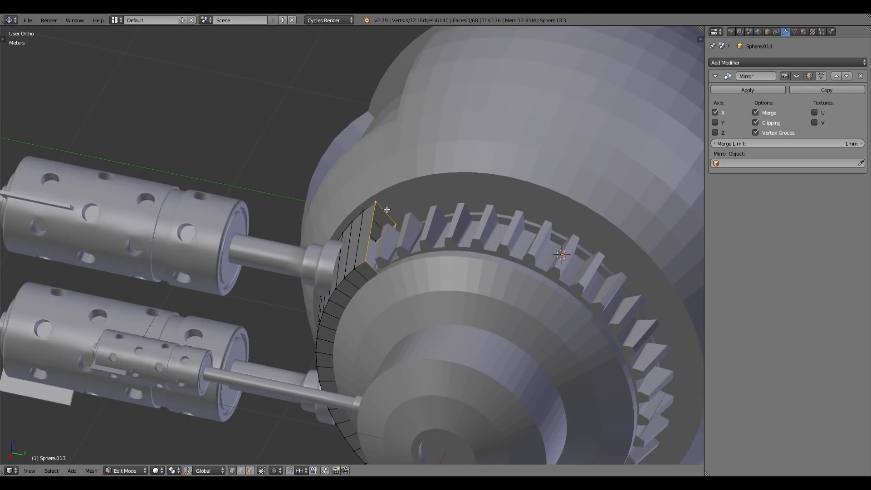
{"action": "key", "text": "f"}
{"action": "middle_click_drag", "start_coordinate": [386, 209], "coordinate": [377, 381]}
{"action": "key", "text": "f"}
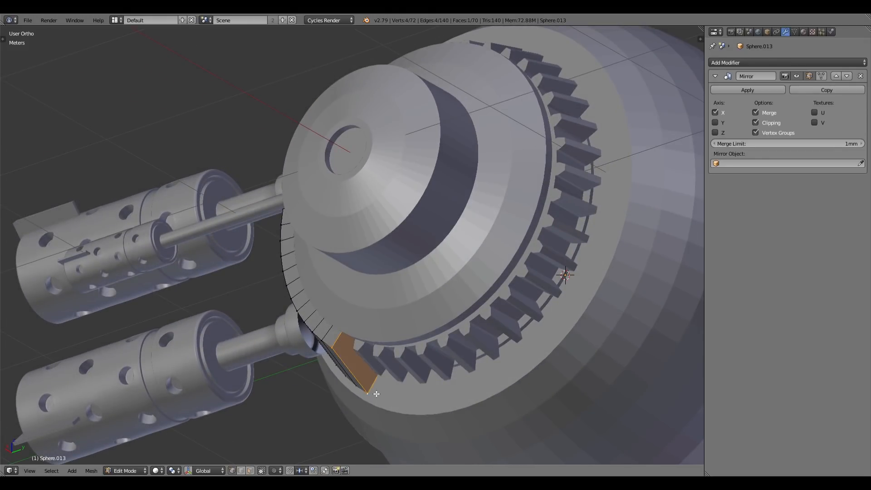
Cut two loops along the ring cover's arc and scale the resulting middle strip outward about the 3D cursor
{"action": "key", "text": "KP_1"}
{"action": "key", "text": "ctrl+r"}
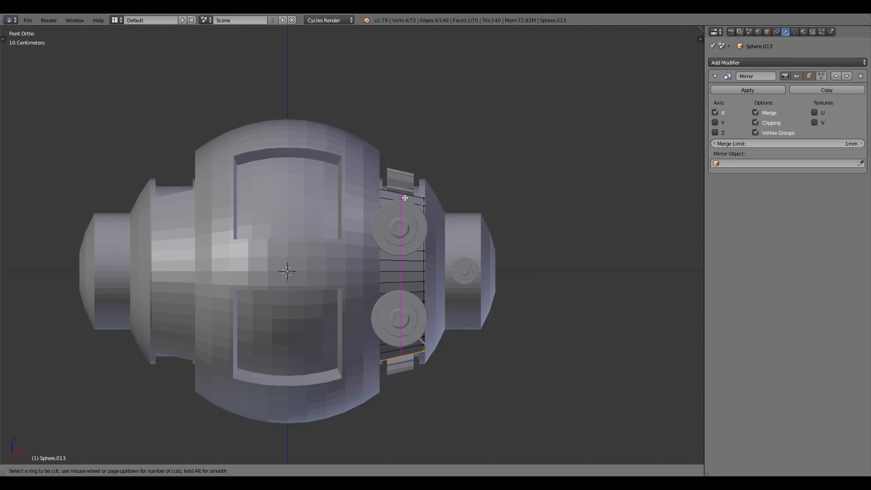
{"action": "left_click", "coordinate": [405, 198]}
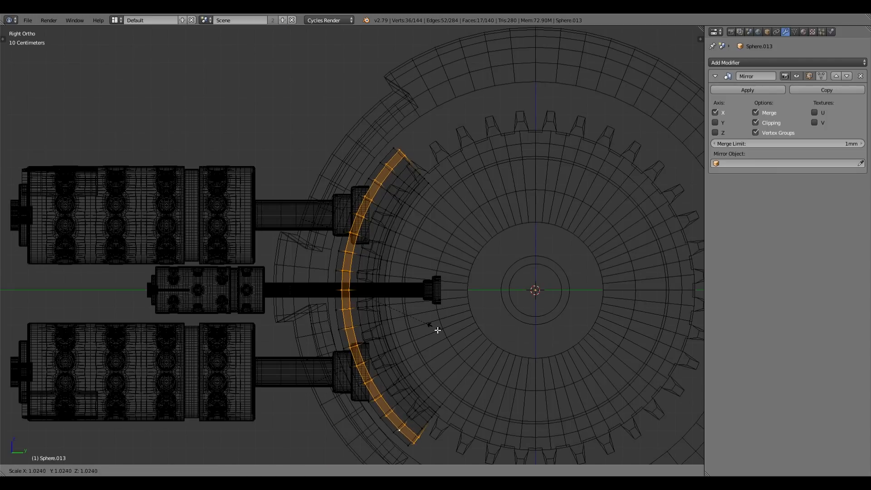
{"action": "left_click", "coordinate": [438, 330]}
{"action": "left_click", "coordinate": [182, 473]}
{"action": "left_click", "coordinate": [195, 450]}
{"action": "key", "text": "s"}
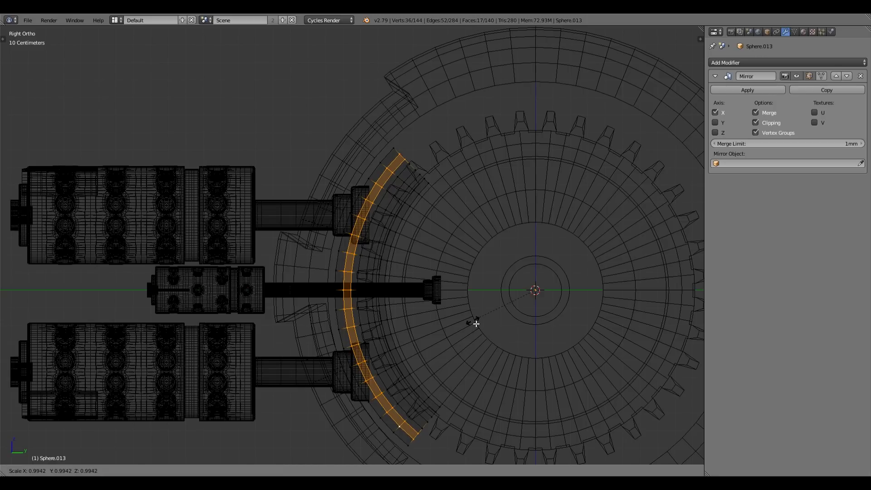
{"action": "left_click", "coordinate": [474, 323]}
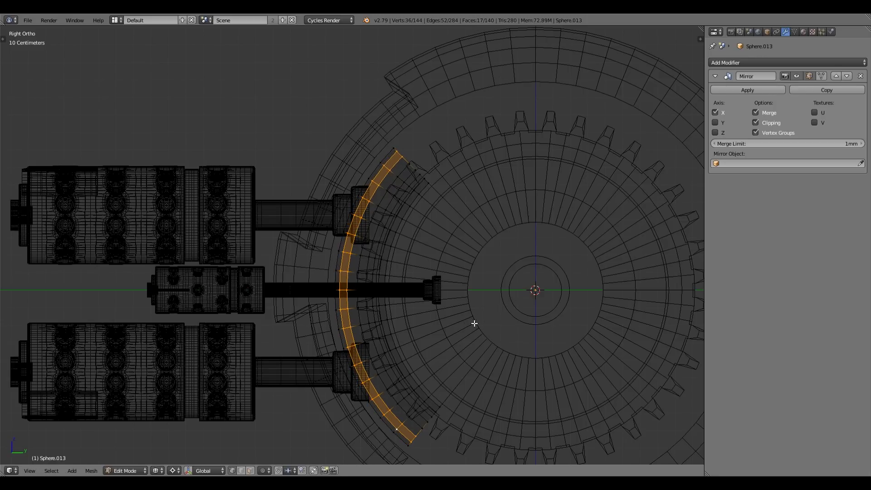
Shift the cover's middle strip in top view by about -2.6 mm in X and -3.4 mm in Y
{"action": "key", "text": "z"}
{"action": "mouse_move", "coordinate": [394, 254]}
{"action": "middle_mouse_down"}
{"action": "mouse_move", "coordinate": [473, 218]}
{"action": "mouse_move", "coordinate": [434, 291]}
{"action": "middle_mouse_up"}
{"action": "key", "text": "KP_7"}
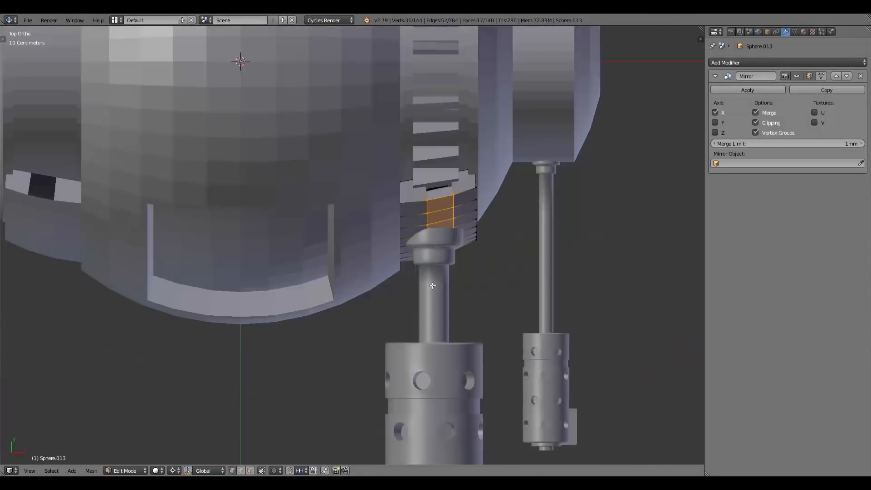
{"action": "key", "text": "s"}
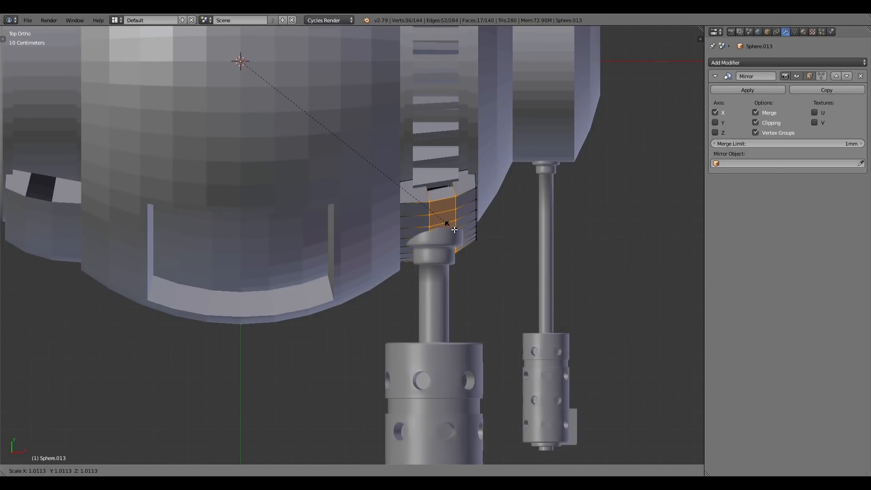
{"action": "key", "text": "Escape"}
{"action": "key", "text": "g"}
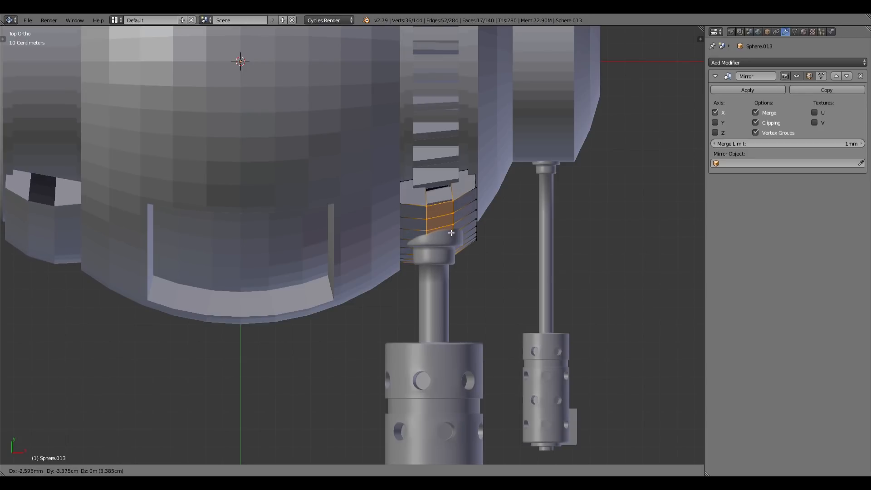
{"action": "left_click", "coordinate": [452, 233]}
Fill the remaining gaps in the middle of the ring cover's two ends with faces and return to Object Mode
{"action": "right_click", "coordinate": [453, 190], "text": "alt"}
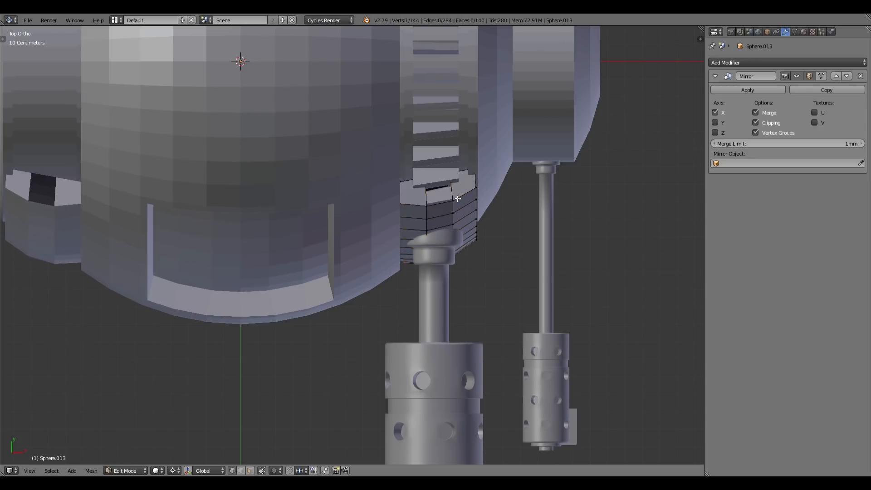
{"action": "key", "text": "f"}
{"action": "middle_click_drag", "start_coordinate": [501, 241], "coordinate": [393, 202]}
{"action": "right_click", "coordinate": [396, 253], "text": "alt+shift"}
{"action": "key", "text": "f"}
{"action": "mouse_move", "coordinate": [397, 253]}
{"action": "middle_mouse_down"}
{"action": "mouse_move", "coordinate": [381, 240]}
{"action": "mouse_move", "coordinate": [390, 249]}
{"action": "mouse_move", "coordinate": [402, 243]}
{"action": "middle_mouse_up"}
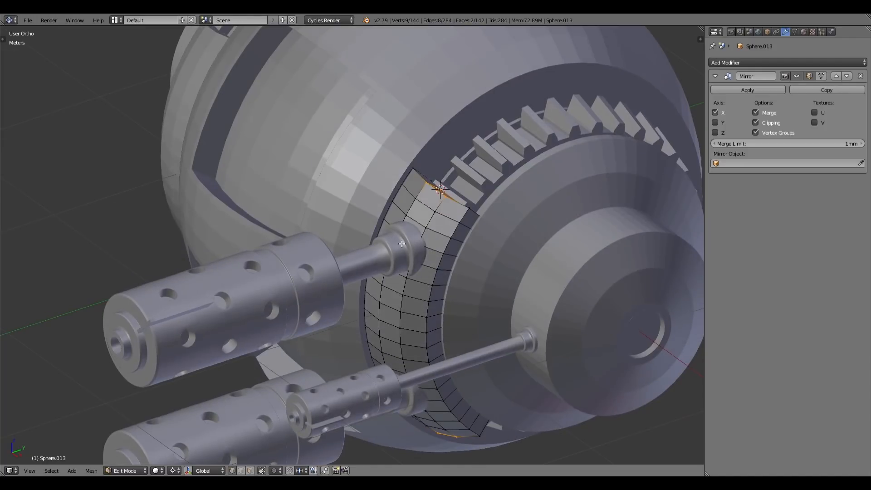
{"action": "key", "text": "Tab"}
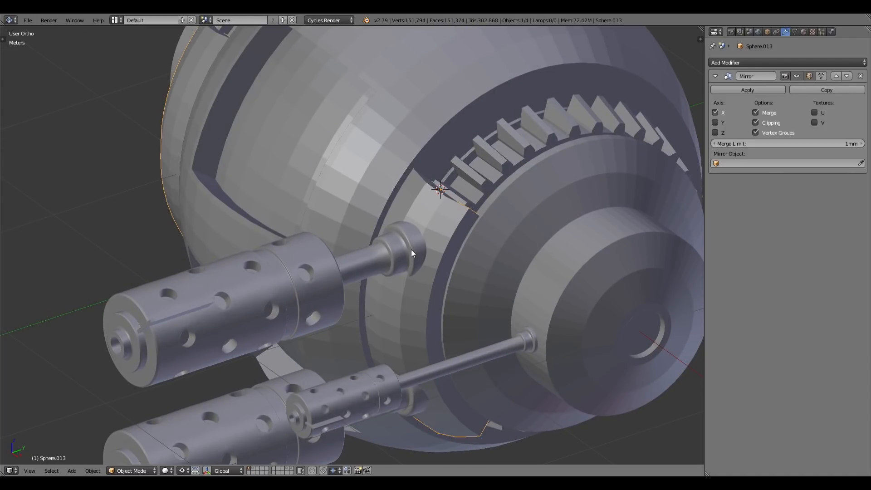
Scale the whole ring cover down to about 0.93 about the 3D cursor
{"action": "key", "text": "Tab"}
{"action": "key", "text": "a"}
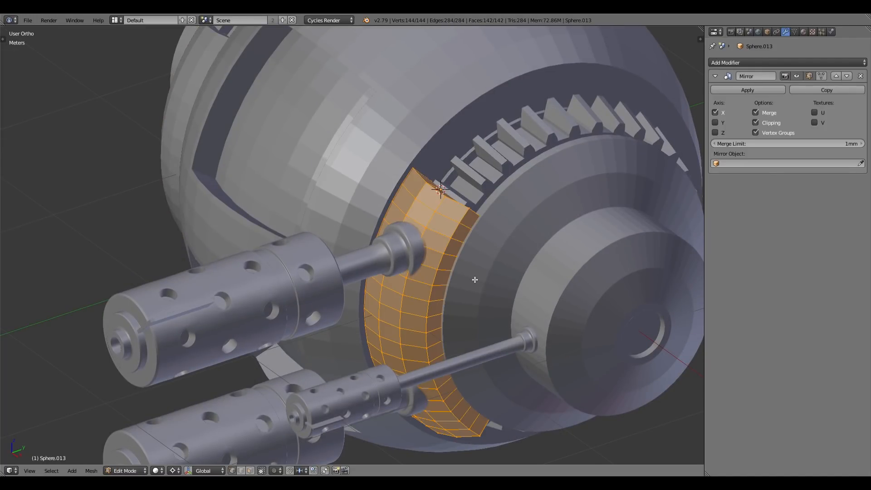
{"action": "key", "text": "s"}
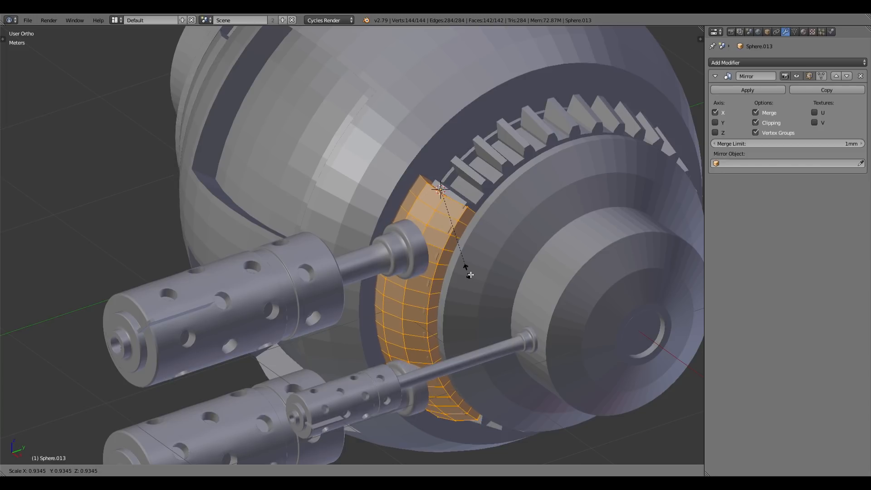
{"action": "left_click", "coordinate": [472, 275]}
{"action": "key", "text": "Tab"}
Open the holed cylinders' mesh for editing and try to select the upper large cylinder's connecting rod
{"action": "right_click", "coordinate": [410, 251]}
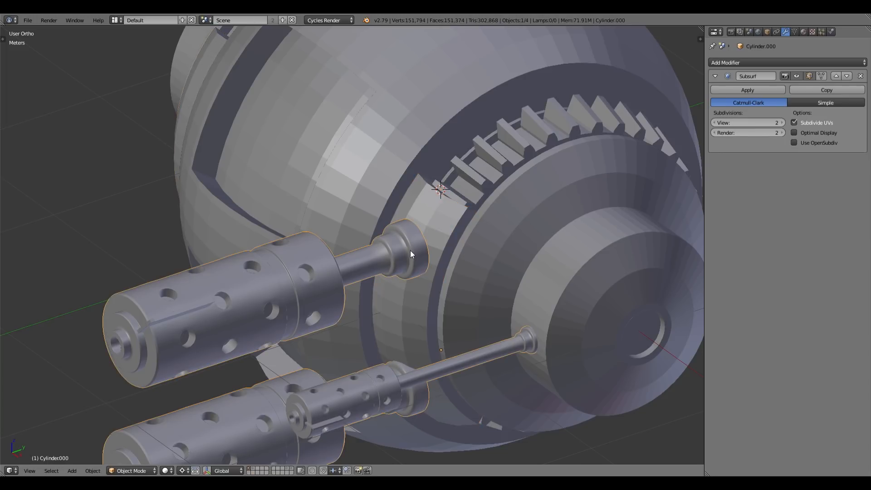
{"action": "key", "text": "Tab"}
{"action": "middle_click_drag", "start_coordinate": [392, 271], "coordinate": [607, 301]}
{"action": "scroll", "coordinate": [607, 302], "scroll_direction": "up", "scroll_amount": 4}
{"action": "middle_click_drag", "start_coordinate": [113, 223], "coordinate": [263, 253], "text": "shift"}
{"action": "right_click", "coordinate": [228, 234], "text": "alt+shift"}
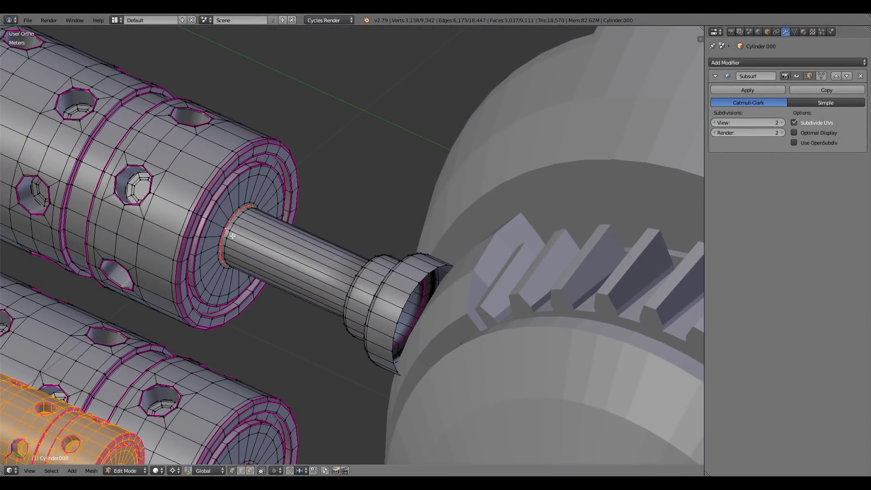
{"action": "key", "text": "l"}
{"action": "key", "text": "KP_1"}
{"action": "key", "text": "KP_3"}
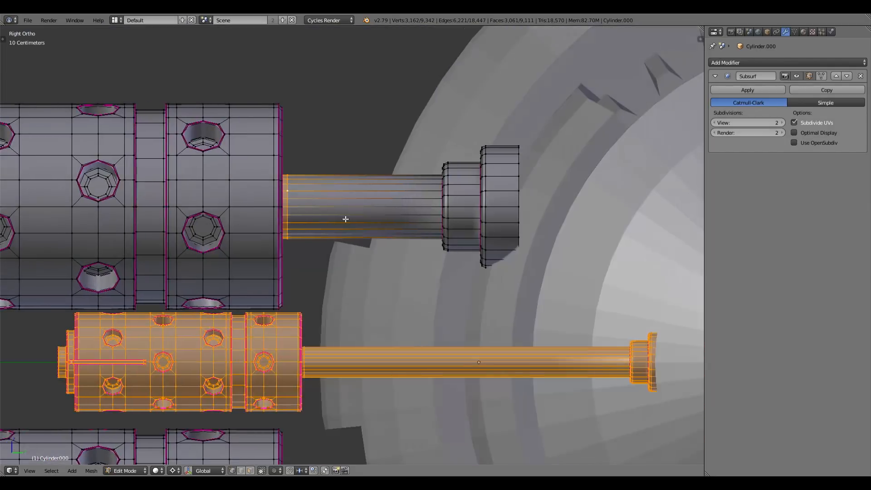
Select the upper large cylinder's rod with its two collars and scale it thinner about the median point, excluding the Y axis
{"action": "right_click", "coordinate": [450, 235]}
{"action": "key", "text": "z"}
{"action": "key", "text": "b"}
{"action": "left_click_drag", "start_coordinate": [525, 113], "coordinate": [393, 305]}
{"action": "right_click", "coordinate": [295, 230], "text": "alt+shift"}
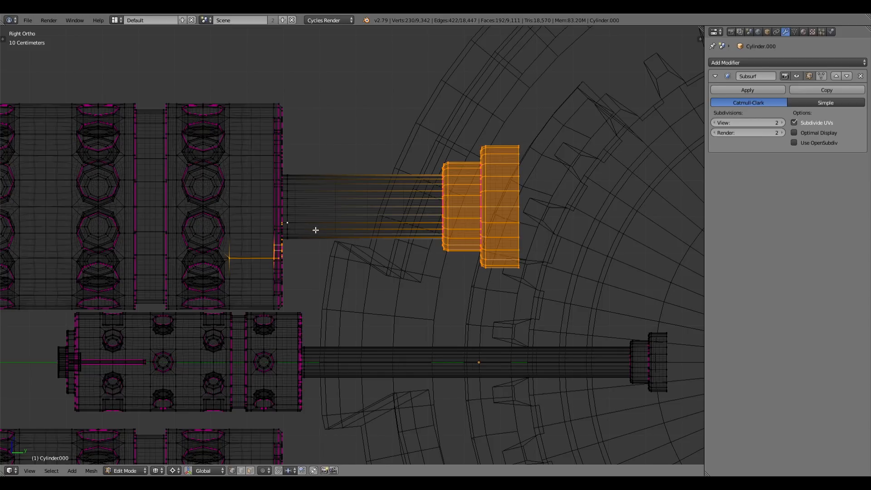
{"action": "key", "text": "ctrl+z"}
{"action": "right_click", "coordinate": [289, 228], "text": "alt+shift"}
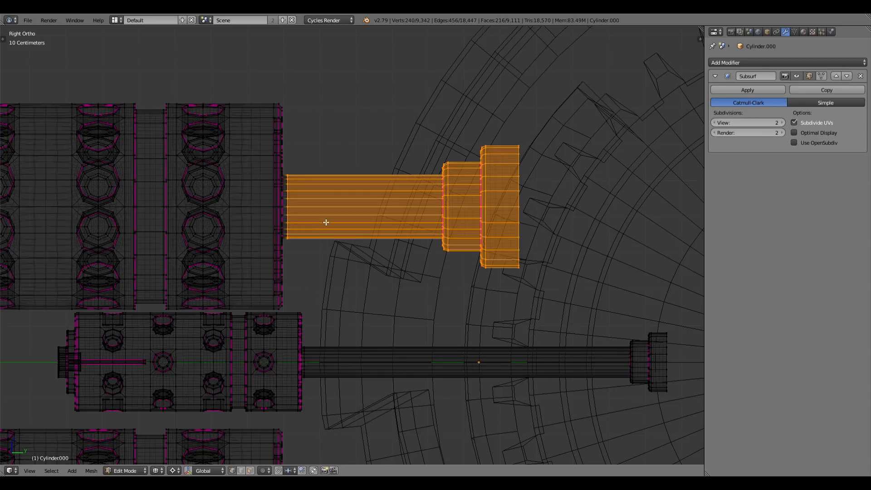
{"action": "middle_click_drag", "start_coordinate": [326, 222], "coordinate": [295, 243]}
{"action": "scroll", "coordinate": [227, 232], "scroll_direction": "up", "scroll_amount": 3}
{"action": "key", "text": "z"}
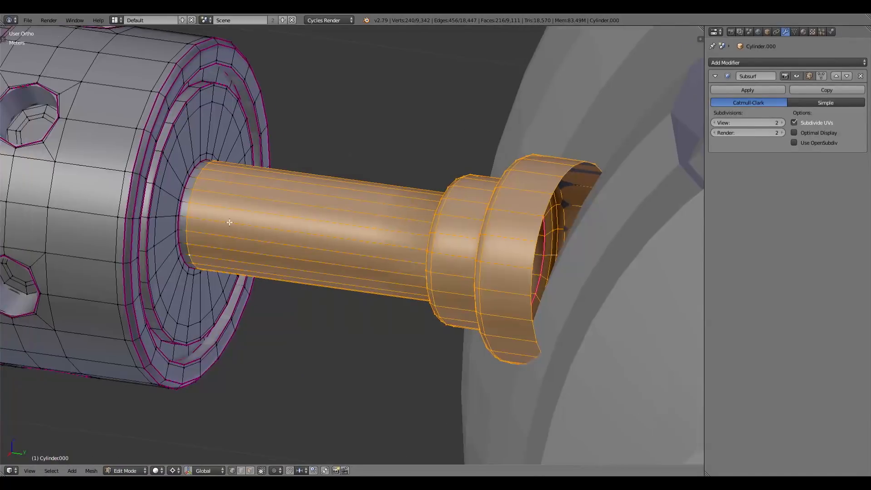
{"action": "middle_click_drag", "start_coordinate": [229, 222], "coordinate": [232, 221]}
{"action": "right_click", "coordinate": [233, 221], "text": "alt+shift"}
{"action": "scroll", "coordinate": [350, 251], "scroll_direction": "down", "scroll_amount": 2}
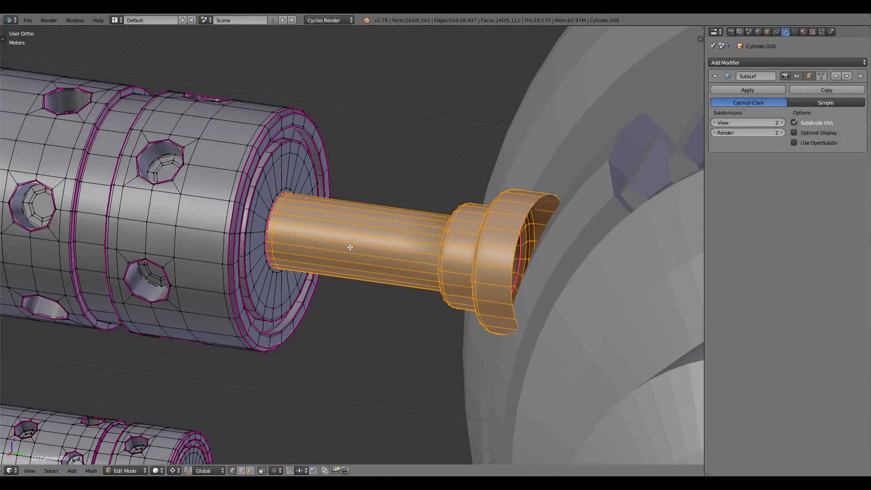
{"action": "key", "text": "KP_3"}
{"action": "key", "text": "shift+s"}
{"action": "left_click", "coordinate": [195, 429]}
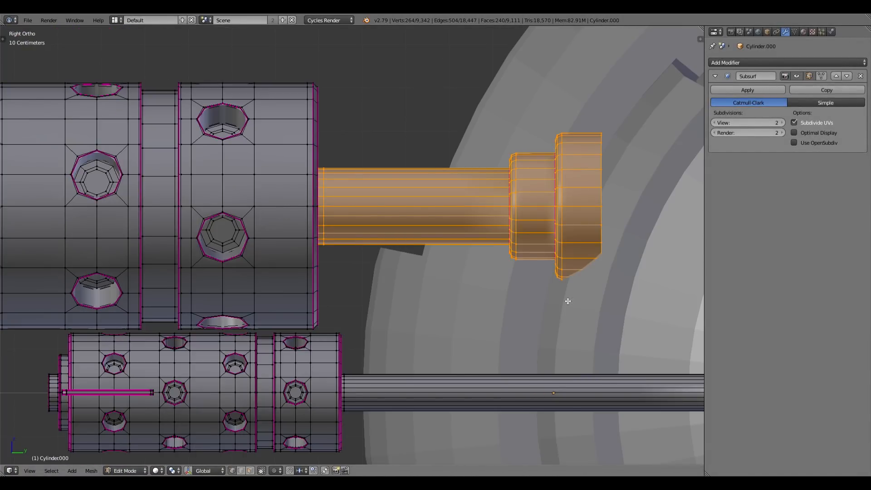
{"action": "key", "text": "s"}
{"action": "key", "text": "shift+y"}
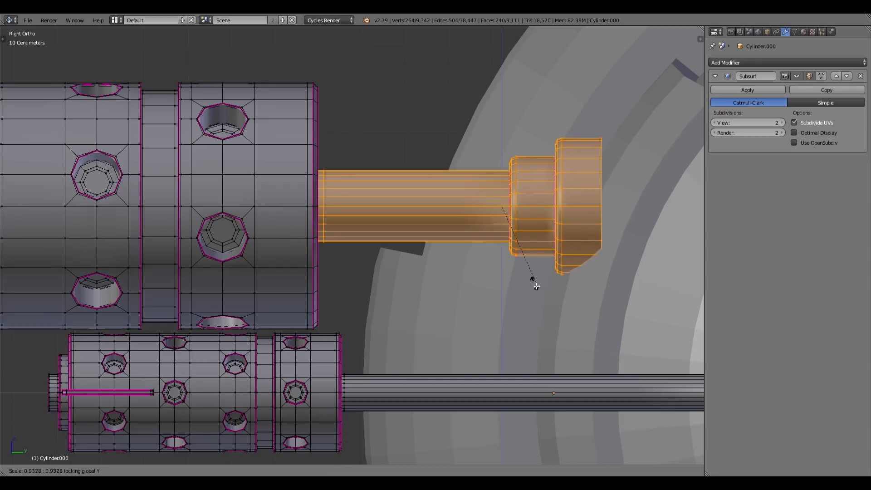
{"action": "left_click", "coordinate": [517, 274]}
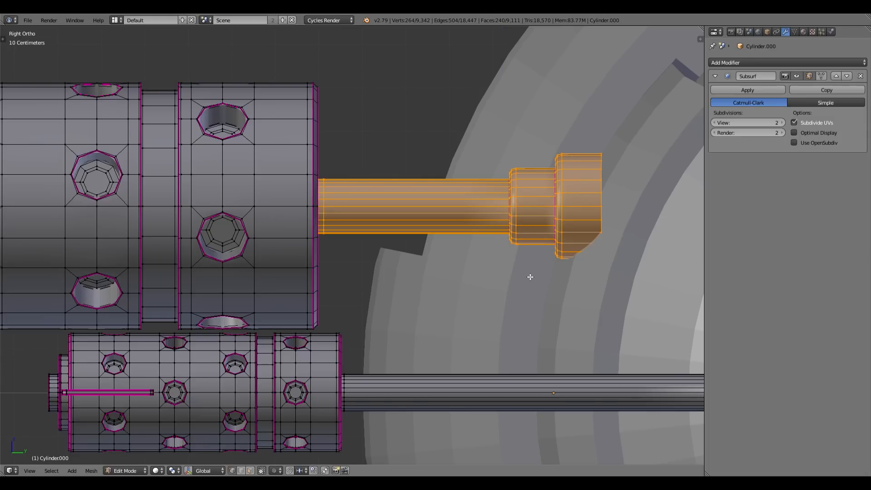
{"action": "key", "text": "KP_7"}
{"action": "scroll", "coordinate": [508, 188], "scroll_direction": "down", "scroll_amount": 2}
{"action": "scroll", "coordinate": [492, 226], "scroll_direction": "up", "scroll_amount": 1, "text": "shift"}
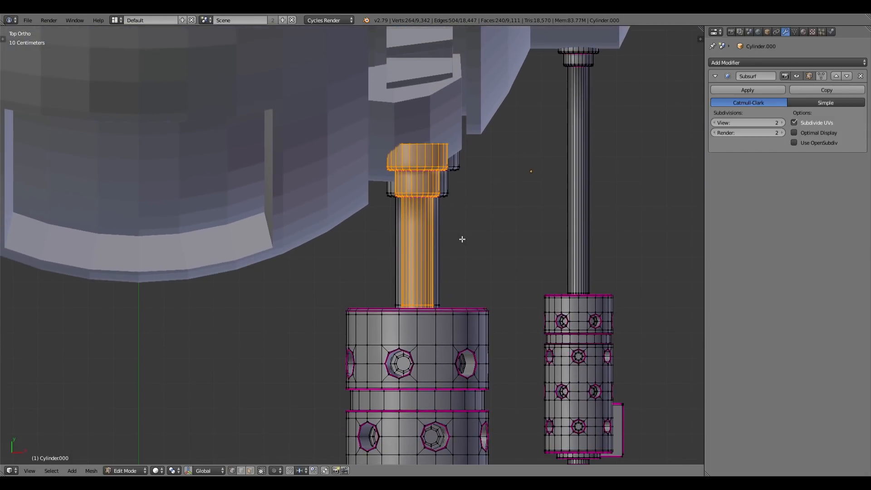
{"action": "key", "text": "KP_3"}
{"action": "right_click", "coordinate": [439, 200]}
{"action": "key", "text": "b"}
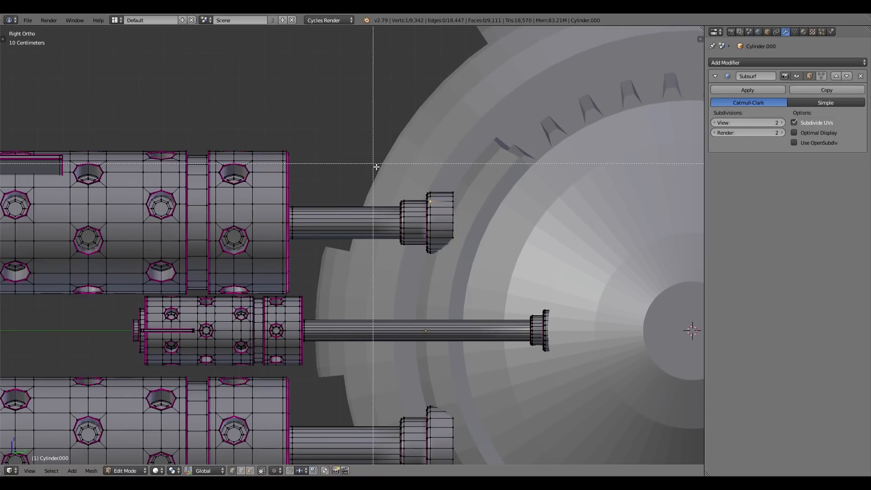
{"action": "key", "text": "z"}
{"action": "left_click_drag", "start_coordinate": [376, 157], "coordinate": [486, 275]}
{"action": "key", "text": "z"}
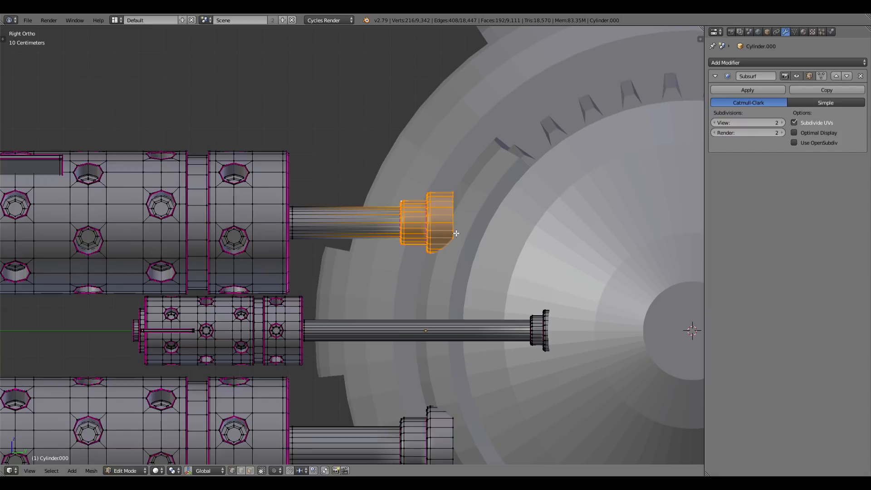
Move the open end loop of the upper rod's larger collar along Y into the ring cover
{"action": "right_click", "coordinate": [453, 200]}
{"action": "key", "text": "z"}
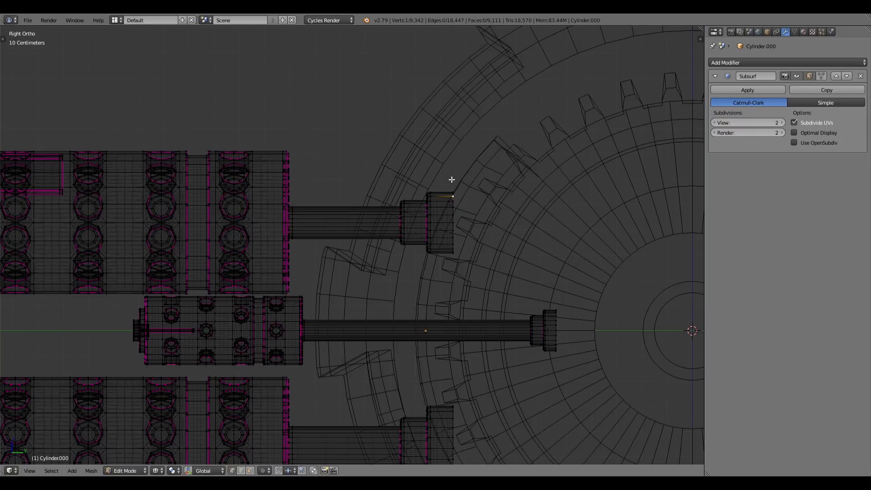
{"action": "key", "text": "ctrl+l"}
{"action": "key", "text": "z"}
{"action": "key", "text": "g"}
{"action": "key", "text": "y"}
{"action": "left_click", "coordinate": [493, 226]}
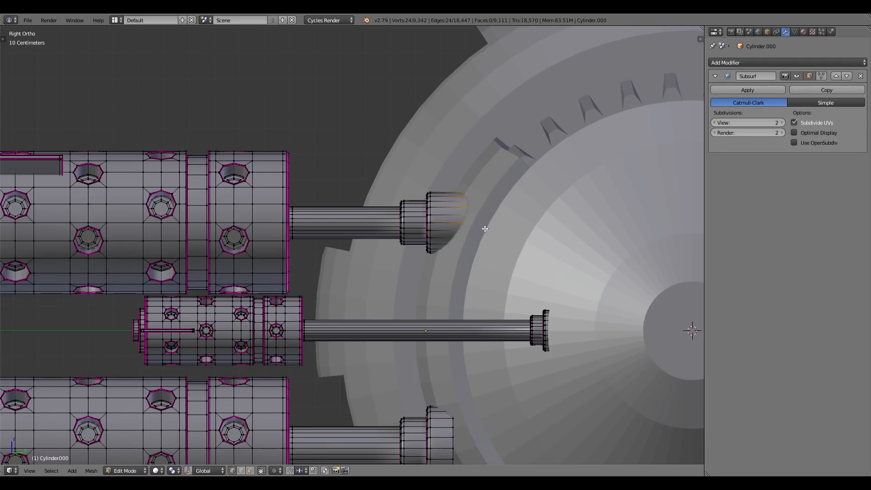
Move the back edge loops of the upper rod's larger collar along Y away from the sphere, lengthening the collar
{"action": "key", "text": "z"}
{"action": "right_click", "coordinate": [429, 193]}
{"action": "key", "text": "b"}
{"action": "left_click_drag", "start_coordinate": [426, 186], "coordinate": [452, 287]}
{"action": "key", "text": "z"}
{"action": "key", "text": "g"}
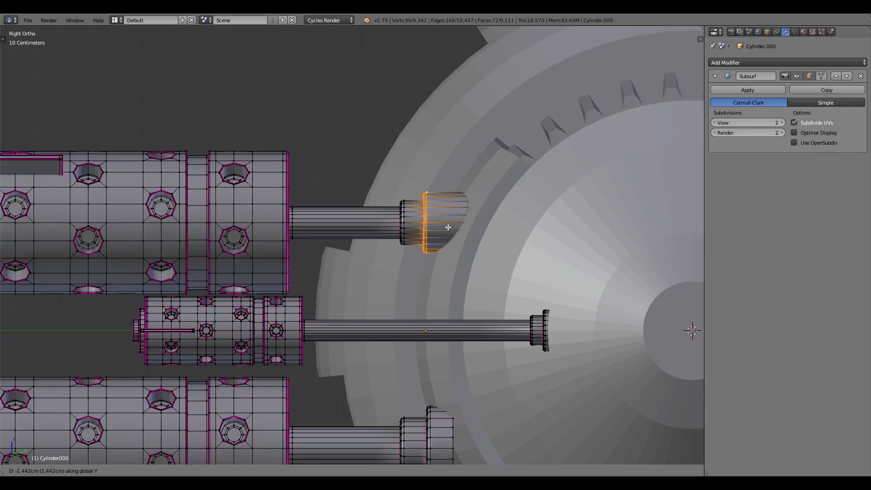
{"action": "left_click", "coordinate": [444, 228]}
{"action": "key", "text": "Tab"}
{"action": "middle_click_drag", "start_coordinate": [447, 238], "coordinate": [482, 290]}
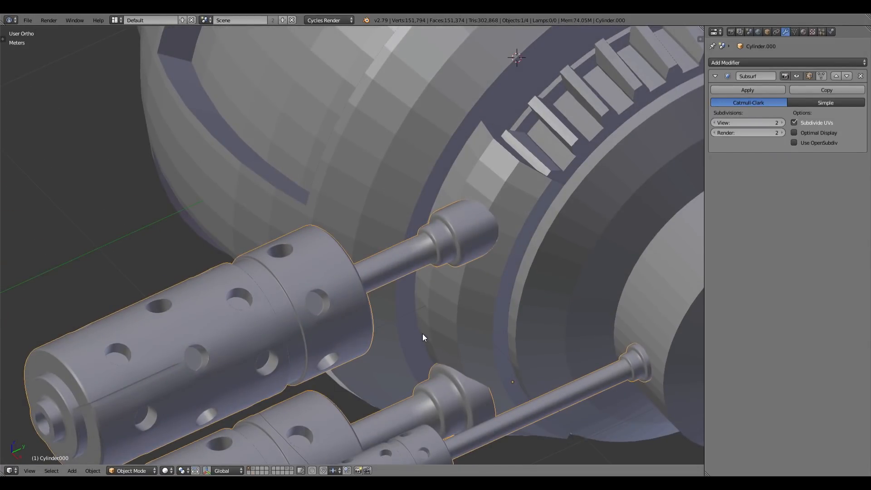
Delete all vertices of the lower large cylinder and its rod
{"action": "key", "text": "KP_1"}
{"action": "scroll", "coordinate": [355, 358], "scroll_direction": "down", "scroll_amount": 4}
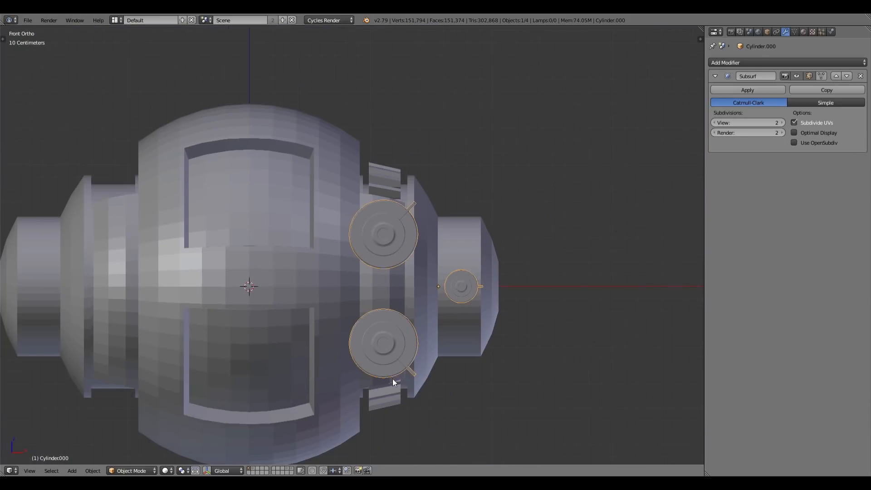
{"action": "key", "text": "Tab"}
{"action": "key", "text": "z"}
{"action": "key", "text": "b"}
{"action": "left_click_drag", "start_coordinate": [323, 294], "coordinate": [443, 412]}
{"action": "key", "text": "x"}
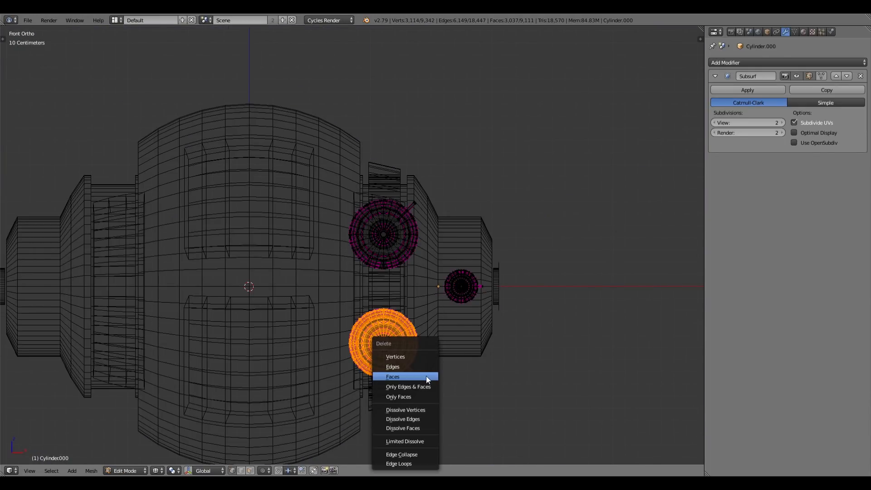
{"action": "left_click", "coordinate": [425, 358]}
Duplicate the upper large cylinder with its rod along Z into the lower position and rotate the copy
{"action": "right_click", "coordinate": [402, 203]}
{"action": "key", "text": "b"}
{"action": "left_click_drag", "start_coordinate": [318, 161], "coordinate": [431, 306]}
{"action": "key", "text": "shift+d"}
{"action": "key", "text": "z"}
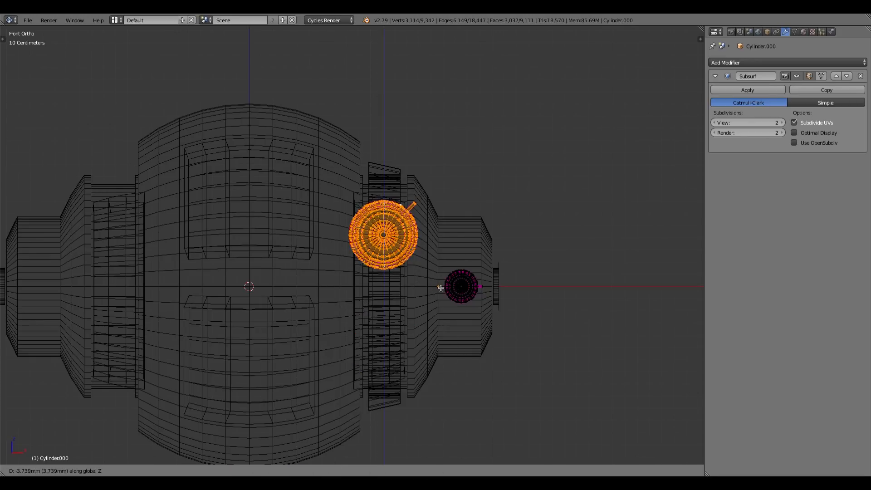
{"action": "left_click", "coordinate": [441, 348]}
{"action": "key", "text": "r"}
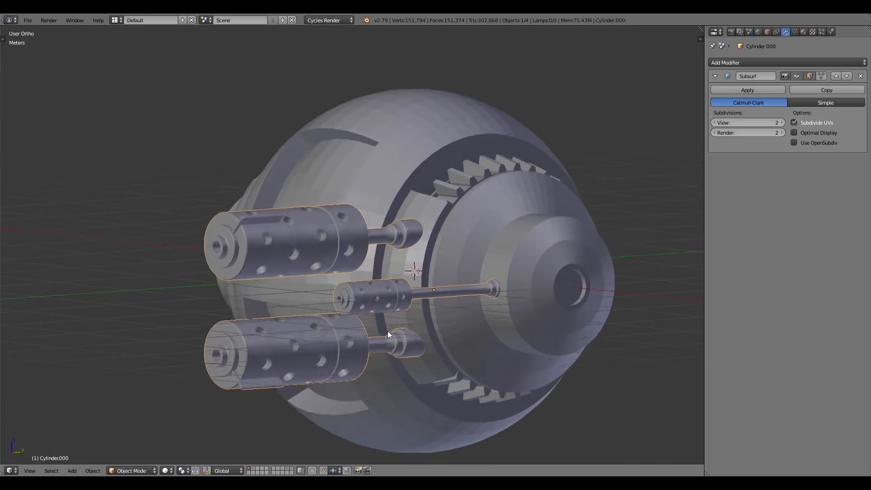
Join the gear segment into the ring cover object so the ring's Mirror modifier also applies to the teeth
{"action": "mouse_move", "coordinate": [387, 331]}
{"action": "middle_mouse_down"}
{"action": "mouse_move", "coordinate": [336, 307]}
{"action": "mouse_move", "coordinate": [367, 366]}
{"action": "mouse_move", "coordinate": [393, 385]}
{"action": "middle_mouse_up"}
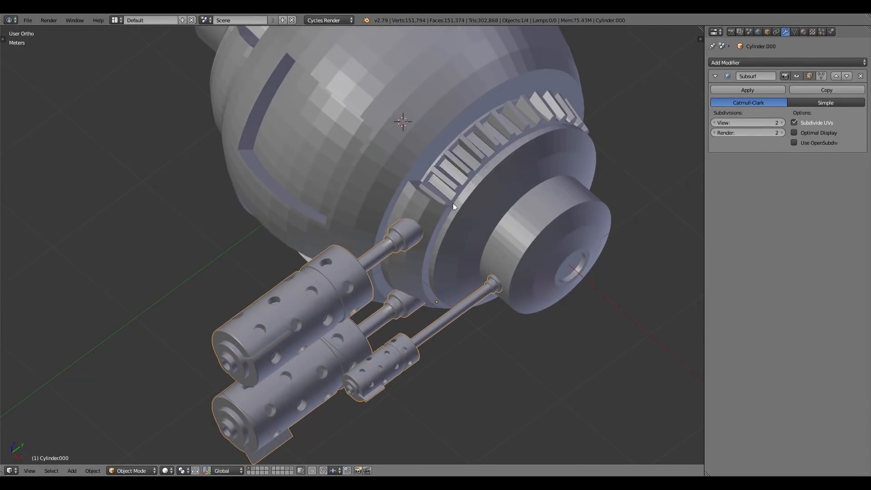
{"action": "right_click", "coordinate": [431, 193]}
{"action": "key", "text": "KP_1"}
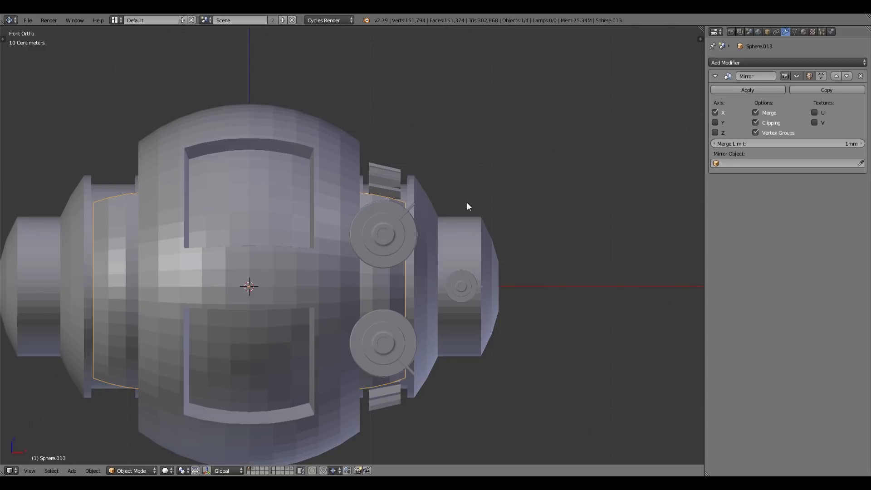
{"action": "right_click", "coordinate": [393, 172]}
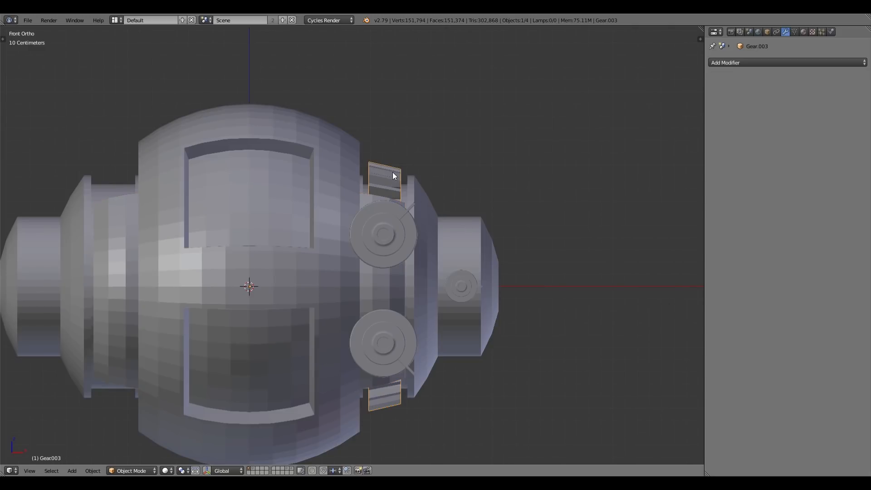
{"action": "right_click", "coordinate": [369, 200]}
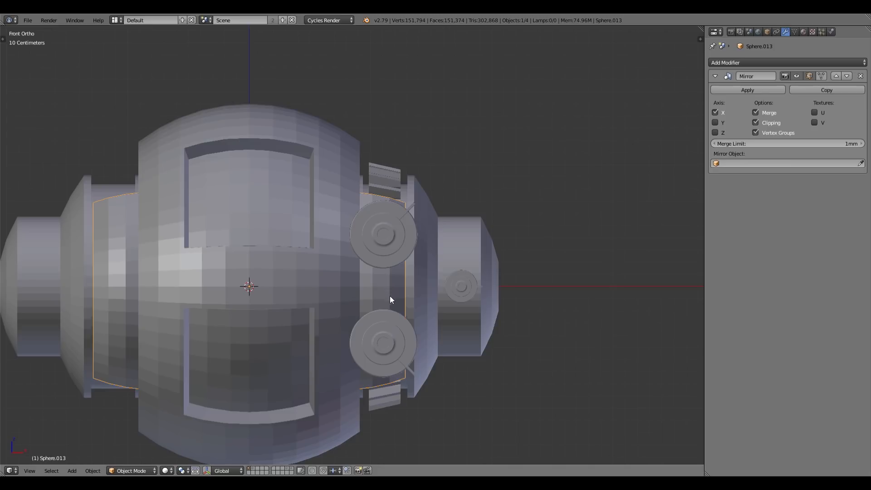
{"action": "right_click", "coordinate": [386, 168]}
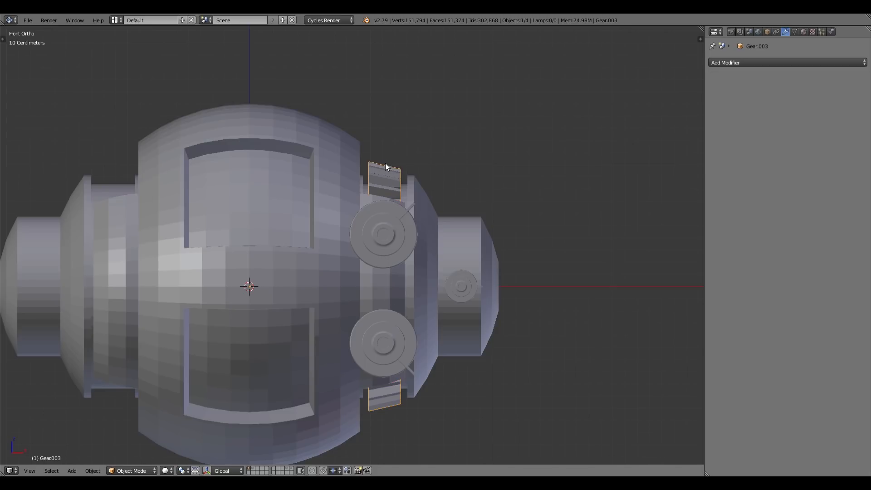
{"action": "right_click", "coordinate": [389, 288], "text": "shift"}
{"action": "key", "text": "ctrl+j"}
{"action": "middle_click_drag", "start_coordinate": [407, 294], "coordinate": [429, 193]}
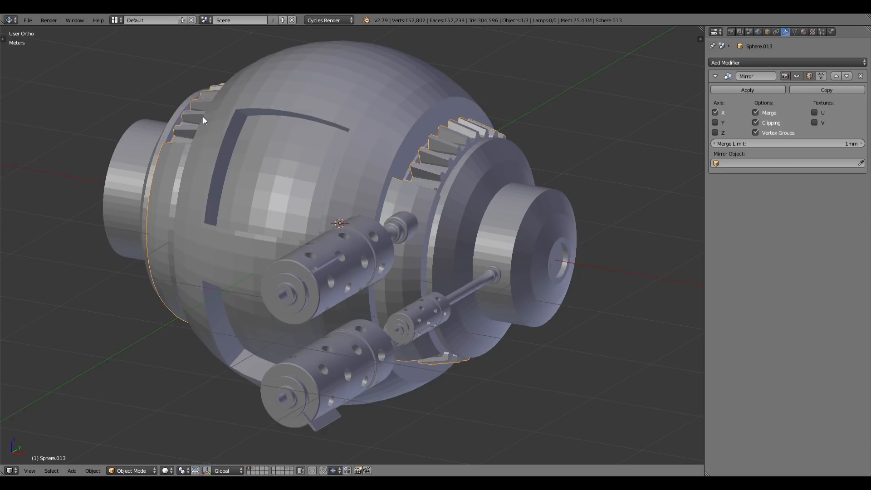
Set the origin of the holed cylinders object to the 3D cursor at the sphere's center
{"action": "right_click", "coordinate": [350, 267]}
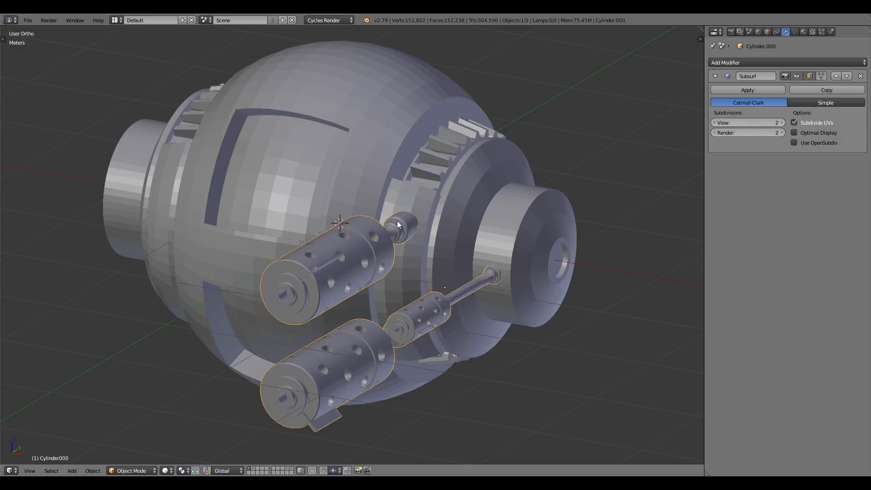
{"action": "right_click", "coordinate": [414, 206], "text": "shift"}
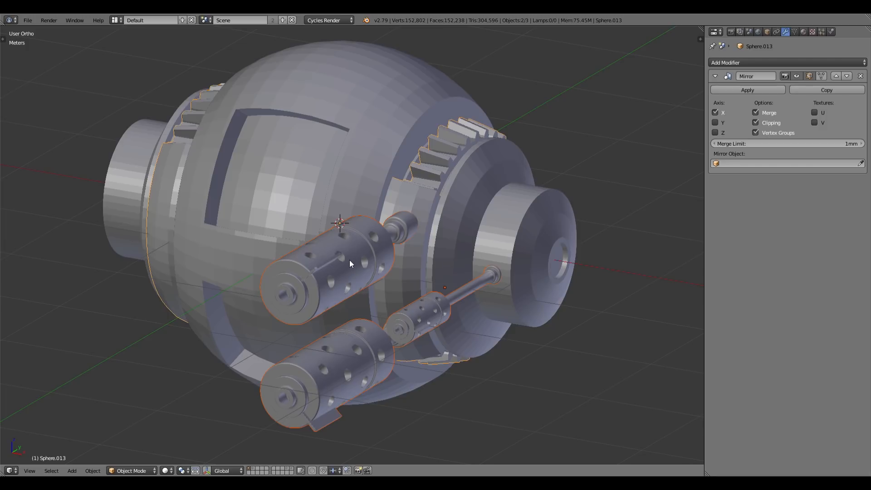
{"action": "key", "text": "KP_1"}
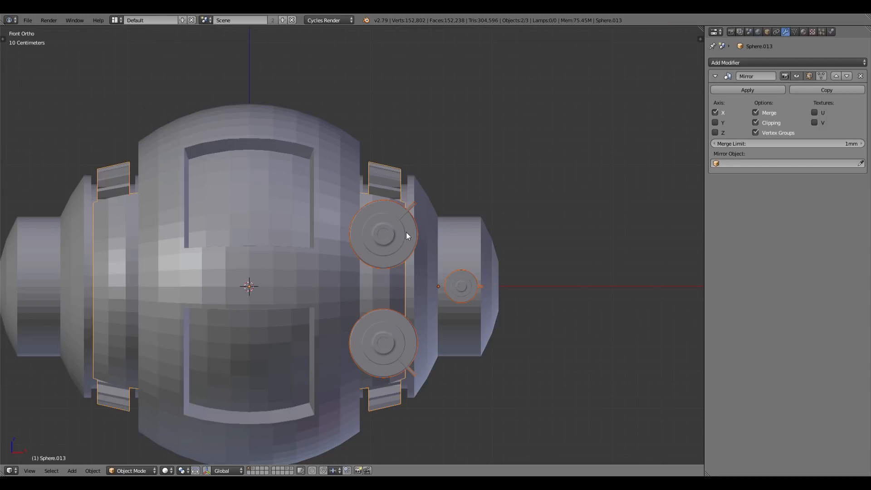
{"action": "key", "text": "t"}
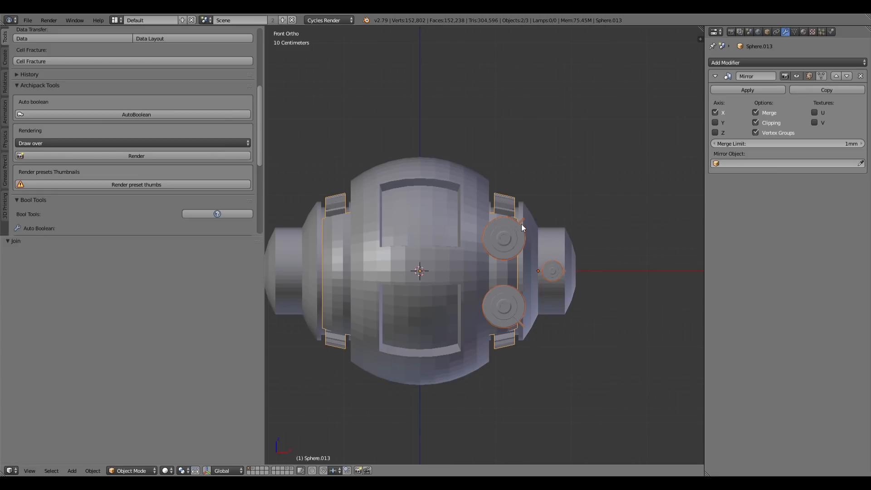
{"action": "right_click", "coordinate": [554, 271]}
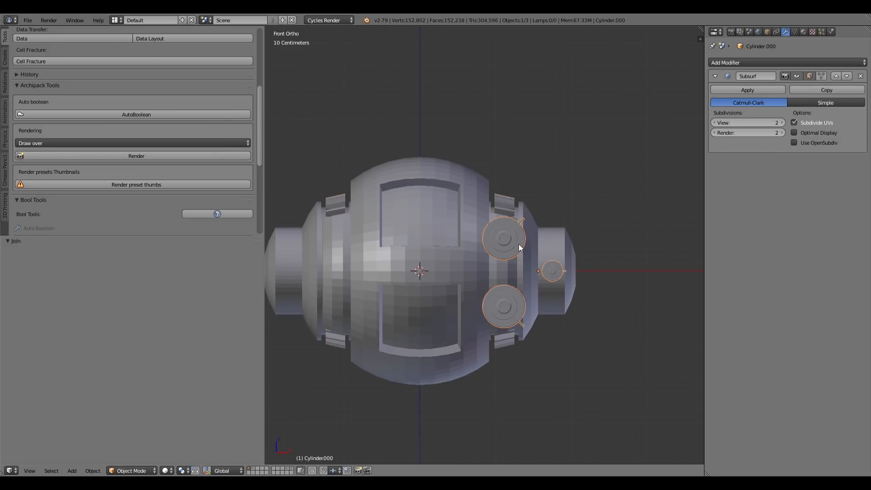
{"action": "scroll", "coordinate": [489, 275], "scroll_direction": "down", "scroll_amount": 1}
{"action": "middle_click_drag", "start_coordinate": [432, 275], "coordinate": [455, 252], "text": "shift"}
{"action": "scroll", "coordinate": [455, 252], "scroll_direction": "up", "scroll_amount": 1}
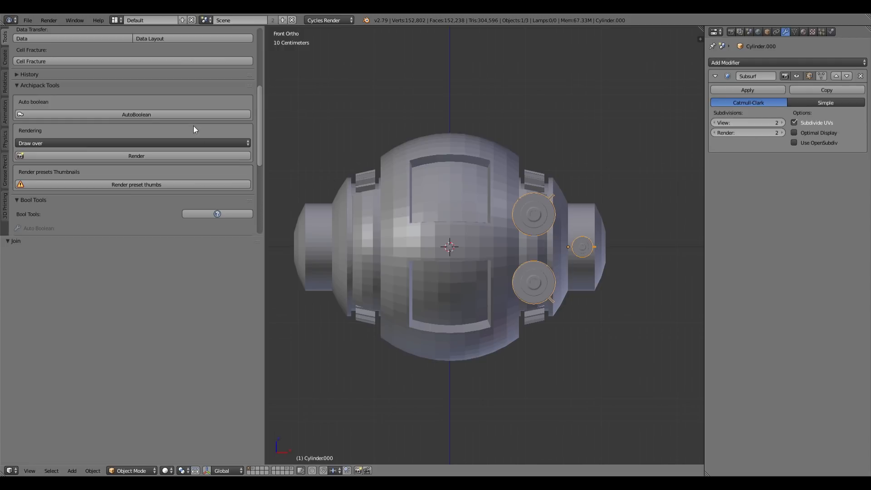
{"action": "scroll", "coordinate": [193, 129], "scroll_direction": "up", "scroll_amount": 8}
{"action": "left_click", "coordinate": [83, 143]}
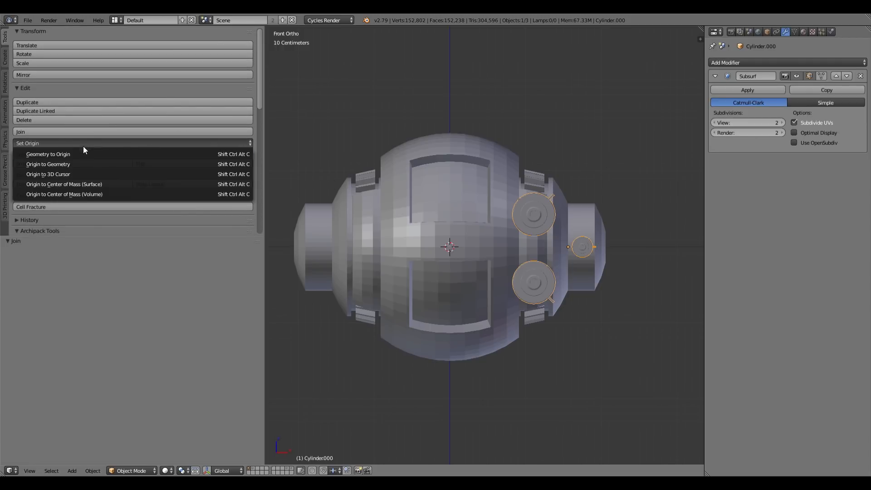
{"action": "left_click", "coordinate": [83, 174]}
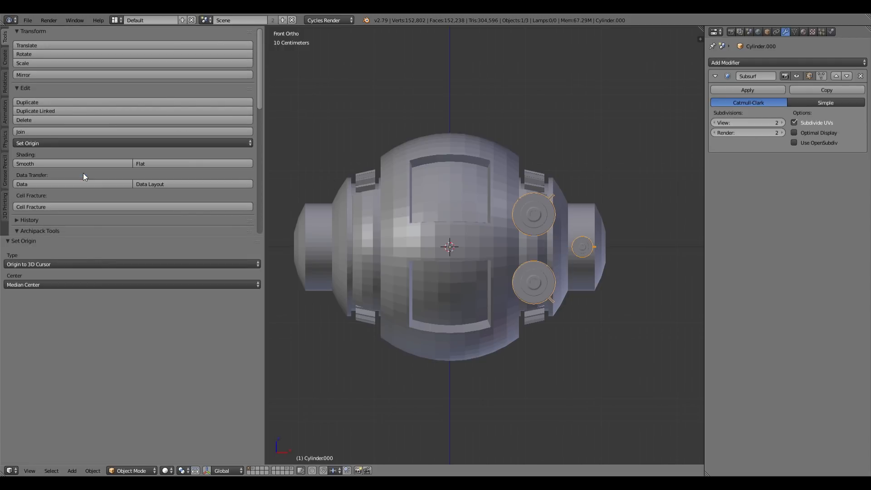
Add a Mirror modifier on the X axis to the cylinders and place it above the Subsurf modifier
{"action": "left_click", "coordinate": [737, 61]}
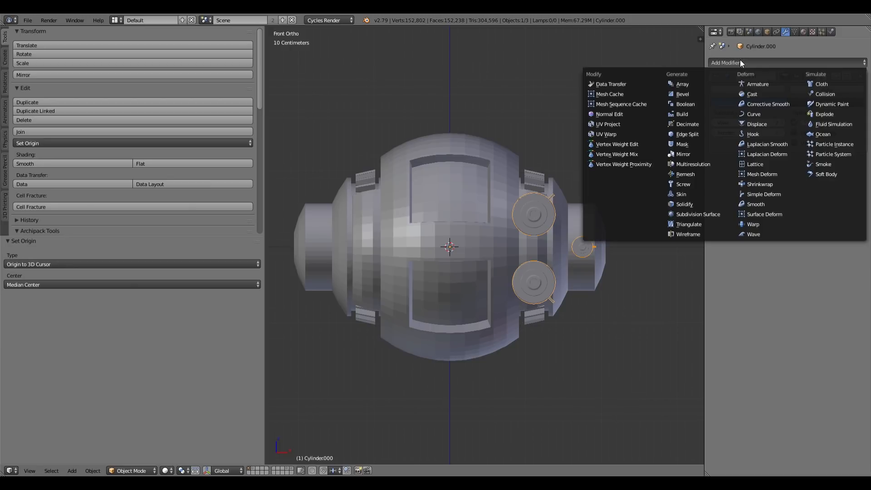
{"action": "left_click", "coordinate": [687, 154]}
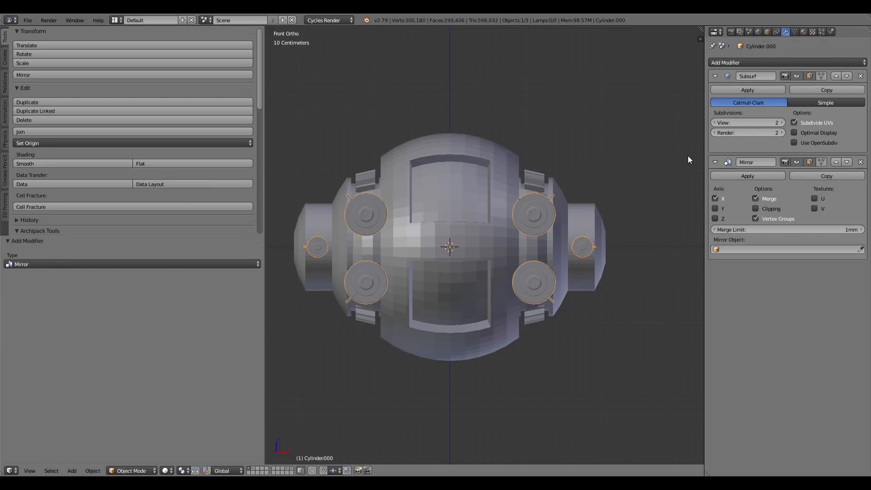
{"action": "left_click", "coordinate": [836, 163]}
{"action": "mouse_move", "coordinate": [458, 265]}
{"action": "middle_mouse_down"}
{"action": "mouse_move", "coordinate": [479, 236]}
{"action": "mouse_move", "coordinate": [450, 274]}
{"action": "middle_mouse_up"}
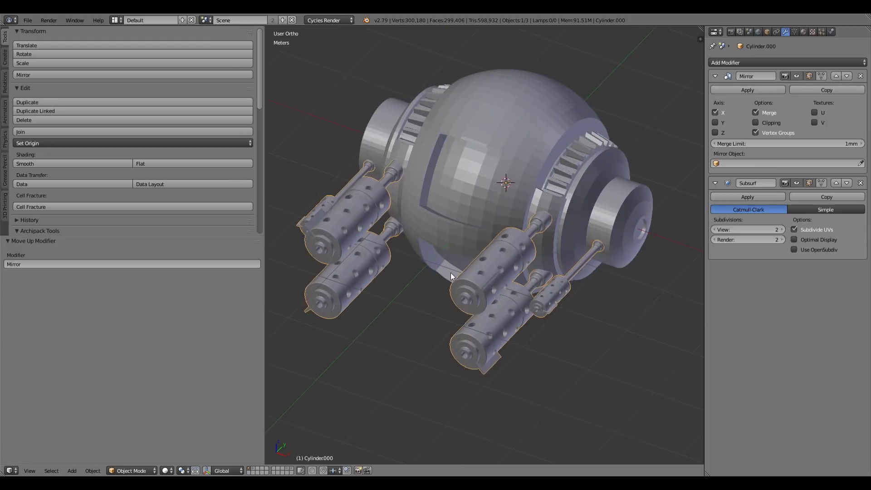
Parent the mirrored cylinders to the ring cover with the Object type
{"action": "right_click", "coordinate": [548, 203], "text": "shift"}
{"action": "key", "text": "ctrl+p"}
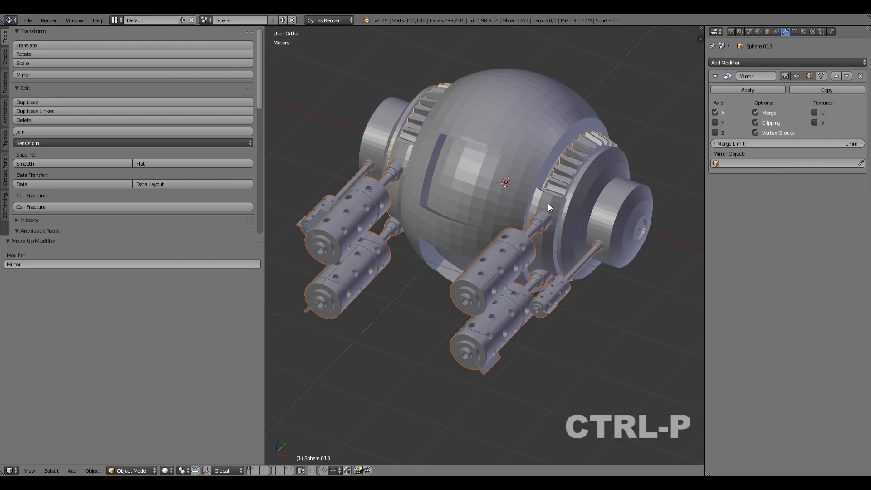
{"action": "left_click", "coordinate": [548, 207]}
Try rotating the ring cover with its parented cylinders around the X axis
{"action": "right_click", "coordinate": [548, 201]}
{"action": "right_click", "coordinate": [549, 200]}
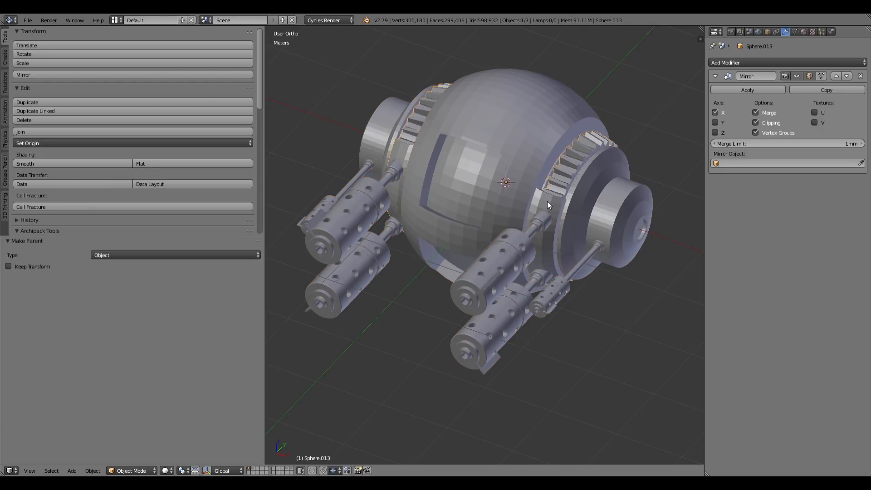
{"action": "key", "text": "r"}
{"action": "key", "text": "x"}
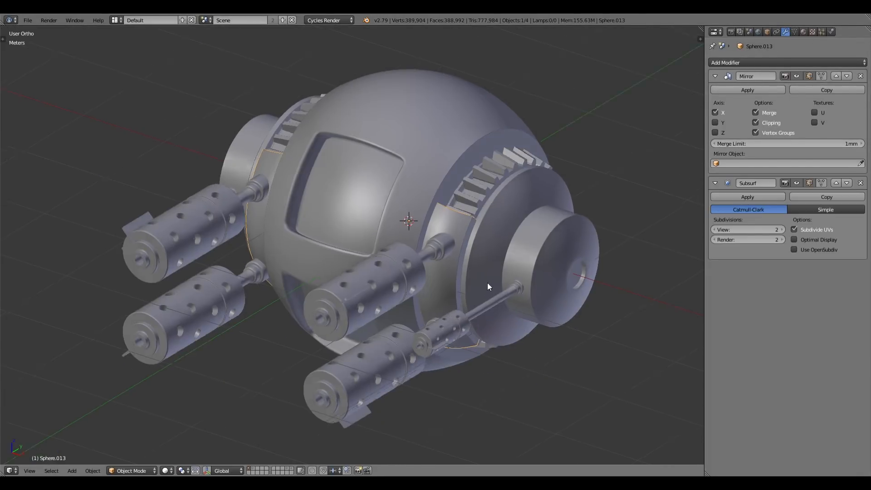
Examine the smoothed sphere body, ring cover and side hub, checking which parts are separate objects
{"action": "middle_click_drag", "start_coordinate": [487, 282], "coordinate": [473, 272]}
{"action": "scroll", "coordinate": [487, 230], "scroll_direction": "up", "scroll_amount": 3}
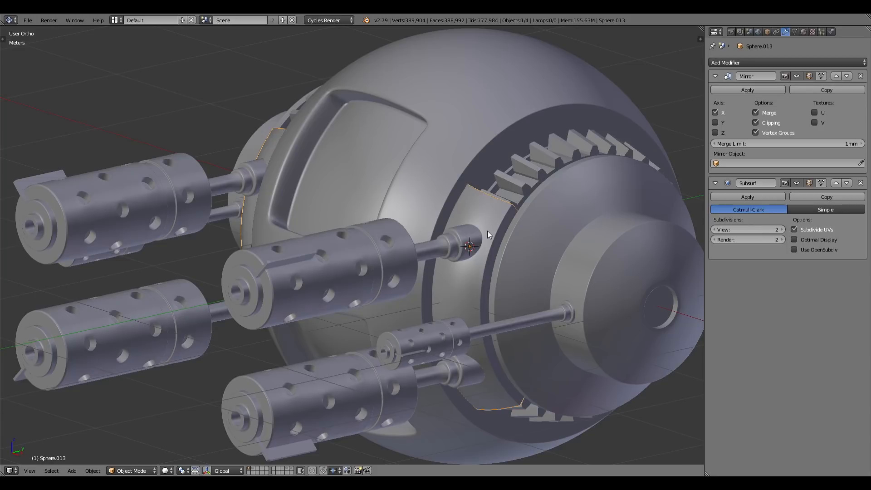
{"action": "right_click", "coordinate": [473, 108]}
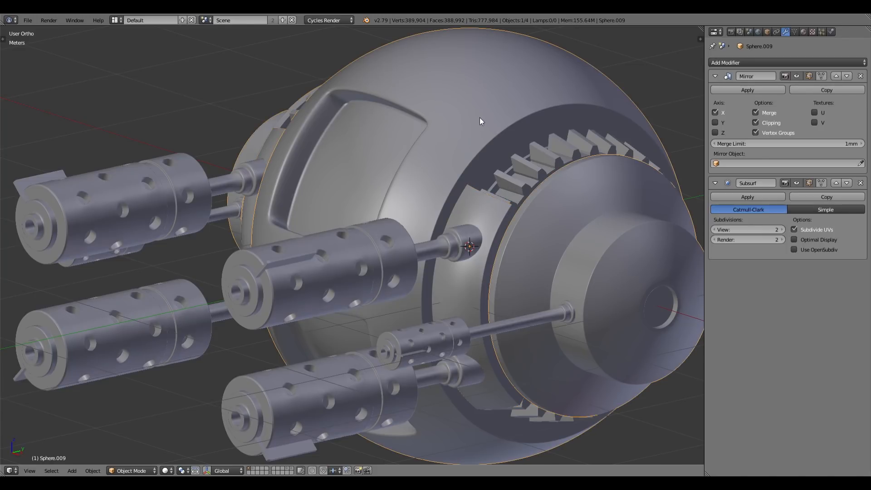
{"action": "right_click", "coordinate": [490, 211]}
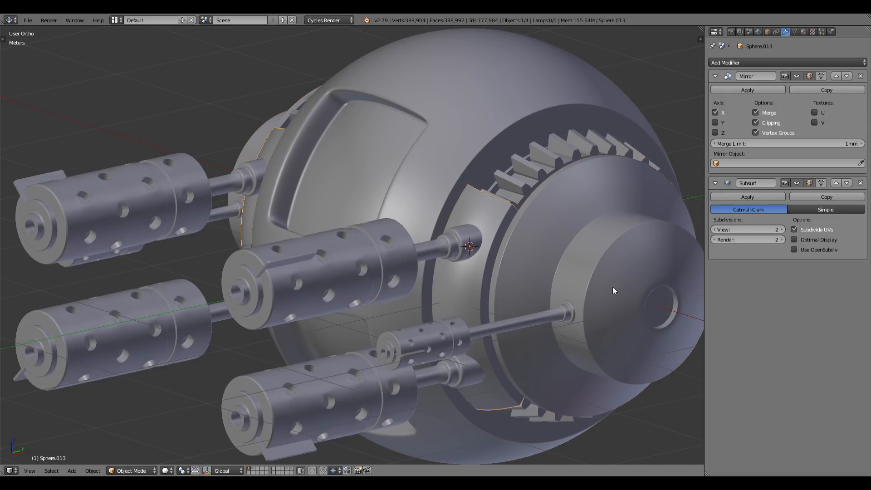
{"action": "right_click", "coordinate": [604, 266]}
{"action": "key", "text": "Tab"}
{"action": "middle_click_drag", "start_coordinate": [565, 234], "coordinate": [496, 195]}
{"action": "key", "text": "a"}
{"action": "key", "text": "Tab"}
{"action": "key", "text": "Tab"}
{"action": "key", "text": "Tab"}
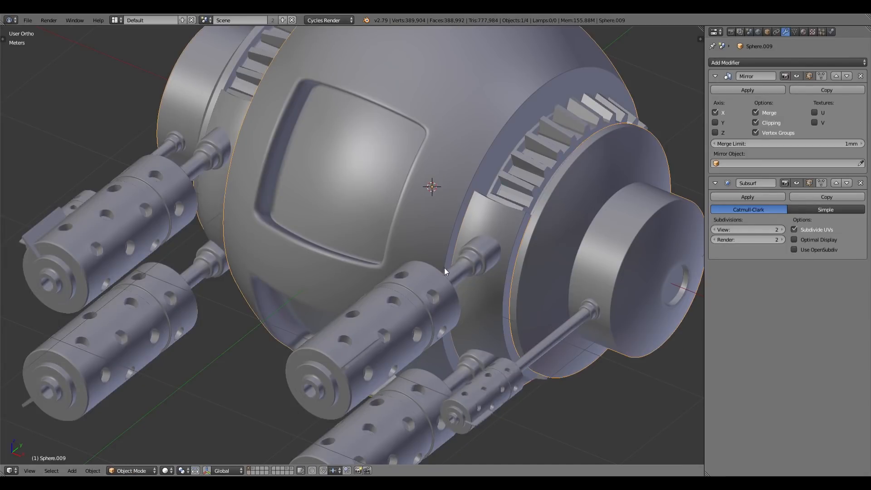
Try rotating the ring cover around X, first alone and then together with the gear teeth
{"action": "middle_click_drag", "start_coordinate": [401, 271], "coordinate": [403, 232]}
{"action": "scroll", "coordinate": [493, 296], "scroll_direction": "up", "scroll_amount": 4}
{"action": "scroll", "coordinate": [494, 292], "scroll_direction": "down", "scroll_amount": 2}
{"action": "scroll", "coordinate": [403, 232], "scroll_direction": "up", "scroll_amount": 3}
{"action": "right_click", "coordinate": [355, 205]}
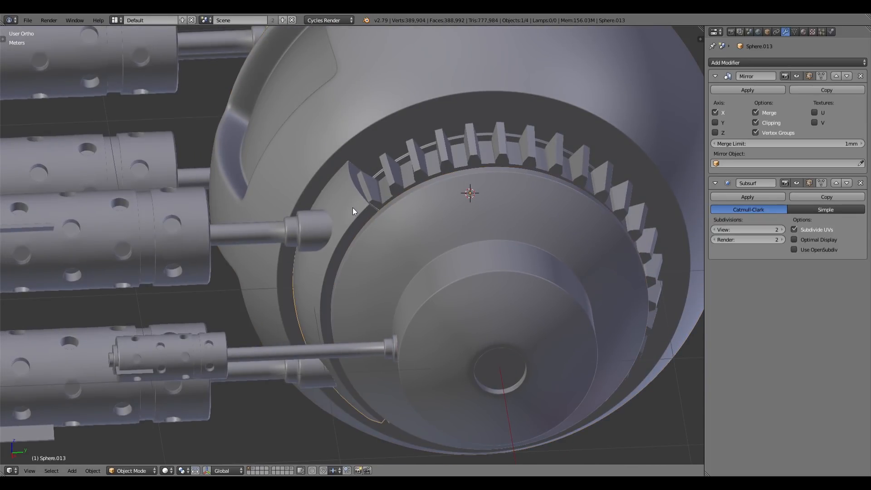
{"action": "key", "text": "r"}
{"action": "key", "text": "x"}
{"action": "right_click", "coordinate": [391, 187]}
{"action": "right_click", "coordinate": [385, 187], "text": "shift"}
{"action": "key", "text": "r"}
{"action": "key", "text": "x"}
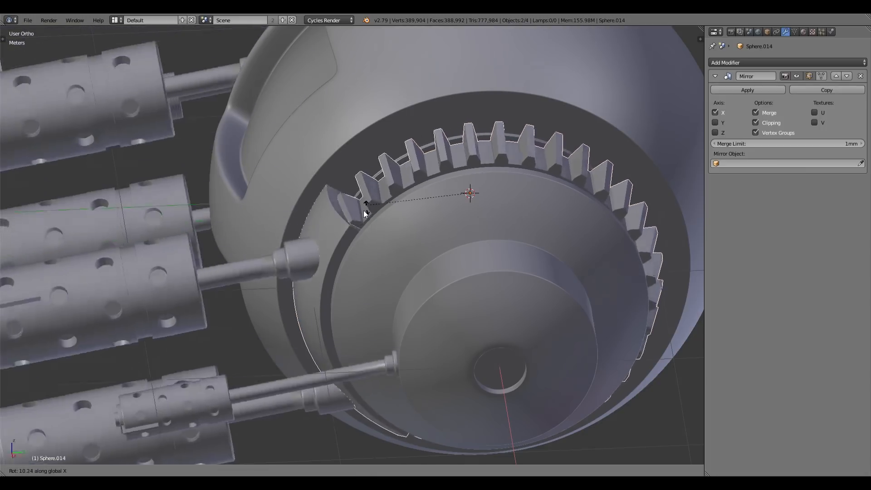
{"action": "right_click", "coordinate": [385, 201]}
Select the sphere body and save the file over the existing version
{"action": "scroll", "coordinate": [370, 174], "scroll_direction": "down", "scroll_amount": 3}
{"action": "middle_click_drag", "start_coordinate": [369, 173], "coordinate": [425, 228]}
{"action": "scroll", "coordinate": [421, 219], "scroll_direction": "up", "scroll_amount": 4}
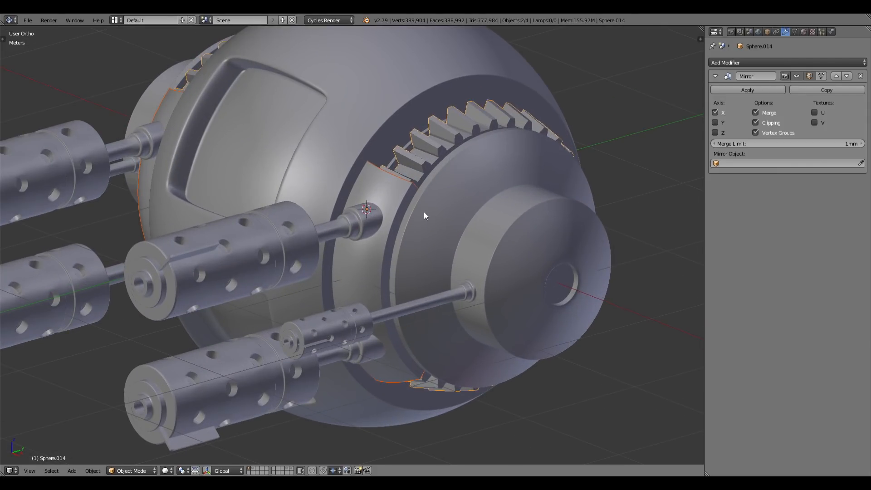
{"action": "right_click", "coordinate": [432, 220]}
{"action": "key", "text": "ctrl+s"}
{"action": "left_click", "coordinate": [439, 218]}
Duplicate the sphere body in place and open the copy's mesh for editing in front view
{"action": "middle_click_drag", "start_coordinate": [436, 236], "coordinate": [374, 263]}
{"action": "key", "text": "KP_5"}
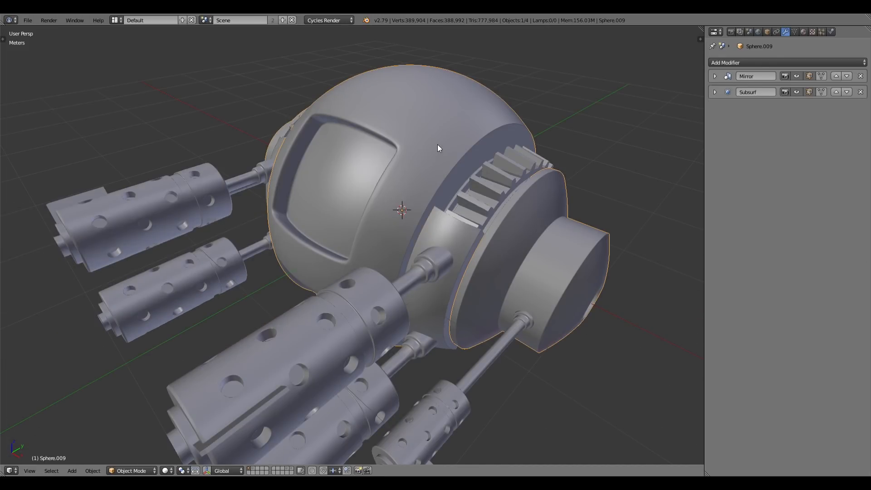
{"action": "key", "text": "Tab"}
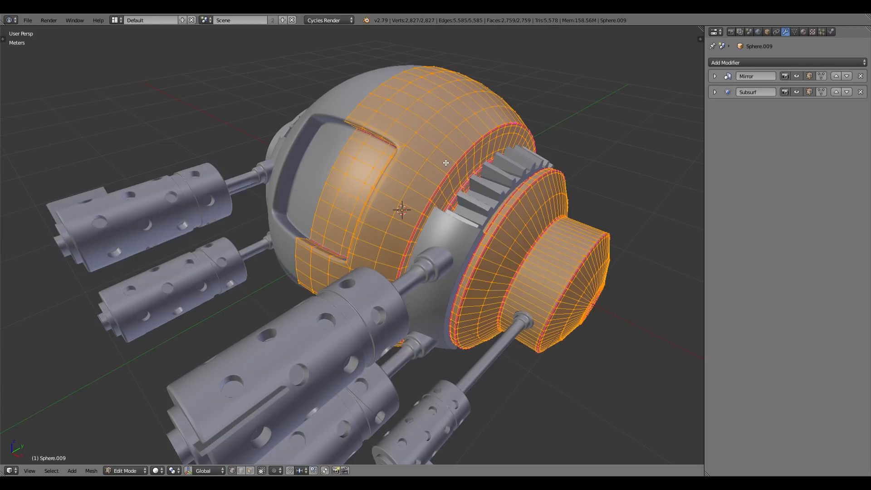
{"action": "key", "text": "KP_1"}
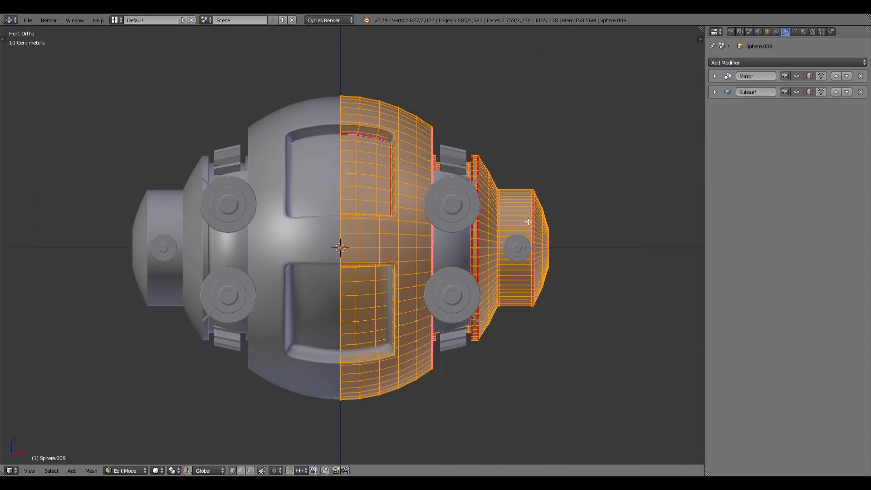
{"action": "middle_click_drag", "start_coordinate": [549, 231], "coordinate": [485, 272]}
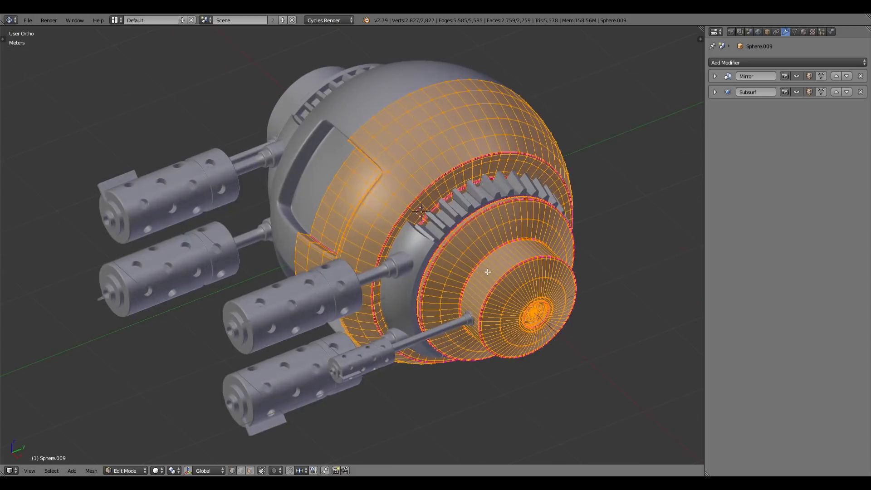
{"action": "scroll", "coordinate": [424, 213], "scroll_direction": "up", "scroll_amount": 3}
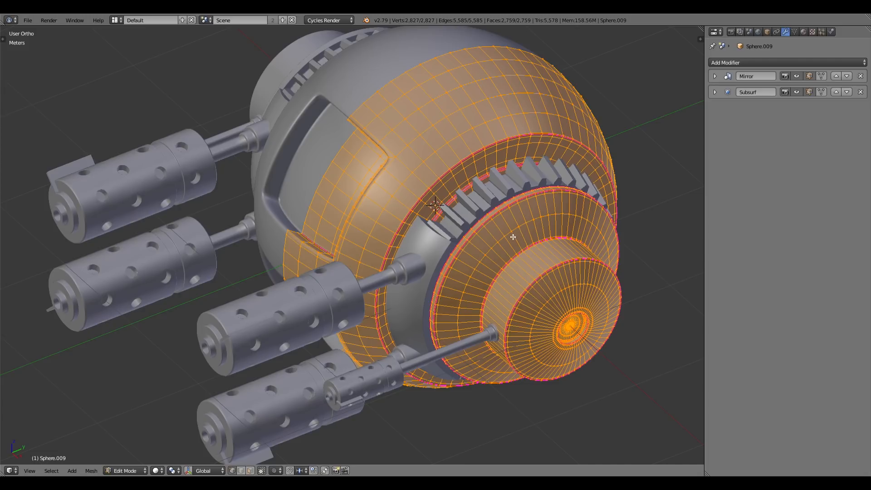
{"action": "key", "text": "KP_1"}
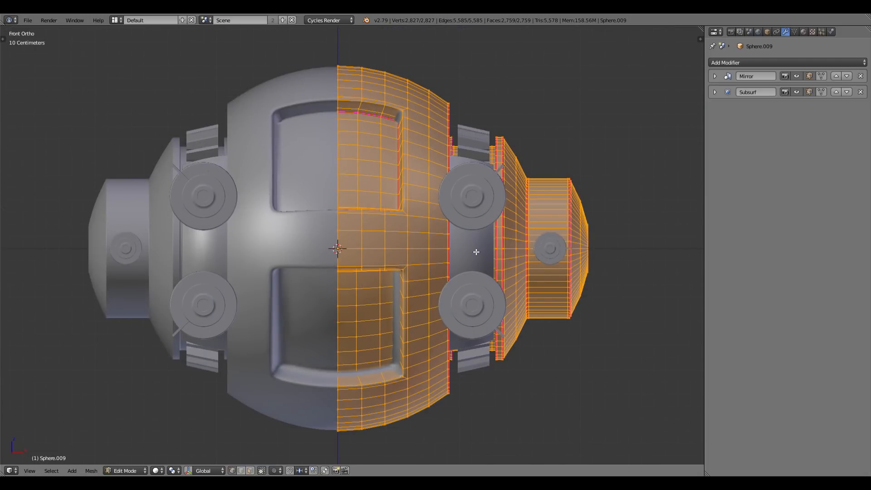
{"action": "key", "text": "Tab"}
{"action": "key", "text": "shift+d"}
{"action": "right_click", "coordinate": [423, 232]}
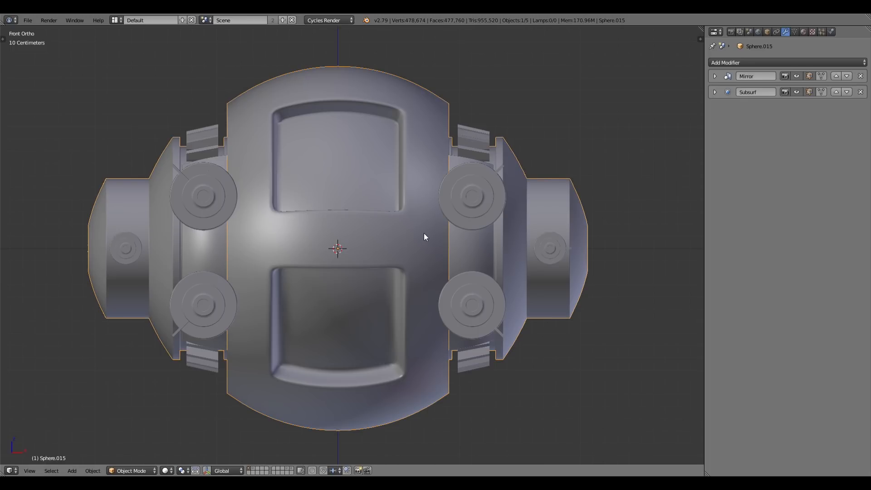
{"action": "key", "text": "Tab"}
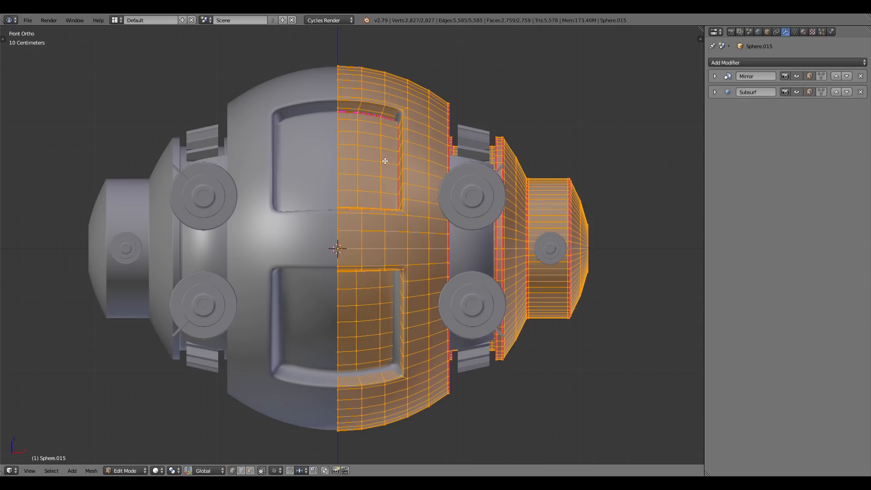
Delete the vertices of the edge loops around both window recesses, the sphere's side rim and both edges of the hub's cylindrical band
{"action": "scroll", "coordinate": [384, 160], "scroll_direction": "up", "scroll_amount": 1}
{"action": "middle_click_drag", "start_coordinate": [385, 147], "coordinate": [414, 177], "text": "shift"}
{"action": "key", "text": "a"}
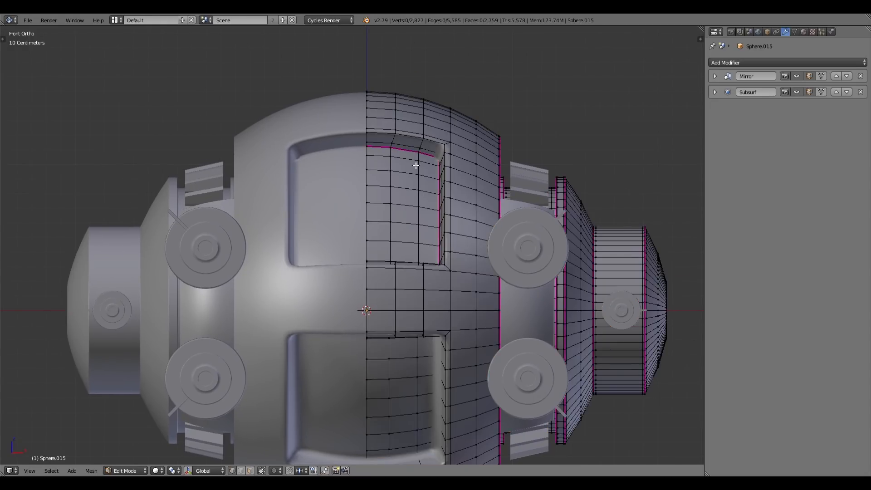
{"action": "scroll", "coordinate": [416, 166], "scroll_direction": "up", "scroll_amount": 1}
{"action": "right_click", "coordinate": [456, 126], "text": "alt"}
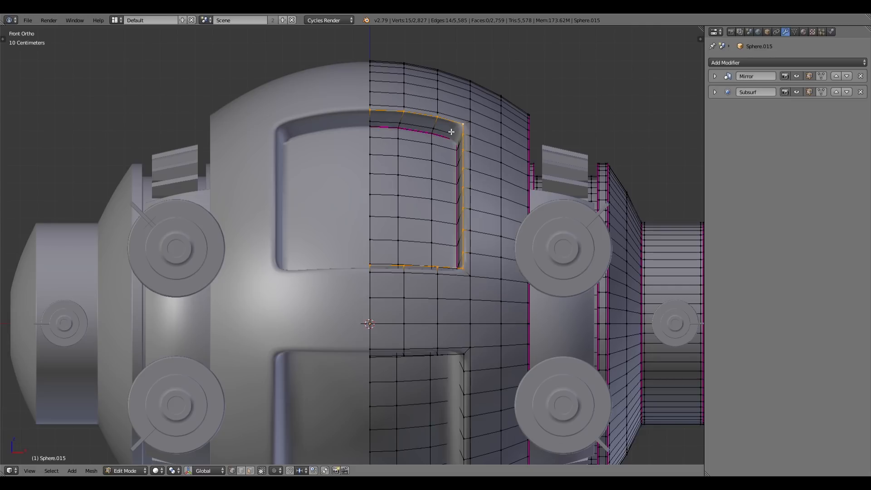
{"action": "right_click", "coordinate": [464, 359], "text": "alt+shift"}
{"action": "right_click", "coordinate": [465, 361], "text": "alt+shift"}
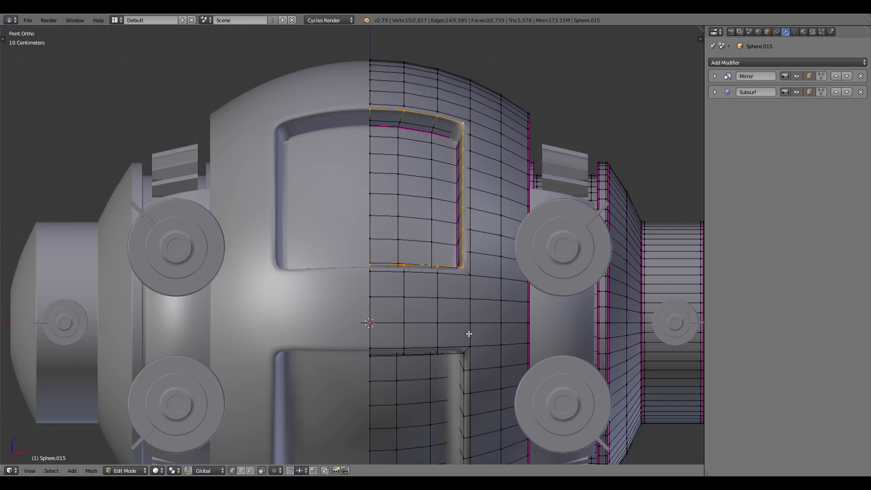
{"action": "middle_click_drag", "start_coordinate": [466, 361], "coordinate": [446, 265], "text": "shift"}
{"action": "right_click", "coordinate": [446, 263], "text": "alt+shift"}
{"action": "middle_click_drag", "start_coordinate": [561, 271], "coordinate": [481, 108]}
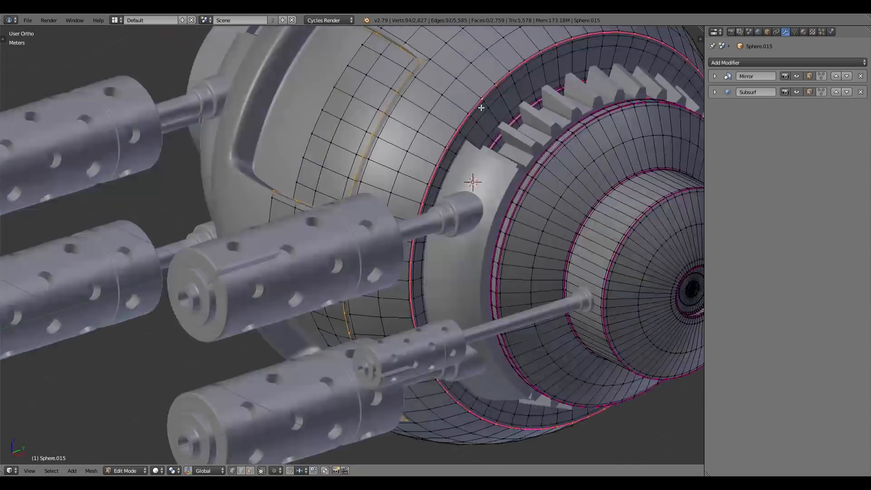
{"action": "right_click", "coordinate": [584, 232], "text": "alt+shift"}
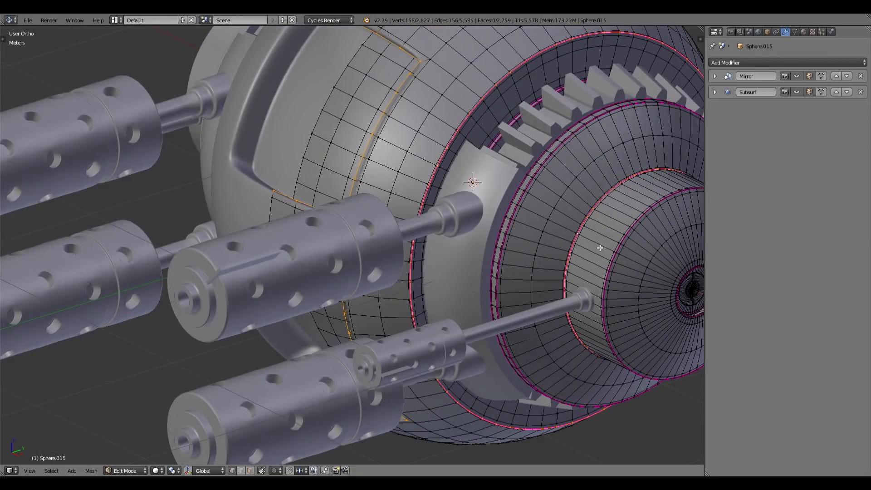
{"action": "right_click", "coordinate": [613, 259], "text": "alt+shift"}
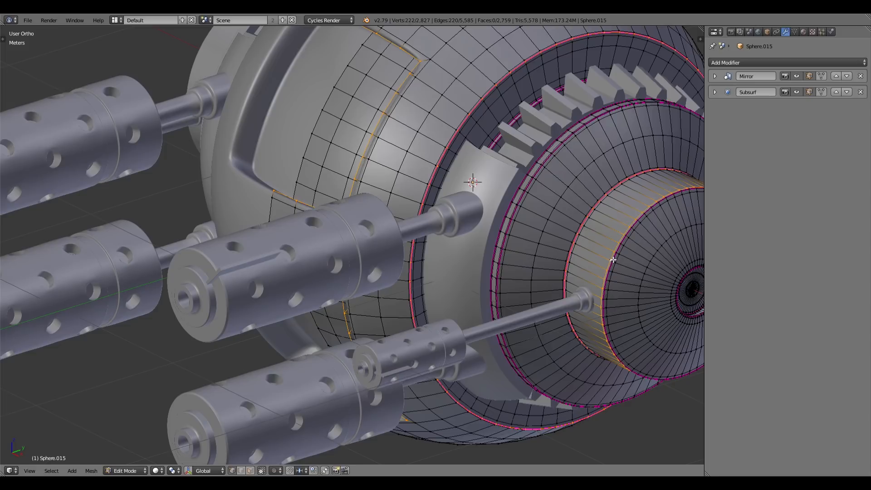
{"action": "key", "text": "x"}
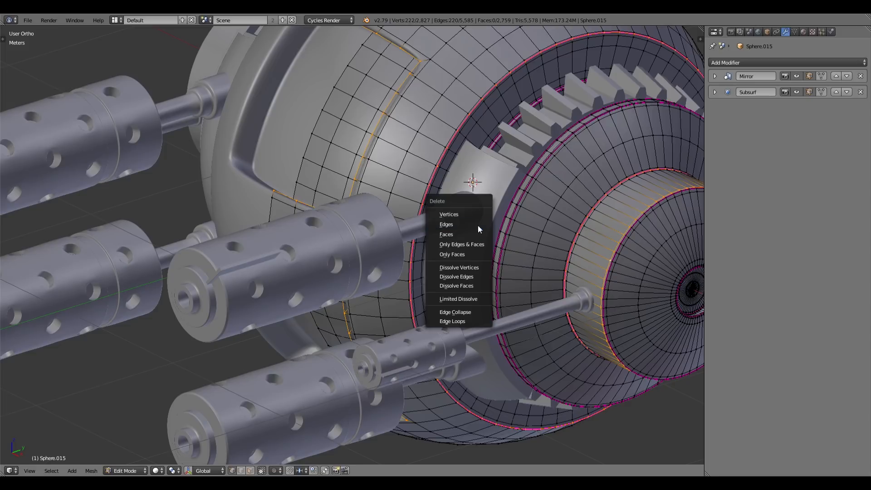
{"action": "left_click", "coordinate": [477, 216]}
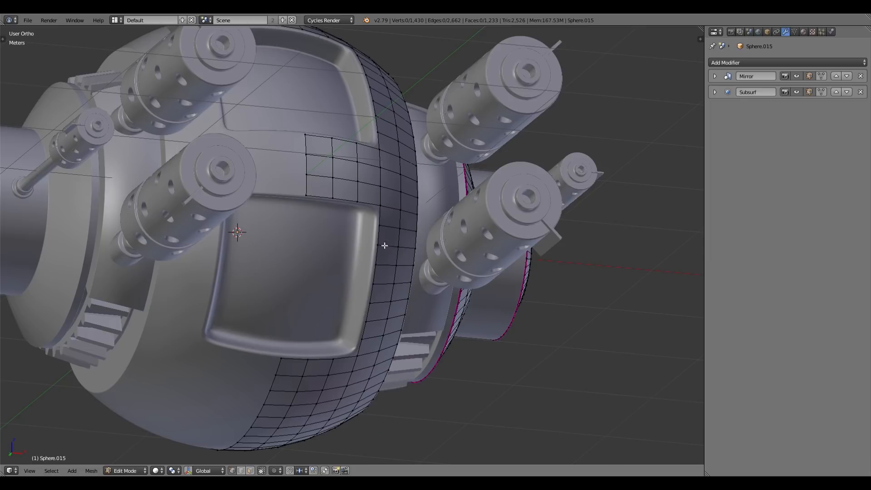
Delete the vertex loop around the recess in the hub's end cap, along with the linked disc geometry inside it
{"action": "middle_click_drag", "start_coordinate": [236, 227], "coordinate": [454, 259]}
{"action": "scroll", "coordinate": [454, 259], "scroll_direction": "up", "scroll_amount": 10}
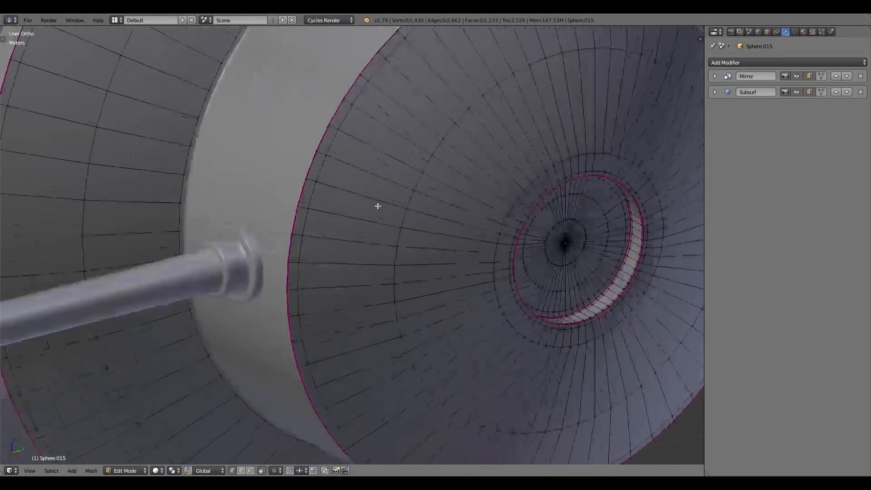
{"action": "middle_click_drag", "start_coordinate": [378, 206], "coordinate": [385, 207]}
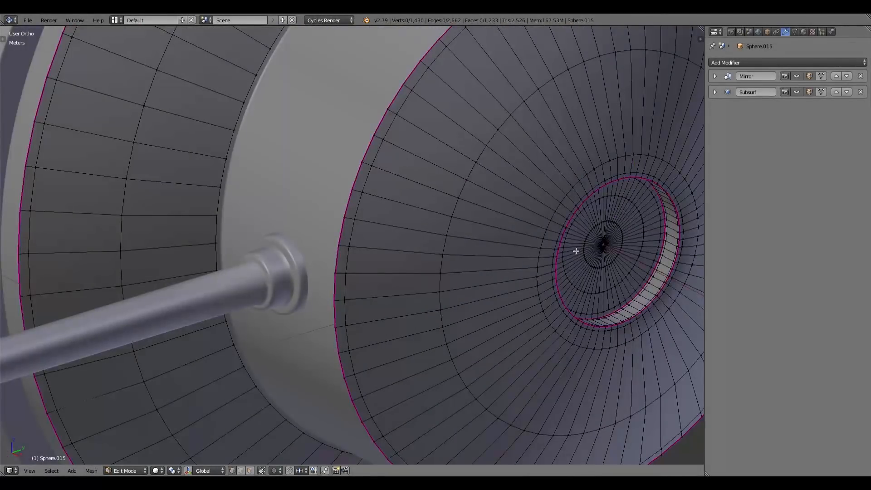
{"action": "middle_click_drag", "start_coordinate": [576, 250], "coordinate": [462, 245], "text": "shift"}
{"action": "right_click", "coordinate": [491, 180], "text": "alt"}
{"action": "key", "text": "x"}
{"action": "left_click", "coordinate": [492, 179]}
{"action": "right_click", "coordinate": [525, 210]}
{"action": "key", "text": "l"}
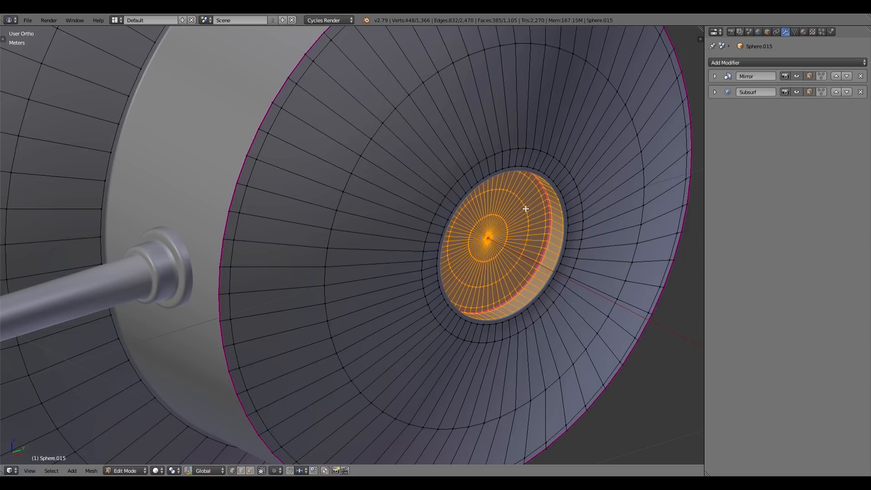
{"action": "key", "text": "x"}
{"action": "left_click", "coordinate": [523, 206]}
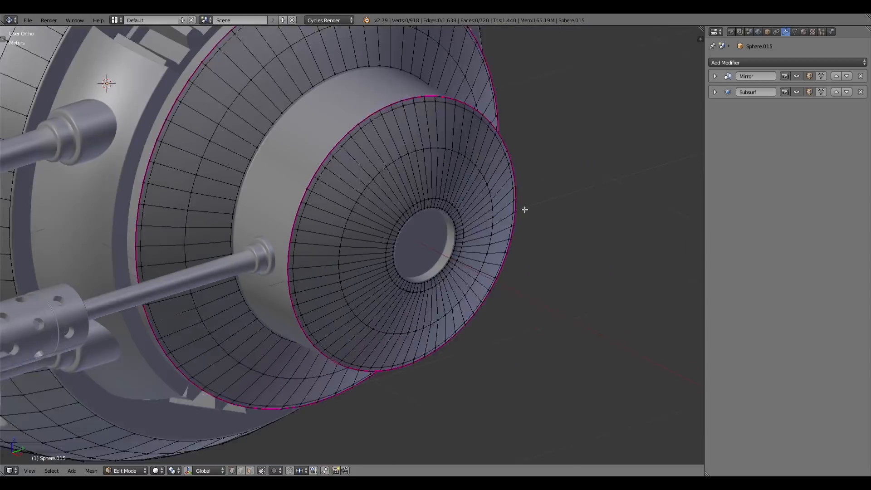
Examine the remaining shells of the copied body around the conical hub ring and end cap, in object and edit mode
{"action": "scroll", "coordinate": [360, 226], "scroll_direction": "down", "scroll_amount": 2}
{"action": "middle_click_drag", "start_coordinate": [321, 204], "coordinate": [432, 260], "text": "shift"}
{"action": "key", "text": "Tab"}
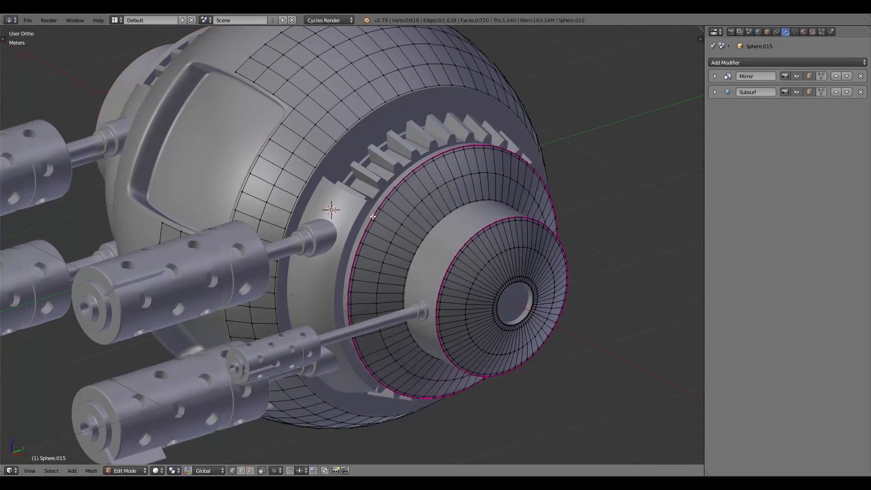
{"action": "middle_click_drag", "start_coordinate": [491, 238], "coordinate": [352, 259]}
{"action": "right_click", "coordinate": [242, 231]}
{"action": "key", "text": "Tab"}
{"action": "key", "text": "KP_3"}
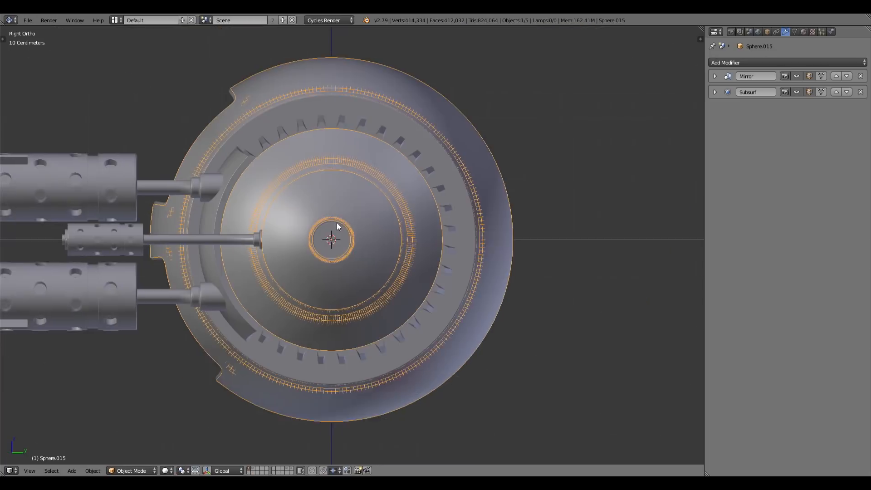
{"action": "middle_click_drag", "start_coordinate": [337, 222], "coordinate": [418, 244], "text": "shift"}
{"action": "scroll", "coordinate": [418, 244], "scroll_direction": "up", "scroll_amount": 3}
{"action": "key", "text": "Tab"}
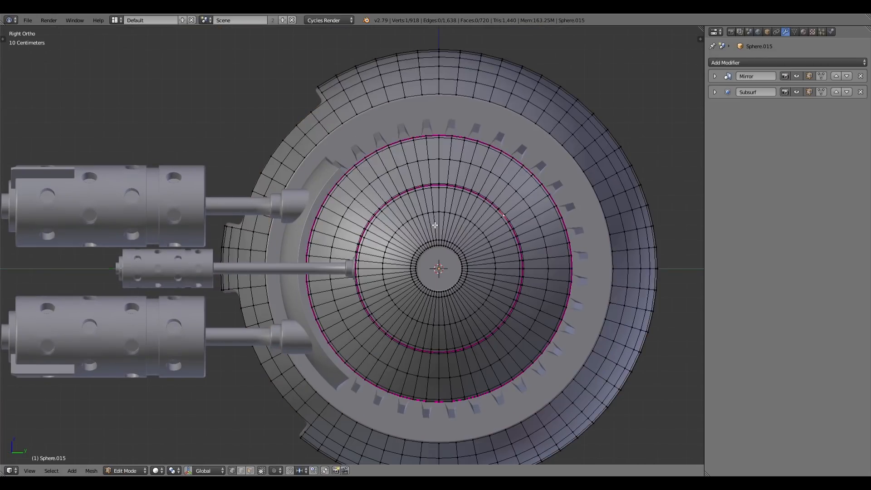
{"action": "scroll", "coordinate": [371, 204], "scroll_direction": "up", "scroll_amount": 2}
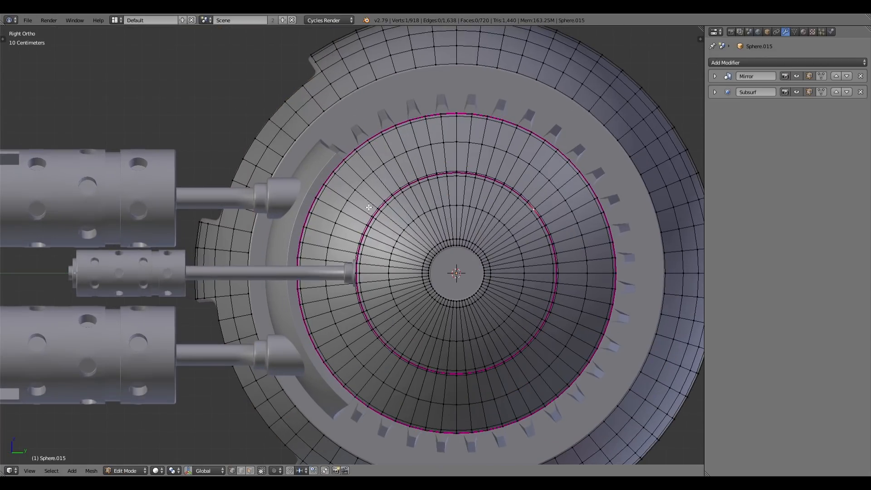
{"action": "middle_click_drag", "start_coordinate": [355, 209], "coordinate": [405, 230]}
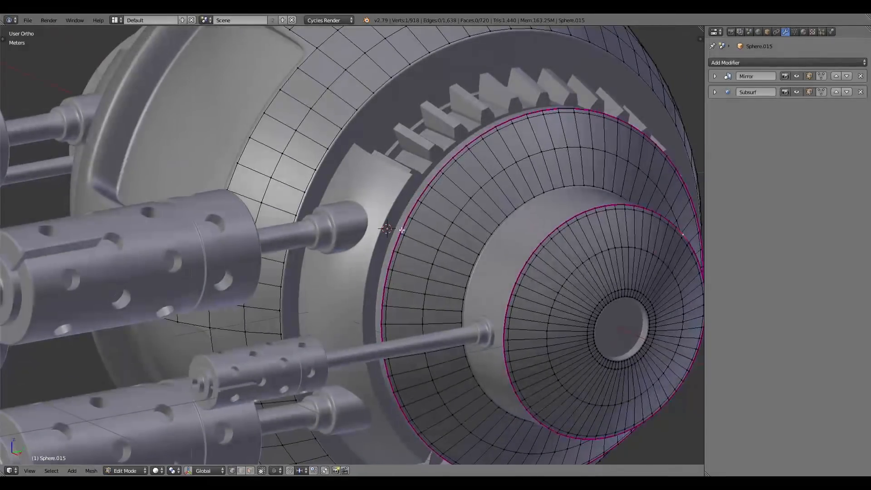
{"action": "scroll", "coordinate": [473, 237], "scroll_direction": "up", "scroll_amount": 1}
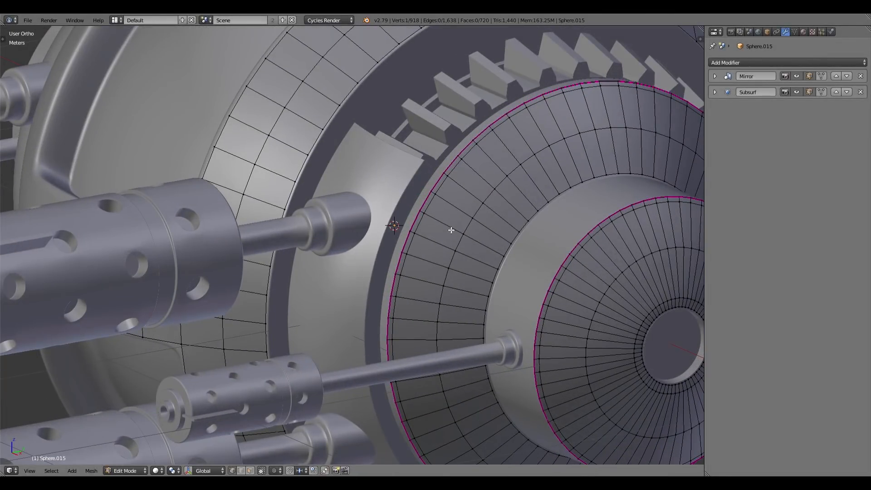
{"action": "middle_click_drag", "start_coordinate": [499, 234], "coordinate": [449, 122]}
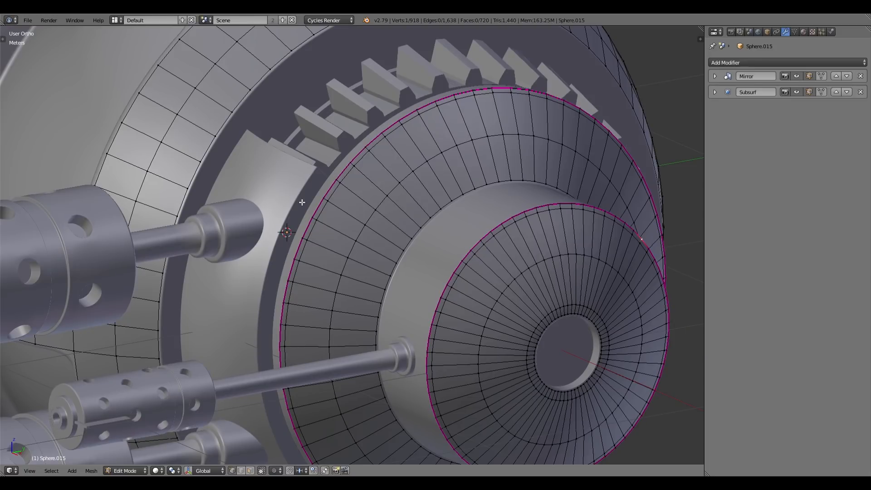
{"action": "scroll", "coordinate": [367, 217], "scroll_direction": "up", "scroll_amount": 1}
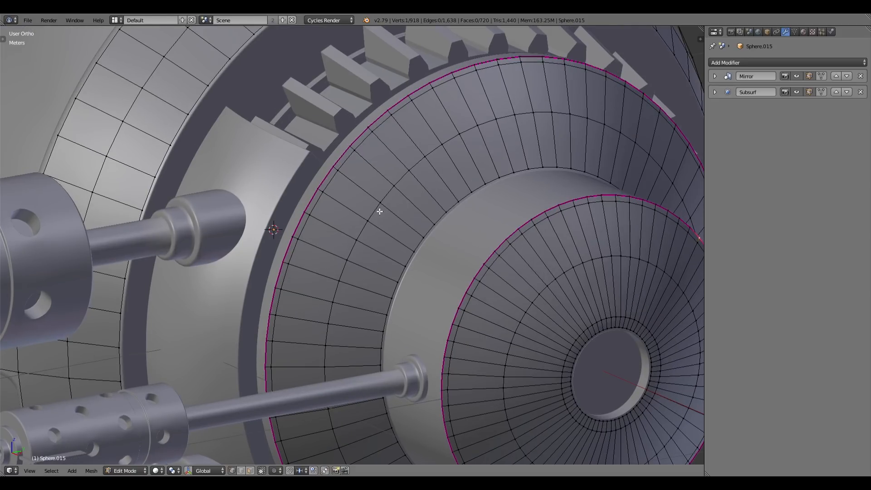
Separate the linked conical ring around the hub into its own object in side view
{"action": "key", "text": "KP_3"}
{"action": "scroll", "coordinate": [436, 182], "scroll_direction": "down", "scroll_amount": 3}
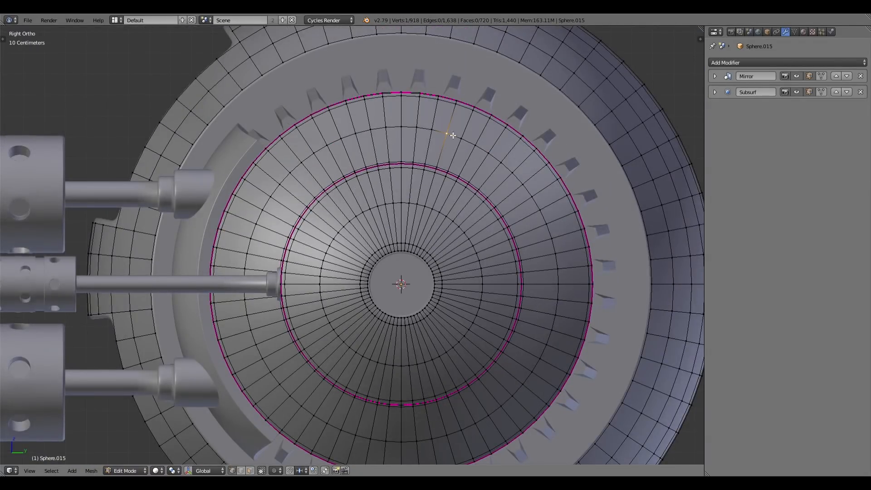
{"action": "key", "text": "l"}
{"action": "key", "text": "p"}
{"action": "left_click", "coordinate": [490, 148]}
{"action": "key", "text": "Tab"}
Select the separated conical ring, check its mesh, move it to layer 3 and show only that layer
{"action": "right_click", "coordinate": [500, 179]}
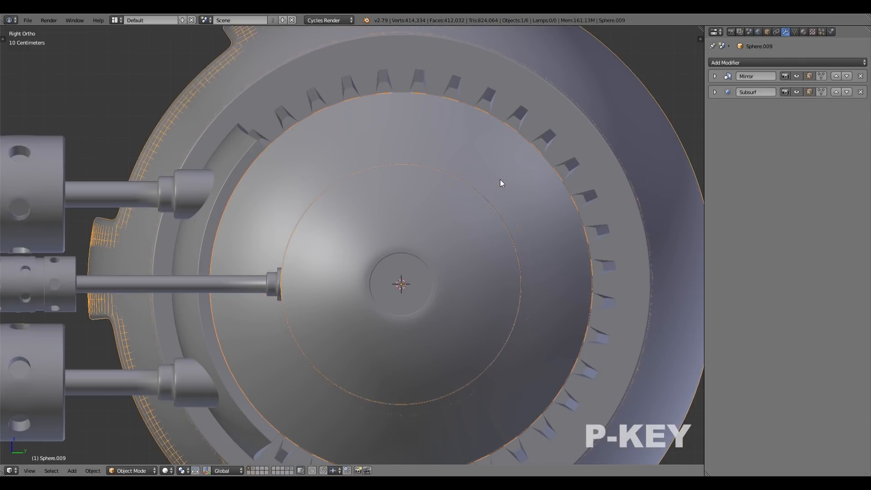
{"action": "right_click", "coordinate": [521, 173]}
{"action": "right_click", "coordinate": [519, 174]}
{"action": "key", "text": "Tab"}
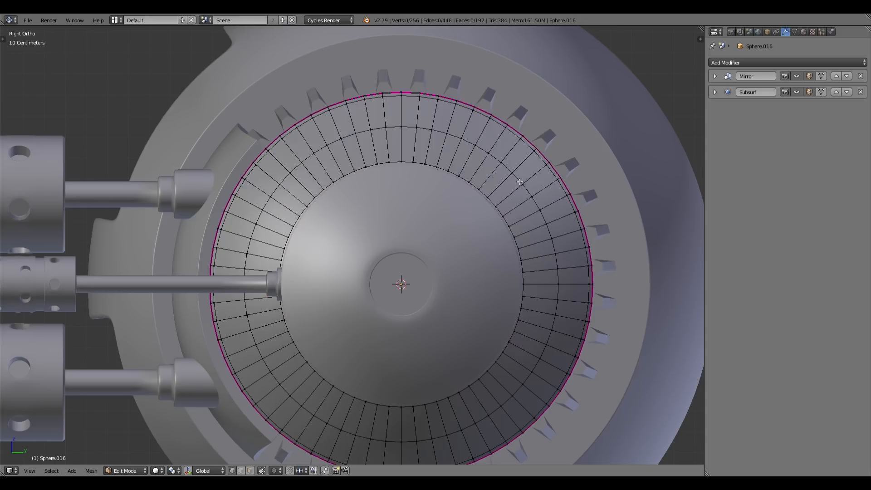
{"action": "key", "text": "Tab"}
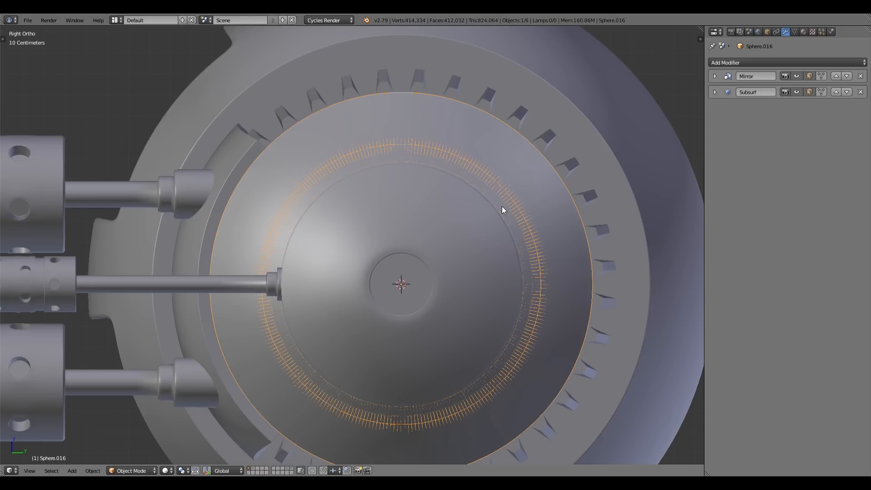
{"action": "key", "text": "m"}
{"action": "key", "text": "3"}
{"action": "key", "text": "3"}
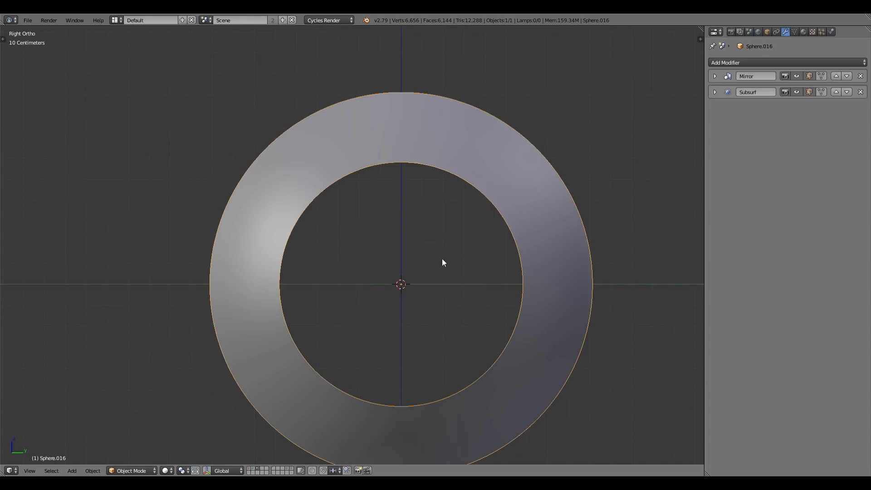
Divide the conical ring into eight equal segments by applying Edge Split along radial edges spaced 45° apart
{"action": "key", "text": "Tab"}
{"action": "middle_click_drag", "start_coordinate": [453, 288], "coordinate": [452, 248], "text": "shift"}
{"action": "scroll", "coordinate": [452, 248], "scroll_direction": "down", "scroll_amount": 1}
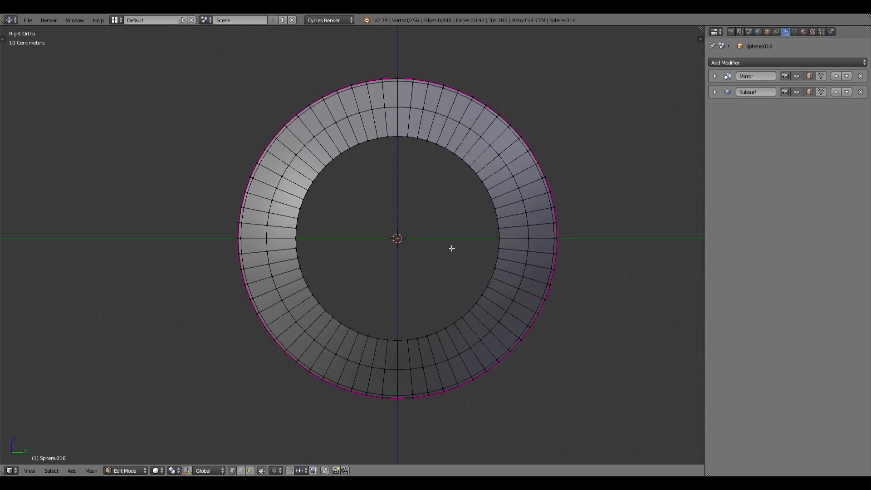
{"action": "right_click", "coordinate": [399, 131], "text": "alt"}
{"action": "right_click", "coordinate": [401, 365], "text": "alt+shift"}
{"action": "right_click", "coordinate": [546, 246], "text": "alt+shift"}
{"action": "right_click", "coordinate": [279, 248], "text": "alt+shift"}
{"action": "right_click", "coordinate": [314, 158], "text": "alt+shift"}
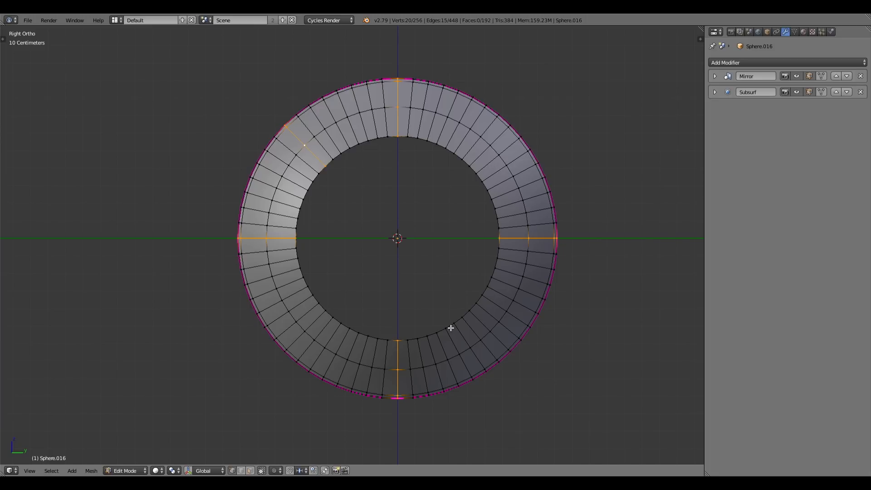
{"action": "right_click", "coordinate": [479, 325], "text": "alt+shift"}
{"action": "right_click", "coordinate": [325, 323], "text": "alt+shift"}
{"action": "right_click", "coordinate": [486, 155], "text": "alt+shift"}
{"action": "key", "text": "space"}
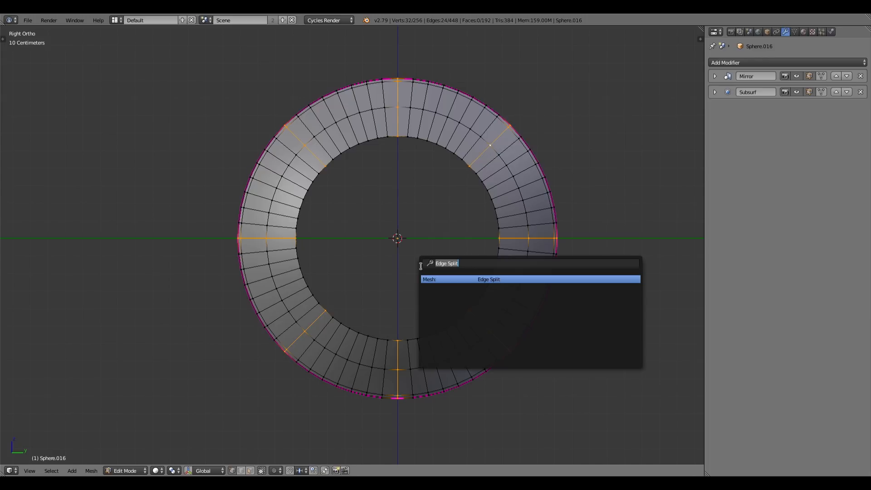
{"action": "left_click", "coordinate": [506, 280]}
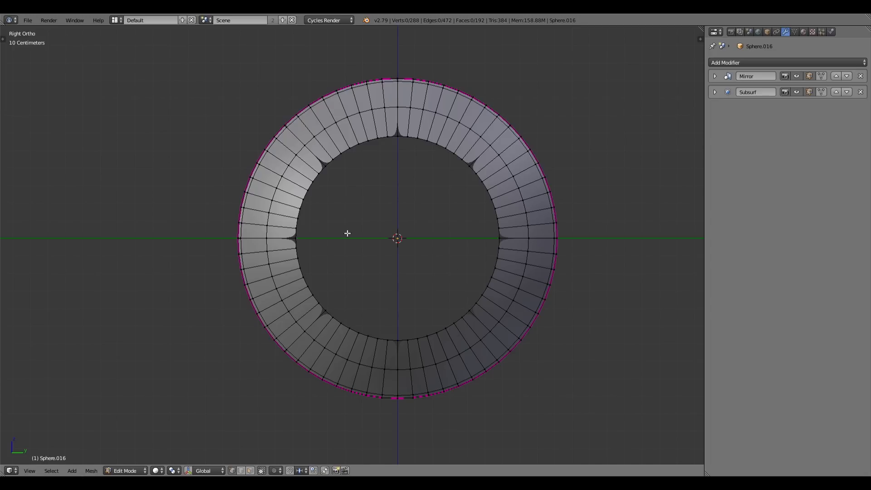
Inspect the gaps between the ring segments and turn off the Subsurf modifier's display in Edit Mode
{"action": "scroll", "coordinate": [402, 188], "scroll_direction": "up", "scroll_amount": 2}
{"action": "middle_click_drag", "start_coordinate": [370, 201], "coordinate": [394, 219]}
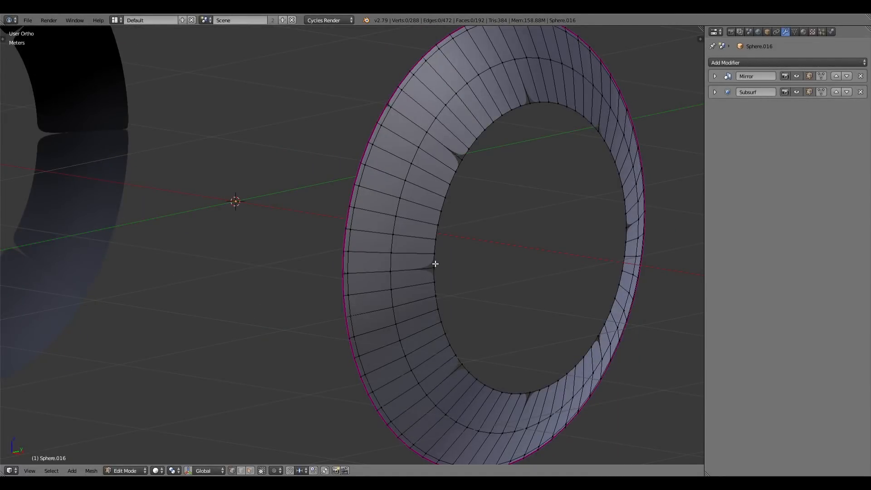
{"action": "left_click", "coordinate": [715, 92]}
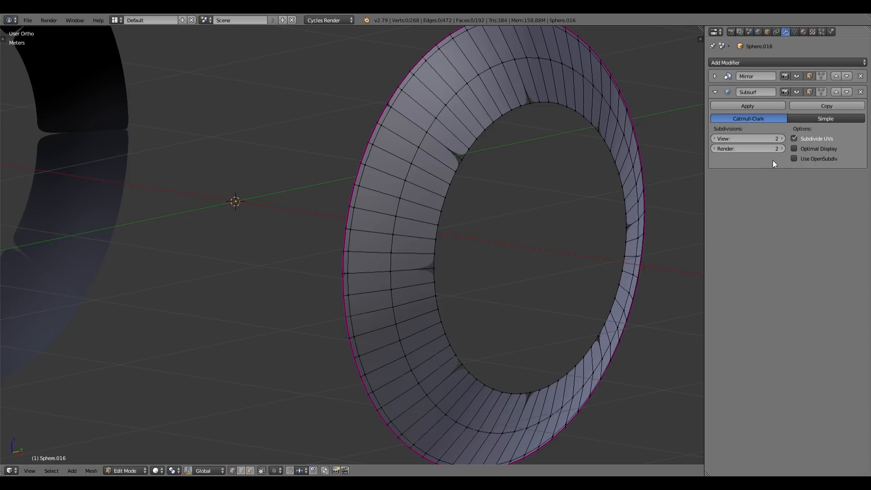
{"action": "scroll", "coordinate": [538, 247], "scroll_direction": "up", "scroll_amount": 1}
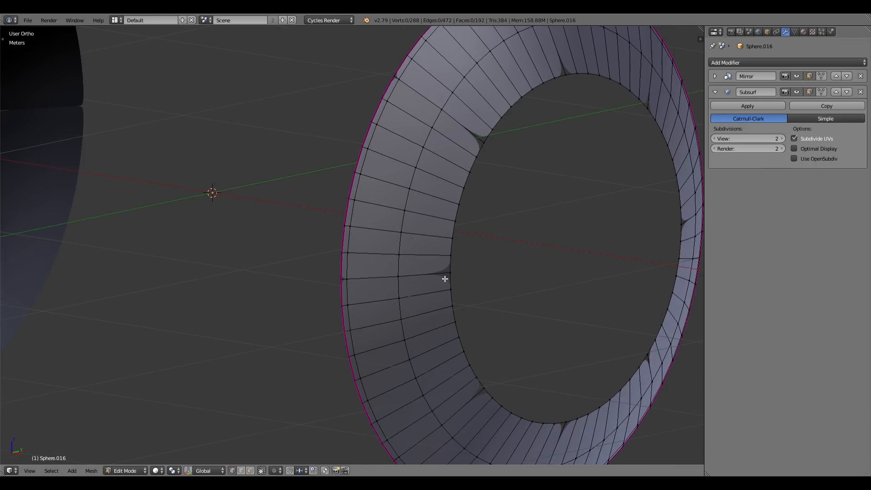
{"action": "mouse_move", "coordinate": [474, 274]}
{"action": "middle_mouse_down"}
{"action": "mouse_move", "coordinate": [521, 255]}
{"action": "mouse_move", "coordinate": [463, 260]}
{"action": "middle_mouse_up"}
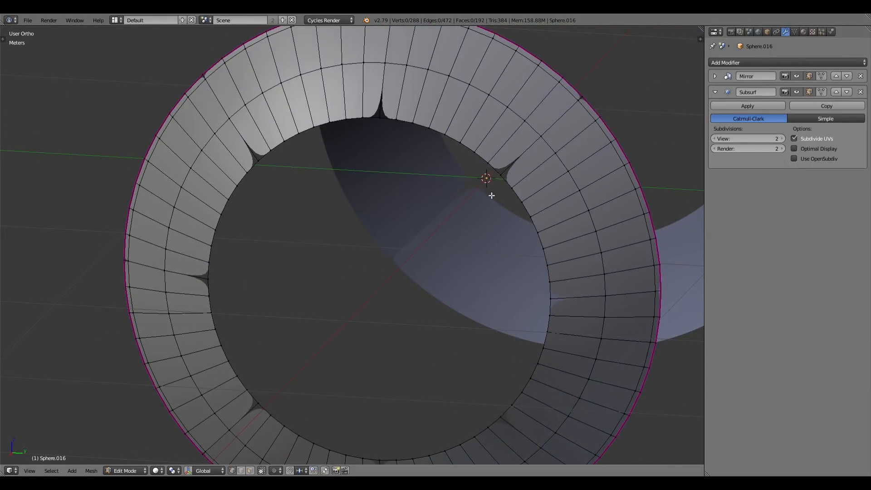
{"action": "left_click", "coordinate": [810, 90]}
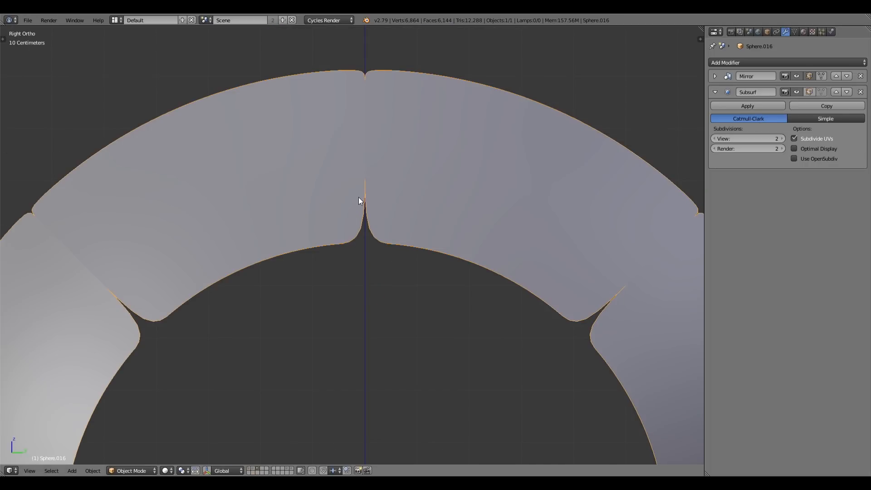
Add a Solidify modifier to the ring segments and place it first in the stack, above Mirror and Subsurf
{"action": "left_click", "coordinate": [740, 63]}
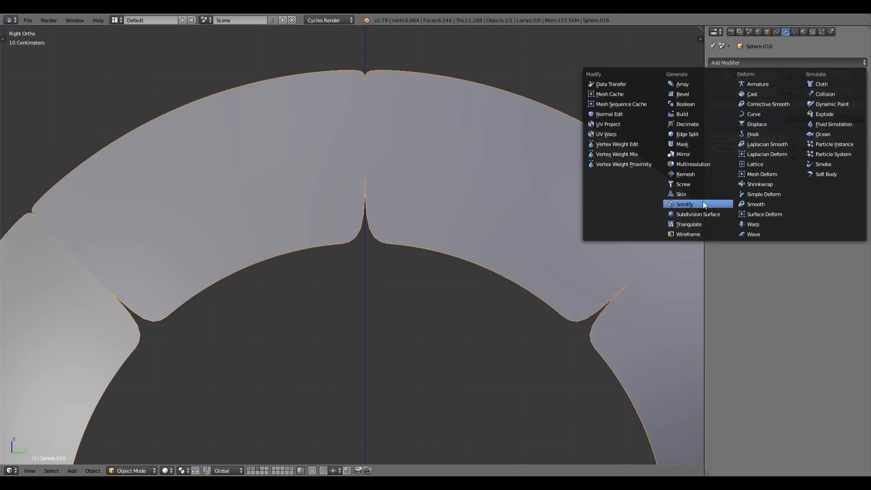
{"action": "left_click", "coordinate": [644, 202]}
{"action": "middle_click_drag", "start_coordinate": [355, 200], "coordinate": [394, 216]}
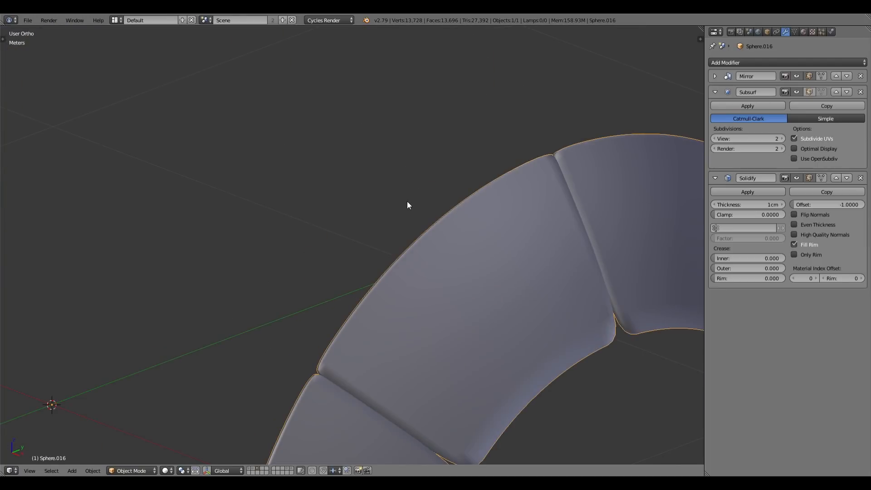
{"action": "scroll", "coordinate": [404, 204], "scroll_direction": "down", "scroll_amount": 3}
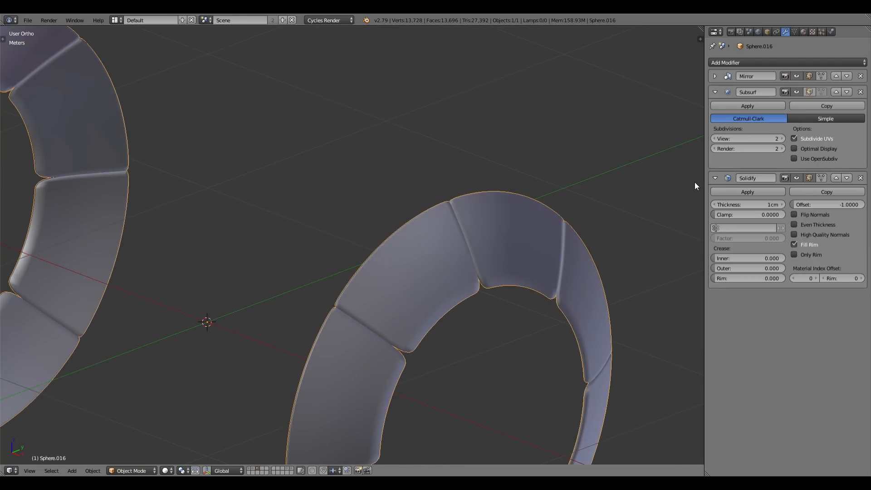
{"action": "left_click", "coordinate": [836, 178]}
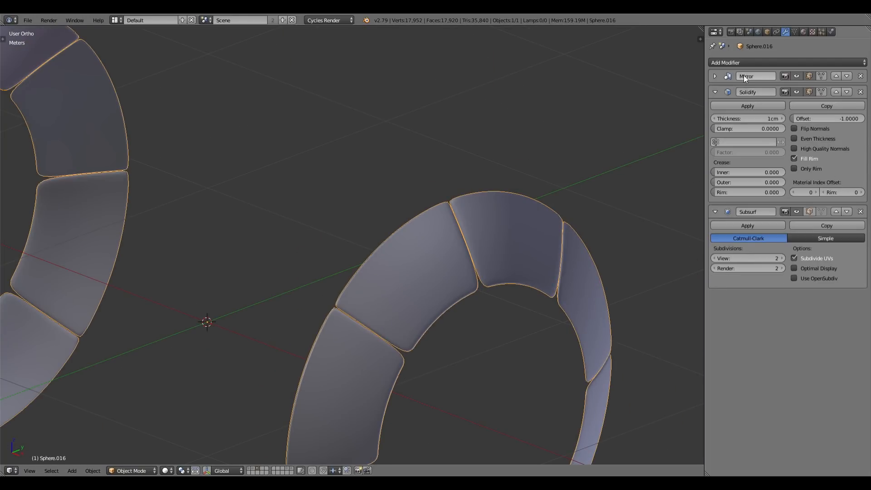
{"action": "left_click", "coordinate": [836, 92]}
{"action": "middle_click_drag", "start_coordinate": [494, 295], "coordinate": [417, 172], "text": "shift"}
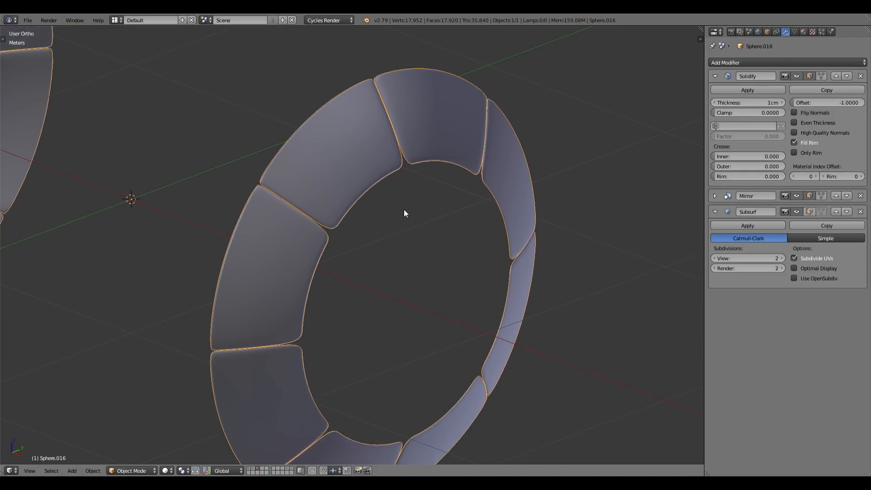
{"action": "scroll", "coordinate": [402, 211], "scroll_direction": "up", "scroll_amount": 3}
{"action": "middle_click_drag", "start_coordinate": [348, 241], "coordinate": [305, 243]}
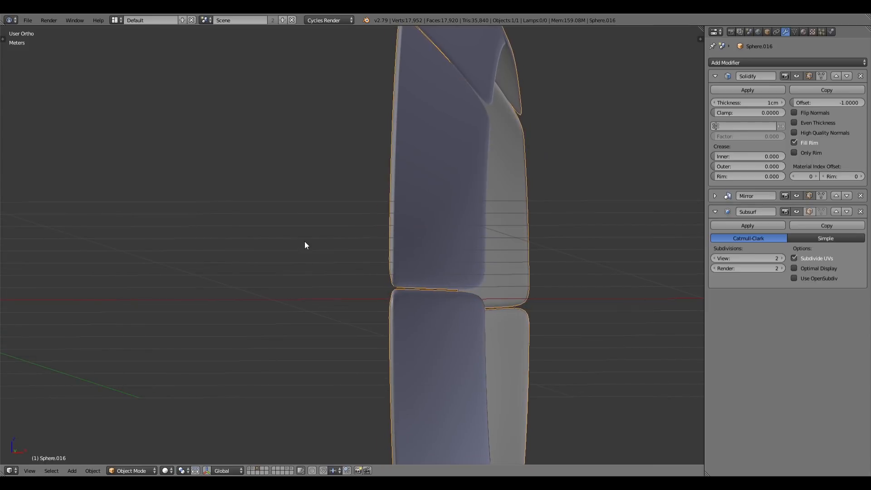
Enable Even Thickness and High Quality Normals in the Solidify modifier and set its Inner, Outer and Rim creases to 1.000
{"action": "left_click", "coordinate": [794, 123]}
{"action": "left_click", "coordinate": [794, 132]}
{"action": "left_click_drag", "start_coordinate": [753, 158], "coordinate": [787, 168]}
{"action": "left_click_drag", "start_coordinate": [719, 180], "coordinate": [782, 177]}
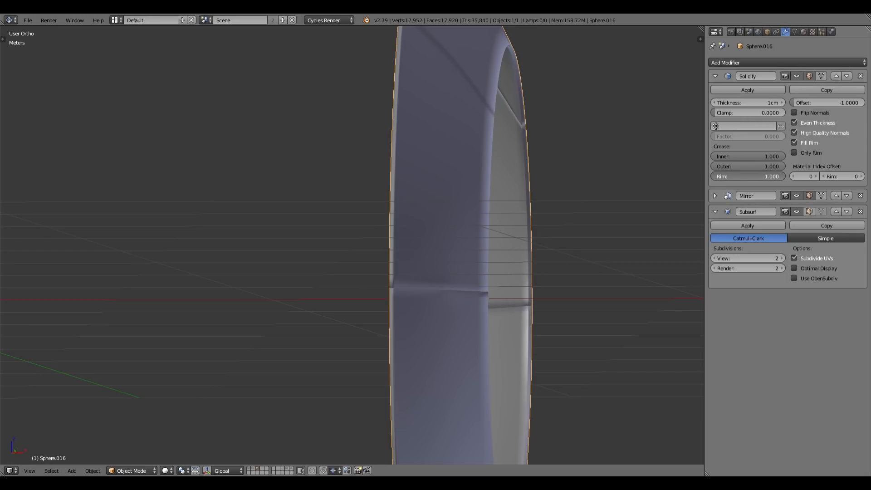
{"action": "middle_click_drag", "start_coordinate": [495, 180], "coordinate": [445, 218]}
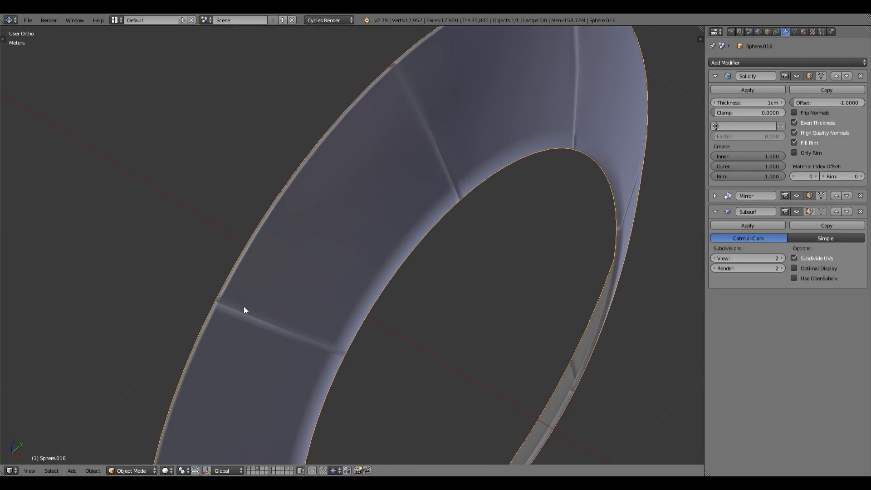
{"action": "middle_click_drag", "start_coordinate": [460, 267], "coordinate": [466, 247]}
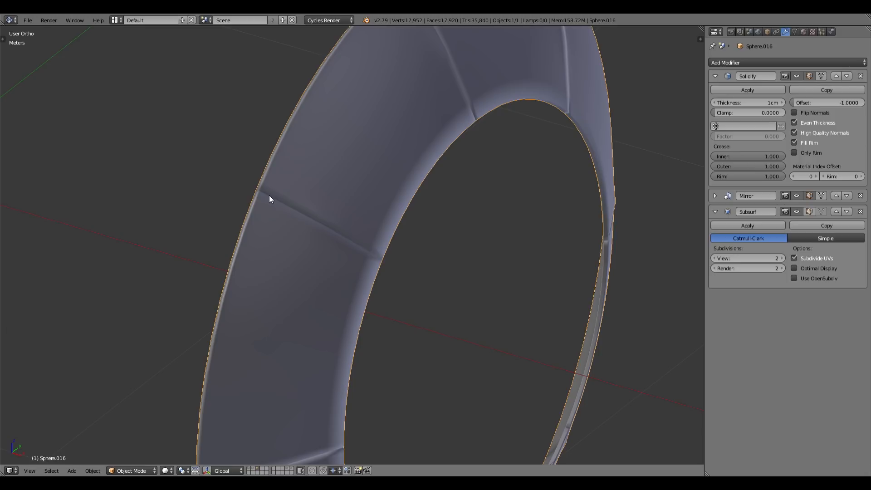
Add an Edge Split modifier and reorder the stack to Solidify, Edge Split, Subsurf, Mirror
{"action": "left_click", "coordinate": [747, 61]}
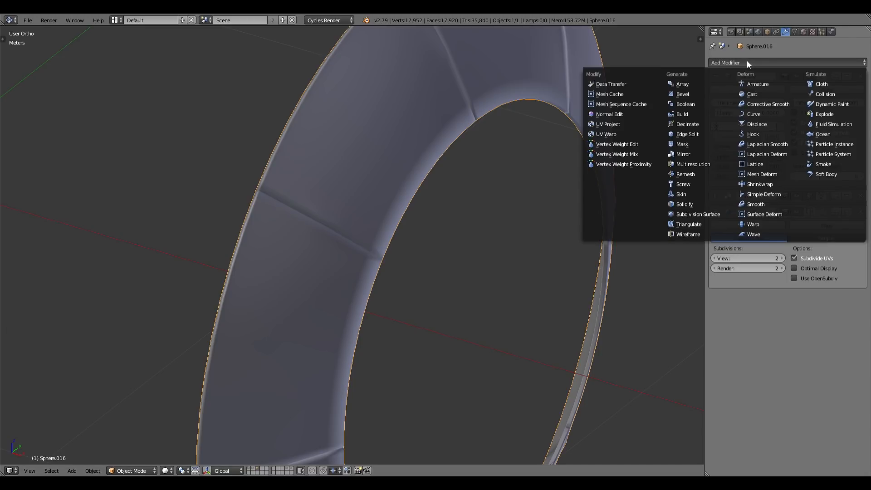
{"action": "left_click", "coordinate": [710, 134]}
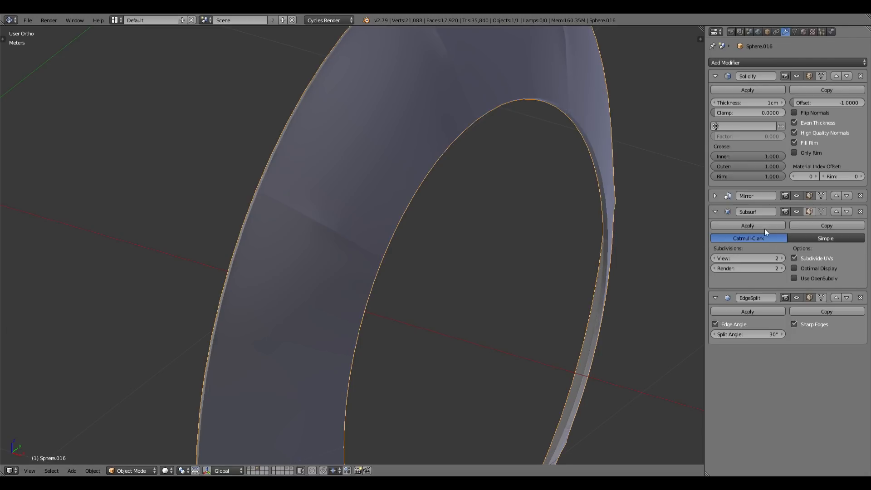
{"action": "left_click", "coordinate": [836, 211]}
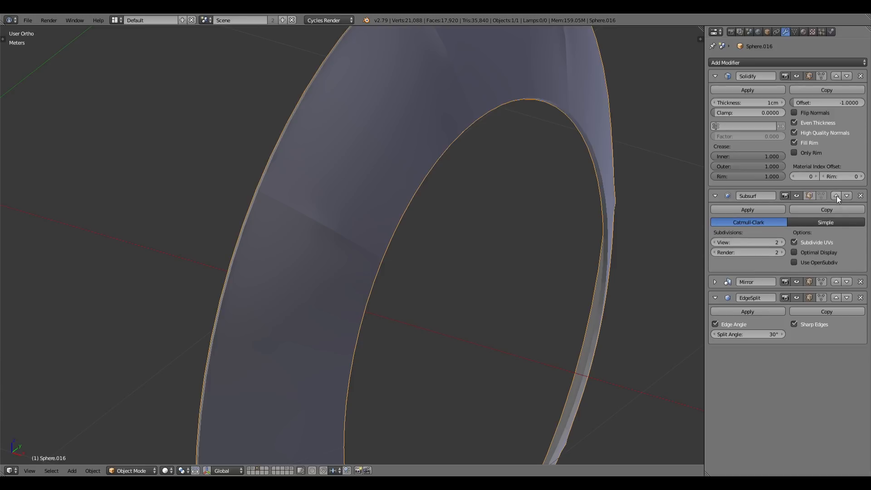
{"action": "left_click", "coordinate": [836, 298]}
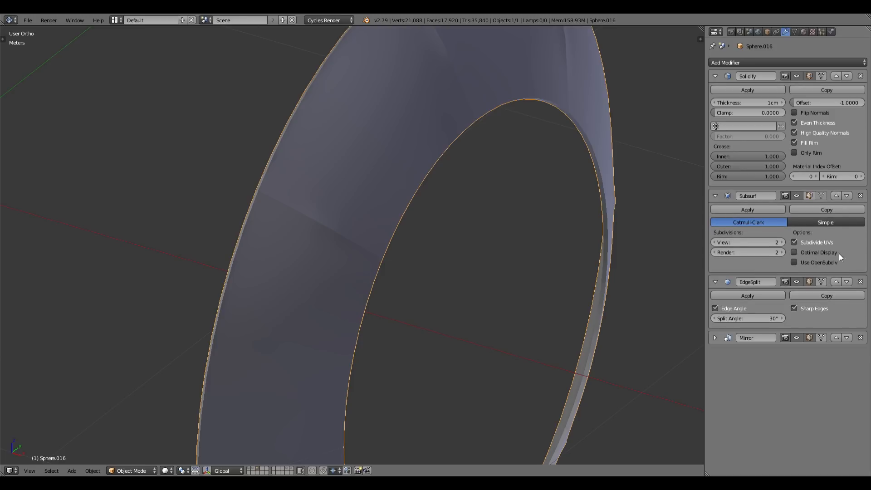
{"action": "left_click", "coordinate": [837, 282]}
{"action": "mouse_move", "coordinate": [327, 191]}
{"action": "middle_mouse_down"}
{"action": "mouse_move", "coordinate": [355, 189]}
{"action": "mouse_move", "coordinate": [356, 201]}
{"action": "mouse_move", "coordinate": [295, 208]}
{"action": "mouse_move", "coordinate": [200, 180]}
{"action": "mouse_move", "coordinate": [376, 181]}
{"action": "middle_mouse_up"}
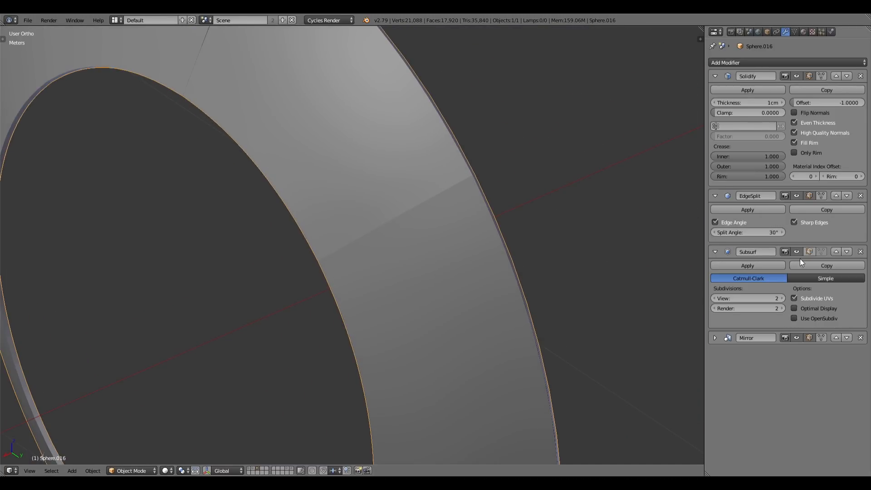
{"action": "middle_click_drag", "start_coordinate": [243, 212], "coordinate": [311, 186]}
Turn off Edge Split's display in Edit Mode and add a loop cut tight beside the ring's top radial seam in right view
{"action": "key", "text": "KP_1"}
{"action": "key", "text": "KP_3"}
{"action": "scroll", "coordinate": [344, 173], "scroll_direction": "down", "scroll_amount": 4}
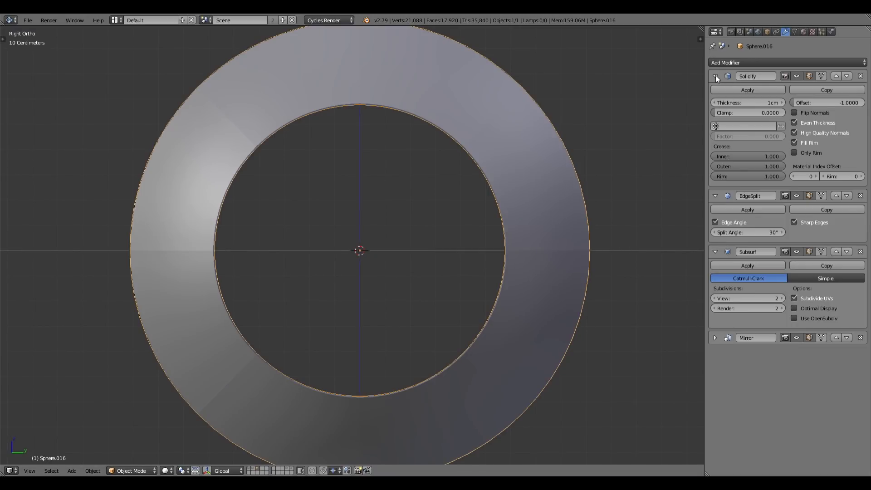
{"action": "left_click", "coordinate": [715, 76]}
{"action": "left_click", "coordinate": [715, 76]}
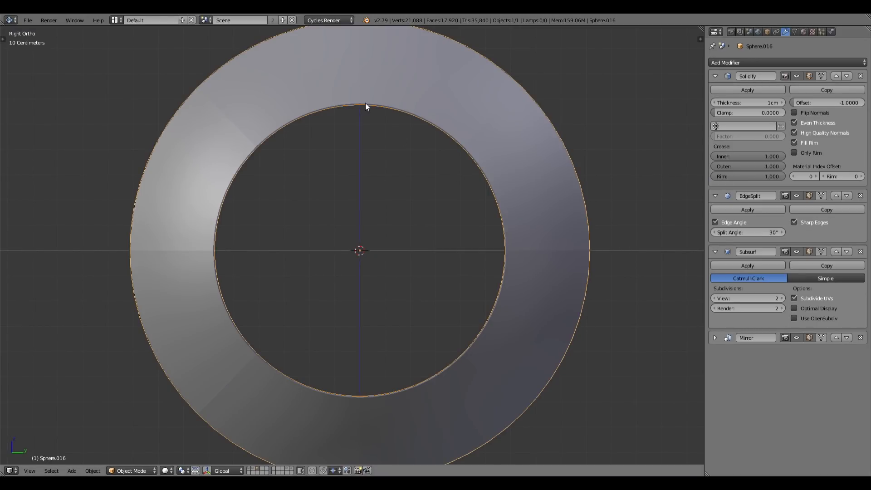
{"action": "key", "text": "Tab"}
{"action": "middle_click_drag", "start_coordinate": [376, 121], "coordinate": [444, 153], "text": "shift"}
{"action": "left_click", "coordinate": [809, 196]}
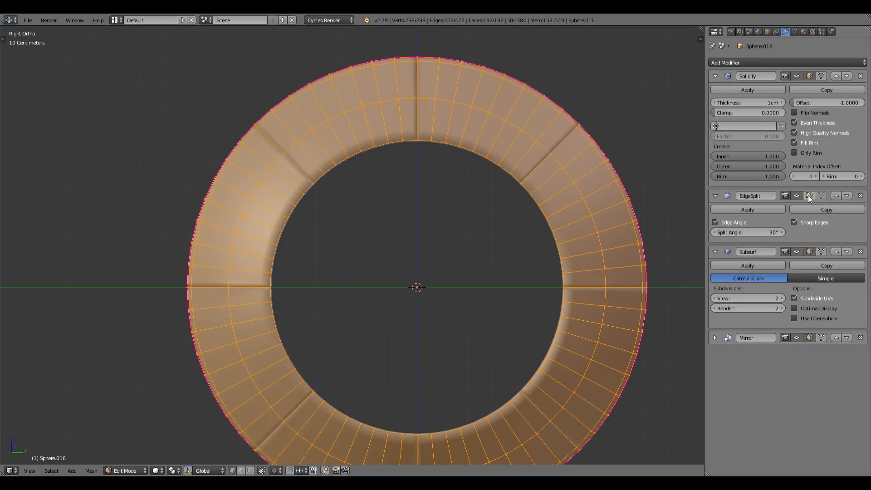
{"action": "scroll", "coordinate": [399, 137], "scroll_direction": "up", "scroll_amount": 2}
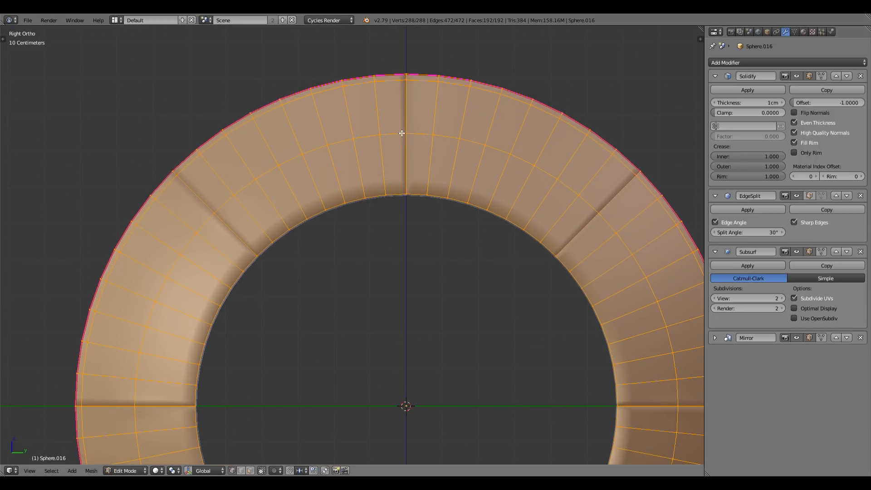
{"action": "key", "text": "ctrl+r"}
{"action": "left_click", "coordinate": [396, 135]}
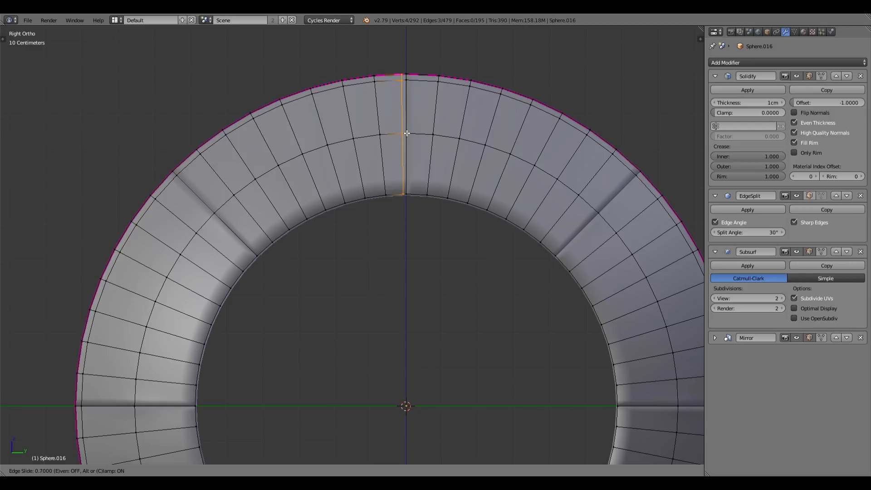
{"action": "left_click", "coordinate": [407, 133]}
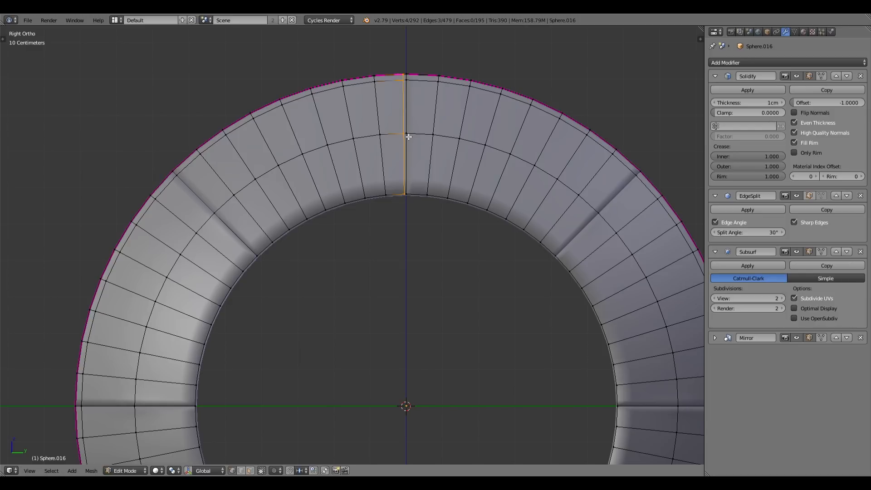
Select the narrow strip of faces beside the ring's top seam and delete these faces
{"action": "key", "text": "ctrl+Tab"}
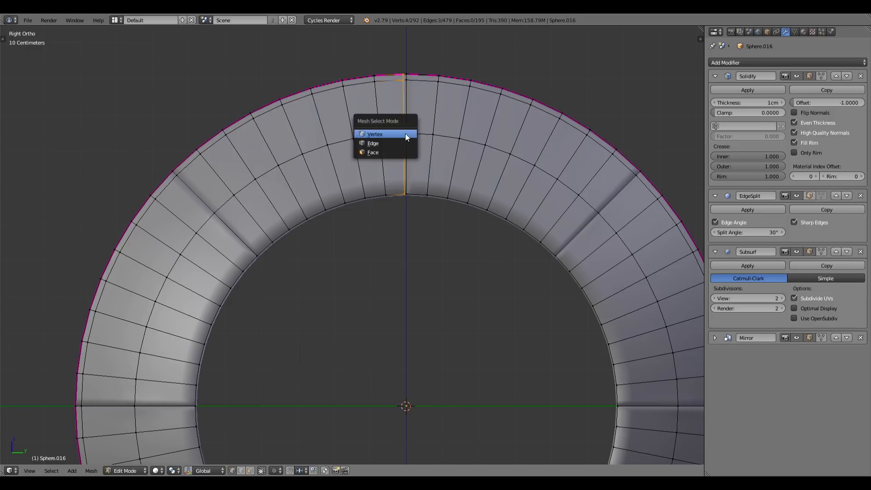
{"action": "left_click", "coordinate": [403, 152]}
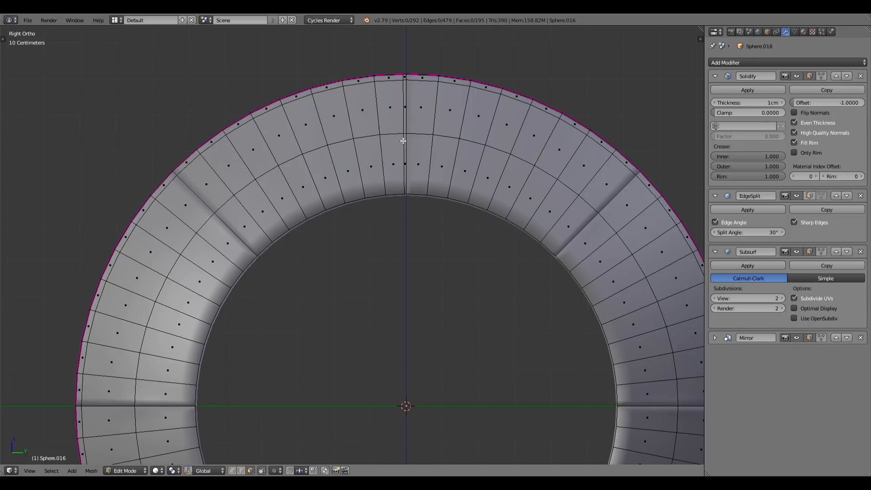
{"action": "right_click", "coordinate": [410, 112]}
{"action": "right_click", "coordinate": [409, 111]}
{"action": "right_click", "coordinate": [409, 162], "text": "shift"}
{"action": "key", "text": "x"}
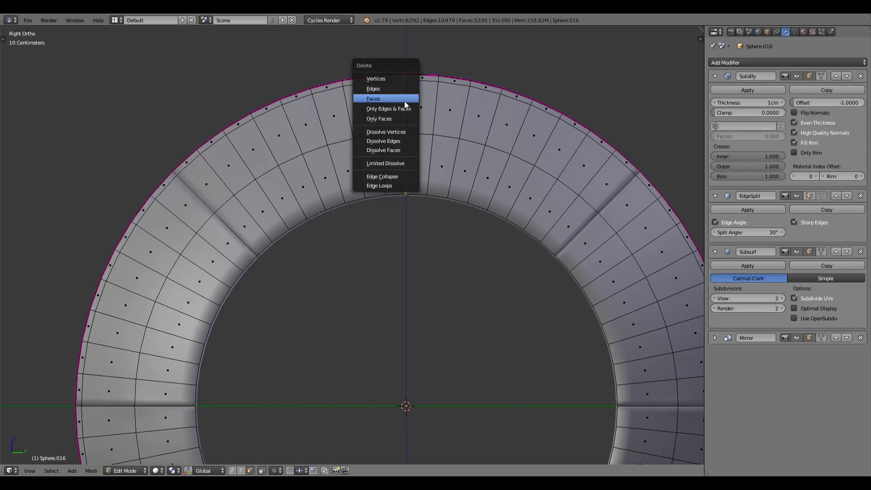
{"action": "left_click", "coordinate": [404, 102]}
Inspect the gap at the ring's top seam in Object Mode from several angles
{"action": "key", "text": "Tab"}
{"action": "middle_click_drag", "start_coordinate": [425, 171], "coordinate": [389, 184]}
{"action": "scroll", "coordinate": [348, 169], "scroll_direction": "up", "scroll_amount": 3}
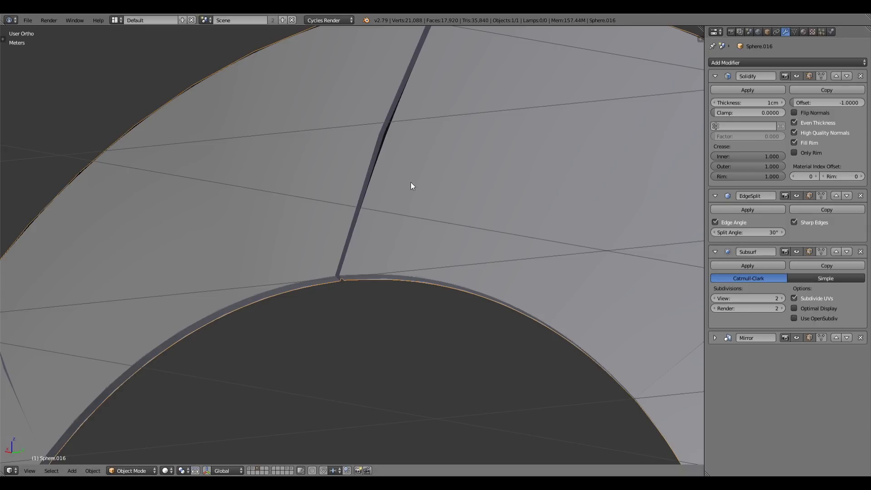
{"action": "middle_click_drag", "start_coordinate": [380, 133], "coordinate": [388, 167]}
{"action": "scroll", "coordinate": [389, 167], "scroll_direction": "down", "scroll_amount": 2}
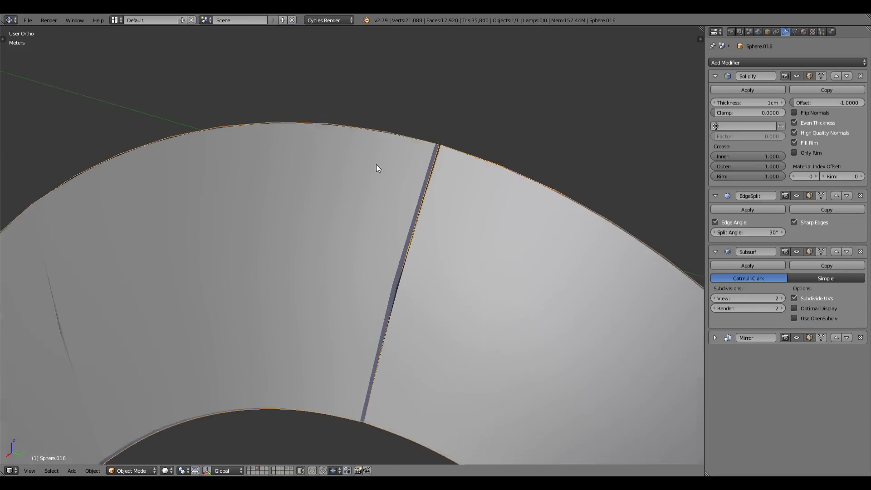
{"action": "scroll", "coordinate": [377, 164], "scroll_direction": "down", "scroll_amount": 2}
{"action": "middle_click_drag", "start_coordinate": [366, 223], "coordinate": [421, 152]}
Add a loop cut tight beside each of the seven remaining radial seams of the ring
{"action": "key", "text": "Tab"}
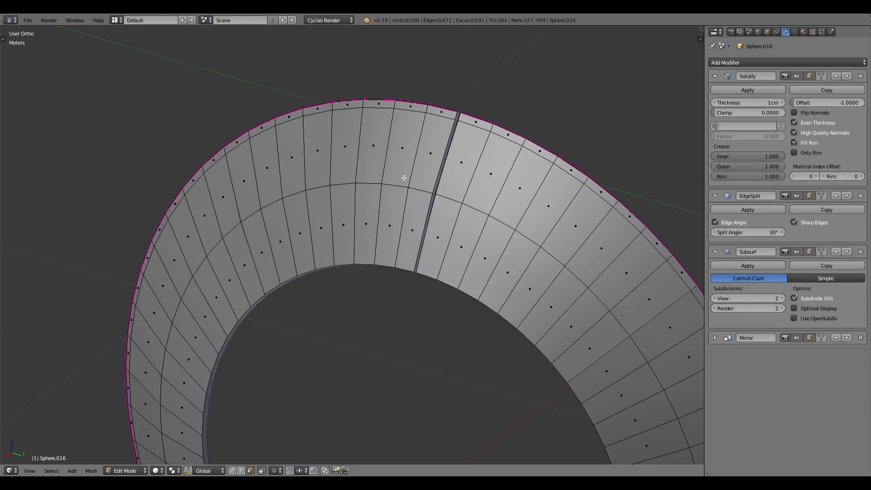
{"action": "key", "text": "ctrl+Tab"}
{"action": "left_click", "coordinate": [379, 173]}
{"action": "key", "text": "KP_1"}
{"action": "key", "text": "KP_3"}
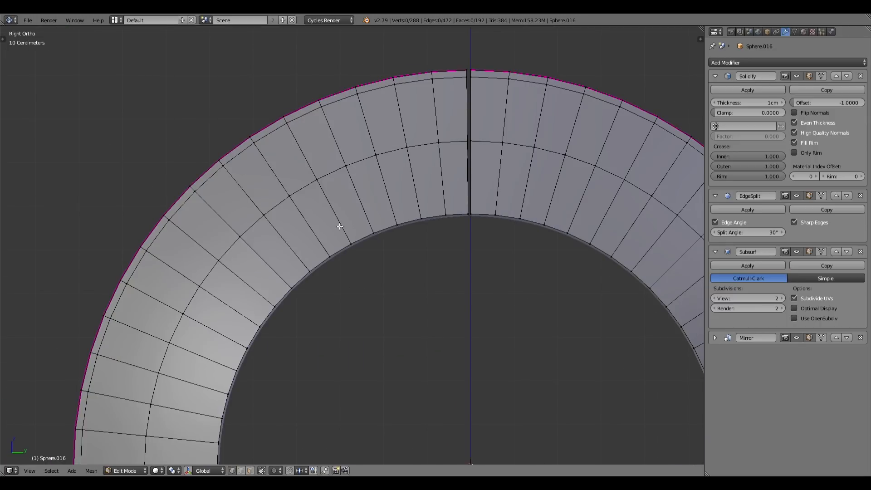
{"action": "scroll", "coordinate": [317, 227], "scroll_direction": "down", "scroll_amount": 2}
{"action": "middle_click_drag", "start_coordinate": [300, 454], "coordinate": [136, 313], "text": "shift"}
{"action": "key", "text": "ctrl+r"}
{"action": "left_click", "coordinate": [136, 313]}
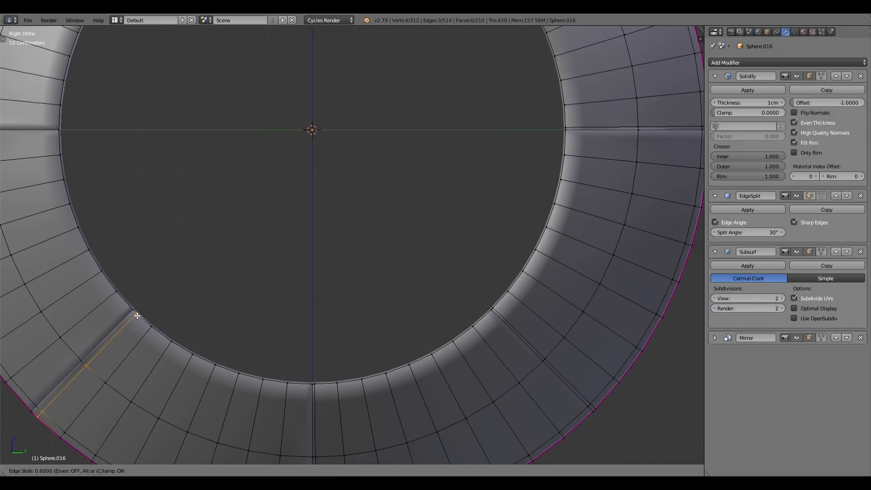
{"action": "left_click", "coordinate": [136, 315]}
{"action": "middle_click_drag", "start_coordinate": [136, 234], "coordinate": [426, 370], "text": "shift"}
{"action": "key", "text": "ctrl+r"}
{"action": "left_click", "coordinate": [347, 279]}
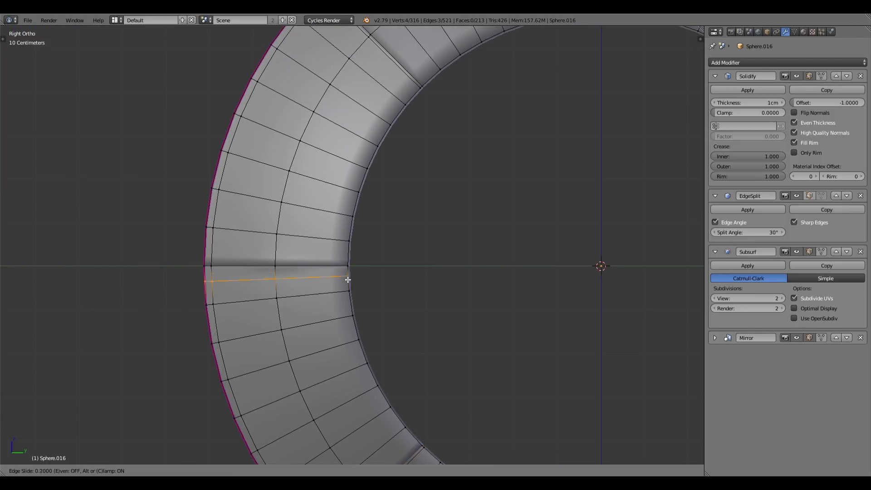
{"action": "left_click", "coordinate": [343, 273]}
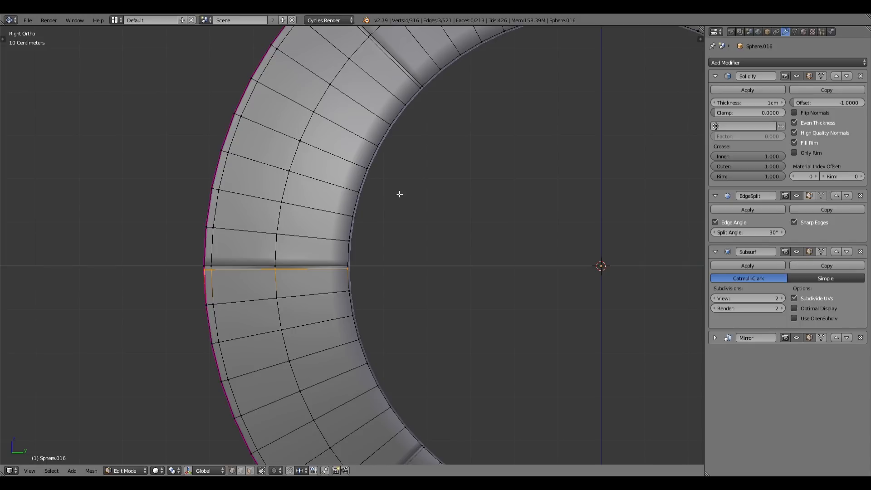
Select the short edges across the narrow strip at each remaining seam as an edge ring and delete them to open the gaps
{"action": "key", "text": "ctrl+Tab"}
{"action": "left_click", "coordinate": [376, 197]}
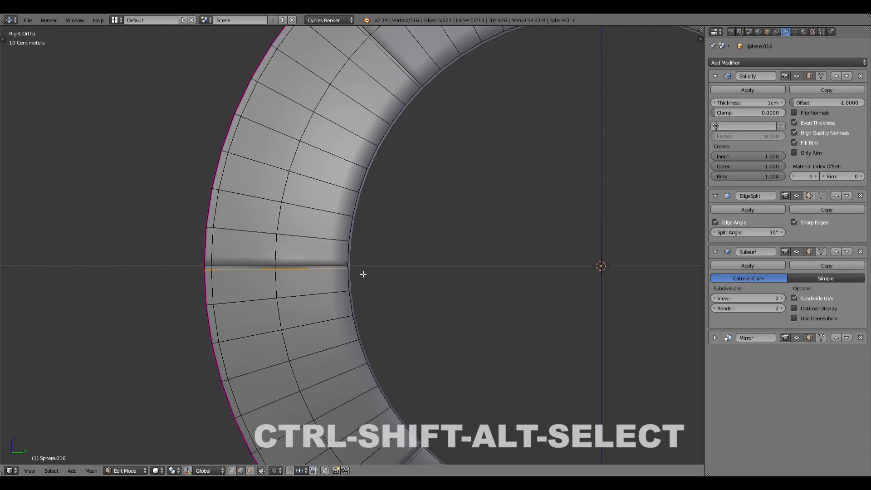
{"action": "right_click", "coordinate": [352, 270], "text": "alt+shift"}
{"action": "right_click", "coordinate": [351, 270]}
{"action": "right_click", "coordinate": [351, 270], "text": "ctrl+alt+shift"}
{"action": "key", "text": "x"}
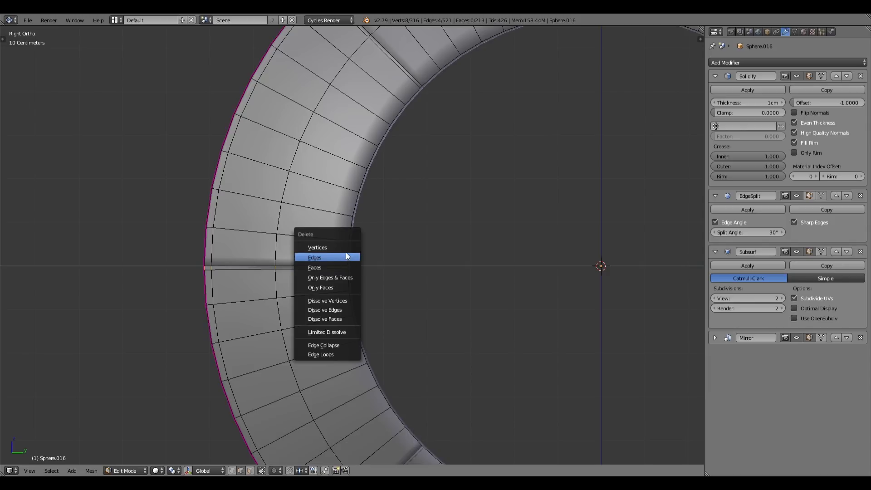
{"action": "left_click", "coordinate": [347, 256]}
{"action": "scroll", "coordinate": [430, 212], "scroll_direction": "up", "scroll_amount": 5, "text": "shift"}
{"action": "right_click", "coordinate": [364, 236]}
{"action": "key", "text": "x"}
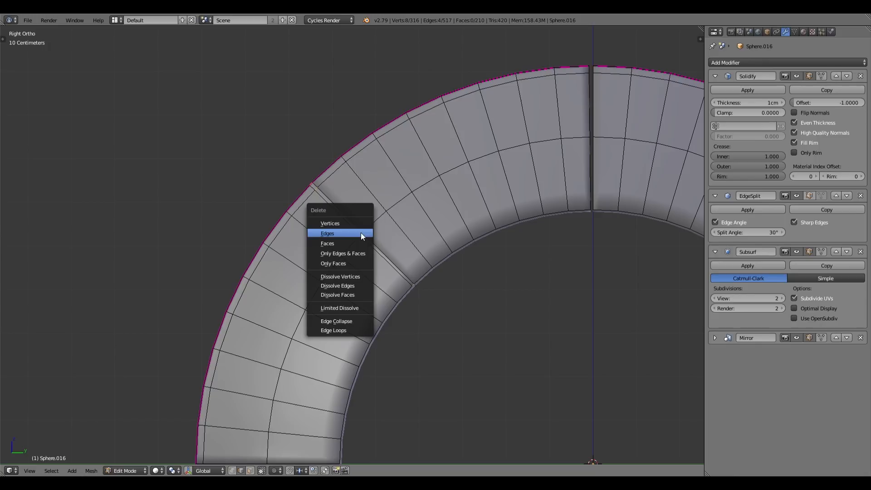
{"action": "left_click", "coordinate": [358, 233]}
{"action": "middle_click_drag", "start_coordinate": [532, 373], "coordinate": [134, 339], "text": "shift"}
Check the gapped ring segments in Object Mode and move the ring to layer 2
{"action": "key", "text": "Tab"}
{"action": "scroll", "coordinate": [486, 178], "scroll_direction": "down", "scroll_amount": 5}
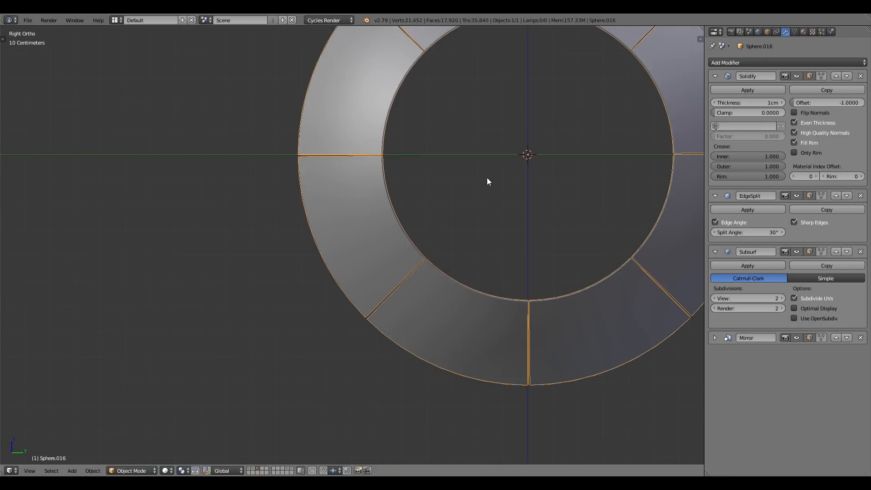
{"action": "middle_click_drag", "start_coordinate": [461, 230], "coordinate": [532, 221]}
{"action": "key", "text": "m"}
{"action": "key", "text": "2"}
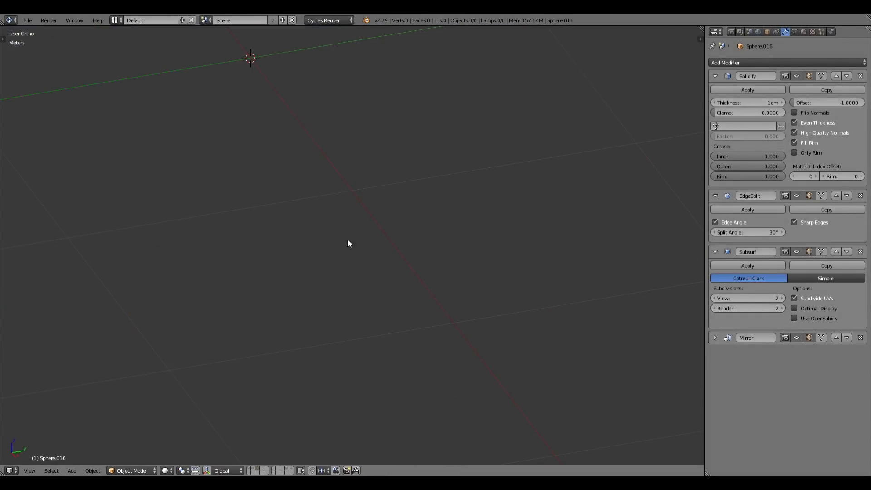
Compare Solidify offsets of 1 and 0 on the conical ring alongside the other parts, keeping 0
{"action": "key", "text": "2"}
{"action": "middle_click_drag", "start_coordinate": [268, 193], "coordinate": [352, 189]}
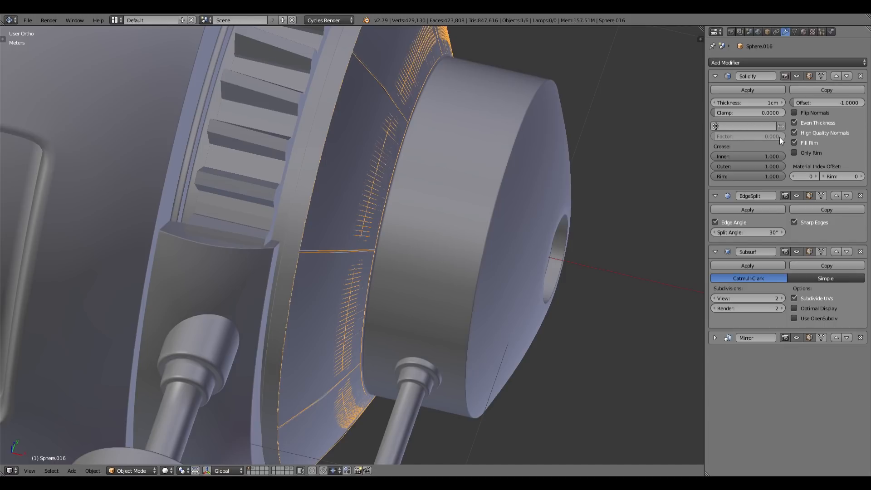
{"action": "left_click", "coordinate": [836, 102]}
{"action": "type", "text": "1"}
{"action": "key", "text": "Return"}
{"action": "middle_click_drag", "start_coordinate": [350, 169], "coordinate": [384, 180]}
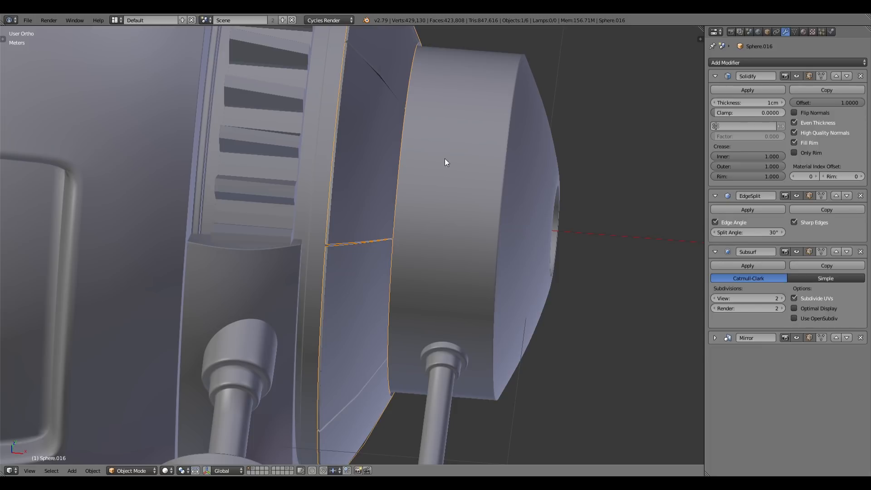
{"action": "middle_click_drag", "start_coordinate": [433, 148], "coordinate": [399, 157]}
{"action": "left_click", "coordinate": [848, 103]}
{"action": "type", "text": "0"}
{"action": "key", "text": "Return"}
{"action": "middle_click_drag", "start_coordinate": [381, 136], "coordinate": [331, 131]}
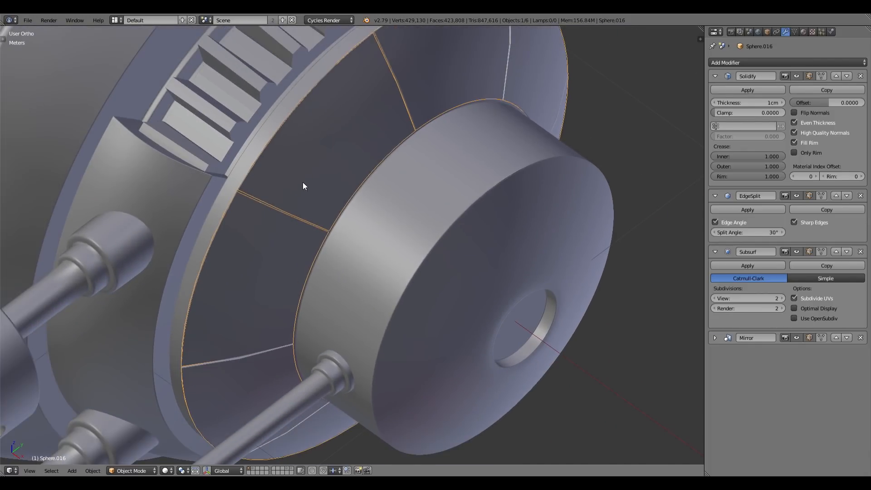
Set the ring's Solidify thickness to 2 cm and check the fit around the hub on both sides
{"action": "middle_click_drag", "start_coordinate": [303, 185], "coordinate": [339, 169]}
{"action": "left_click", "coordinate": [755, 103]}
{"action": "type", "text": "2"}
{"action": "key", "text": "Return"}
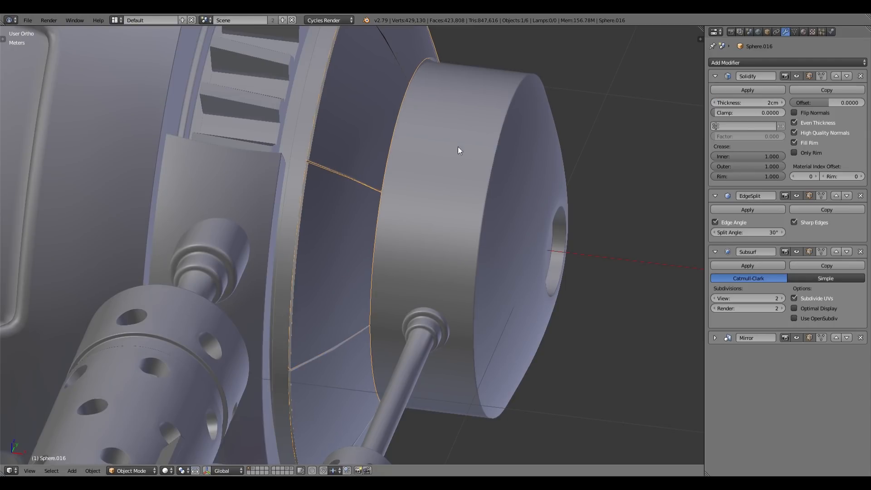
{"action": "middle_click_drag", "start_coordinate": [369, 175], "coordinate": [275, 158]}
{"action": "scroll", "coordinate": [311, 159], "scroll_direction": "down", "scroll_amount": 3}
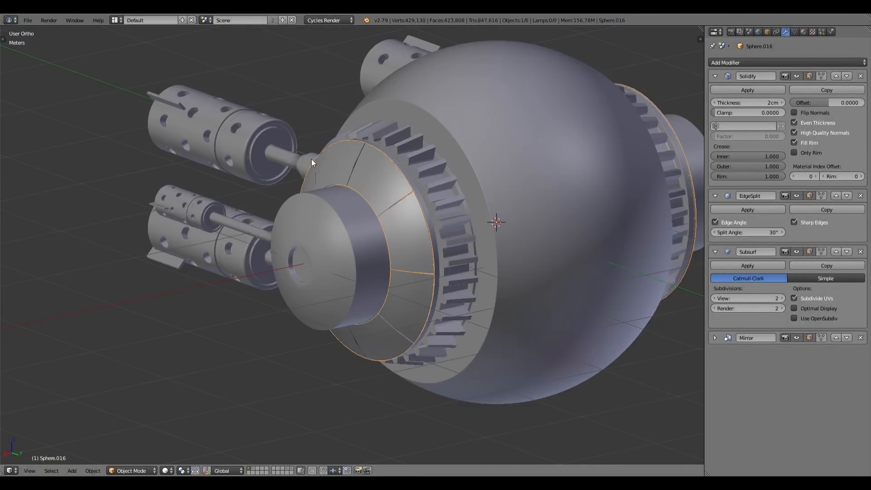
{"action": "middle_click_drag", "start_coordinate": [319, 195], "coordinate": [437, 197]}
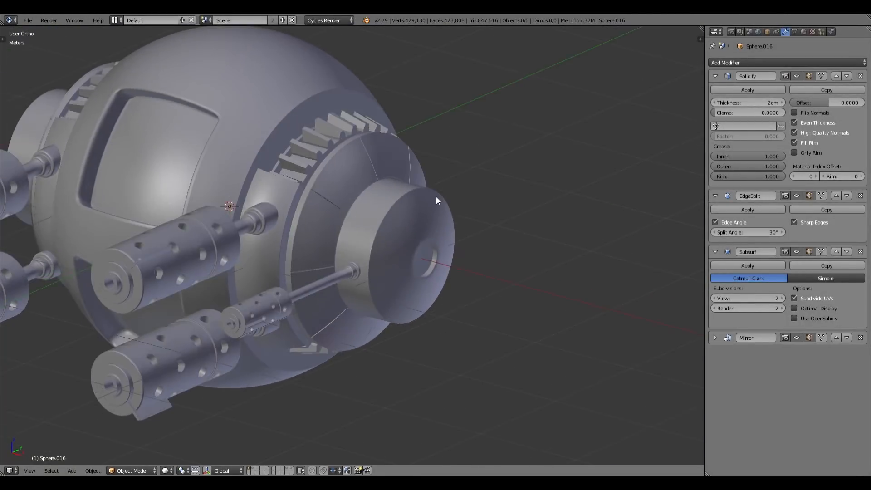
Open the ring mesh for editing and turn off the Solidify modifier's display in Edit Mode
{"action": "scroll", "coordinate": [399, 198], "scroll_direction": "up", "scroll_amount": 4}
{"action": "key", "text": "Tab"}
{"action": "key", "text": "ctrl+r"}
{"action": "scroll", "coordinate": [385, 196], "scroll_direction": "up", "scroll_amount": 3}
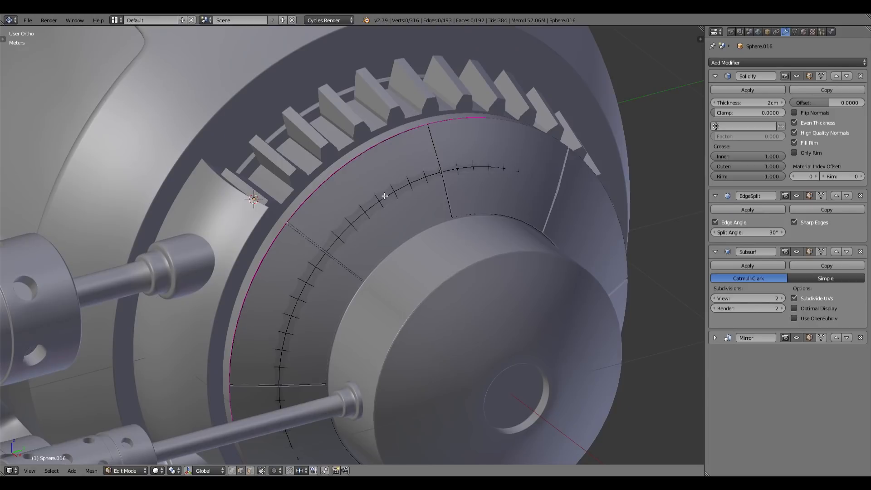
{"action": "key", "text": "z"}
{"action": "key", "text": "z"}
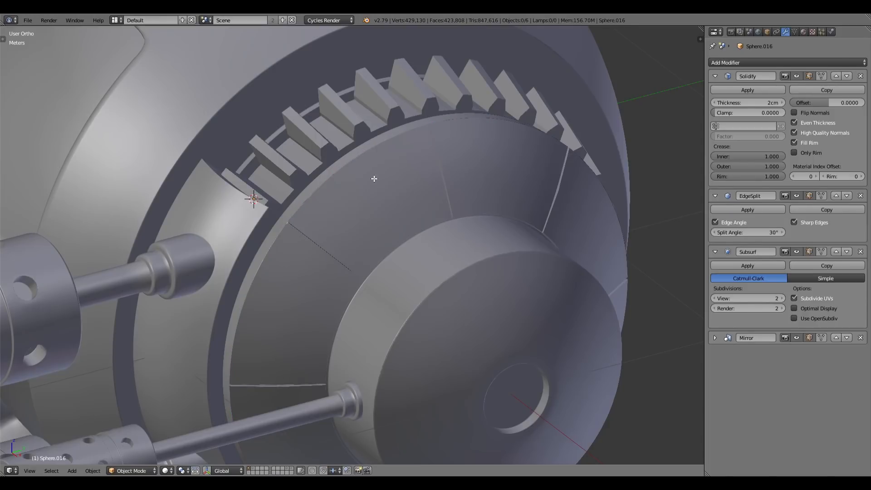
{"action": "key", "text": "ctrl+Tab"}
{"action": "left_click", "coordinate": [369, 167]}
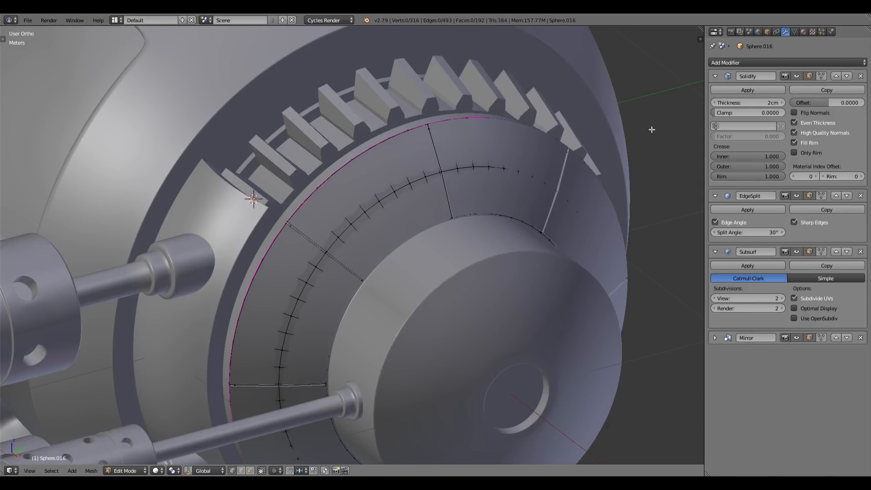
{"action": "left_click", "coordinate": [809, 76]}
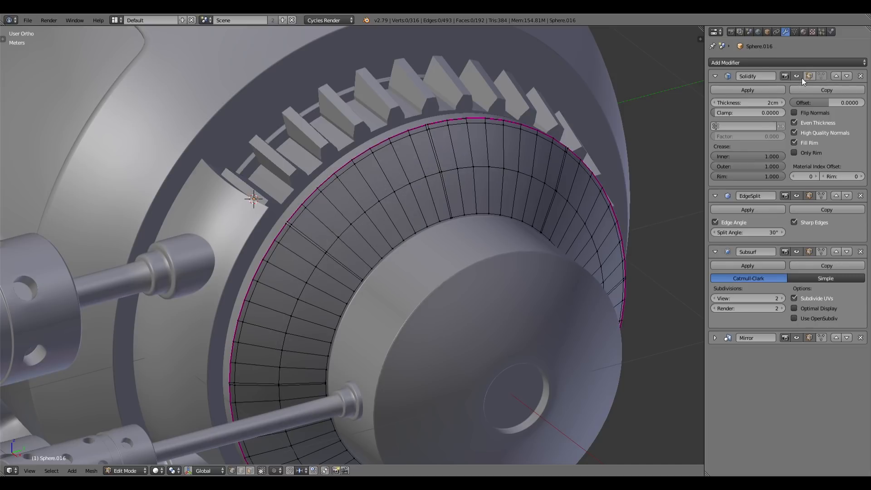
{"action": "scroll", "coordinate": [396, 152], "scroll_direction": "up", "scroll_amount": 2}
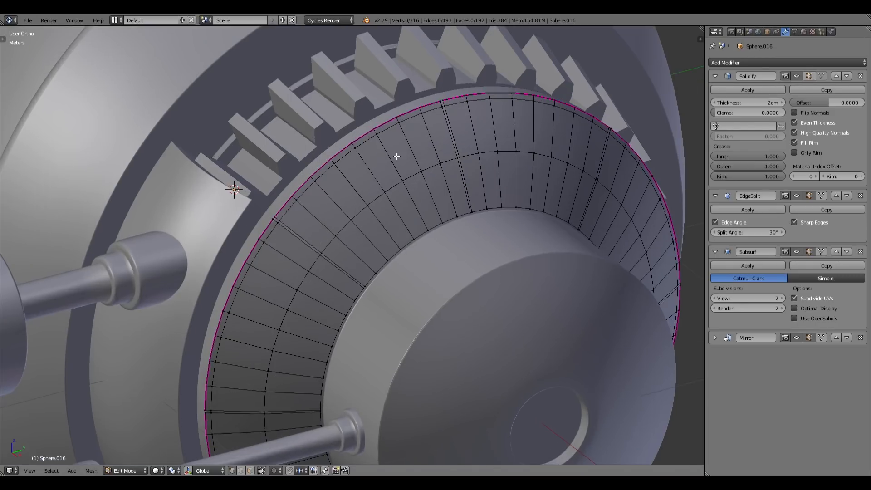
Delete two edges on the ring's outer rim, each with its narrow face, to open small notches
{"action": "key", "text": "ctrl+Tab"}
{"action": "left_click", "coordinate": [348, 131]}
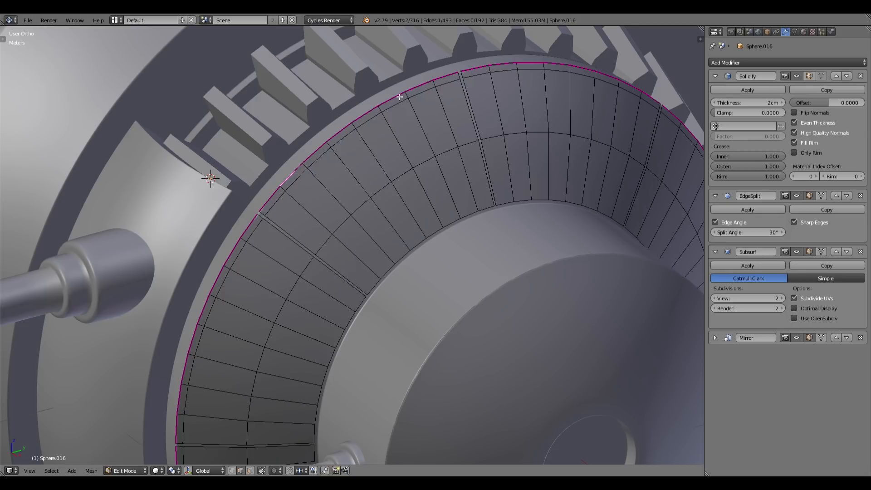
{"action": "key", "text": "ctrl+e"}
{"action": "left_click", "coordinate": [415, 91]}
{"action": "key", "text": "Tab"}
Examine the rim notches up close in Object Mode, comparing them with the Subsurf preview off and on
{"action": "middle_click_drag", "start_coordinate": [363, 185], "coordinate": [451, 98]}
{"action": "middle_click_drag", "start_coordinate": [451, 131], "coordinate": [436, 181]}
{"action": "left_click", "coordinate": [796, 252]}
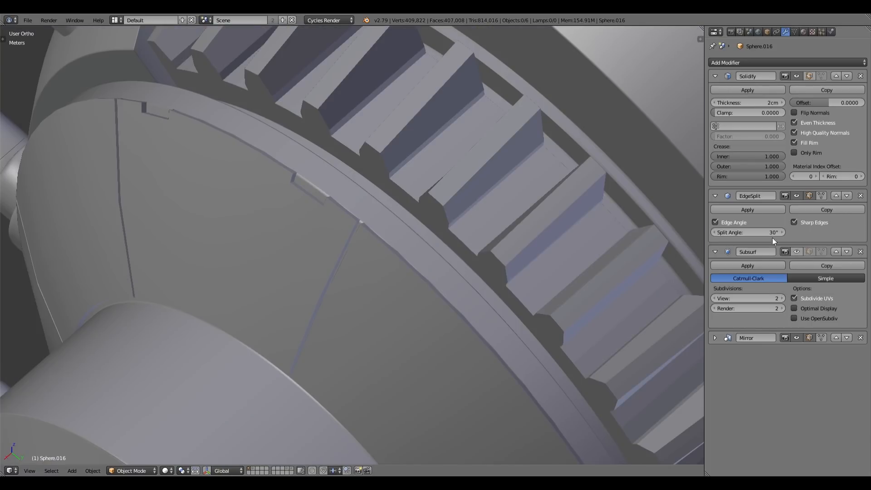
{"action": "middle_click_drag", "start_coordinate": [431, 249], "coordinate": [280, 220]}
{"action": "scroll", "coordinate": [277, 219], "scroll_direction": "up", "scroll_amount": 3}
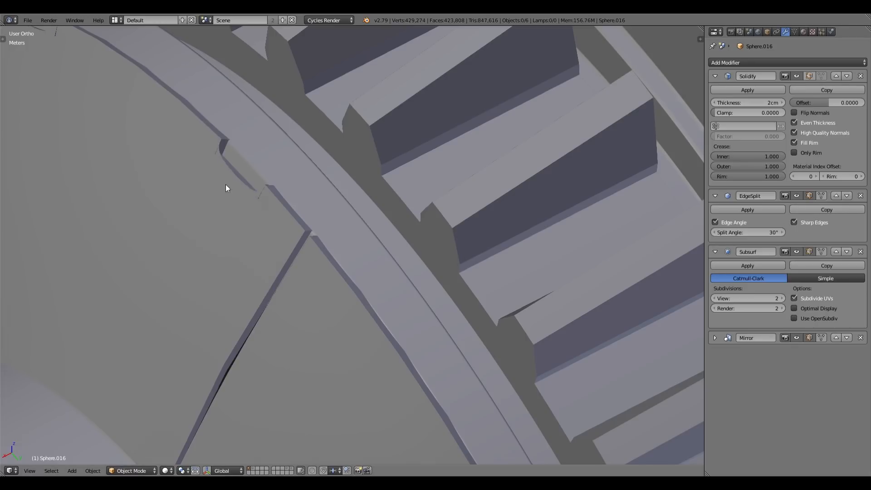
Add two radial loop cuts below the notch, one tight beside each of its side edges
{"action": "key", "text": "Tab"}
{"action": "key", "text": "ctrl+r"}
{"action": "left_click", "coordinate": [240, 183]}
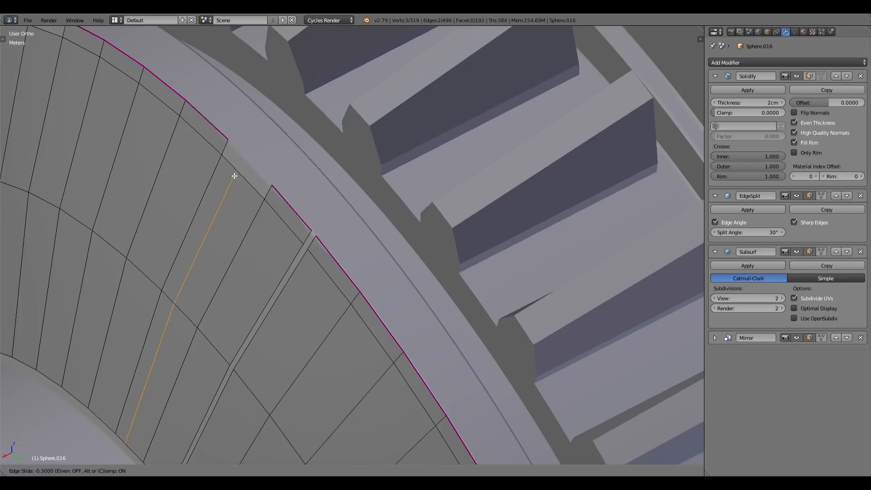
{"action": "left_click", "coordinate": [221, 164]}
{"action": "key", "text": "ctrl+r"}
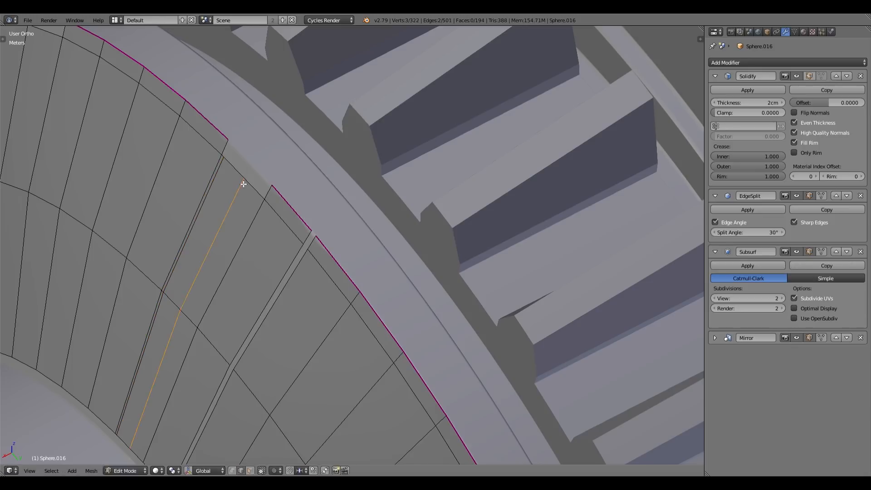
{"action": "left_click", "coordinate": [241, 182]}
{"action": "left_click", "coordinate": [261, 204]}
{"action": "key", "text": "Tab"}
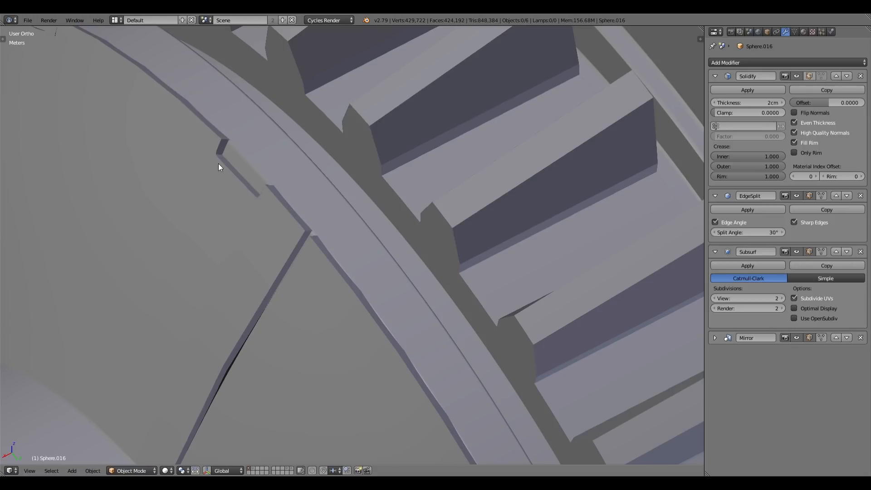
{"action": "key", "text": "Tab"}
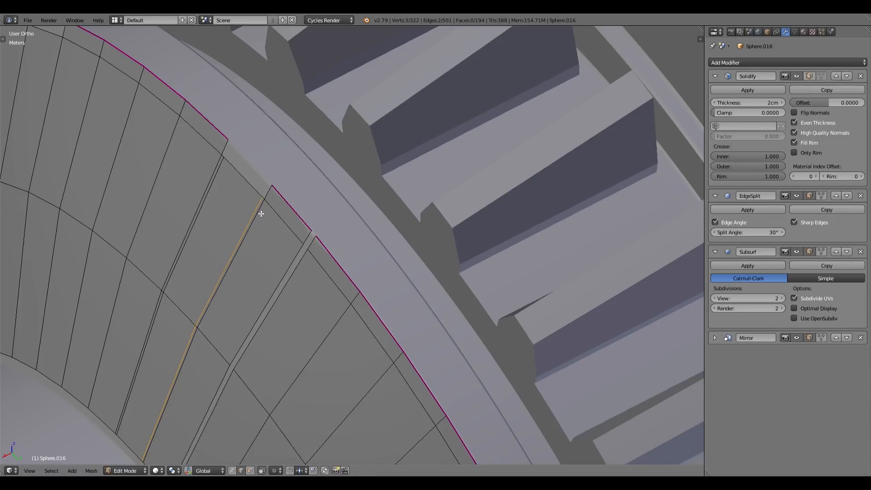
Add a concentric loop cut through the ring segment, tight along the notch's inner edge
{"action": "key", "text": "ctrl+r"}
{"action": "left_click", "coordinate": [290, 162]}
{"action": "left_click", "coordinate": [294, 157]}
{"action": "key", "text": "Tab"}
{"action": "key", "text": "Tab"}
Select the notch's inner and side edges and crease them
{"action": "right_click", "coordinate": [227, 157]}
{"action": "right_click", "coordinate": [265, 190], "text": "shift"}
{"action": "right_click", "coordinate": [270, 197], "text": "shift"}
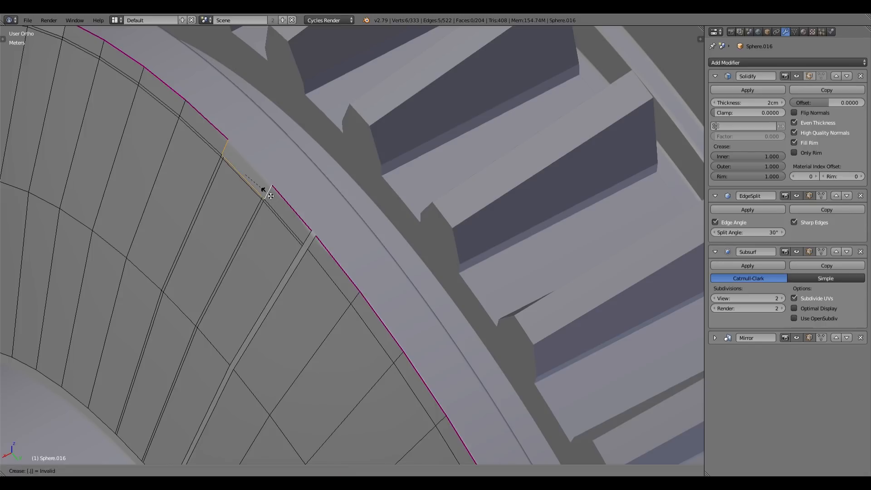
{"action": "key", "text": "Tab"}
Check the creased notch in wireframe and solid shading and undo the radial loop cuts beside it
{"action": "middle_click_drag", "start_coordinate": [251, 184], "coordinate": [341, 210]}
{"action": "middle_click_drag", "start_coordinate": [402, 211], "coordinate": [143, 159]}
{"action": "key", "text": "z"}
{"action": "key", "text": "z"}
{"action": "mouse_move", "coordinate": [483, 258]}
{"action": "middle_mouse_down"}
{"action": "mouse_move", "coordinate": [492, 272]}
{"action": "mouse_move", "coordinate": [472, 260]}
{"action": "middle_mouse_up"}
{"action": "key", "text": "z"}
{"action": "key", "text": "z"}
{"action": "key", "text": "Tab"}
{"action": "key", "text": "ctrl+z"}
{"action": "key", "text": "Tab"}
{"action": "key", "text": "Tab"}
{"action": "middle_click_drag", "start_coordinate": [440, 132], "coordinate": [426, 149]}
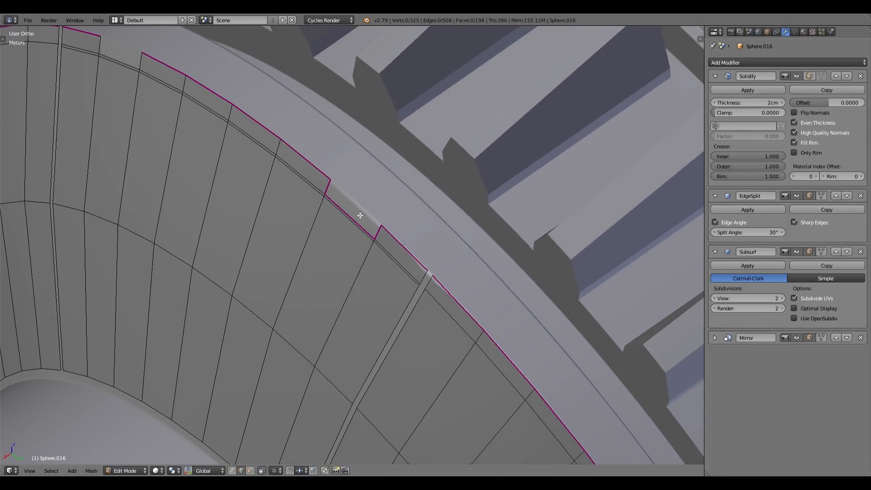
Compare the notch in Object Mode without subdivision and remove the Subsurf modifier from the ring
{"action": "key", "text": "Tab"}
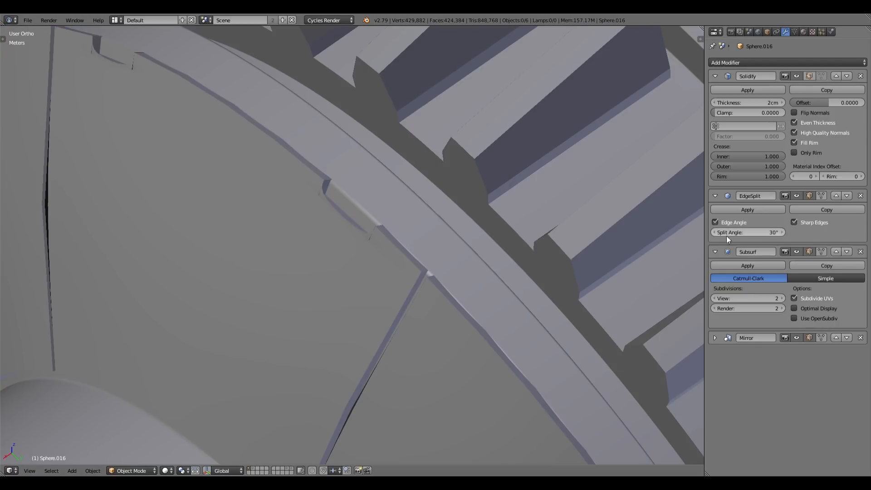
{"action": "left_click", "coordinate": [805, 252]}
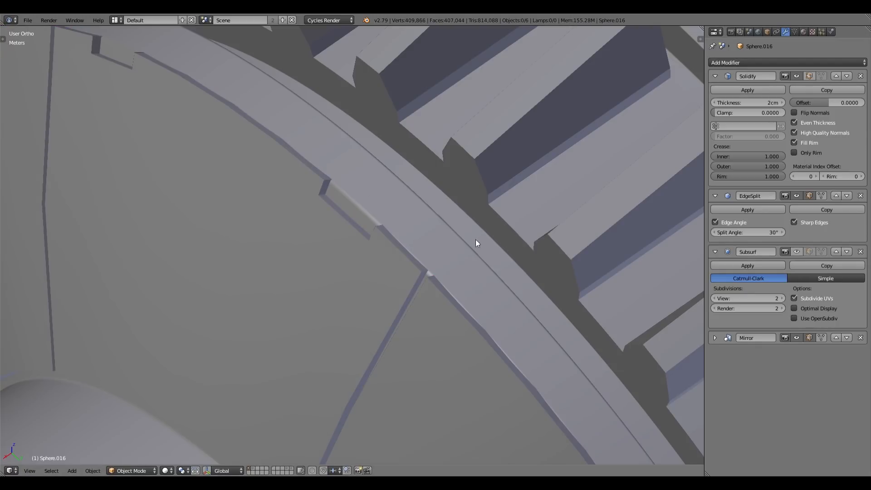
{"action": "left_click", "coordinate": [861, 252]}
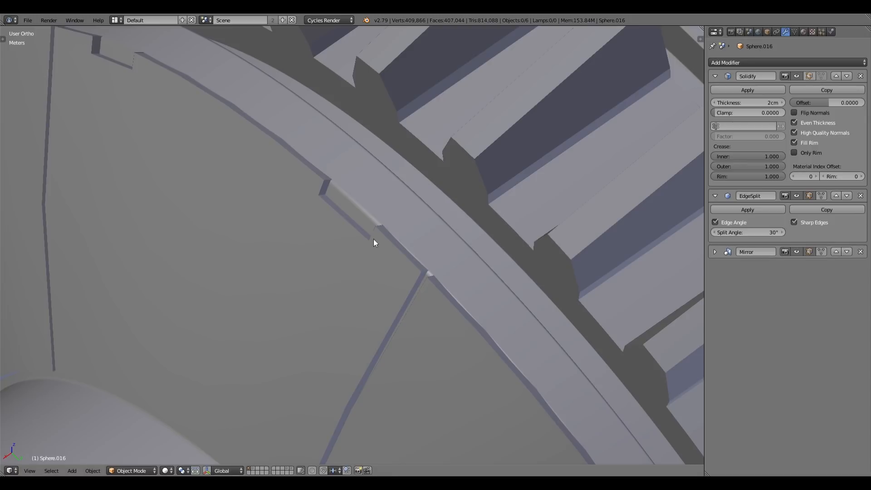
{"action": "scroll", "coordinate": [243, 205], "scroll_direction": "down", "scroll_amount": 4}
{"action": "middle_click_drag", "start_coordinate": [261, 246], "coordinate": [394, 207]}
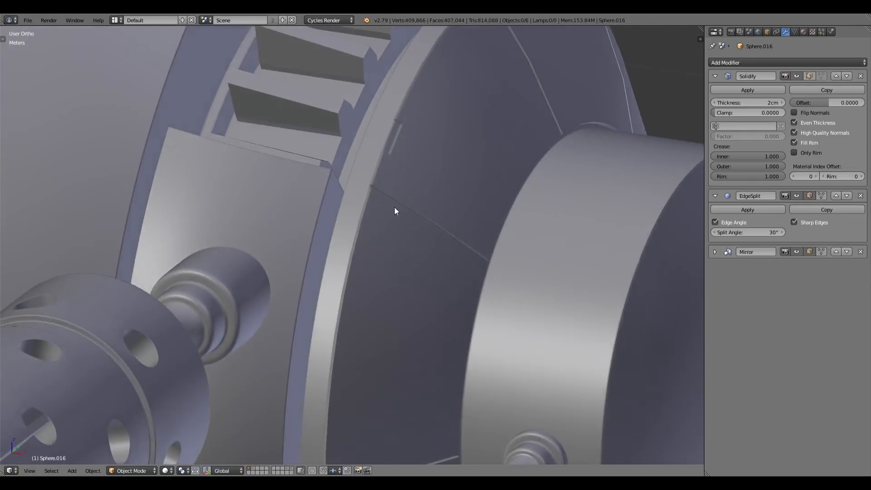
Select the ring, apply smooth shading to it, and check the result on both sides of the body
{"action": "key", "text": "t"}
{"action": "left_click", "coordinate": [159, 110]}
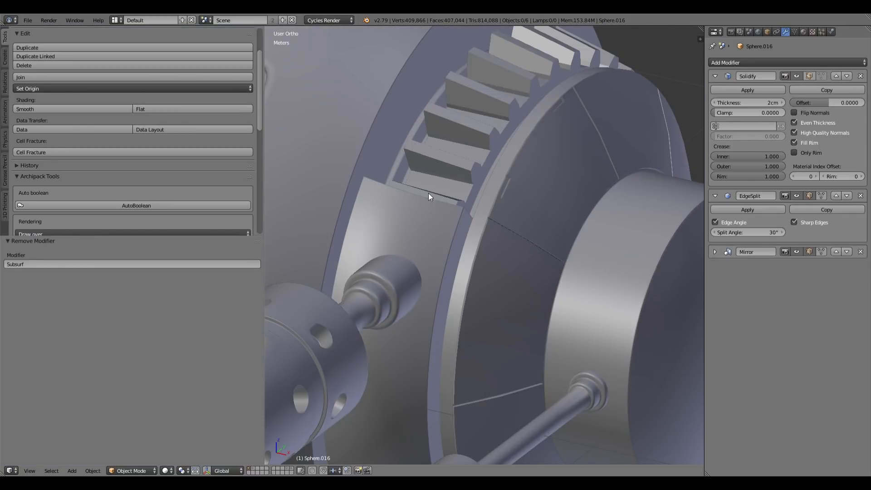
{"action": "right_click", "coordinate": [573, 157]}
{"action": "mouse_move", "coordinate": [536, 182]}
{"action": "middle_mouse_down"}
{"action": "mouse_move", "coordinate": [548, 180]}
{"action": "mouse_move", "coordinate": [426, 183]}
{"action": "mouse_move", "coordinate": [568, 189]}
{"action": "mouse_move", "coordinate": [572, 179]}
{"action": "mouse_move", "coordinate": [522, 173]}
{"action": "middle_mouse_up"}
{"action": "left_click", "coordinate": [119, 112]}
{"action": "middle_click_drag", "start_coordinate": [594, 172], "coordinate": [572, 188]}
{"action": "scroll", "coordinate": [572, 185], "scroll_direction": "down", "scroll_amount": 2}
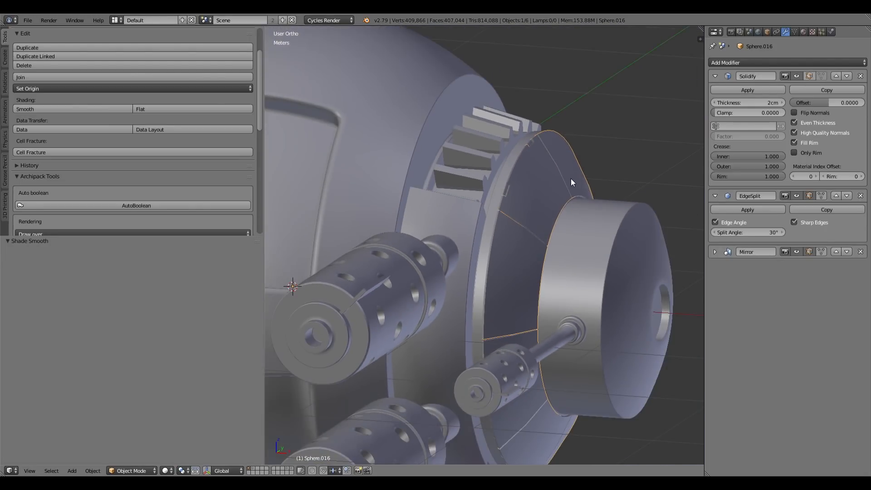
{"action": "scroll", "coordinate": [535, 190], "scroll_direction": "down", "scroll_amount": 3}
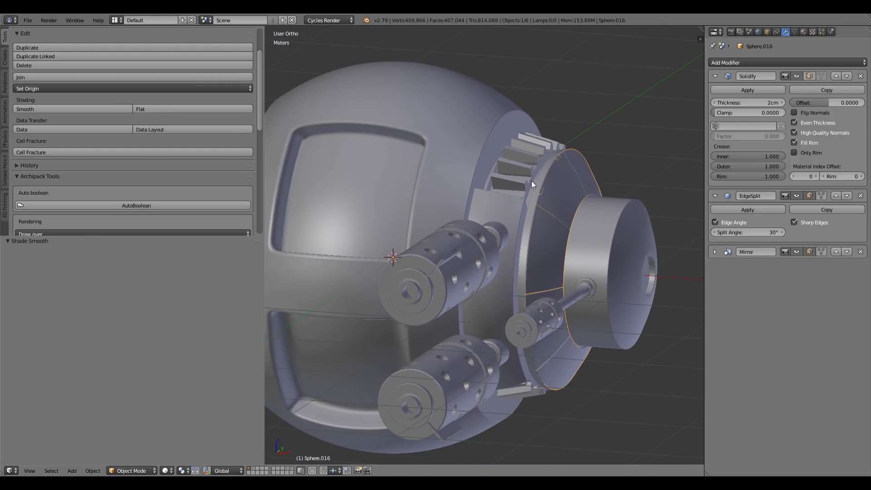
{"action": "middle_click_drag", "start_coordinate": [480, 169], "coordinate": [404, 229]}
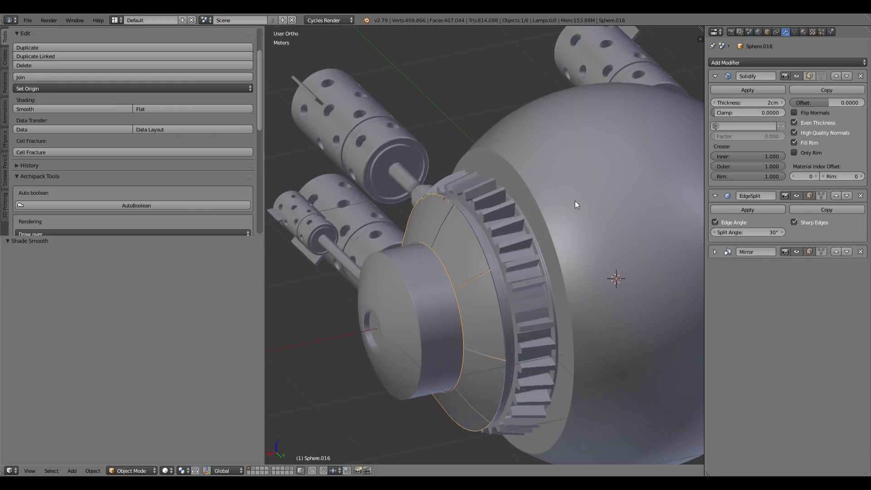
{"action": "middle_click_drag", "start_coordinate": [574, 275], "coordinate": [542, 209], "text": "shift"}
{"action": "middle_click_drag", "start_coordinate": [434, 259], "coordinate": [564, 258]}
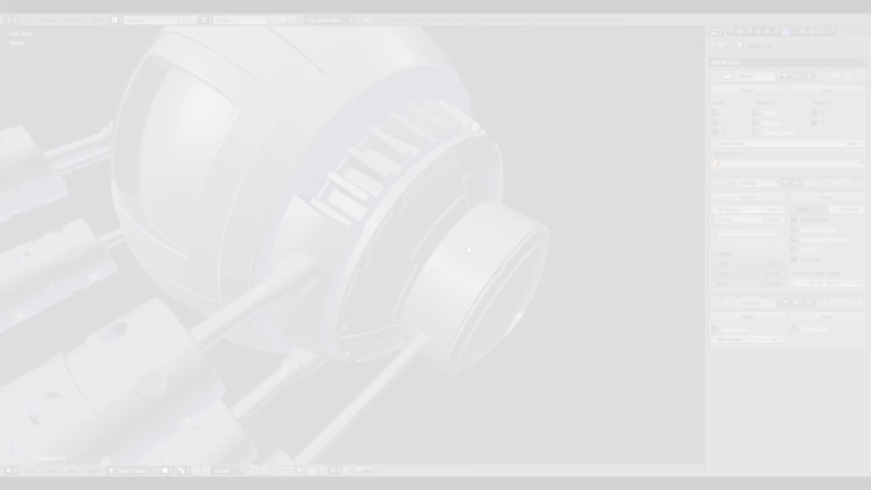
Examine the finished shell panels and the underlying body from all sides, selecting each object in turn
{"action": "mouse_move", "coordinate": [467, 246]}
{"action": "middle_mouse_down"}
{"action": "mouse_move", "coordinate": [401, 265]}
{"action": "mouse_move", "coordinate": [300, 247]}
{"action": "mouse_move", "coordinate": [352, 262]}
{"action": "mouse_move", "coordinate": [456, 243]}
{"action": "mouse_move", "coordinate": [457, 252]}
{"action": "middle_mouse_up"}
{"action": "right_click", "coordinate": [433, 192]}
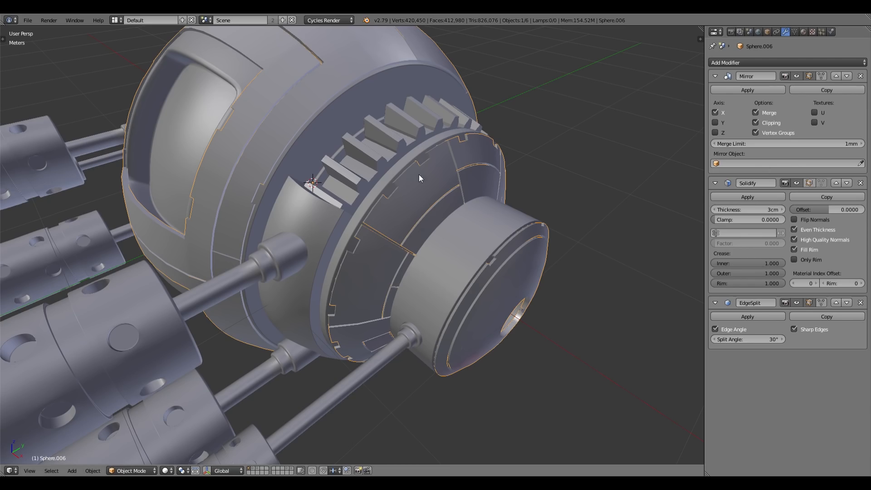
{"action": "middle_click_drag", "start_coordinate": [224, 195], "coordinate": [330, 176]}
{"action": "mouse_move", "coordinate": [389, 178]}
{"action": "middle_mouse_down"}
{"action": "mouse_move", "coordinate": [404, 165]}
{"action": "mouse_move", "coordinate": [392, 164]}
{"action": "middle_mouse_up"}
{"action": "middle_click_drag", "start_coordinate": [488, 216], "coordinate": [427, 238]}
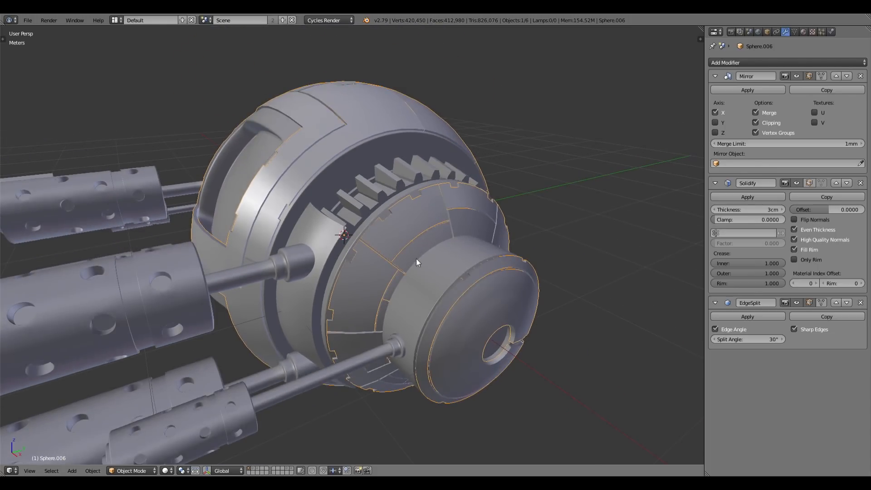
{"action": "right_click", "coordinate": [431, 291]}
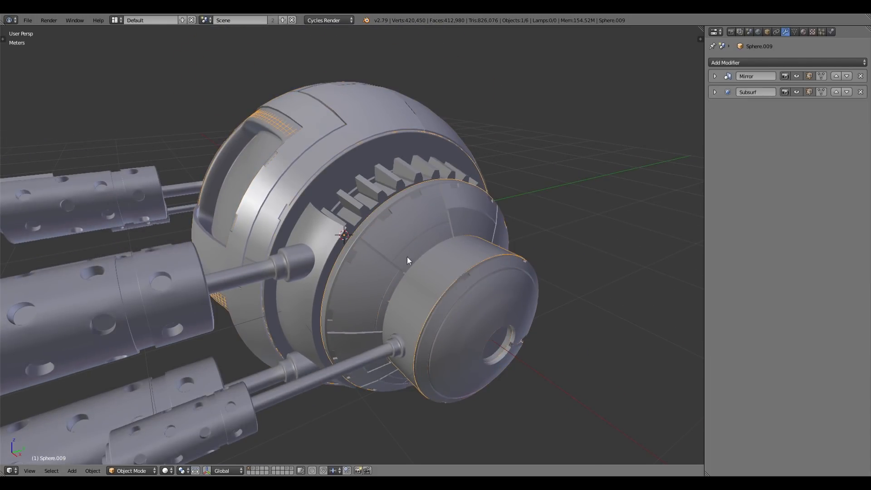
{"action": "middle_click_drag", "start_coordinate": [388, 276], "coordinate": [254, 215]}
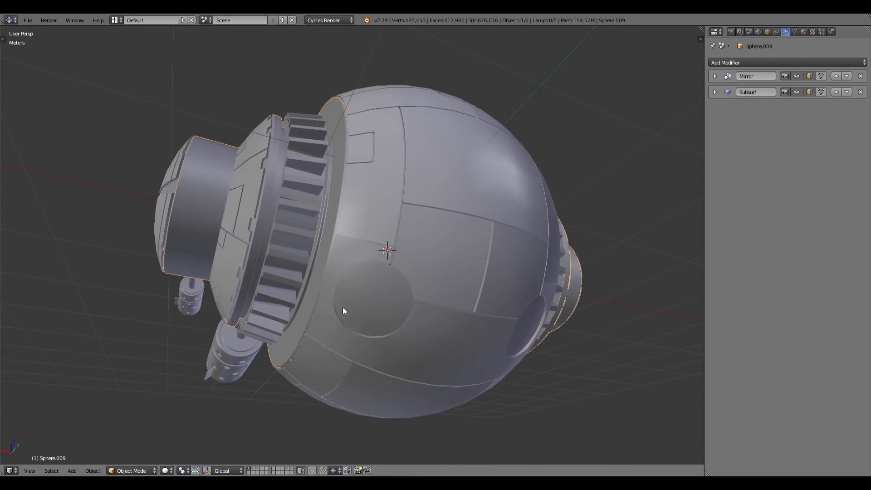
{"action": "middle_click_drag", "start_coordinate": [362, 301], "coordinate": [381, 314]}
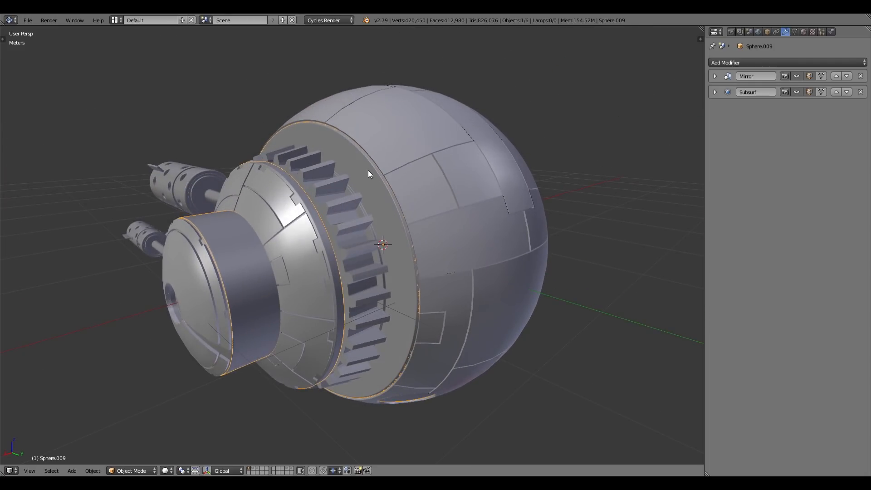
{"action": "middle_click_drag", "start_coordinate": [280, 300], "coordinate": [230, 310]}
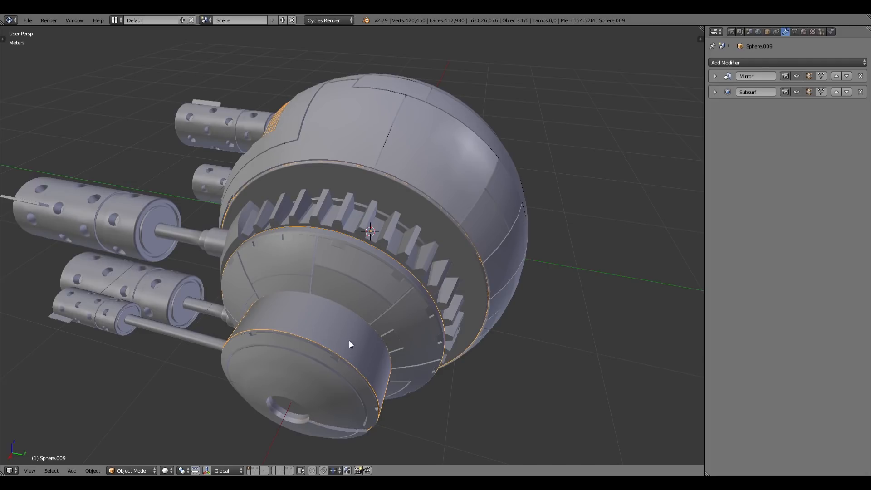
Examine the detailed model from the cannon side around to the hub, gear ring and domed details on the sphere
{"action": "middle_click_drag", "start_coordinate": [252, 319], "coordinate": [309, 279]}
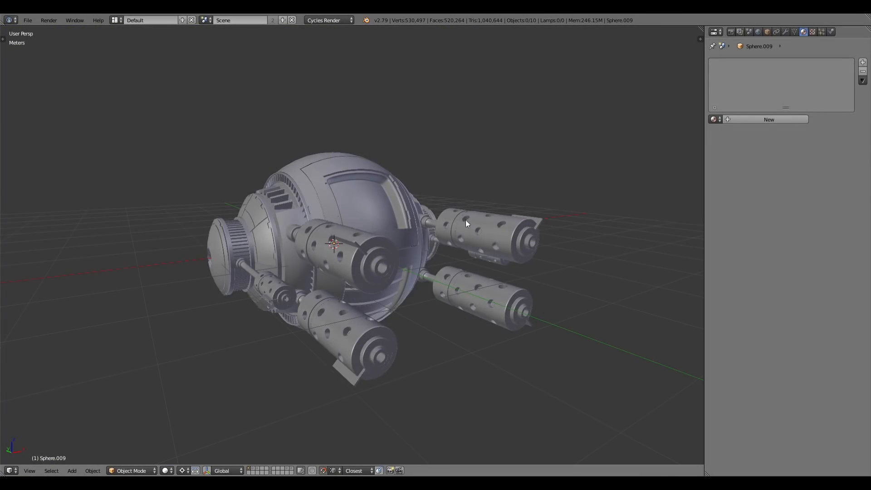
{"action": "scroll", "coordinate": [412, 227], "scroll_direction": "up", "scroll_amount": 2}
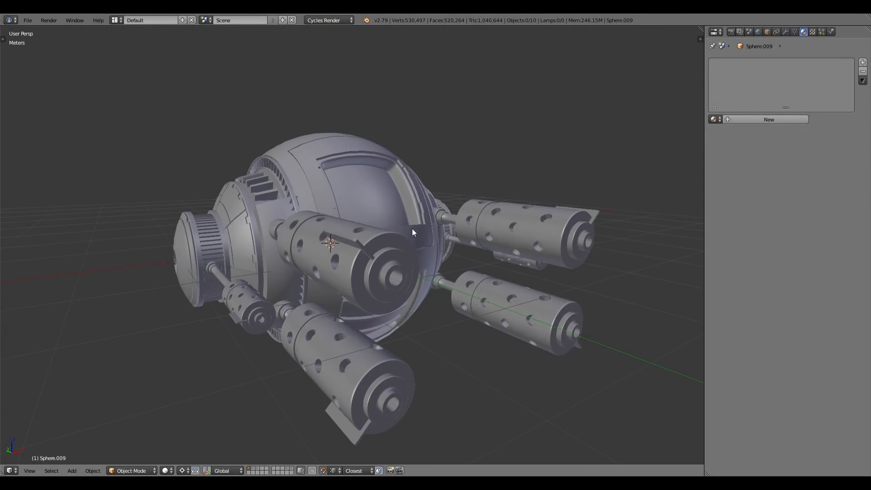
{"action": "middle_click_drag", "start_coordinate": [443, 230], "coordinate": [255, 163]}
{"action": "scroll", "coordinate": [521, 243], "scroll_direction": "up", "scroll_amount": 5}
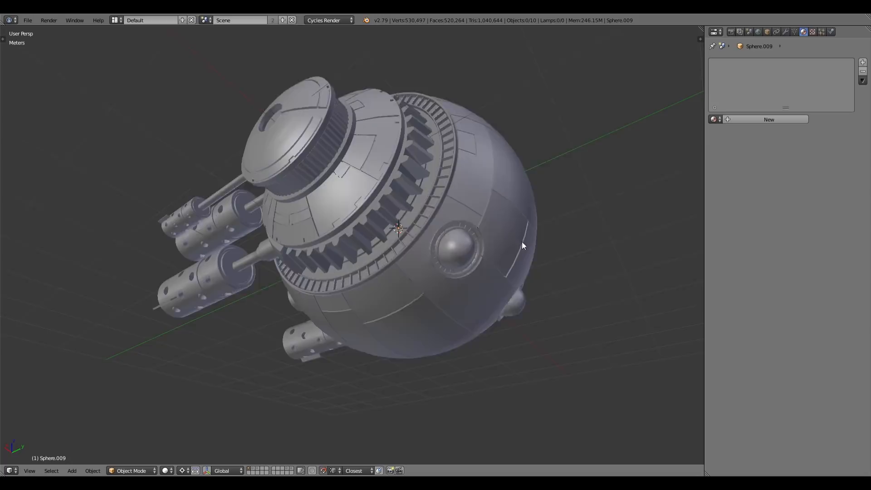
{"action": "middle_click_drag", "start_coordinate": [545, 251], "coordinate": [413, 219], "text": "shift"}
{"action": "scroll", "coordinate": [346, 202], "scroll_direction": "up", "scroll_amount": 2}
{"action": "scroll", "coordinate": [345, 193], "scroll_direction": "down", "scroll_amount": 3}
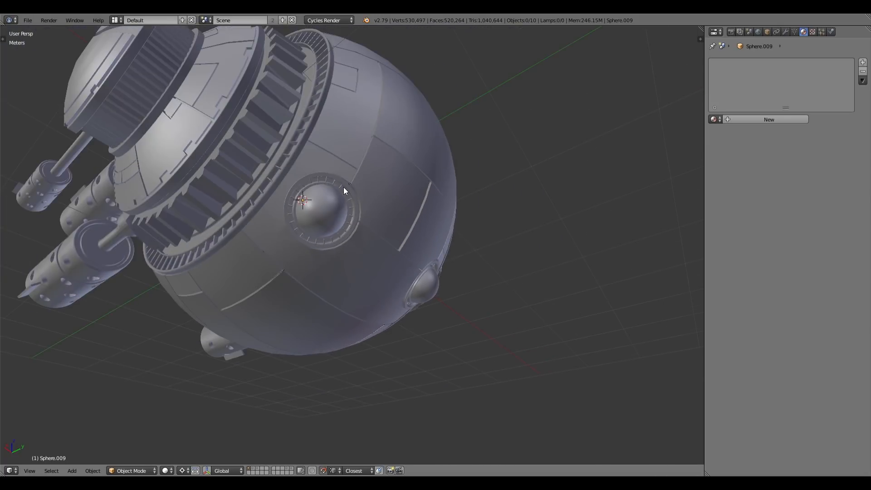
{"action": "middle_click_drag", "start_coordinate": [303, 147], "coordinate": [413, 165]}
Select the slatted ring around the gear teeth, then the shell panels, and examine how they fit on the body
{"action": "right_click", "coordinate": [368, 123]}
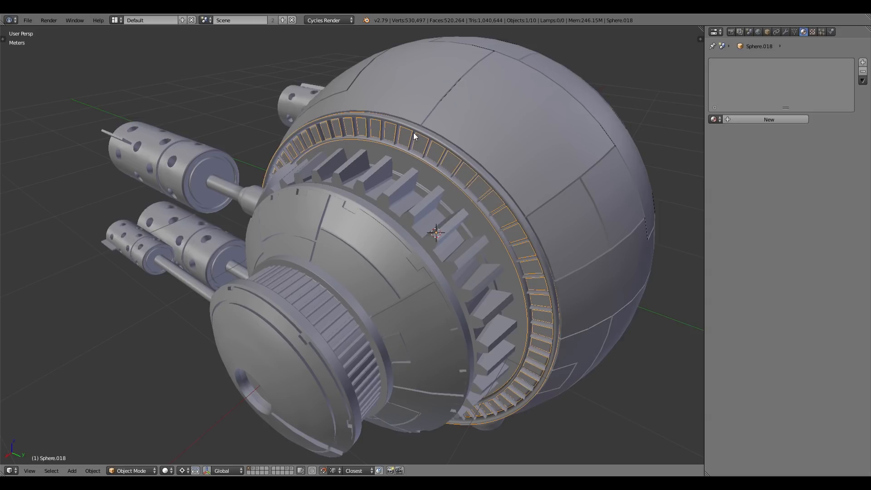
{"action": "middle_click_drag", "start_coordinate": [372, 138], "coordinate": [404, 189]}
{"action": "scroll", "coordinate": [407, 162], "scroll_direction": "up", "scroll_amount": 3}
{"action": "right_click", "coordinate": [361, 164]}
{"action": "scroll", "coordinate": [361, 164], "scroll_direction": "down", "scroll_amount": 3}
{"action": "middle_click_drag", "start_coordinate": [361, 164], "coordinate": [464, 167]}
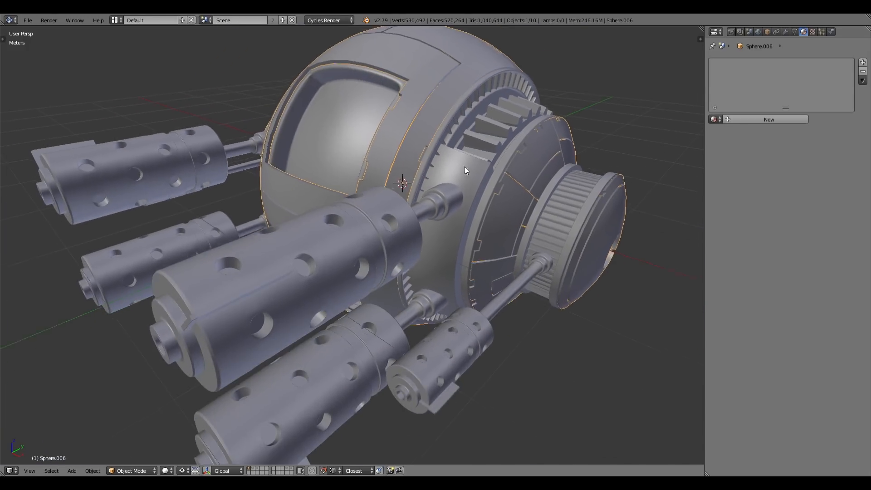
Test-rotate the cannon assembly about the global X axis to check its travel along the gear ring
{"action": "middle_click_drag", "start_coordinate": [565, 218], "coordinate": [606, 236]}
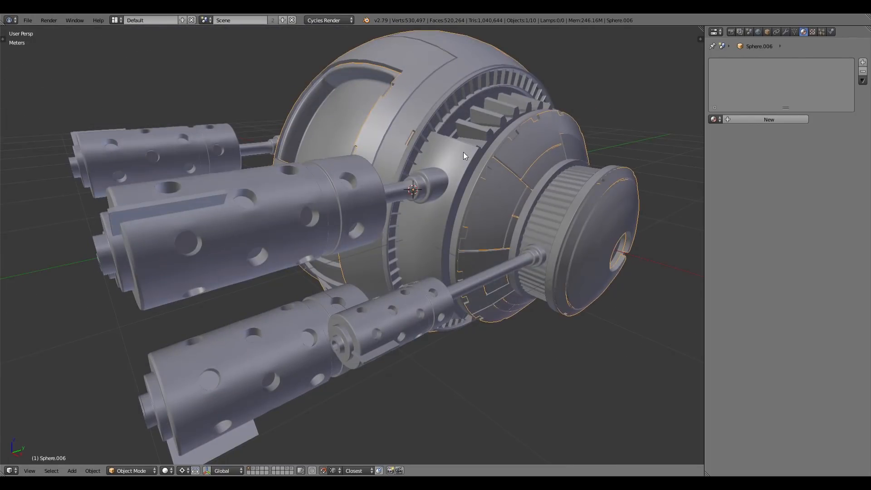
{"action": "right_click", "coordinate": [482, 131]}
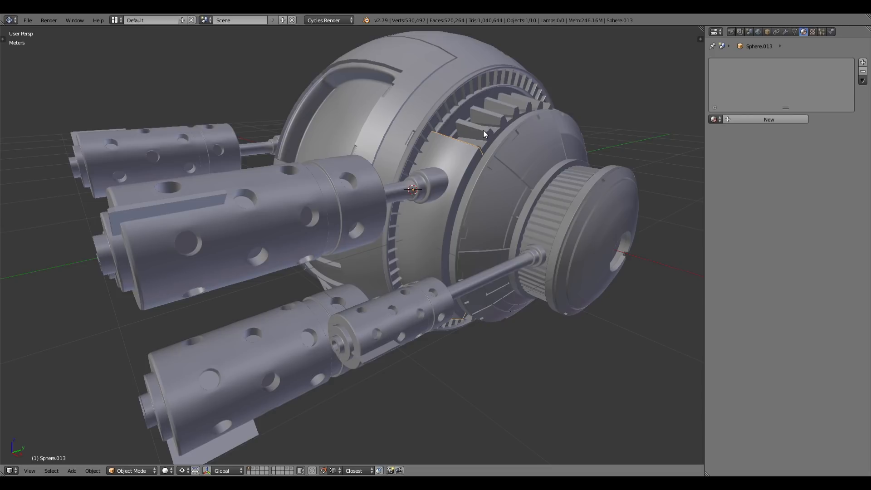
{"action": "key", "text": "r"}
{"action": "key", "text": "x"}
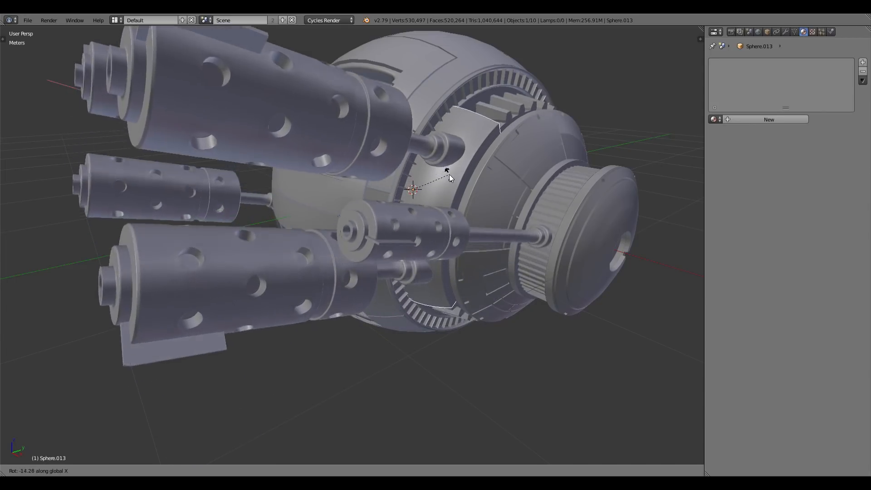
{"action": "left_click", "coordinate": [446, 157]}
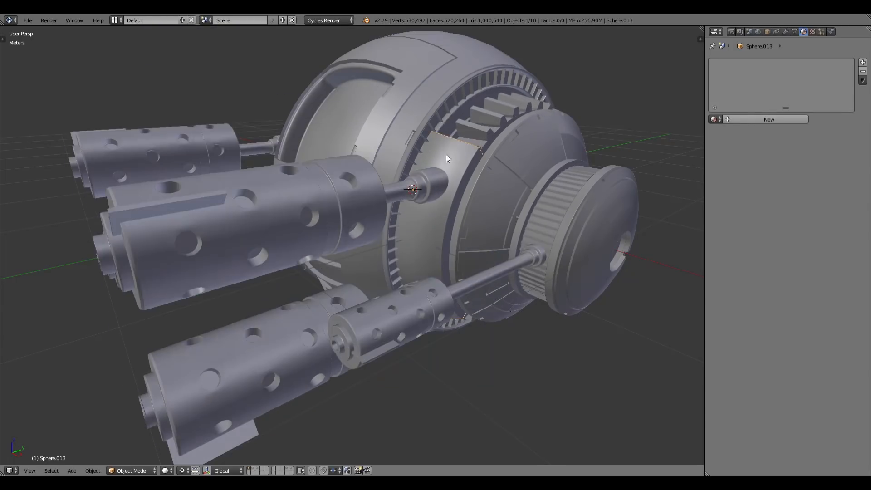
Scale the inner rim face loop of the slatted ring in Edit Mode
{"action": "right_click", "coordinate": [438, 116]}
{"action": "scroll", "coordinate": [439, 118], "scroll_direction": "up", "scroll_amount": 5}
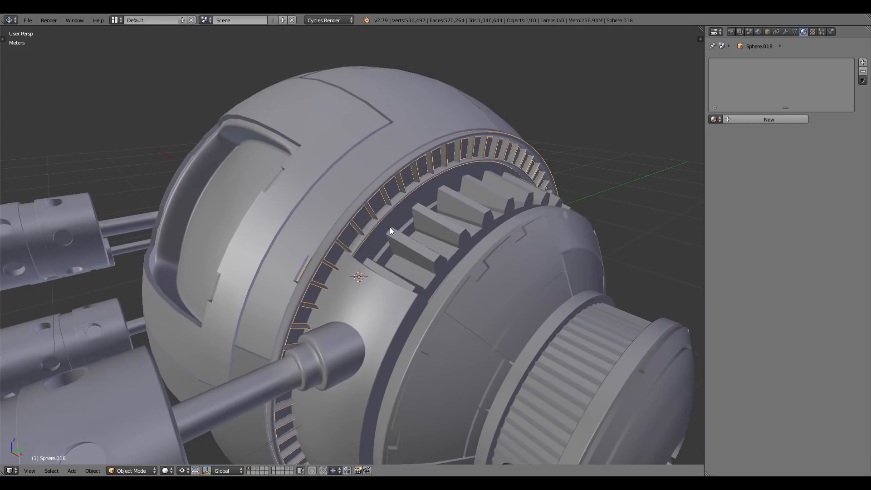
{"action": "key", "text": "Tab"}
{"action": "key", "text": "a"}
{"action": "right_click", "coordinate": [396, 223], "text": "alt"}
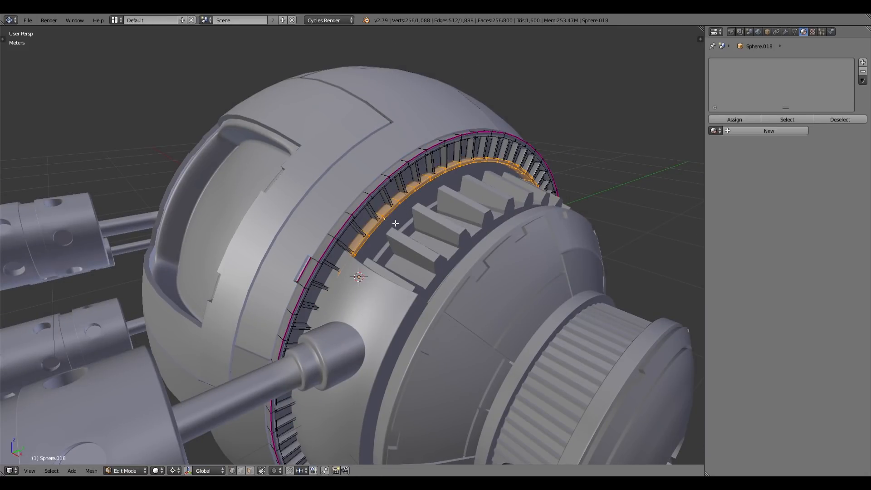
{"action": "key", "text": "s"}
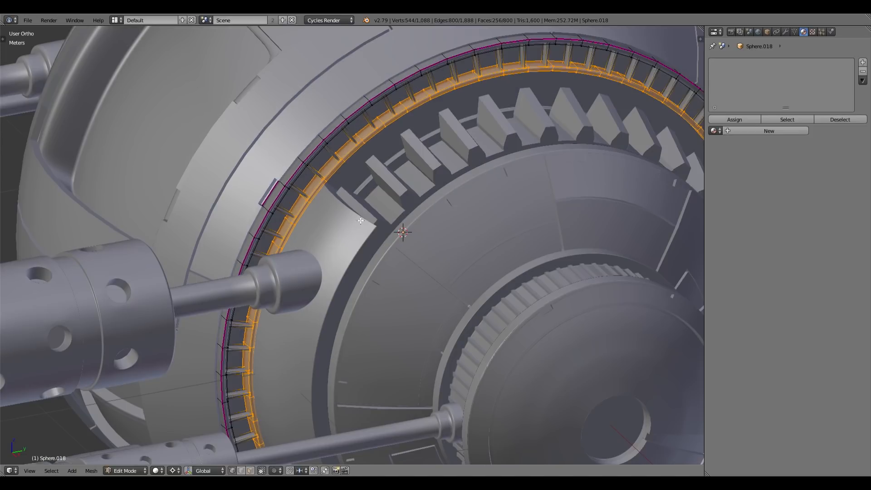
{"action": "key", "text": "Tab"}
Test-rotate the cannon assembly about the global X axis against the adjusted slatted ring
{"action": "right_click", "coordinate": [335, 260]}
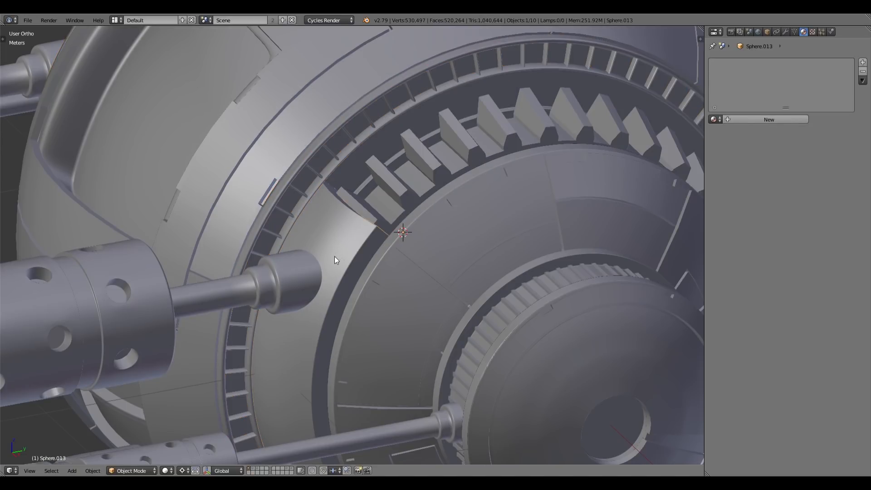
{"action": "key", "text": "r"}
{"action": "key", "text": "x"}
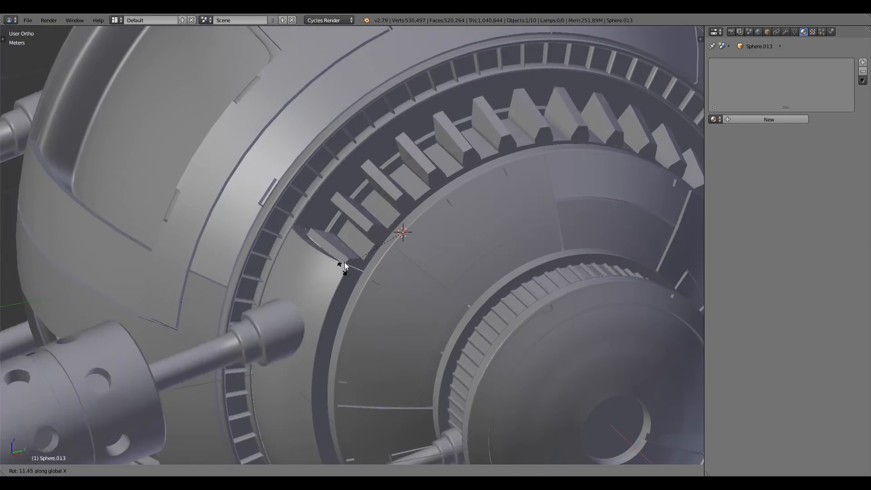
{"action": "left_click", "coordinate": [344, 247]}
Deselect everything, return to perspective view and examine the simpler base version of the model on the second layer
{"action": "scroll", "coordinate": [329, 230], "scroll_direction": "down", "scroll_amount": 5}
{"action": "middle_click_drag", "start_coordinate": [329, 230], "coordinate": [447, 250]}
{"action": "key", "text": "a"}
{"action": "key", "text": "KP_5"}
{"action": "scroll", "coordinate": [424, 267], "scroll_direction": "down", "scroll_amount": 2}
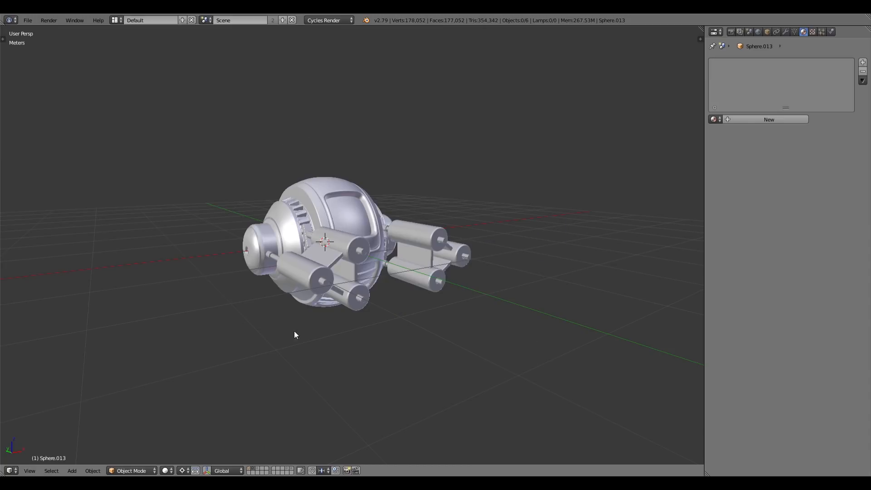
{"action": "middle_click_drag", "start_coordinate": [294, 331], "coordinate": [407, 235]}
{"action": "scroll", "coordinate": [408, 235], "scroll_direction": "up", "scroll_amount": 2}
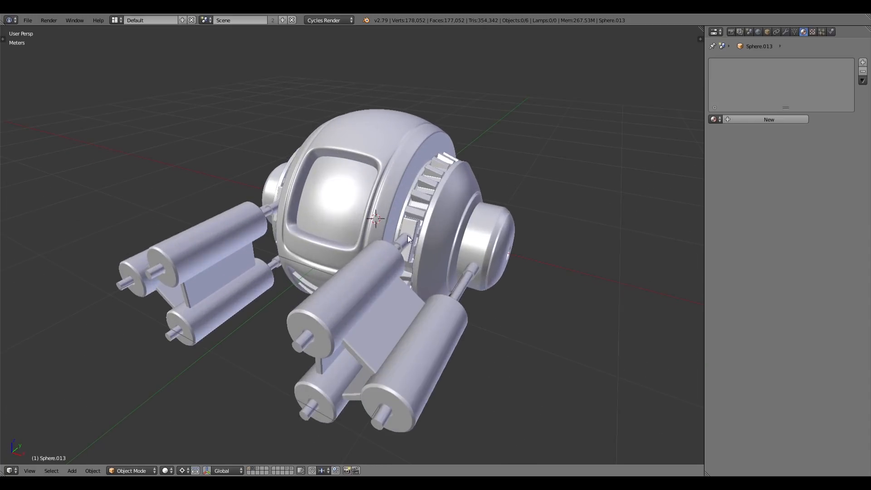
Try to rotate the base version's cannon assembly about the global X axis
{"action": "right_click", "coordinate": [420, 210]}
{"action": "key", "text": "r"}
{"action": "key", "text": "x"}
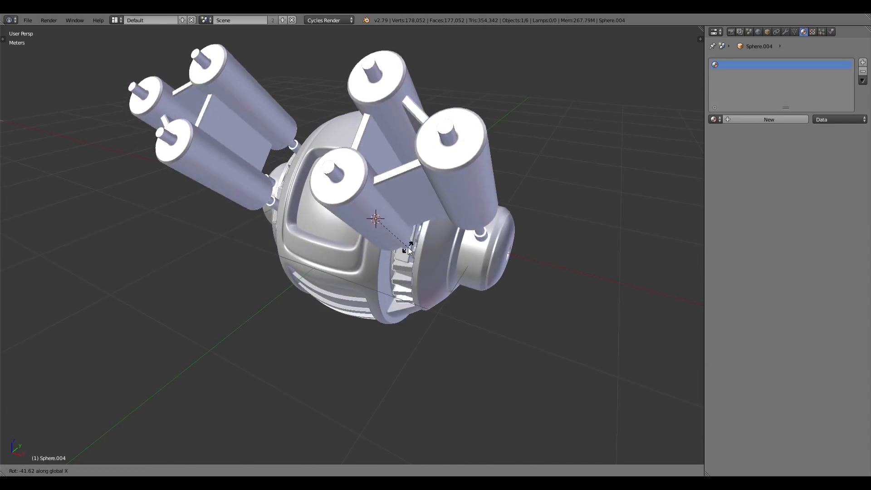
{"action": "right_click", "coordinate": [413, 233]}
Examine the base version from both sides and switch back to the detailed model's layer for comparison
{"action": "middle_click_drag", "start_coordinate": [444, 217], "coordinate": [310, 230]}
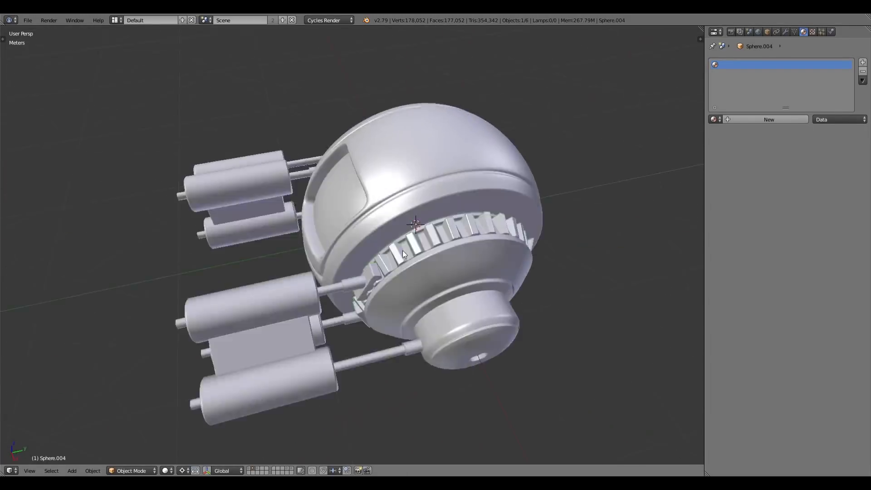
{"action": "middle_click_drag", "start_coordinate": [402, 250], "coordinate": [456, 220]}
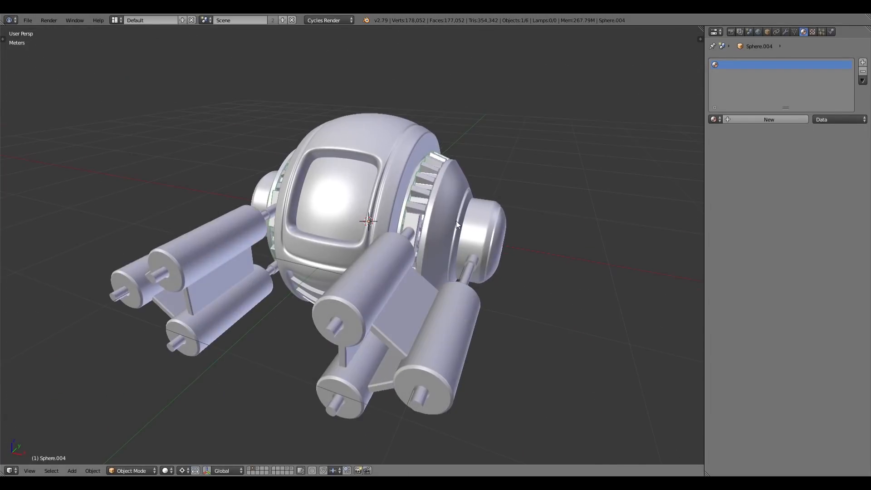
{"action": "scroll", "coordinate": [453, 221], "scroll_direction": "up", "scroll_amount": 5}
{"action": "scroll", "coordinate": [482, 242], "scroll_direction": "down", "scroll_amount": 5}
{"action": "middle_click_drag", "start_coordinate": [483, 264], "coordinate": [295, 237]}
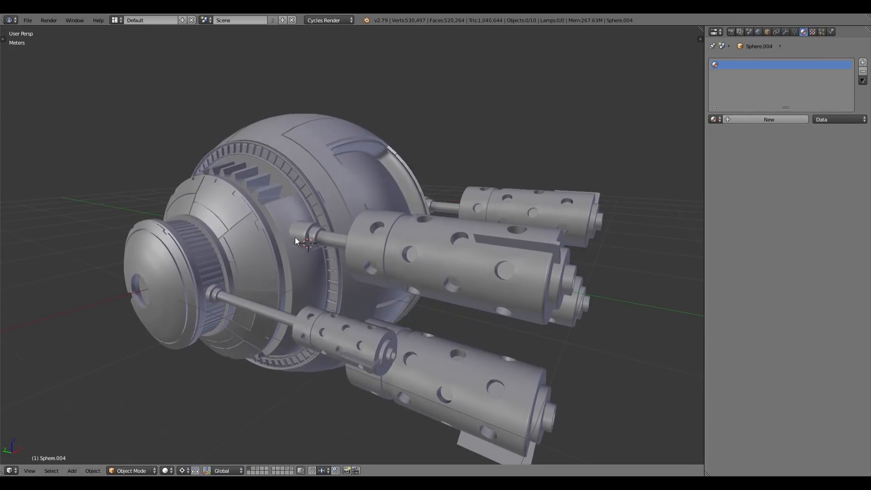
{"action": "right_click", "coordinate": [310, 176]}
{"action": "key", "text": "g"}
{"action": "right_click", "coordinate": [359, 180]}
Deselect everything and review the detailed model with its recessed window and perforated cannons from both sides
{"action": "middle_click_drag", "start_coordinate": [529, 212], "coordinate": [395, 239]}
{"action": "key", "text": "a"}
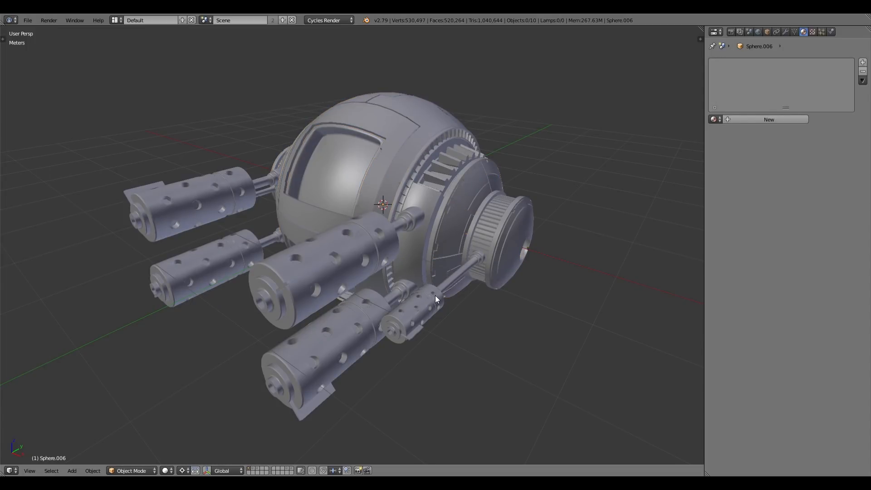
{"action": "middle_click_drag", "start_coordinate": [415, 308], "coordinate": [426, 323]}
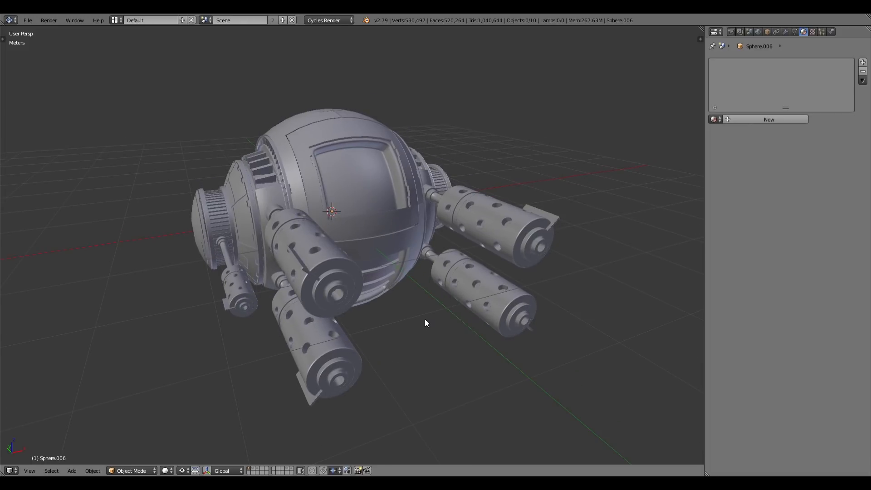
{"action": "scroll", "coordinate": [425, 322], "scroll_direction": "up", "scroll_amount": 2}
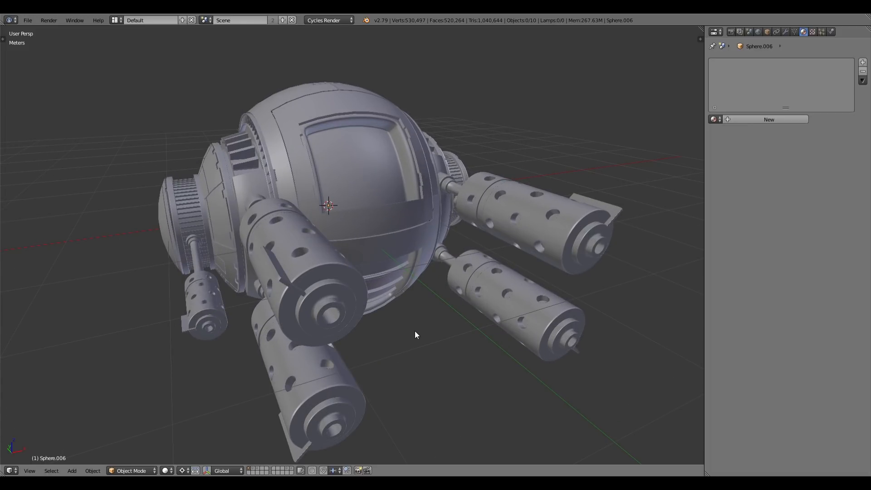
{"action": "middle_click_drag", "start_coordinate": [424, 344], "coordinate": [408, 333]}
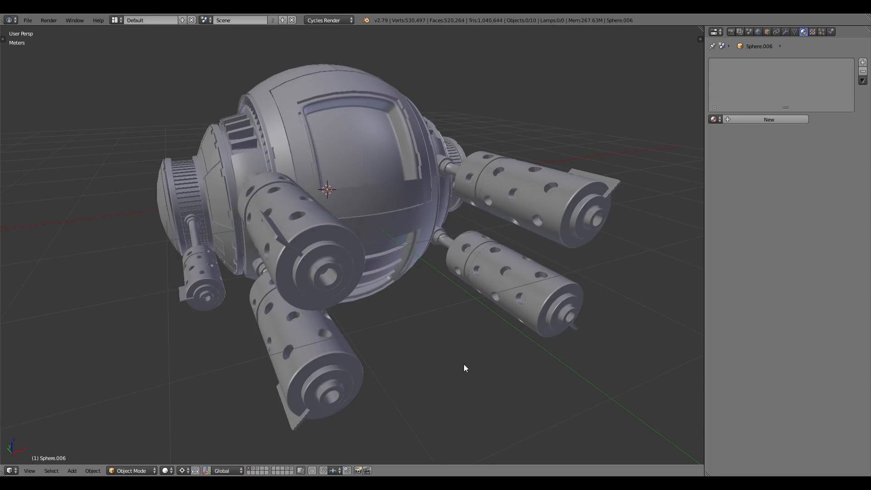
{"action": "middle_click_drag", "start_coordinate": [464, 364], "coordinate": [458, 345]}
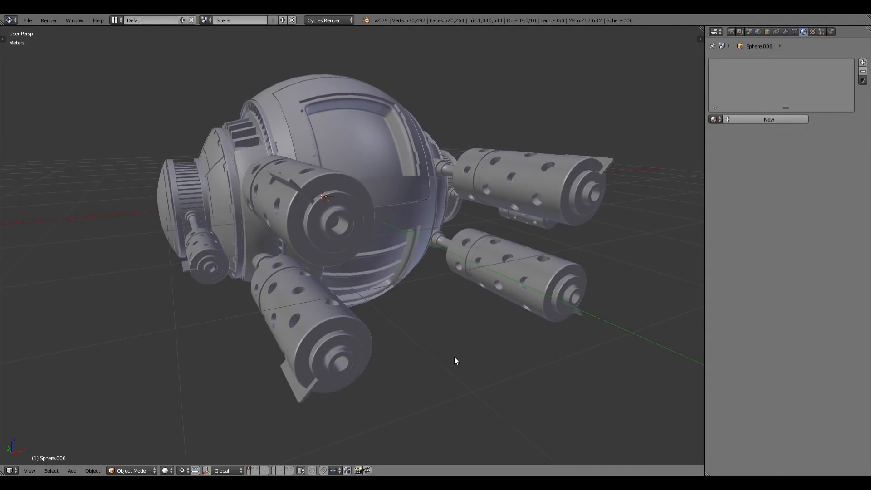